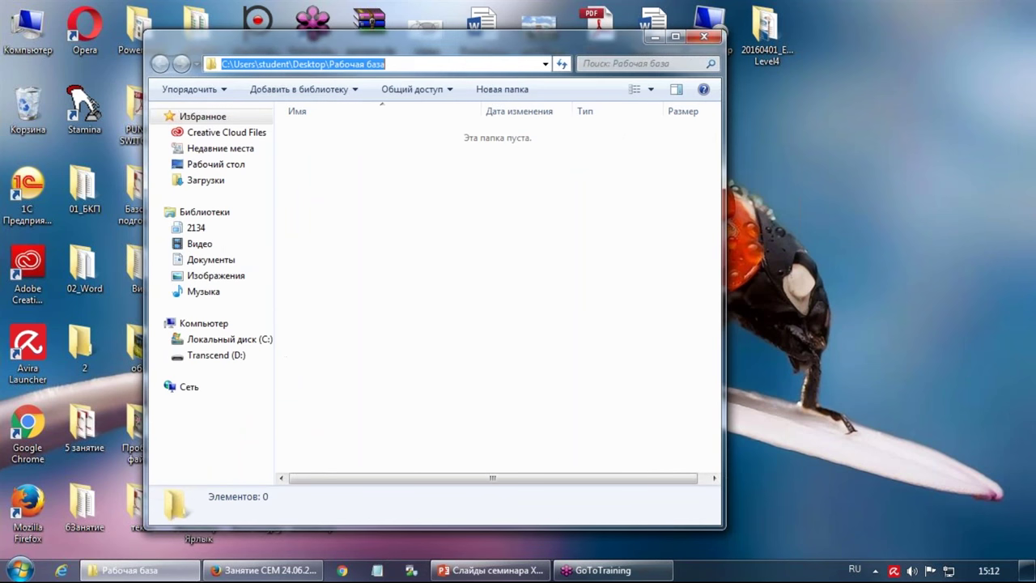
# Close the folder window, start 1С:Предприятие and set its launcher to display the infobase list as a tree
pyautogui.hotkey('alt', 'F4')
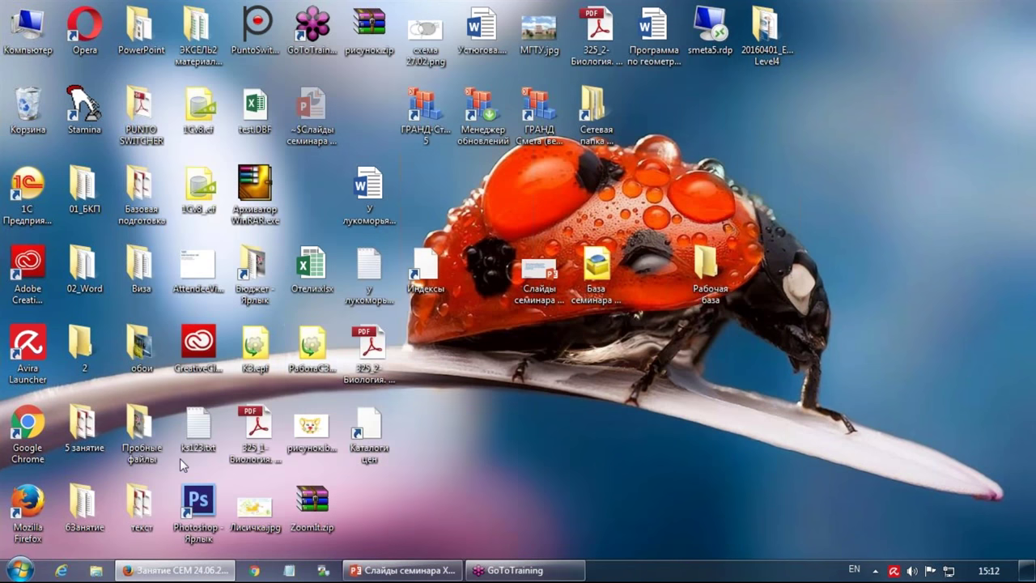
pyautogui.doubleClick(19, 208)
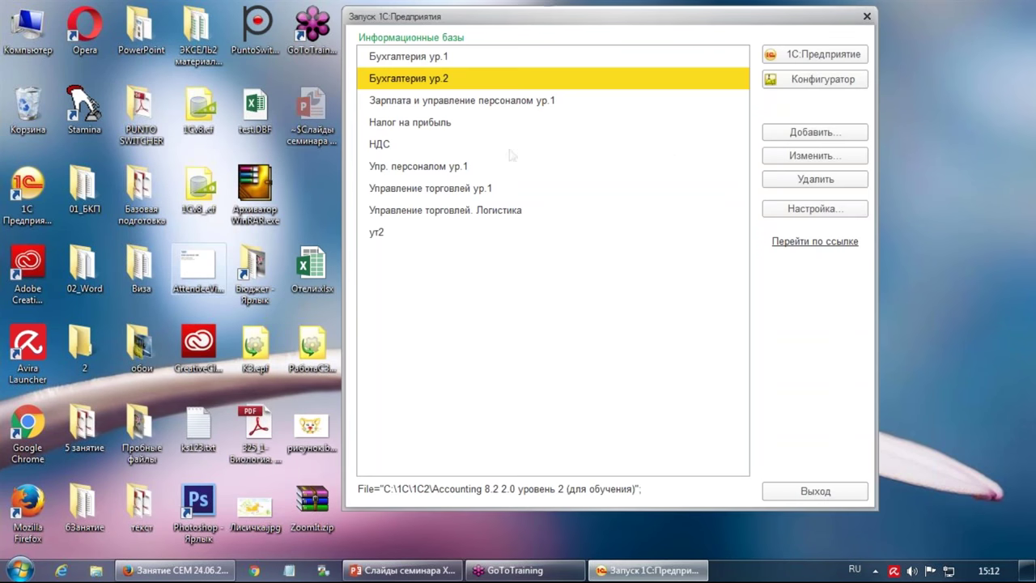
pyautogui.click(778, 134)
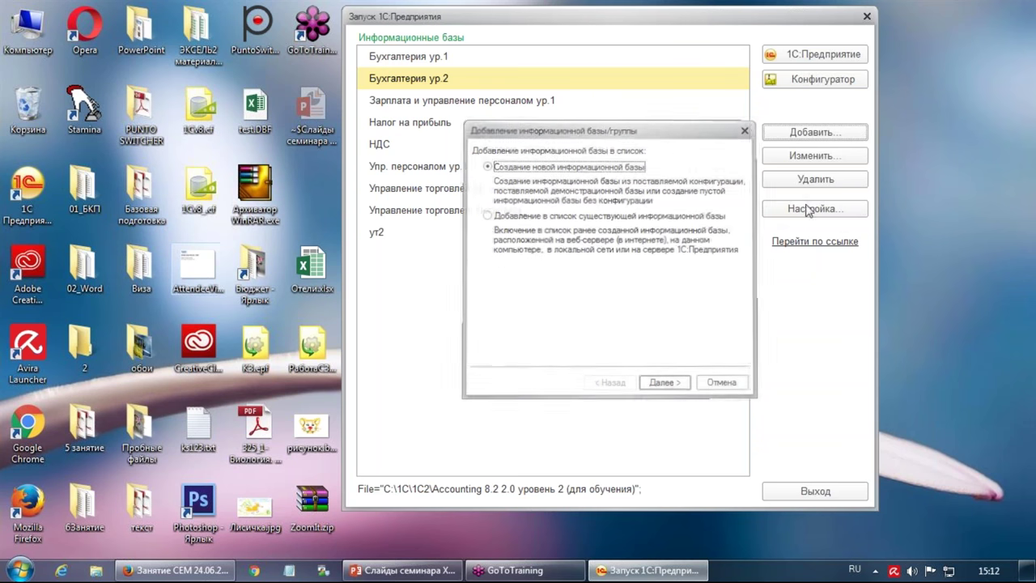
pyautogui.press('Escape')
pyautogui.moveTo(1027, 69); pyautogui.dragTo(445, 78)
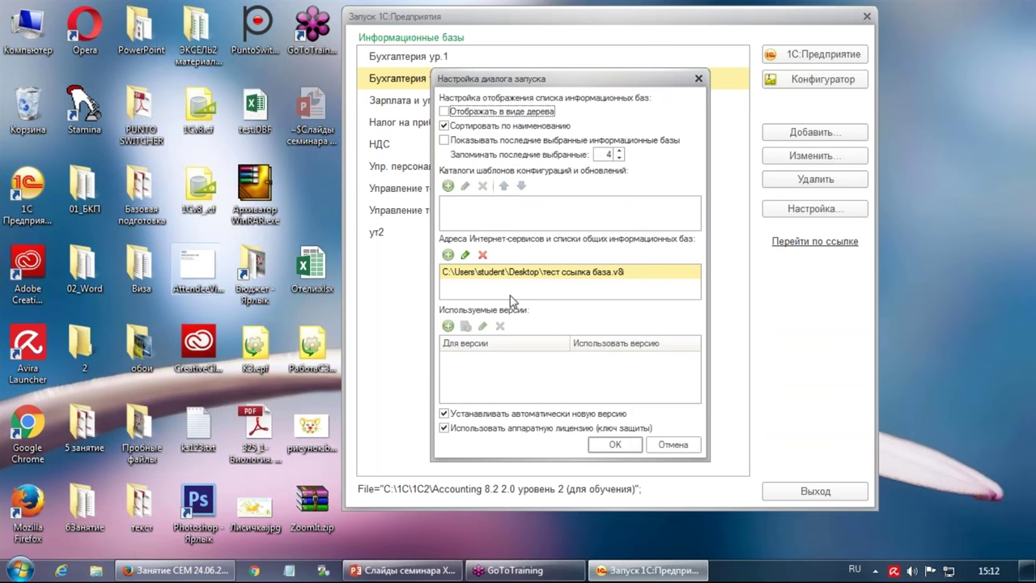
pyautogui.click(522, 112)
pyautogui.click(603, 450)
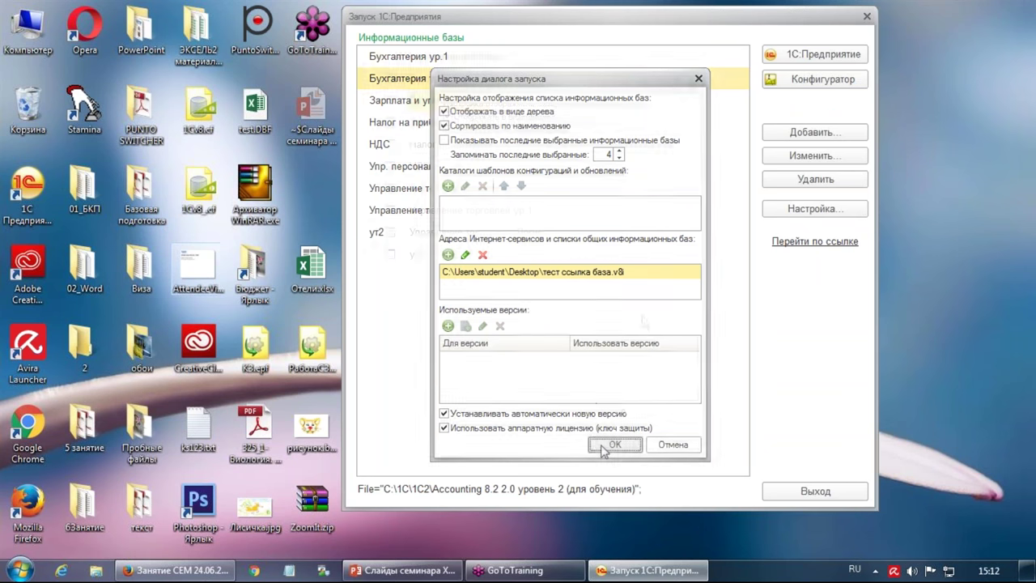
# Create a new group named "Хранилище конфигурации" under the root of the infobase tree
pyautogui.click(494, 58)
pyautogui.rightClick(493, 60)
pyautogui.click(518, 68)
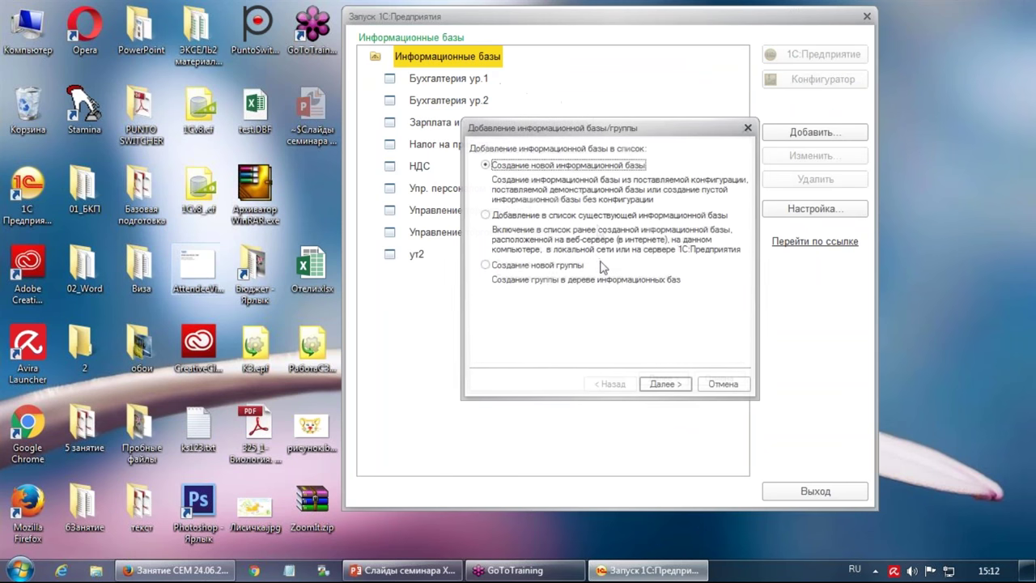
pyautogui.click(567, 267)
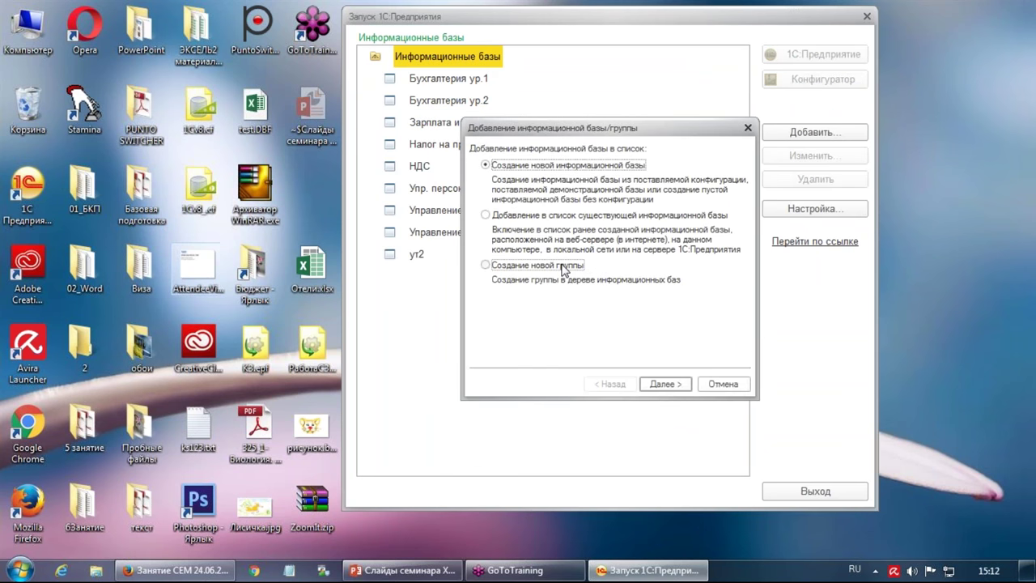
pyautogui.click(647, 377)
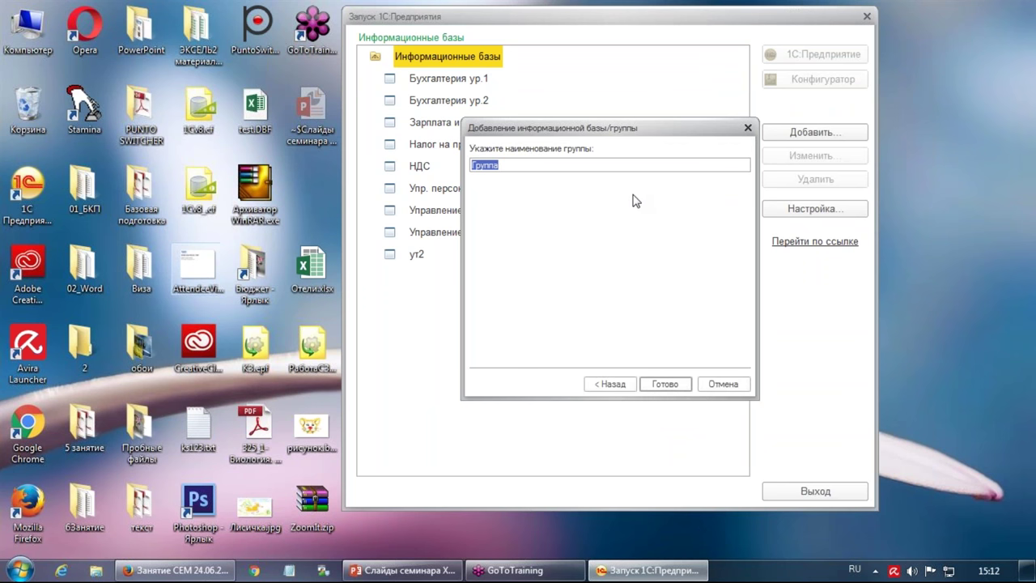
pyautogui.write('Хранилище конфигурации')
pyautogui.press('Return')
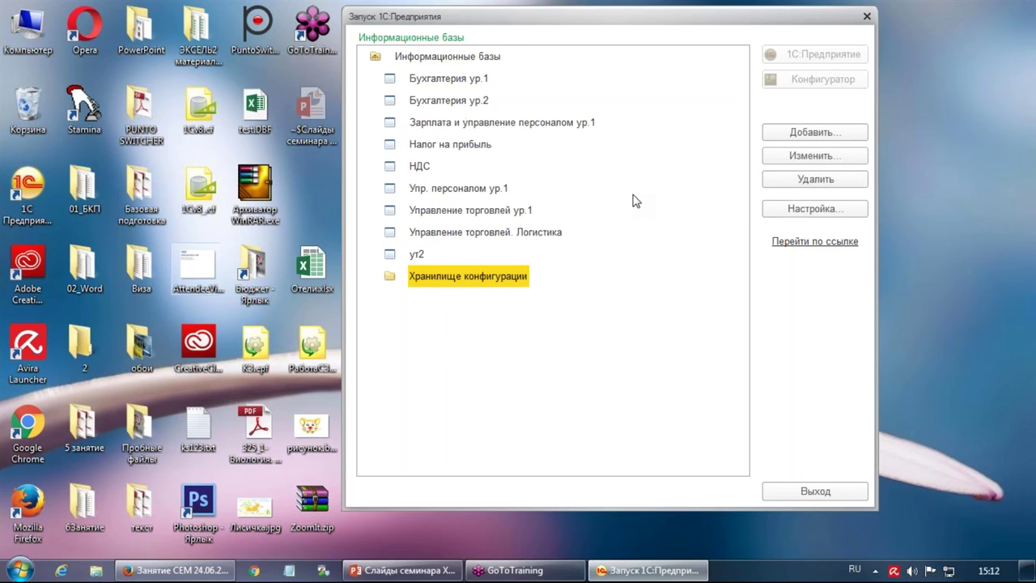
# Add a new infobase named "Рабочая база" to the Хранилище конфигурации group, stored on this computer in C:\Users\student\Desktop\Рабочая база
pyautogui.rightClick(503, 284)
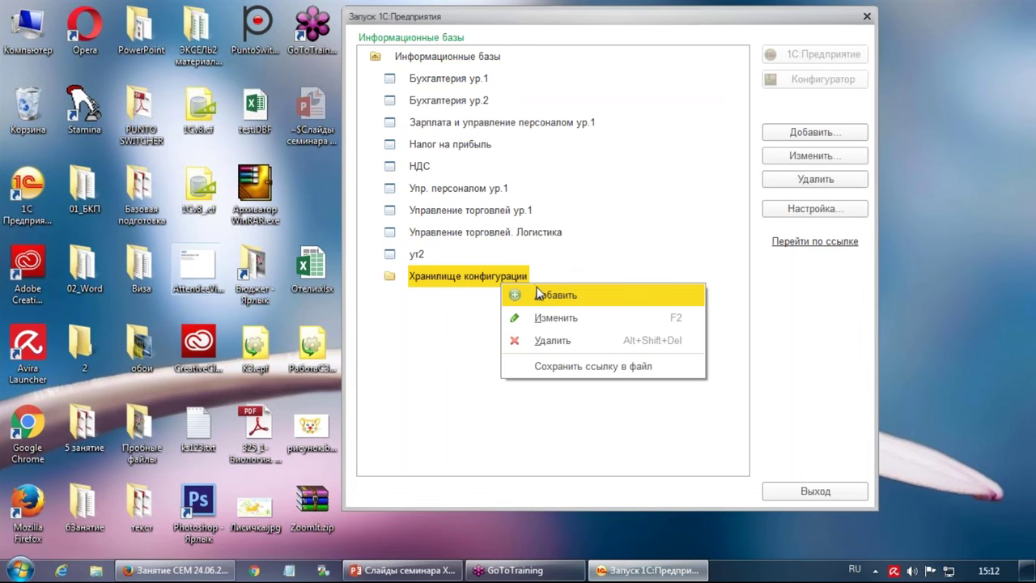
pyautogui.click(526, 293)
pyautogui.press('Return')
pyautogui.press('Return')
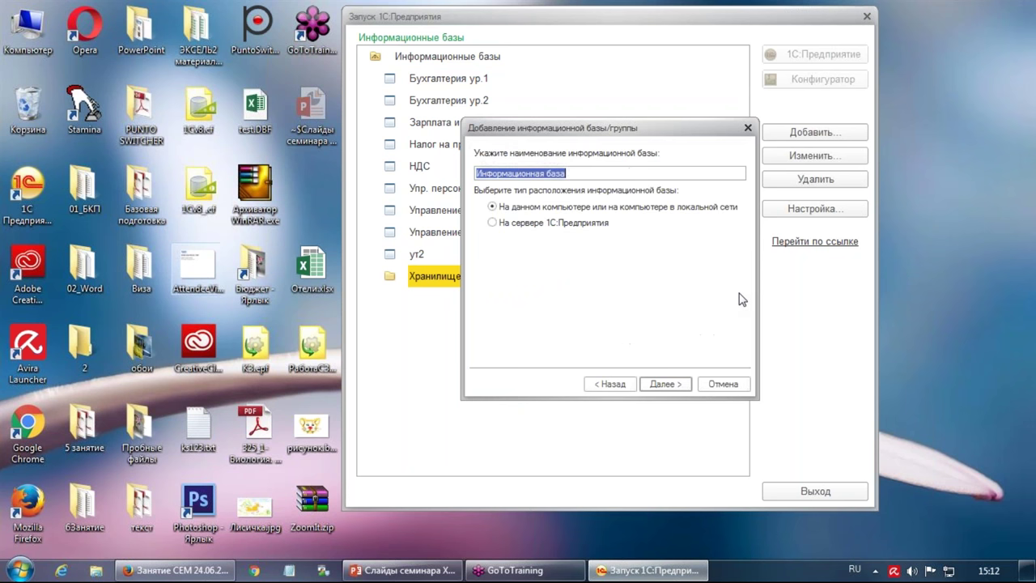
pyautogui.write('C:\\Users\\student\\Desktop\\Рабочая база')
pyautogui.hotkey('shift', 'Home')
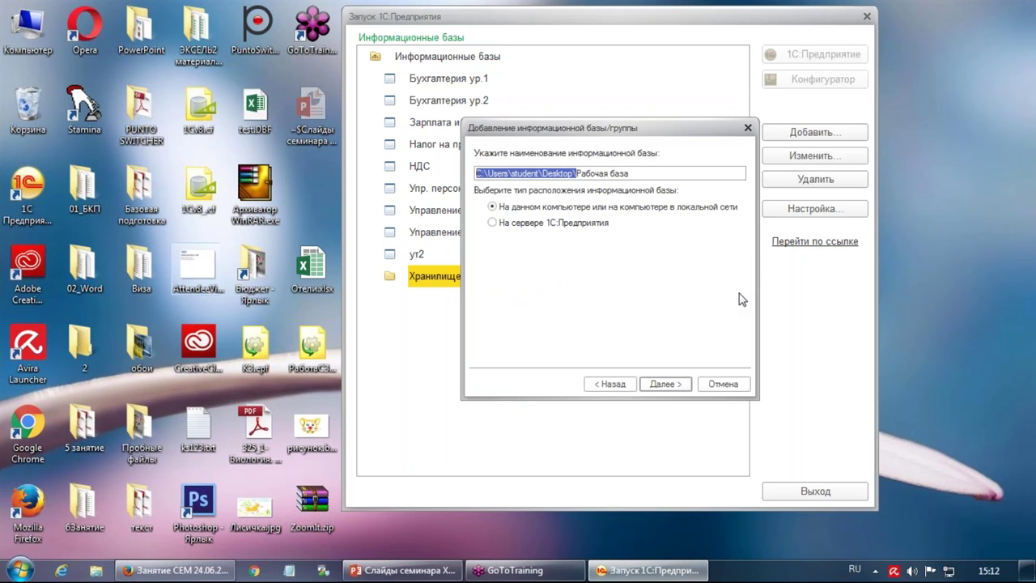
pyautogui.press('Delete')
pyautogui.press('Return')
pyautogui.press('Return')
pyautogui.press('Return')
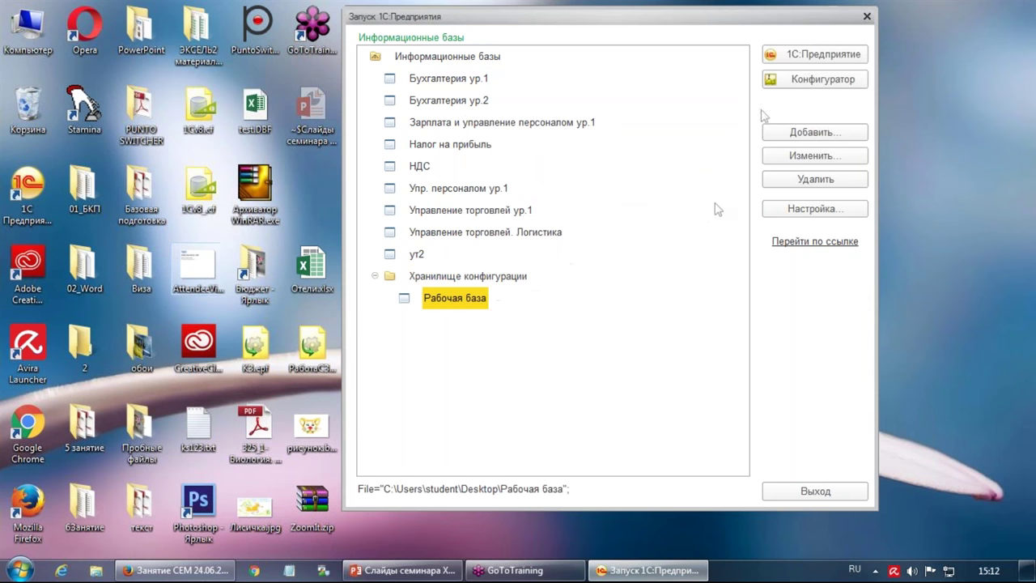
# Open Рабочая база in the maximized Configurator and display its configuration tree
pyautogui.click(798, 85)
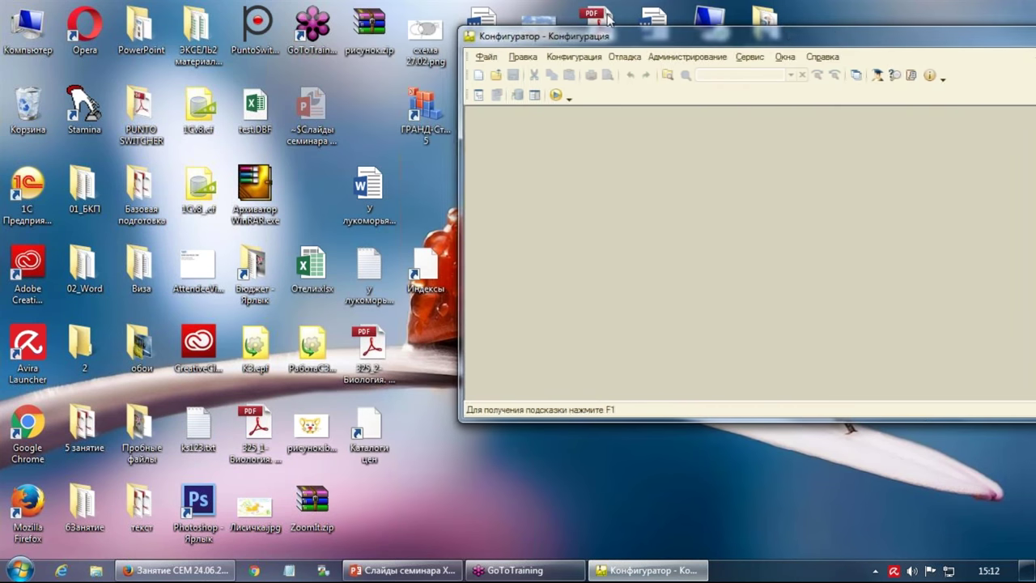
pyautogui.doubleClick(522, 34)
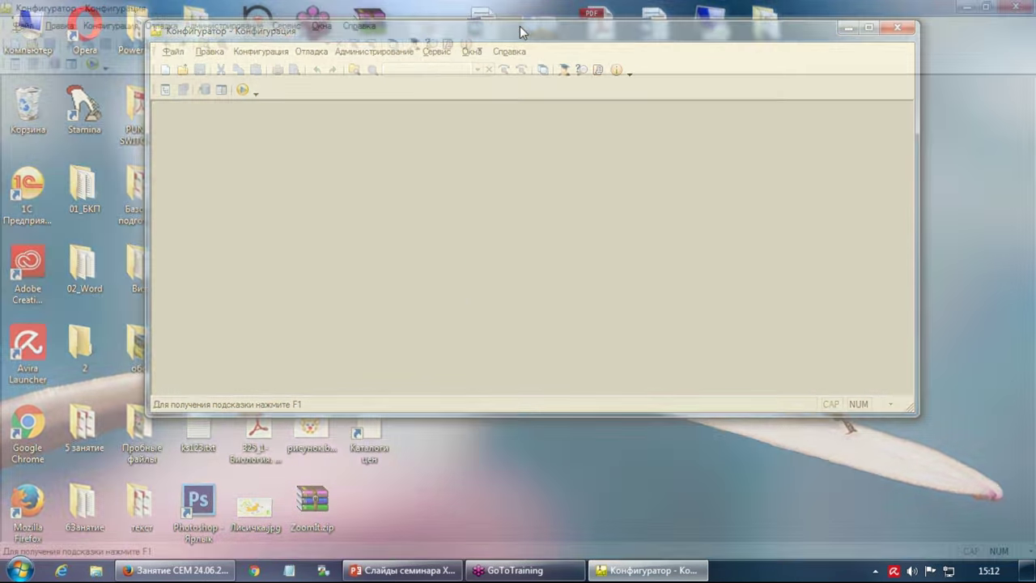
pyautogui.click(15, 64)
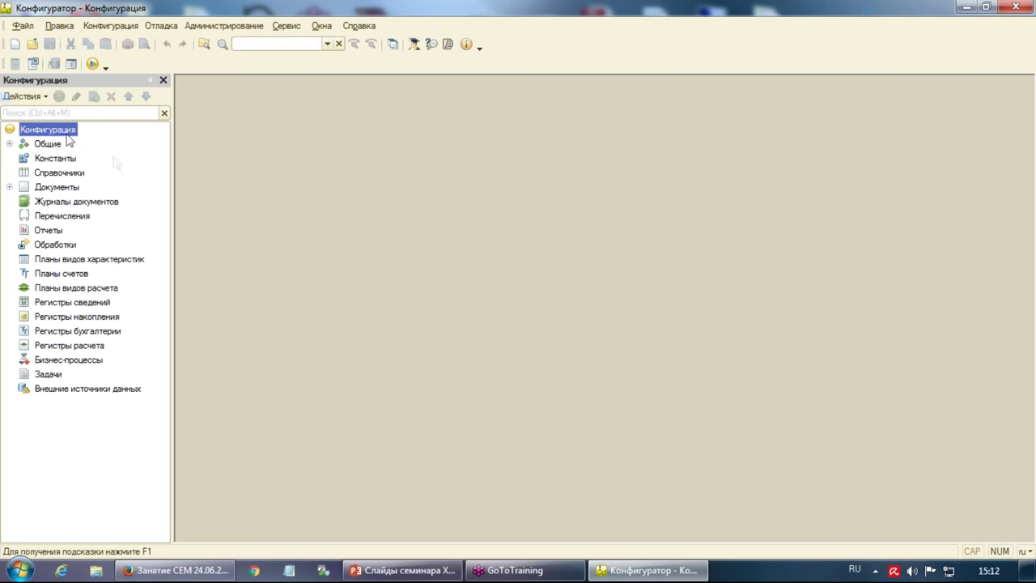
# Load the infobase from "База семинара про Хранилище конфигурации.dt" on the desktop, restarting the Configurator and maximizing its window
pyautogui.click(224, 25)
pyautogui.click(246, 114)
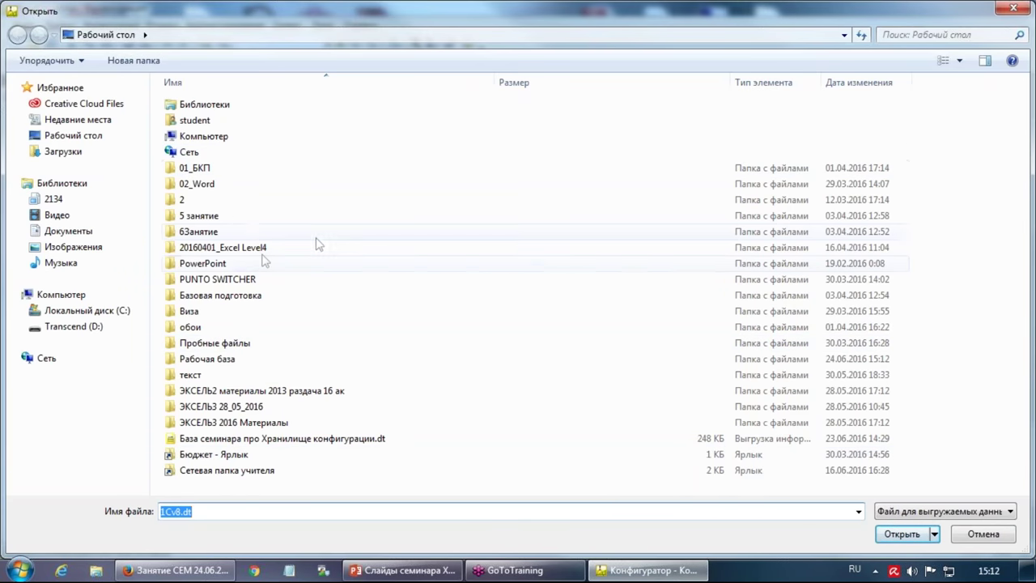
pyautogui.click(75, 135)
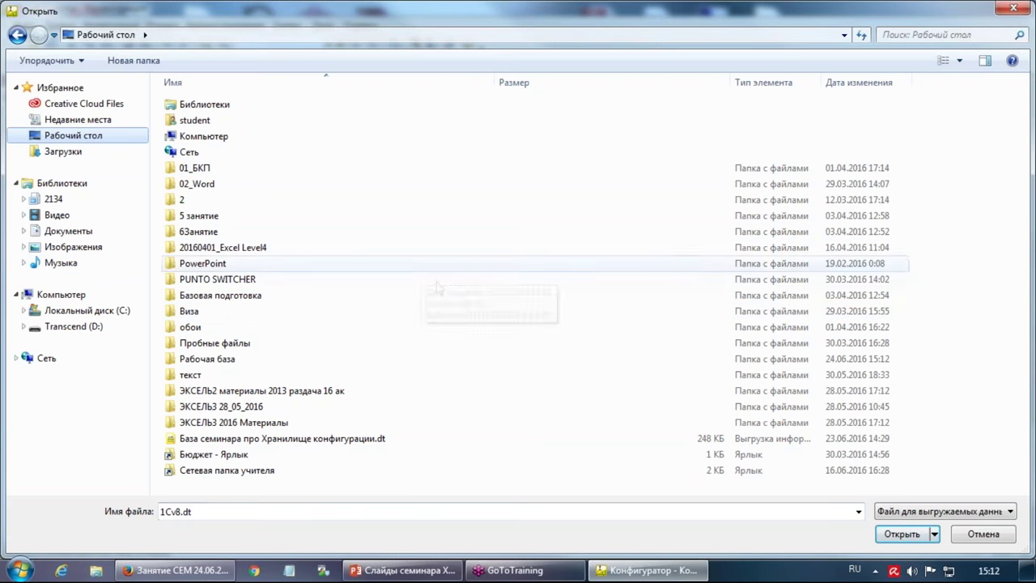
pyautogui.click(434, 280)
pyautogui.doubleClick(389, 438)
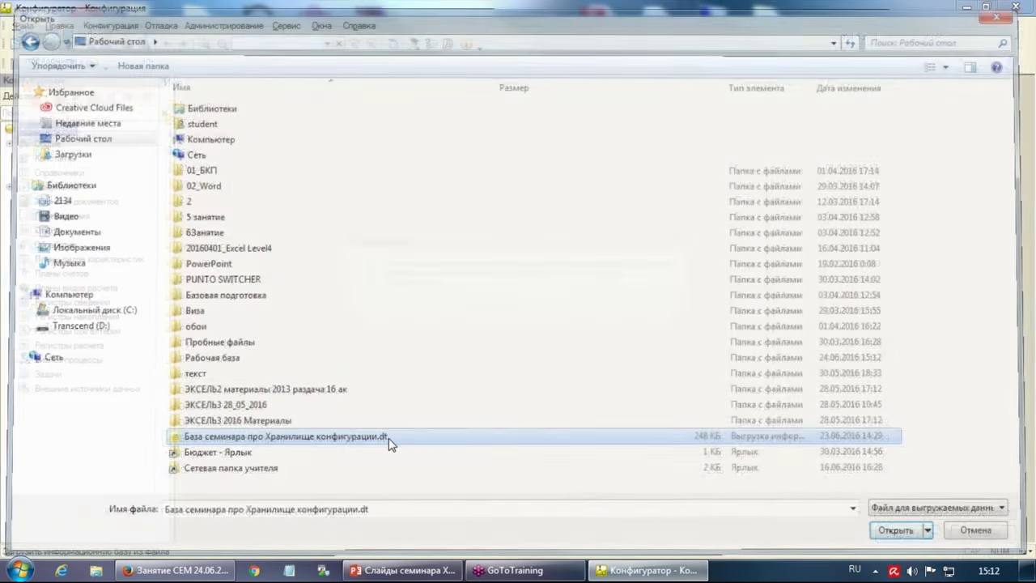
pyautogui.click(461, 308)
pyautogui.click(461, 310)
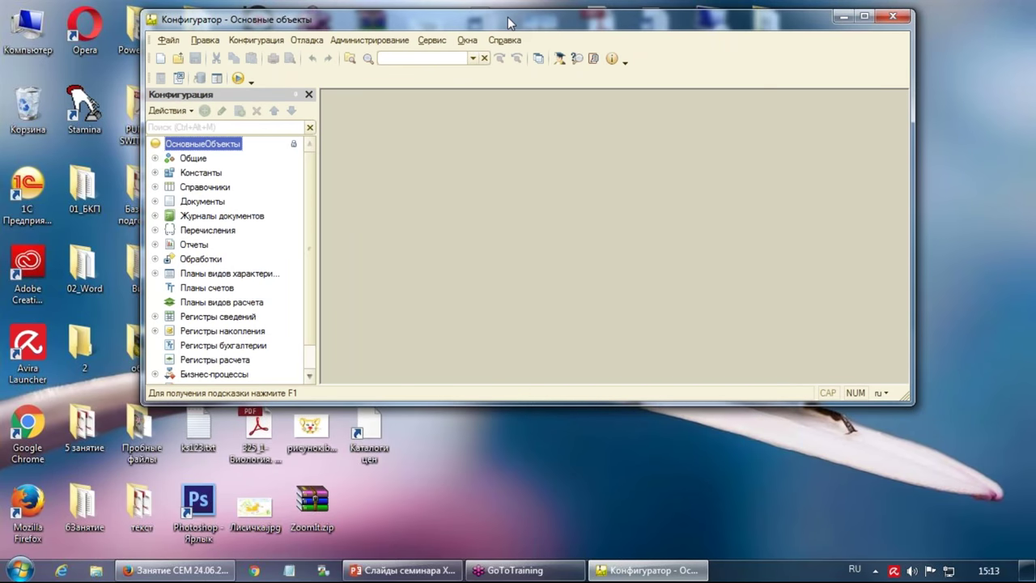
pyautogui.doubleClick(509, 20)
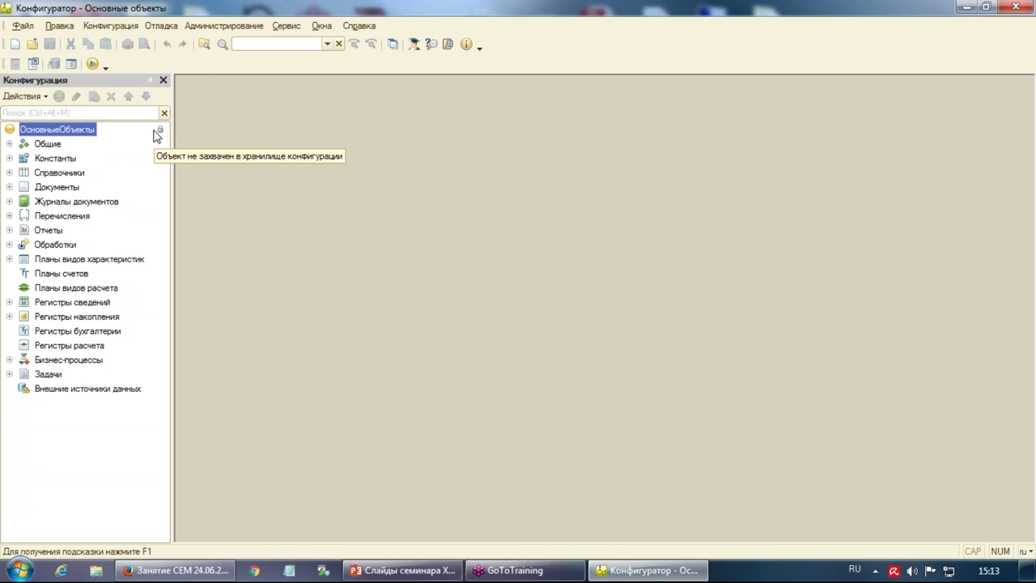
# Disconnect the configuration from the configuration repository, accepting that modified locked objects cannot be put into it
pyautogui.click(110, 25)
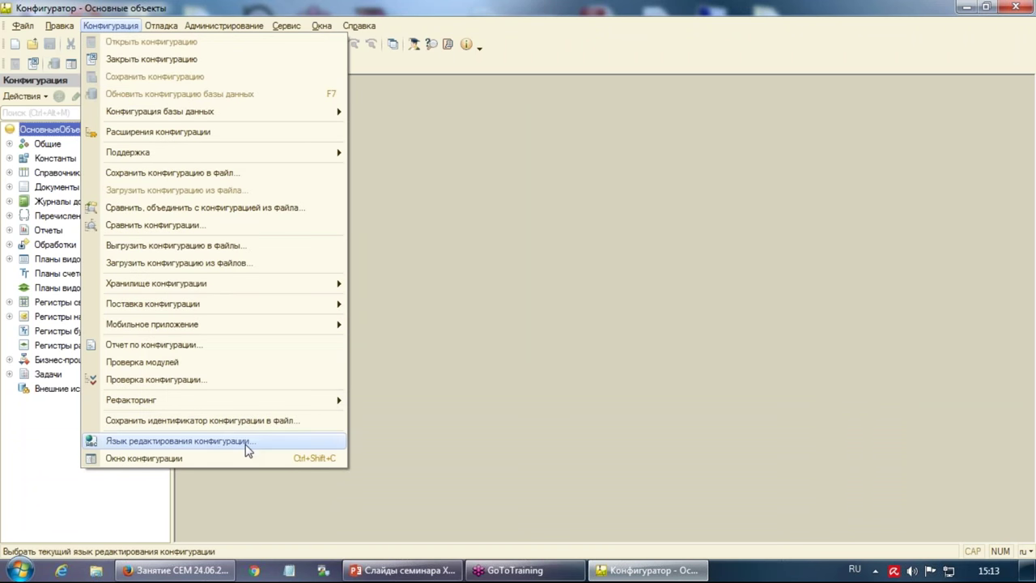
pyautogui.moveTo(226, 292)
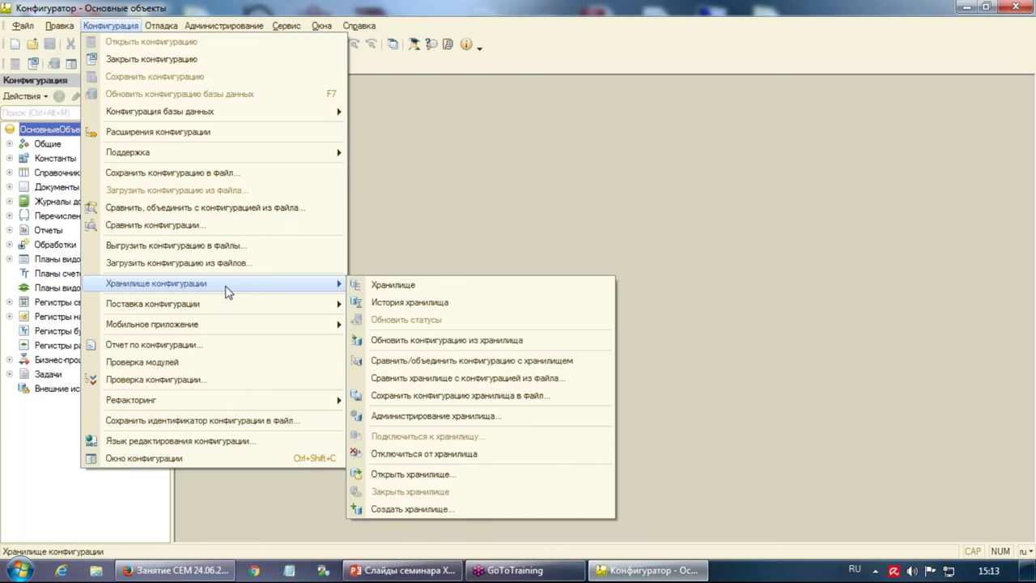
pyautogui.click(482, 456)
pyautogui.click(479, 303)
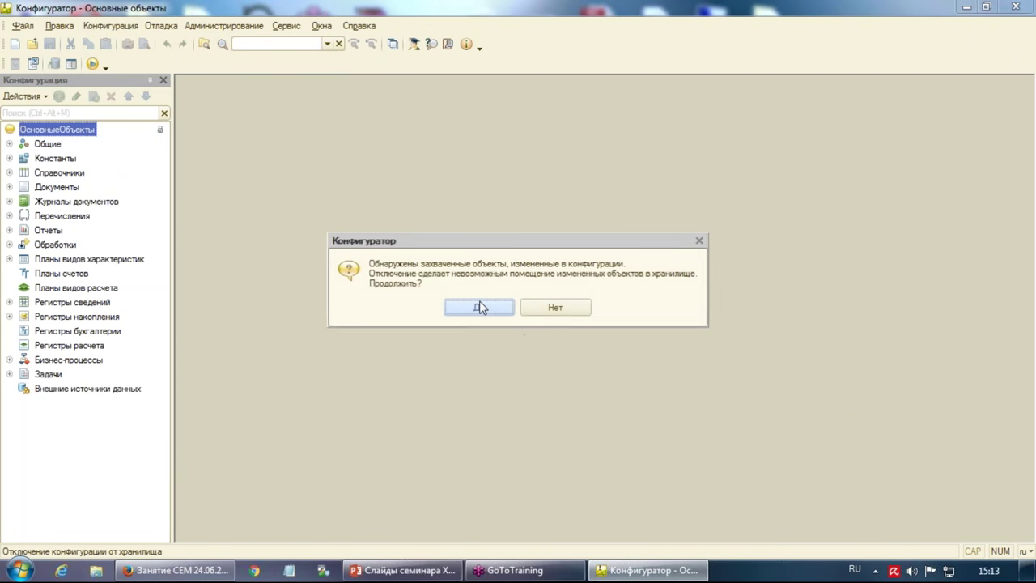
pyautogui.click(478, 307)
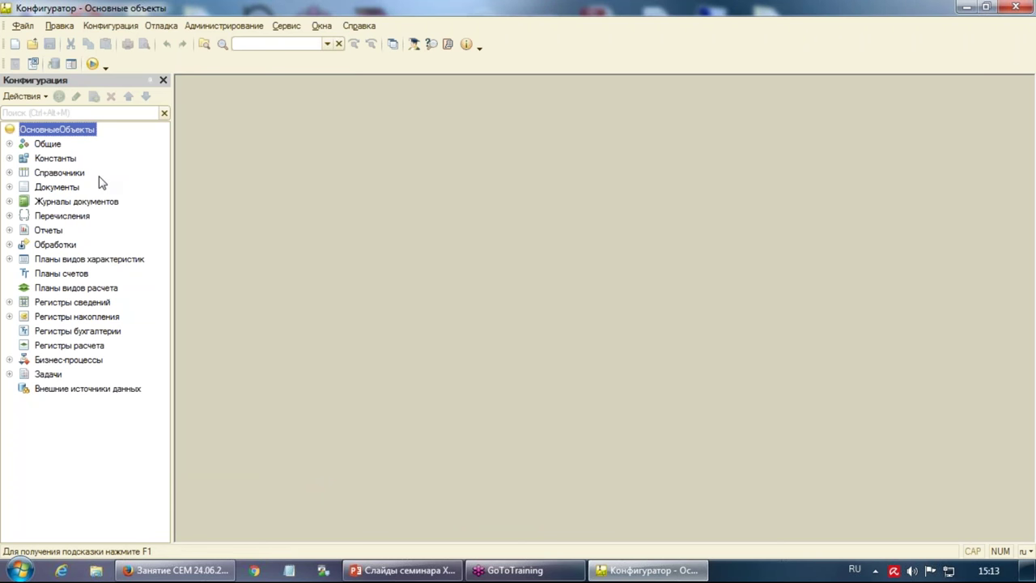
# Look over the catalogs and documents in the configuration tree, and run the application to examine a goods receipt and the Продажи and Прочее sections
pyautogui.click(9, 172)
pyautogui.click(8, 172)
pyautogui.click(9, 187)
pyautogui.click(9, 187)
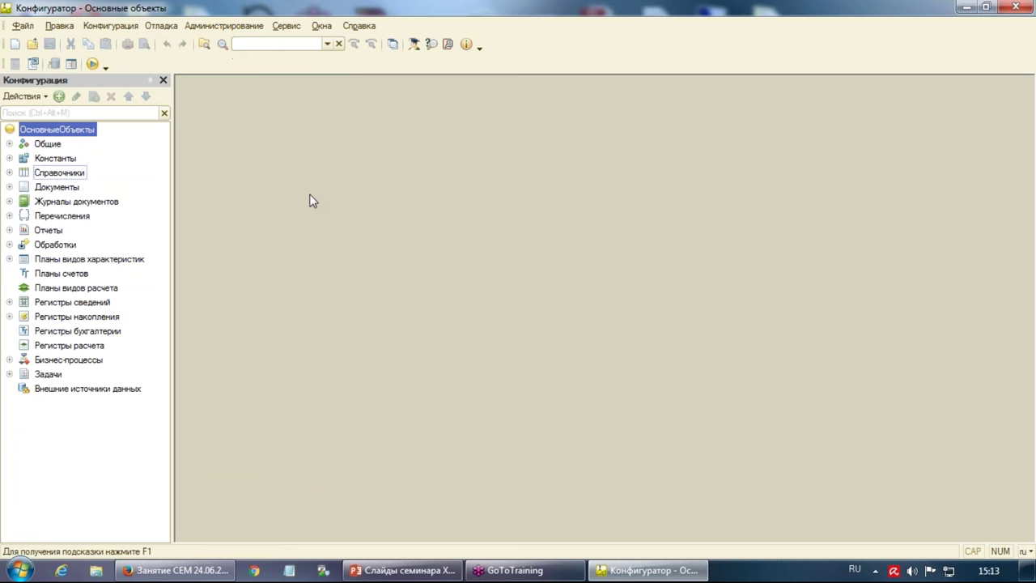
pyautogui.press('F5')
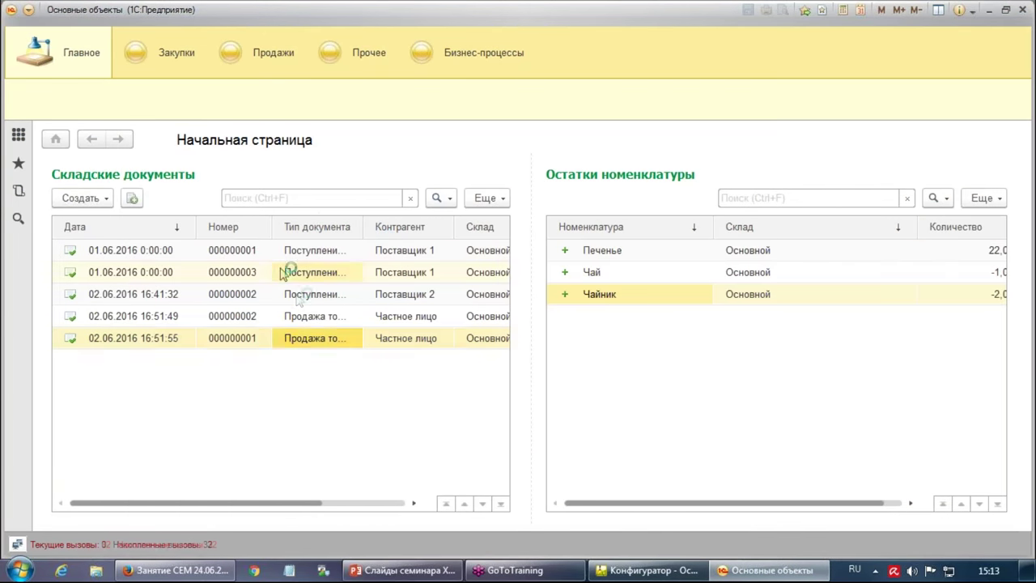
pyautogui.doubleClick(296, 294)
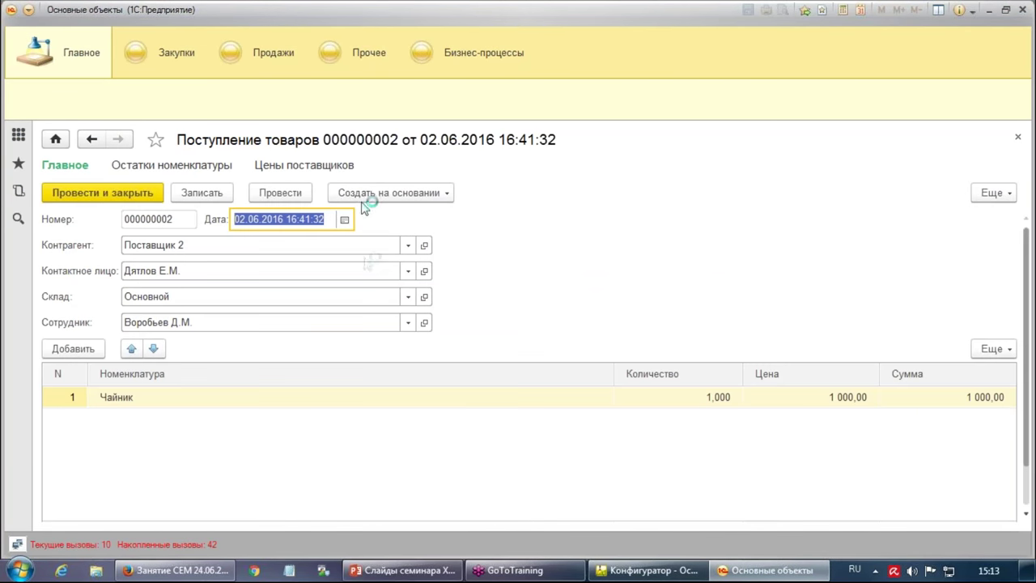
pyautogui.press('Escape')
pyautogui.click(271, 55)
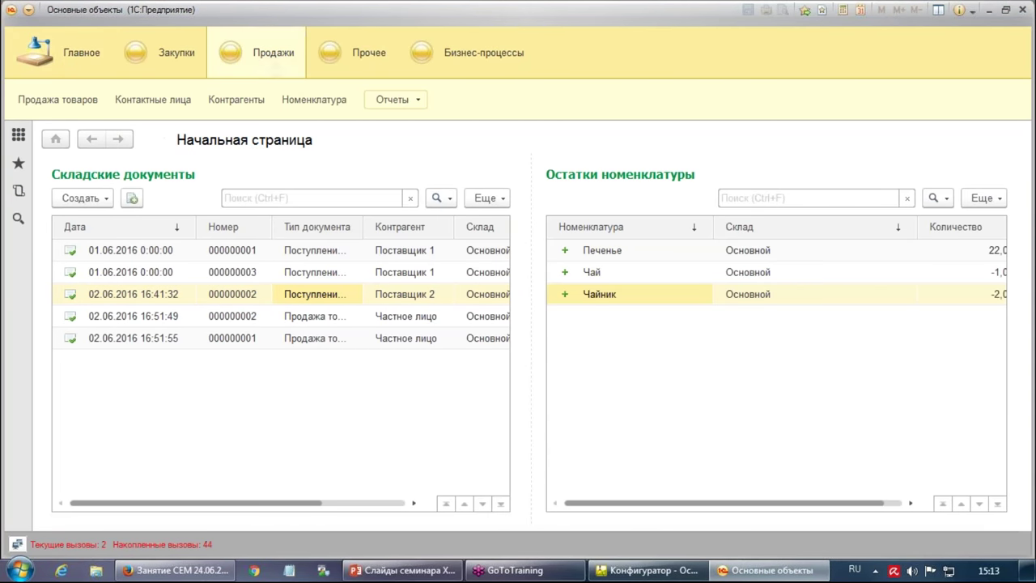
pyautogui.click(387, 61)
pyautogui.click(177, 95)
pyautogui.click(255, 271)
pyautogui.press('Escape')
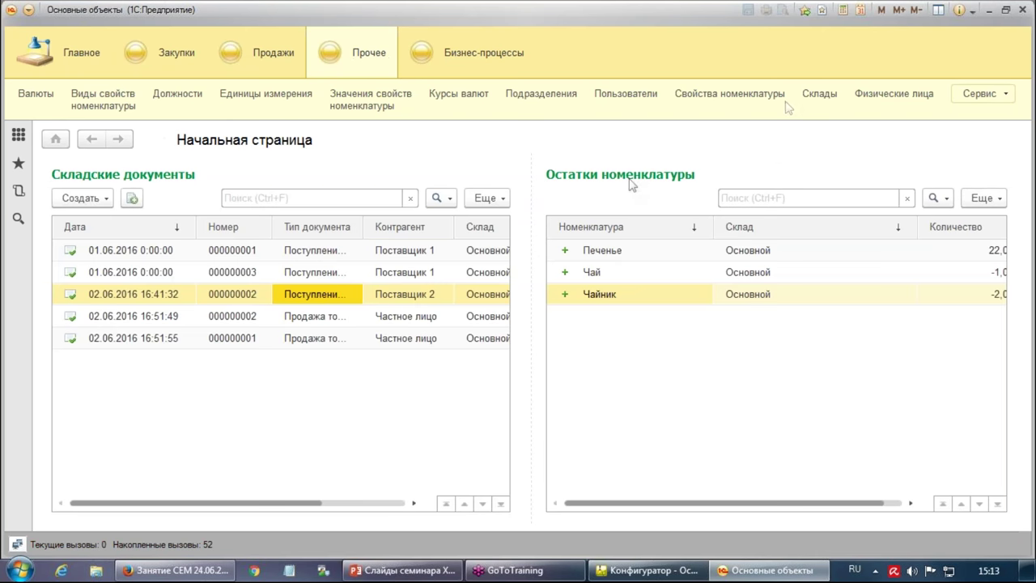
pyautogui.click(1021, 10)
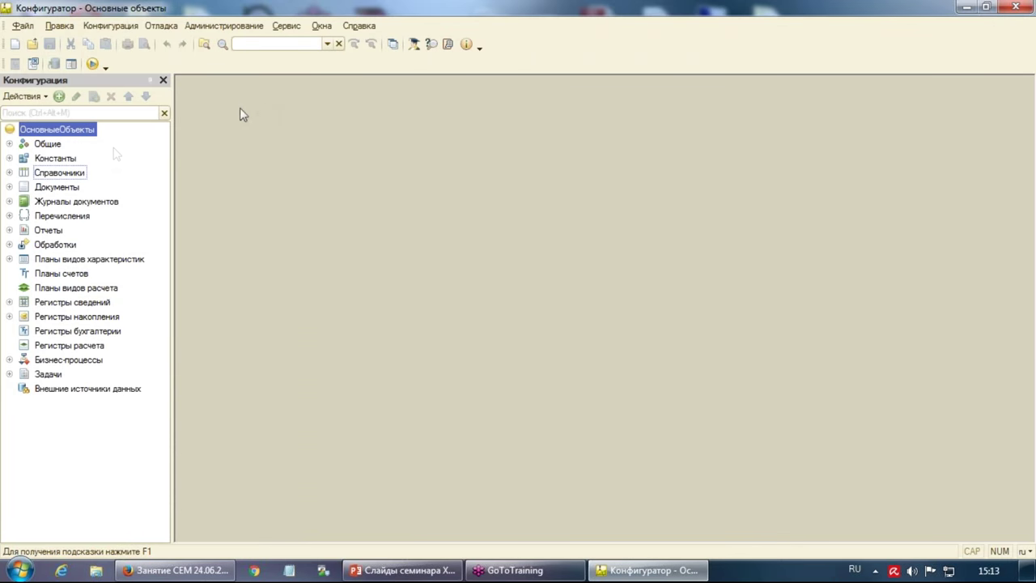
pyautogui.click(82, 131)
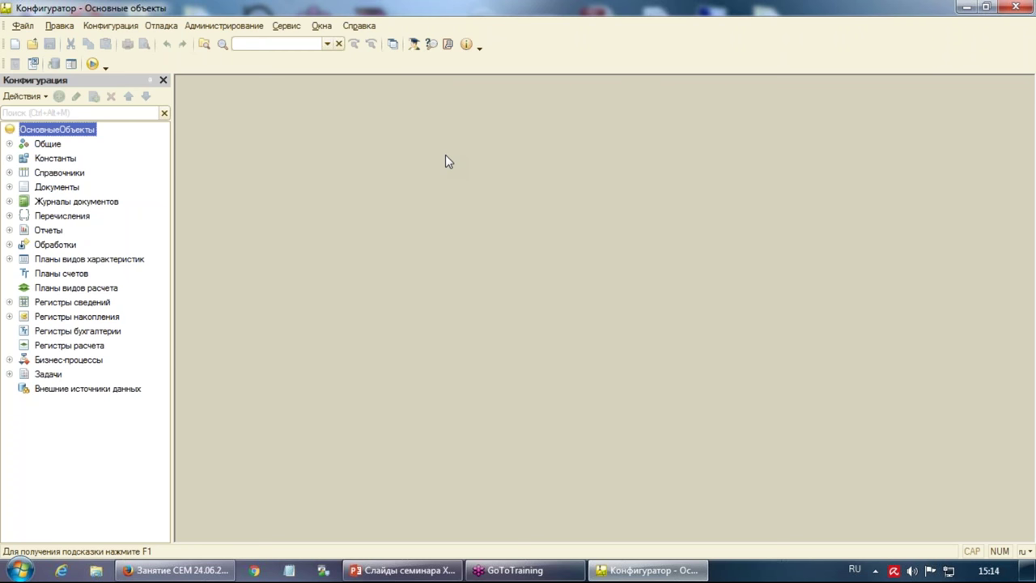
# Close the Configurator of the working infobase
pyautogui.click(1015, 8)
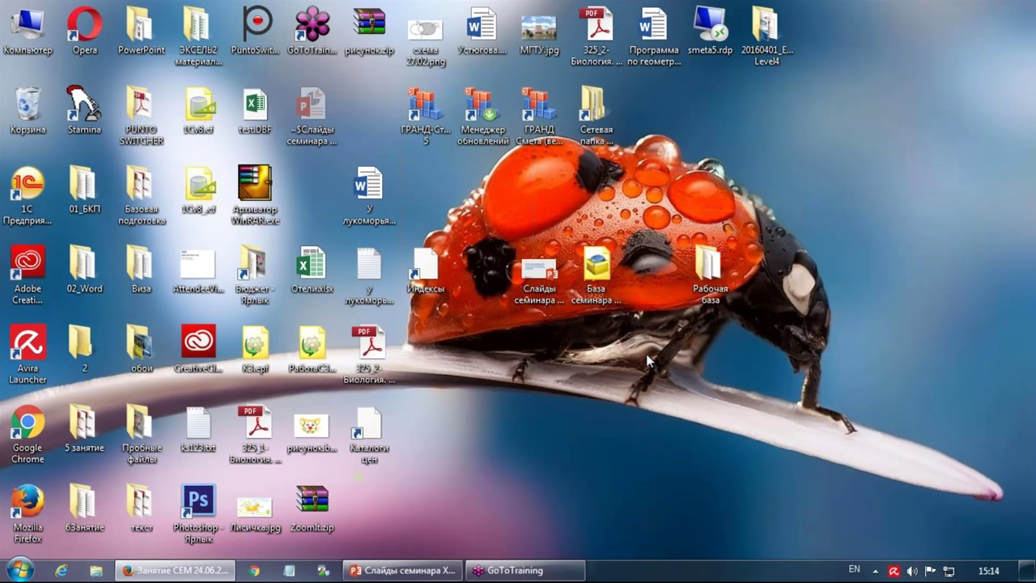
pyautogui.rightClick(761, 261)
pyautogui.moveTo(672, 407)
pyautogui.click(422, 95)
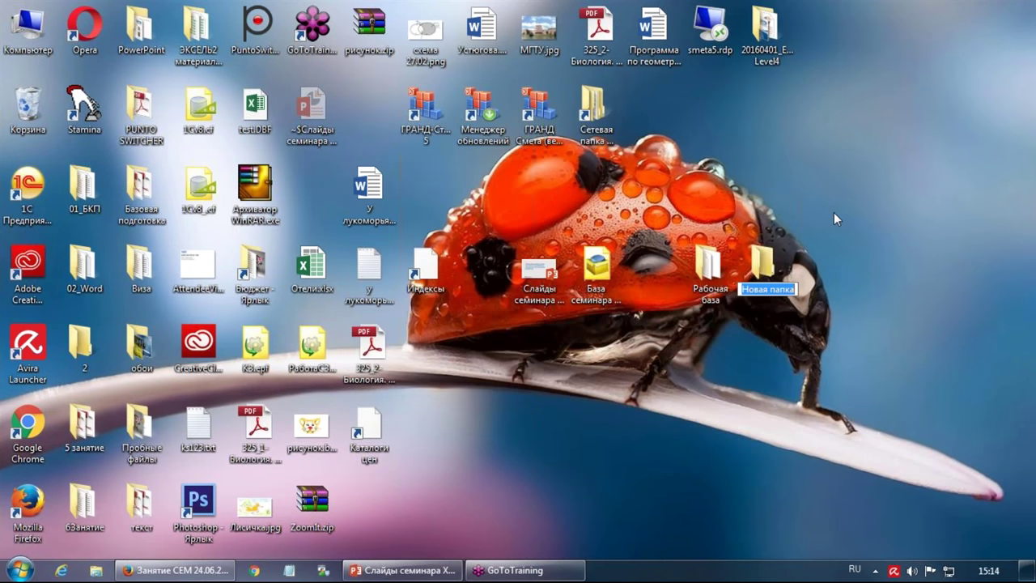
pyautogui.write('Разработчик 1')
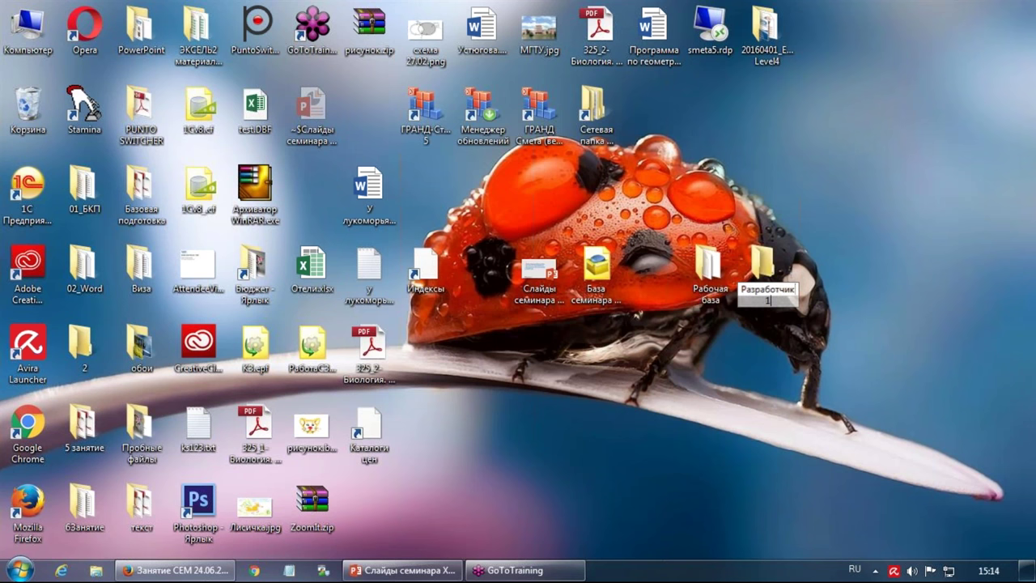
pyautogui.press('Return')
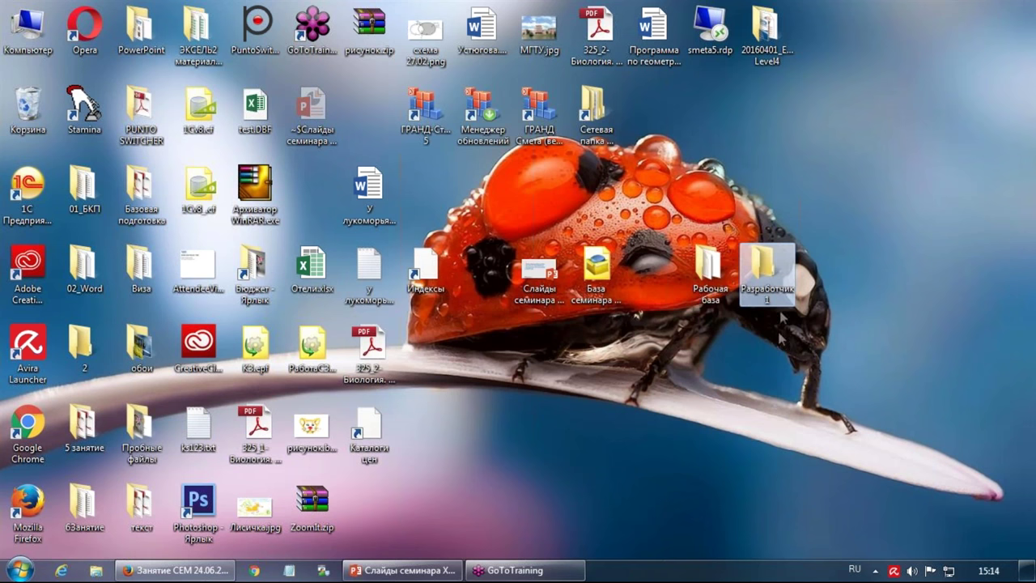
pyautogui.doubleClick(783, 288)
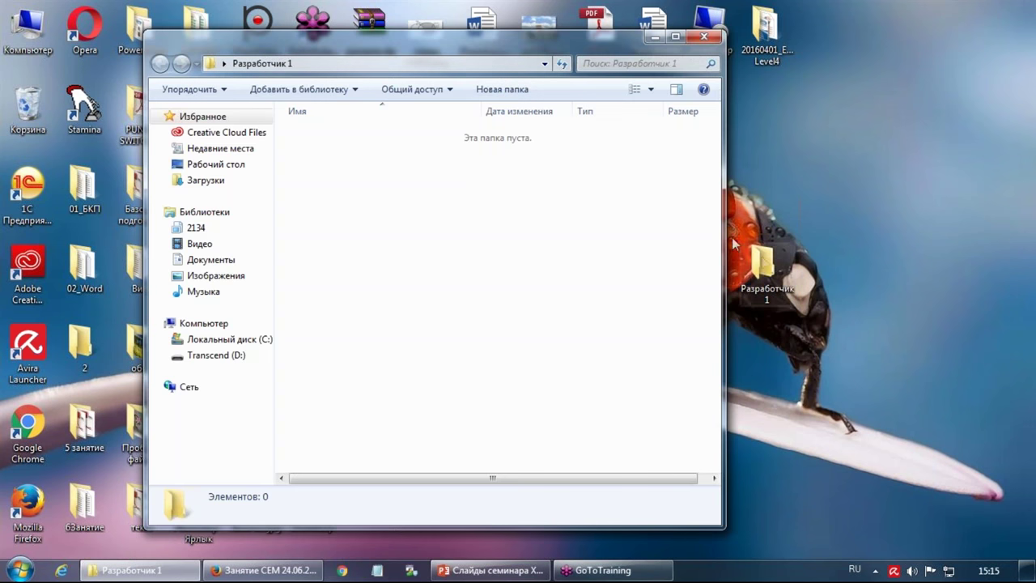
pyautogui.hotkey('alt', 'F4')
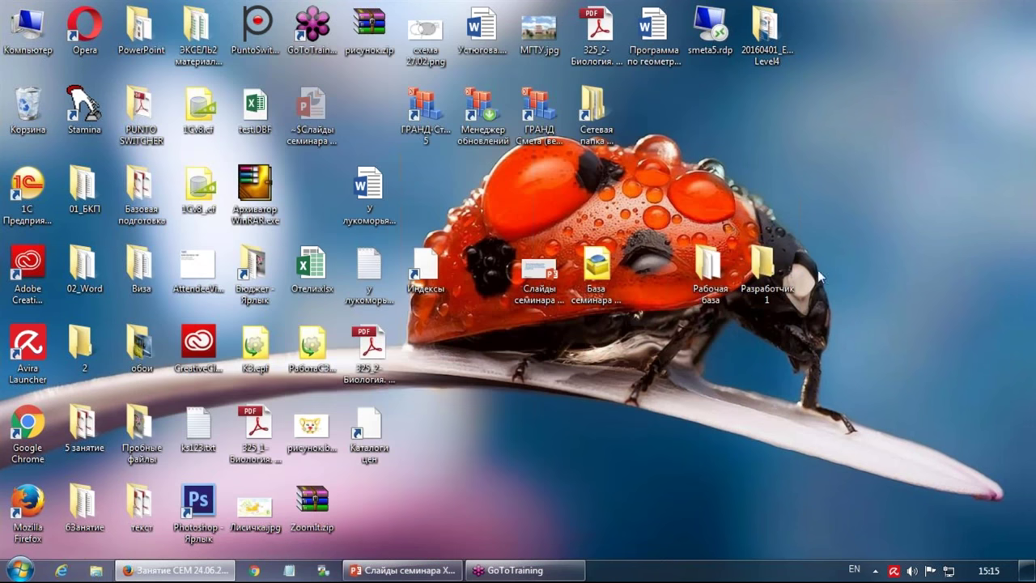
pyautogui.press('Delete')
pyautogui.press('Return')
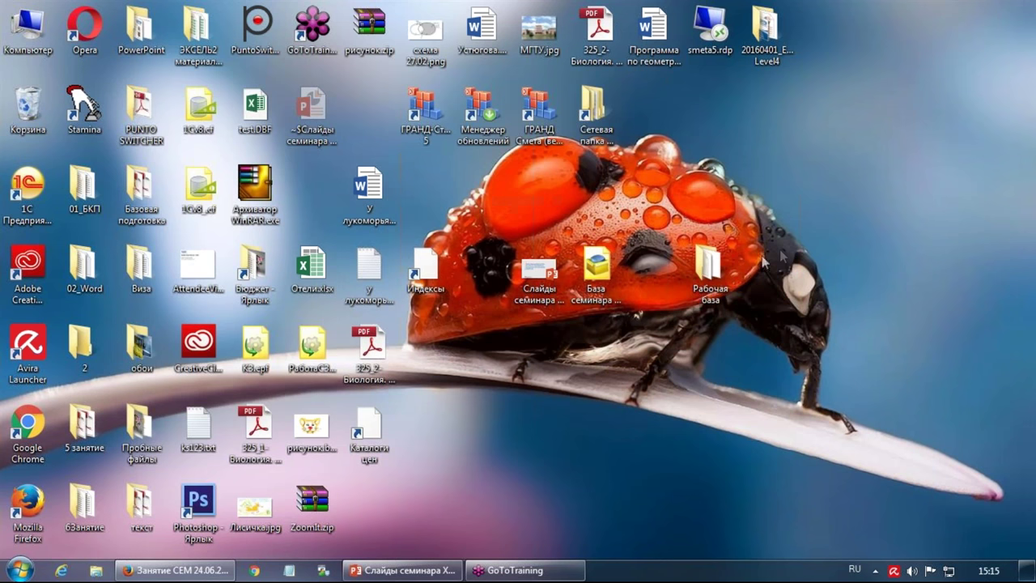
# Copy the Рабочая база folder on the desktop, place the copy beside the original and rename it Разработчик 1
pyautogui.moveTo(704, 275); pyautogui.dragTo(756, 252)
pyautogui.click(794, 274)
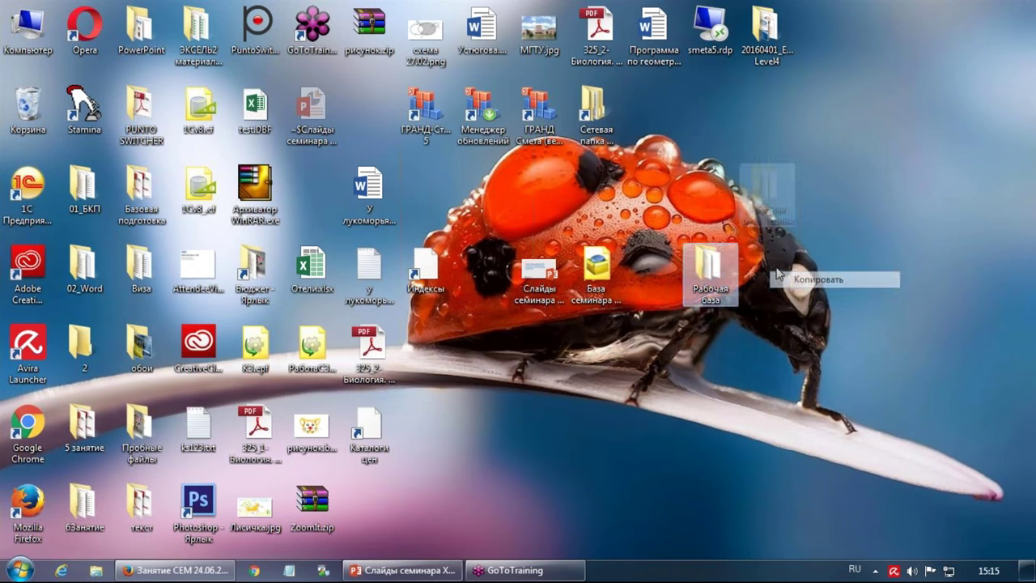
pyautogui.moveTo(761, 217); pyautogui.dragTo(775, 306)
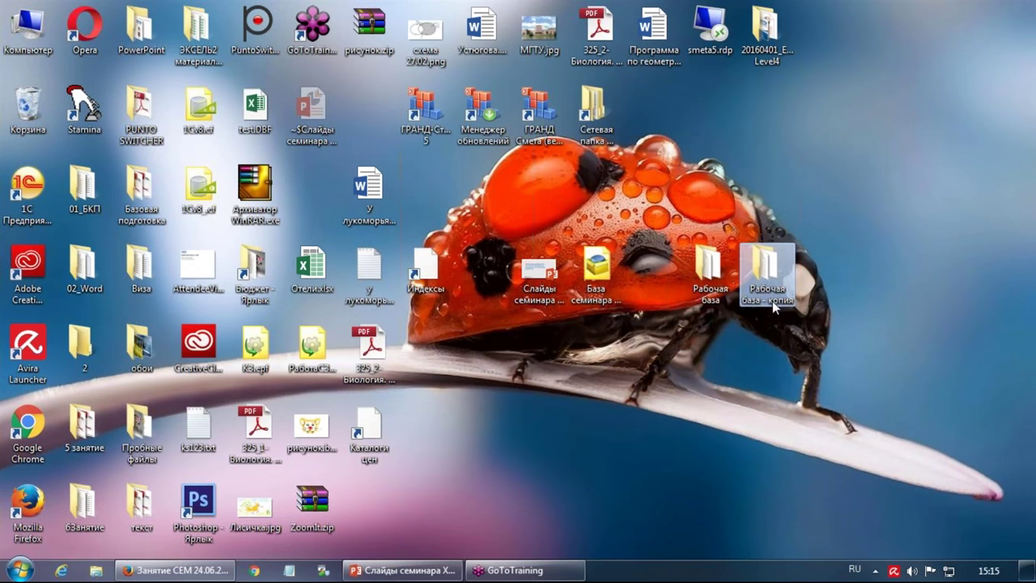
pyautogui.press('F2')
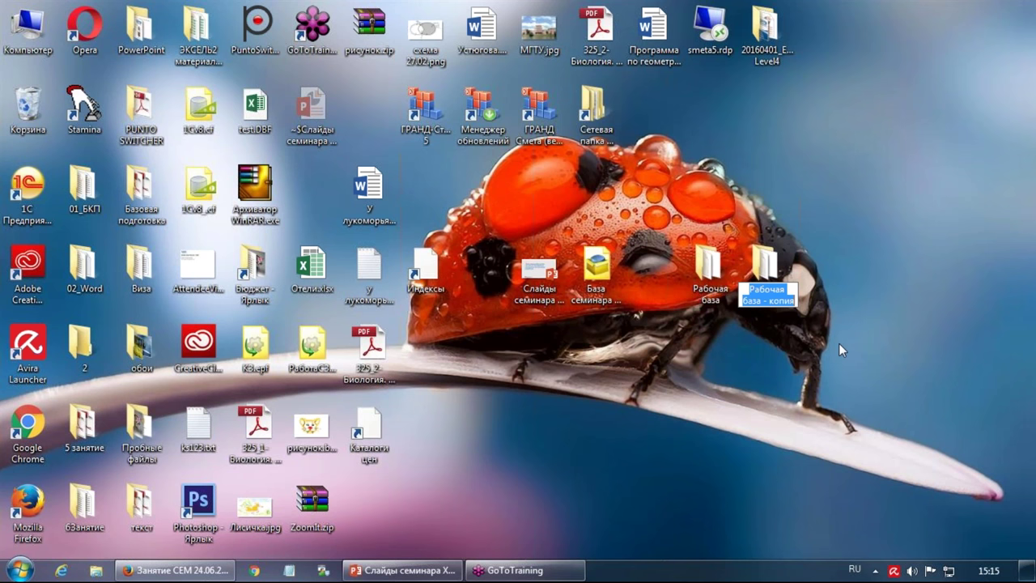
pyautogui.write('Раз')
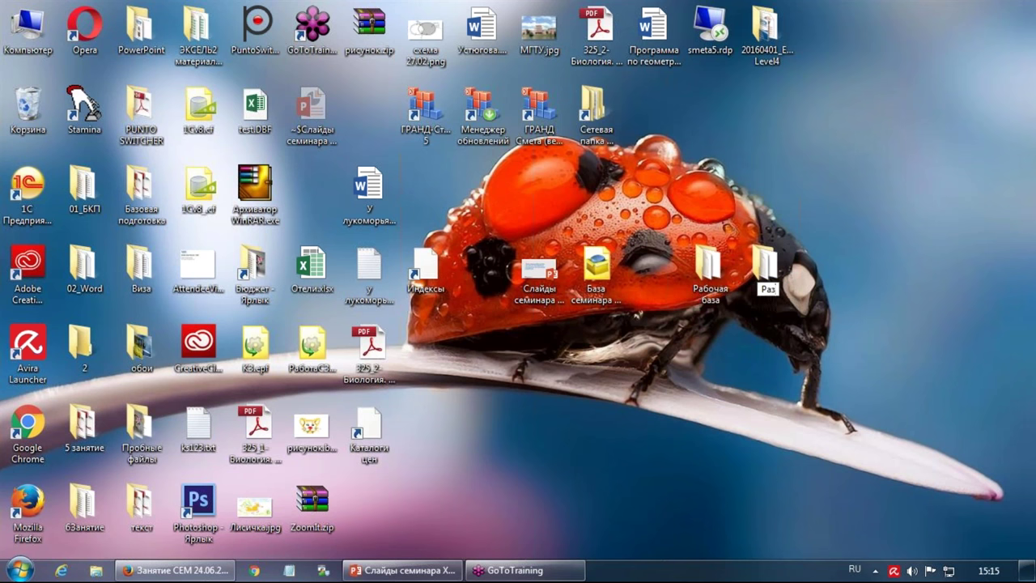
pyautogui.write('работчик 1')
pyautogui.press('Return')
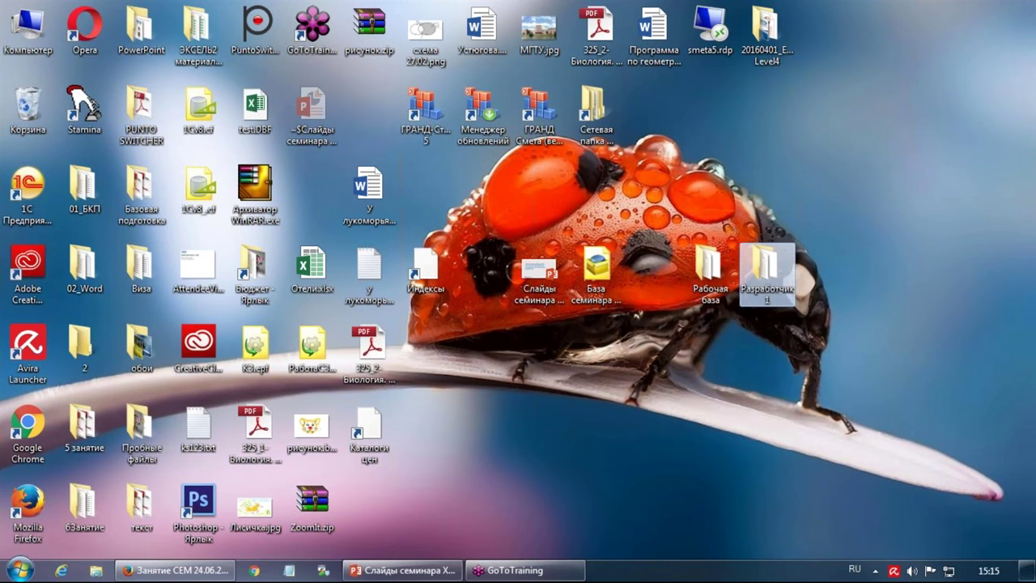
# Copy the Разработчик 1 folder on the desktop, rename the copy Разработчик 2 and place it beside Разработчик 1
pyautogui.moveTo(776, 273); pyautogui.dragTo(842, 274)
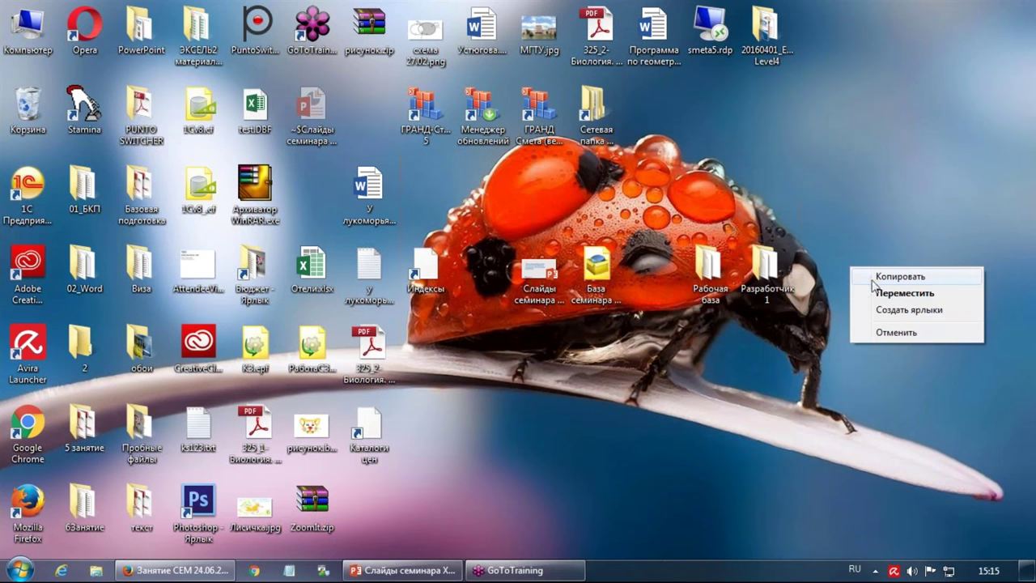
pyautogui.click(875, 276)
pyautogui.moveTo(883, 186); pyautogui.dragTo(857, 264)
pyautogui.click(865, 301)
pyautogui.click(866, 301)
pyautogui.hotkey('shift', 'End')
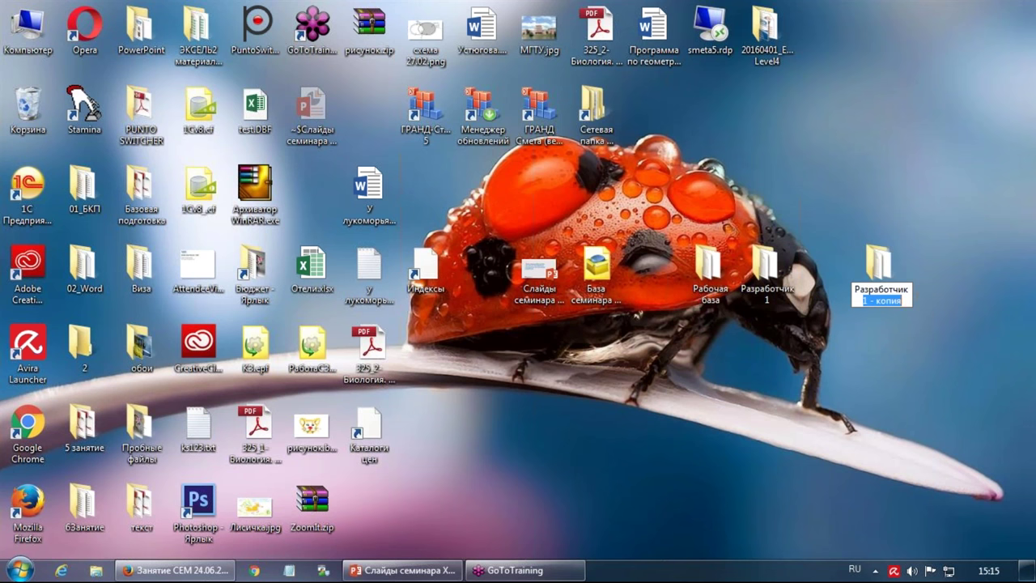
pyautogui.write('2')
pyautogui.press('Return')
pyautogui.moveTo(900, 285); pyautogui.dragTo(842, 285)
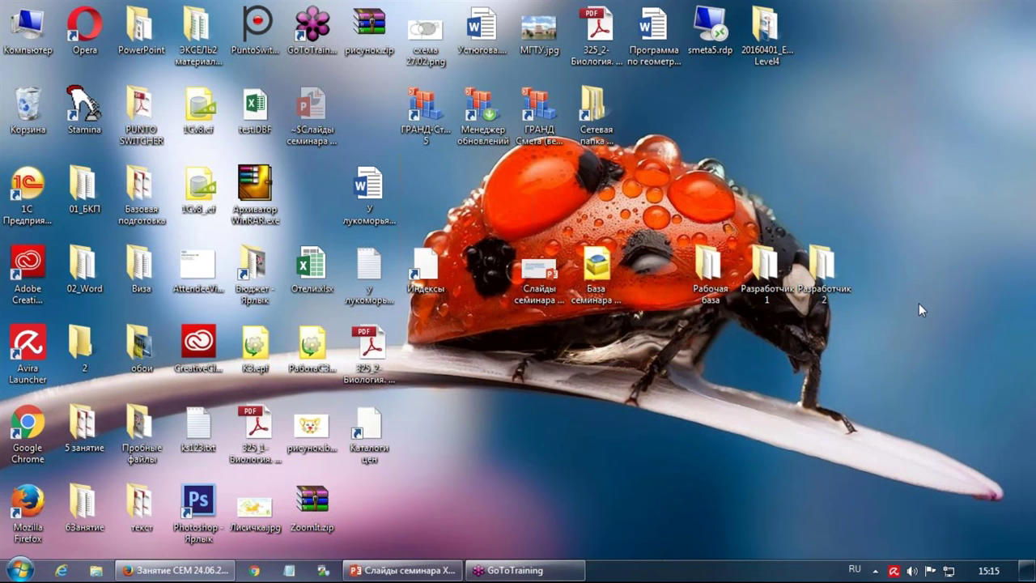
# Copy the full path of the Разработчик 1 folder and close its window
pyautogui.doubleClick(765, 263)
pyautogui.click(504, 64)
pyautogui.hotkey('ctrl', 'c')
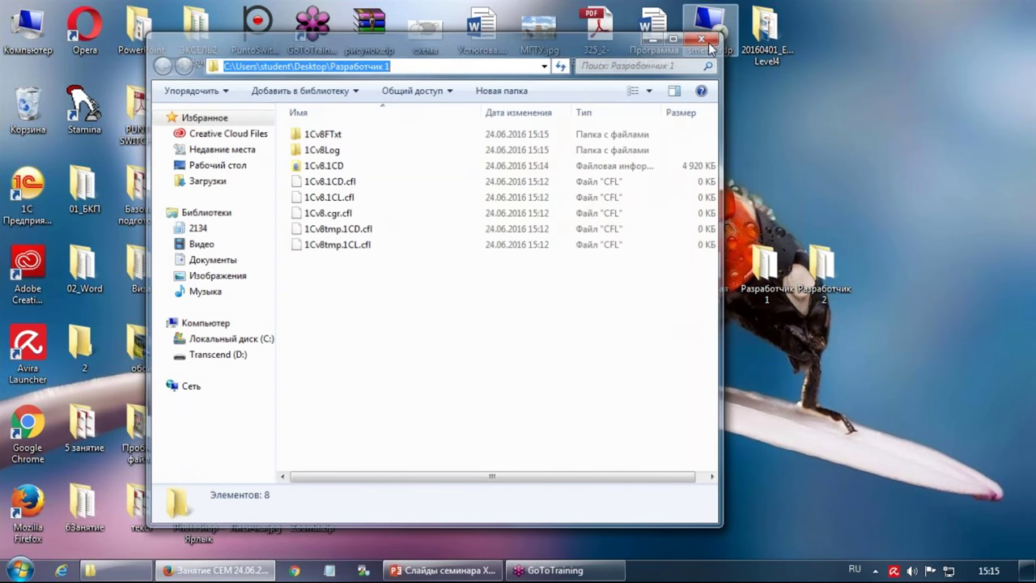
pyautogui.click(706, 40)
# In the 1C:Enterprise launcher, add the existing infobase Разработчик 1 to the Хранилище конфигурации group, using its desktop folder as the catalog
pyautogui.doubleClick(27, 188)
pyautogui.rightClick(492, 278)
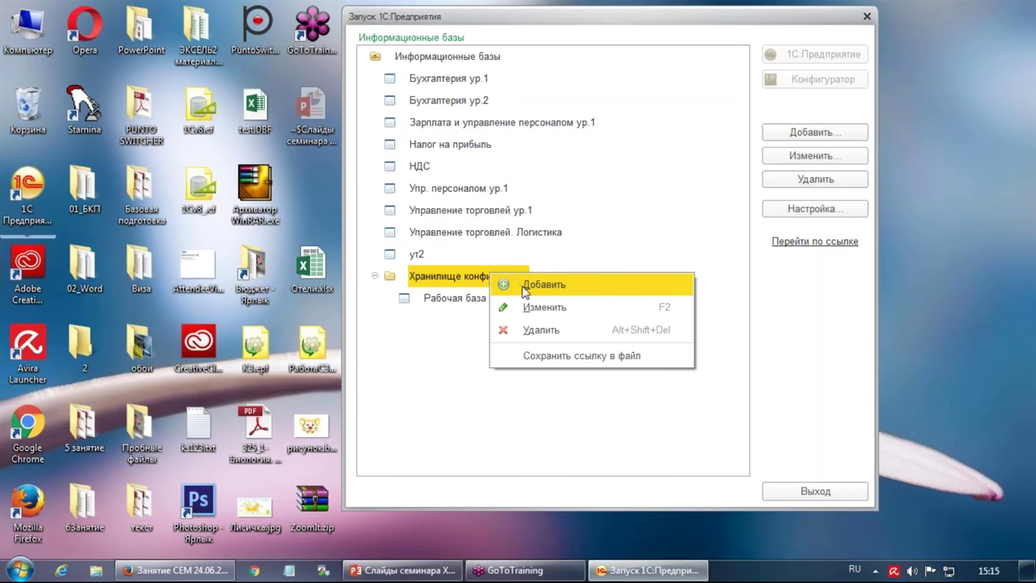
pyautogui.click(523, 287)
pyautogui.press('Down')
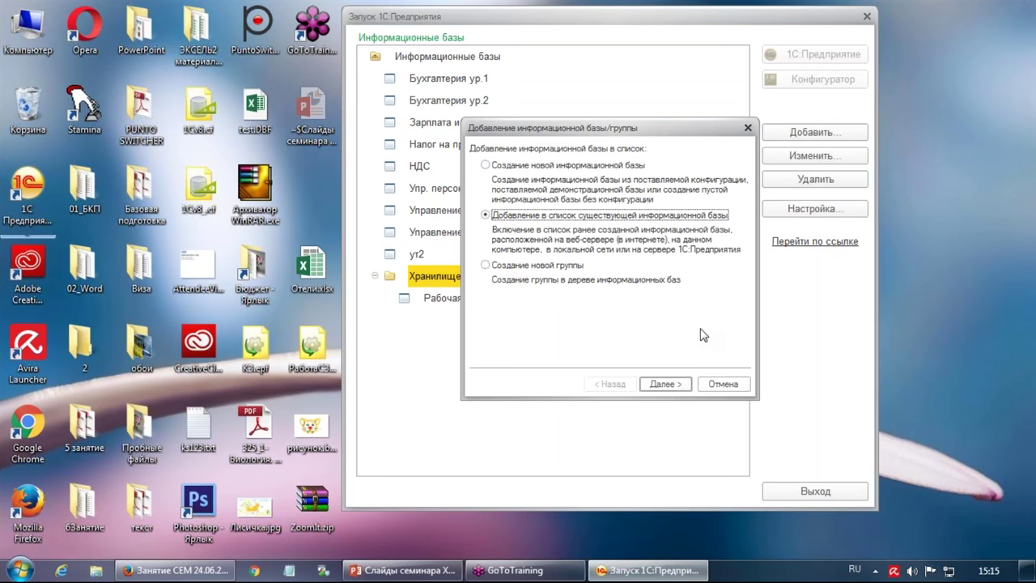
pyautogui.press('Return')
pyautogui.hotkey('ctrl', 'v')
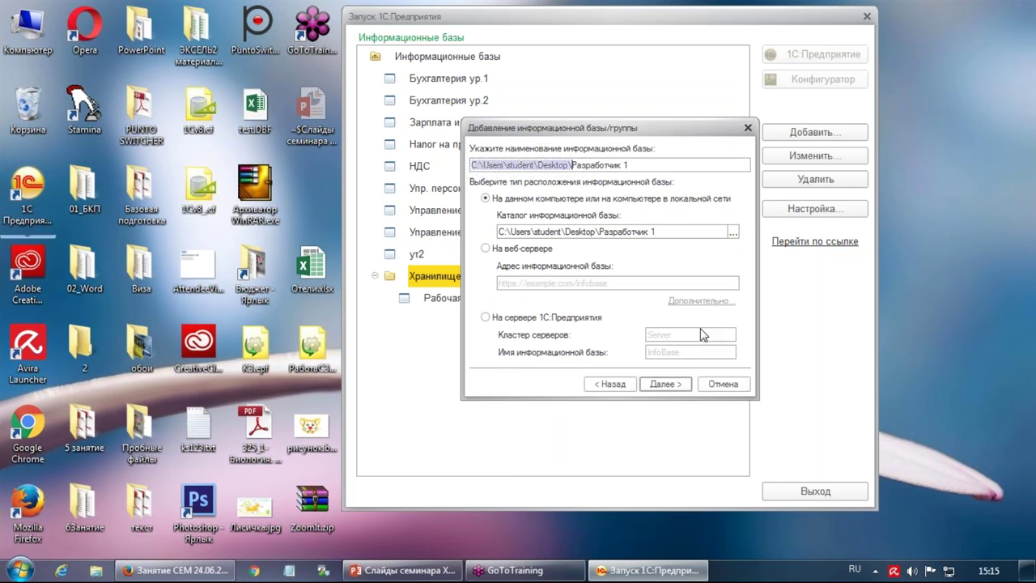
pyautogui.press('Return')
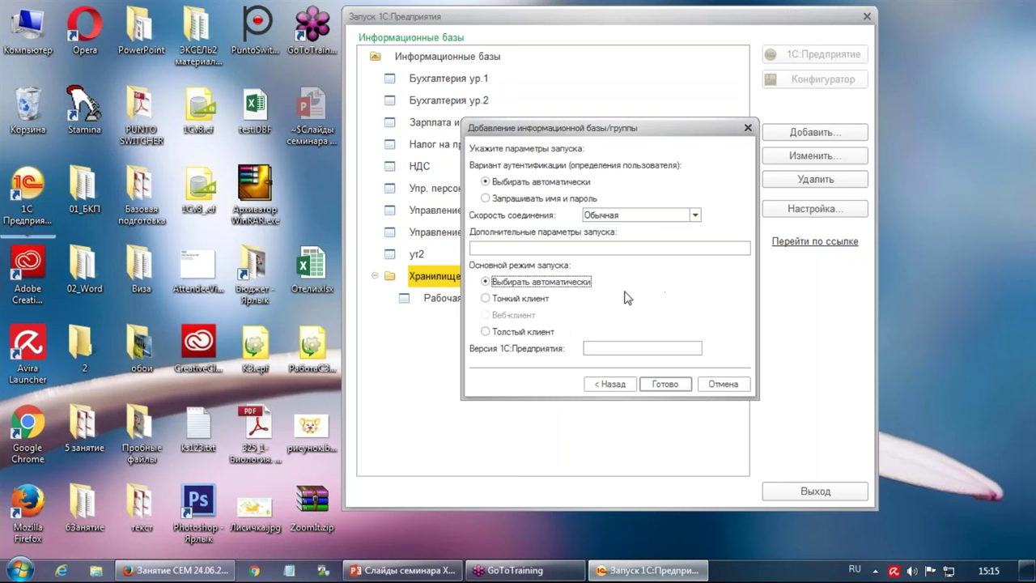
pyautogui.click(612, 385)
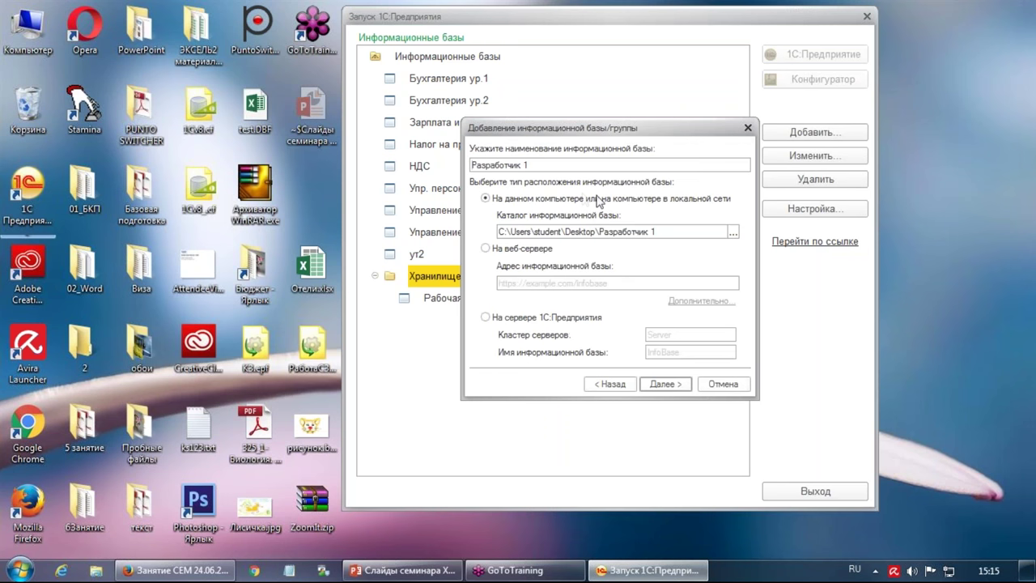
pyautogui.click(666, 384)
pyautogui.click(676, 383)
# Move the launcher aside, copy the full path of the Разработчик 2 folder and close the folder window
pyautogui.moveTo(670, 19); pyautogui.dragTo(485, 22)
pyautogui.doubleClick(821, 271)
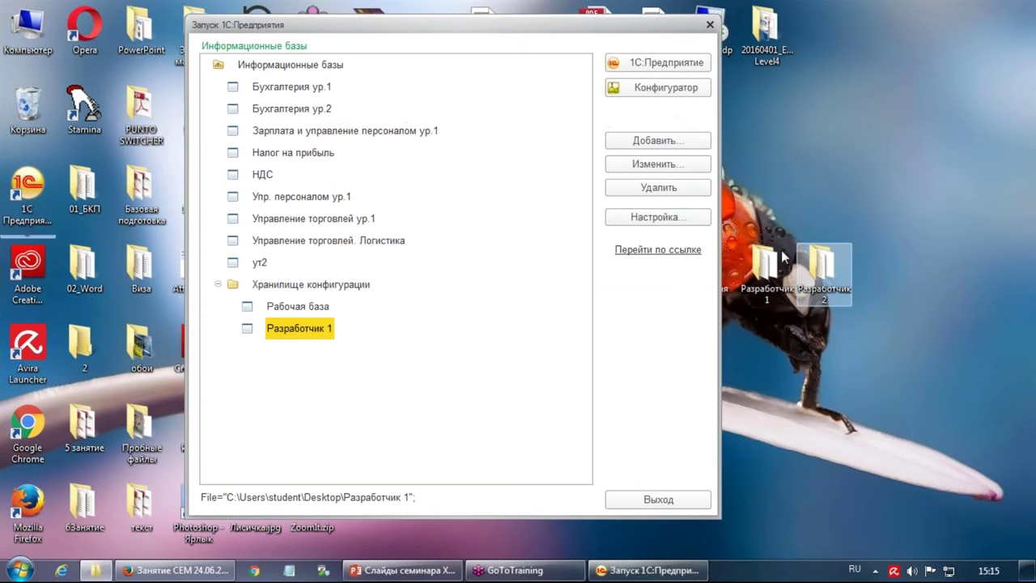
pyautogui.click(484, 64)
pyautogui.hotkey('ctrl', 'c')
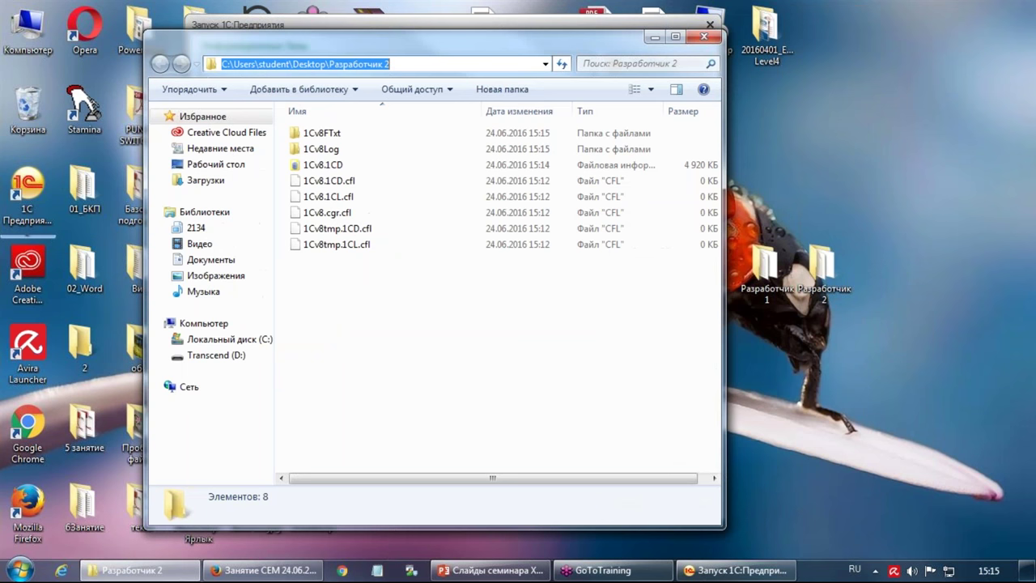
pyautogui.hotkey('alt', 'F4')
# Add the existing infobase Разработчик 2 to the Хранилище конфигурации group, using its desktop folder as the catalog
pyautogui.rightClick(339, 286)
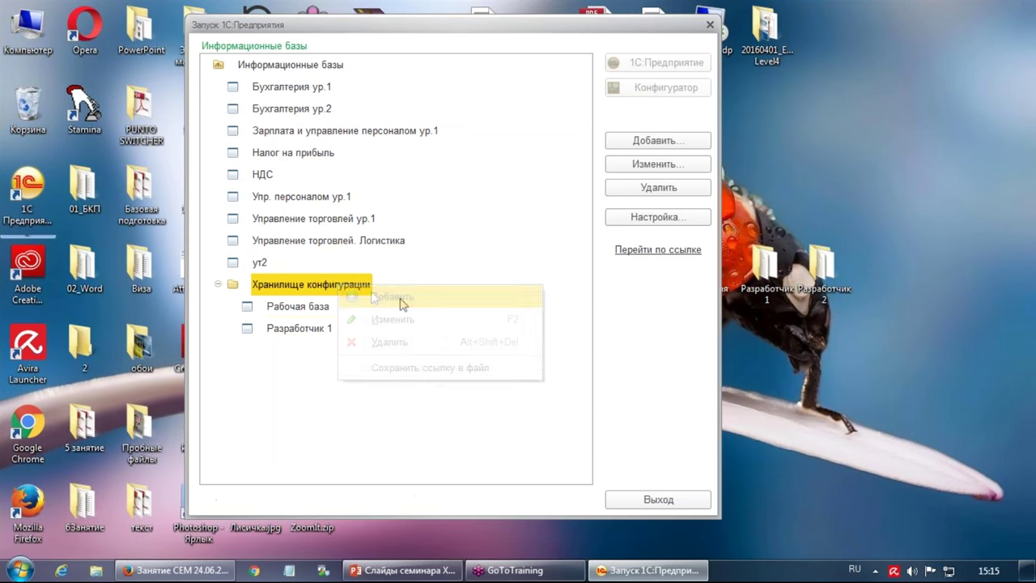
pyautogui.click(400, 301)
pyautogui.click(492, 228)
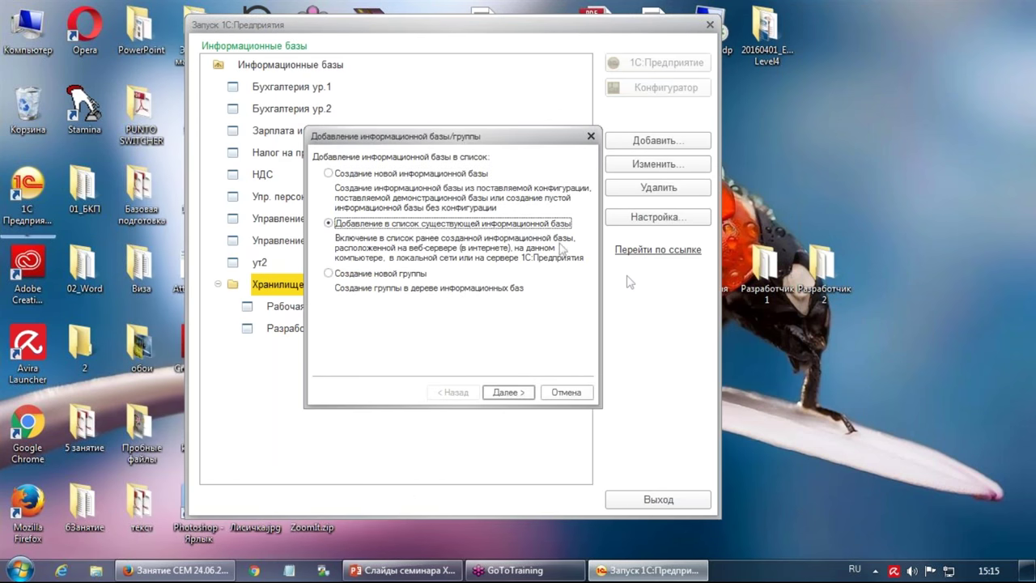
pyautogui.press('Return')
pyautogui.hotkey('ctrl', 'v')
pyautogui.hotkey('shift', 'Home')
pyautogui.press('BackSpace')
pyautogui.press('Return')
pyautogui.press('Return')
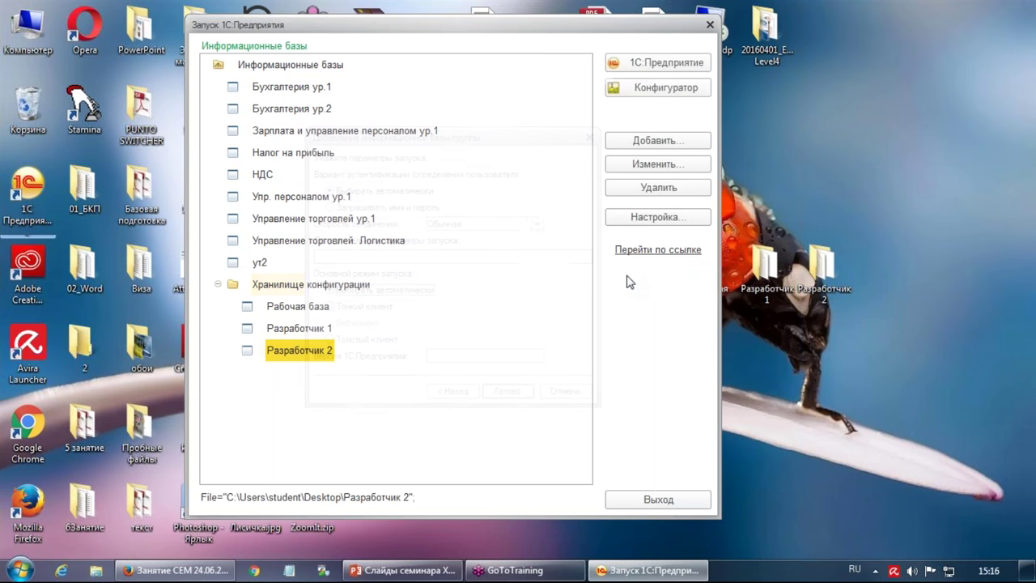
# Open Разработчик 1 in the Configurator, view its configuration tree and close the Configurator
pyautogui.click(320, 329)
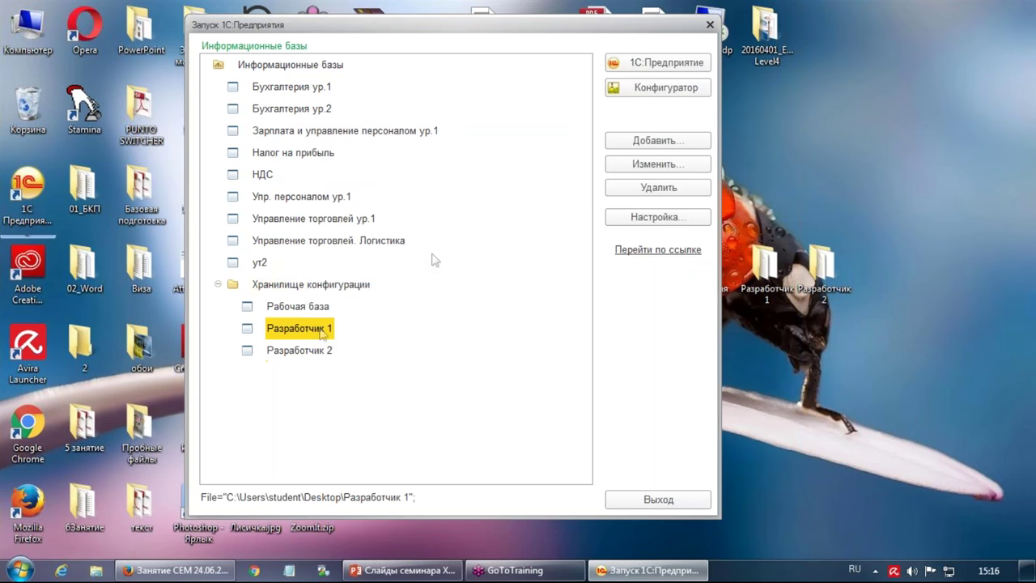
pyautogui.click(626, 91)
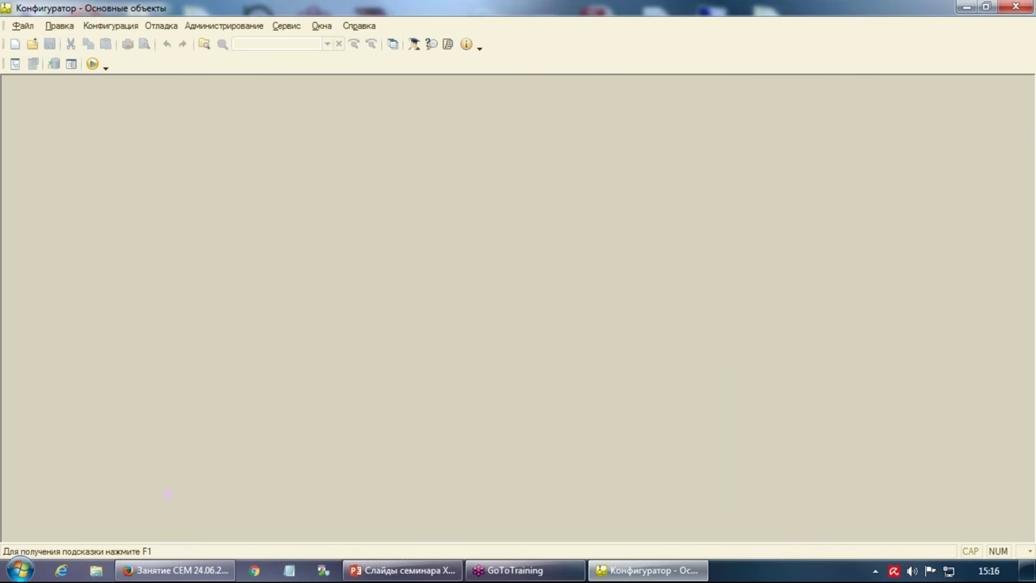
pyautogui.click(15, 64)
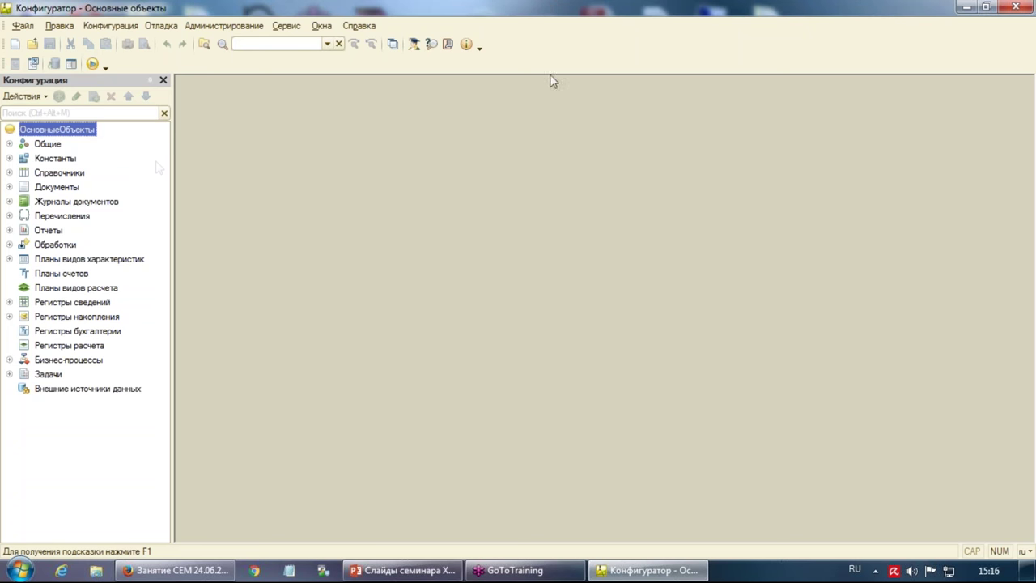
pyautogui.click(1015, 8)
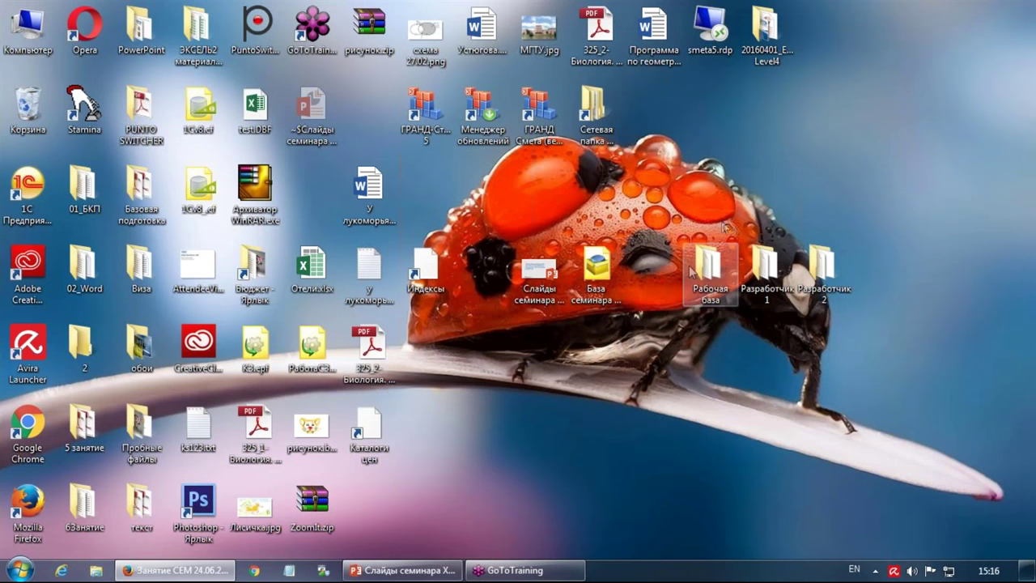
# Switch to Paint by running mspaint
pyautogui.hotkey('alt', 'shift')
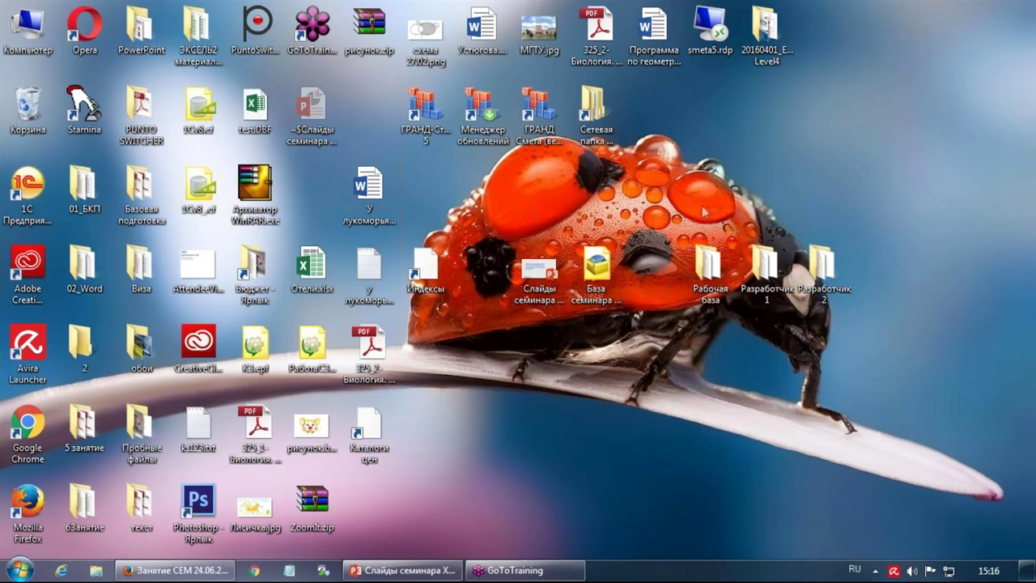
pyautogui.press('super+r')
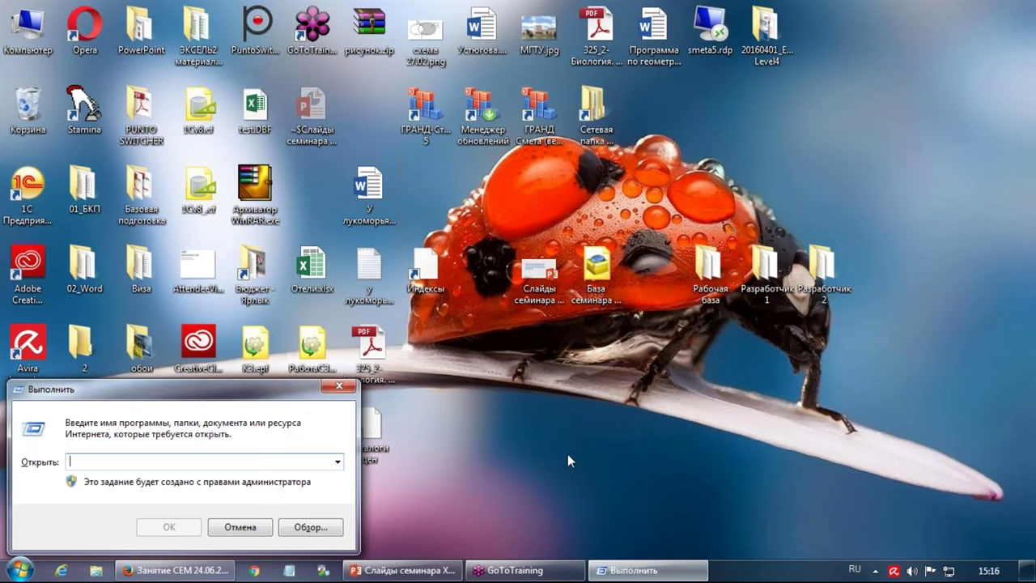
pyautogui.hotkey('alt', 'shift')
pyautogui.write('mspaint')
pyautogui.press('Return')
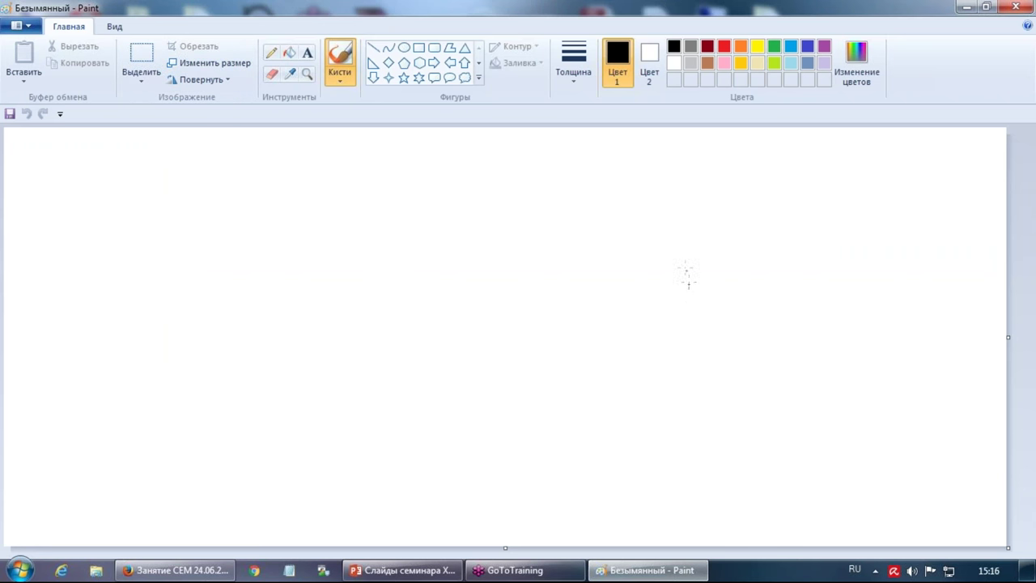
# Handwrite the label "Раб. база" at the canvas's right side and "Раз 1" near its upper left with the black brush
pyautogui.moveTo(681, 256)
pyautogui.mouseDown()
pyautogui.moveTo(681, 305)
pyautogui.moveTo(735, 280)
pyautogui.moveTo(743, 260)
pyautogui.moveTo(800, 252)
pyautogui.moveTo(821, 253)
pyautogui.moveTo(847, 279)
pyautogui.moveTo(860, 272)
pyautogui.moveTo(867, 298)
pyautogui.mouseUp()
pyautogui.moveTo(910, 272); pyautogui.dragTo(940, 279)
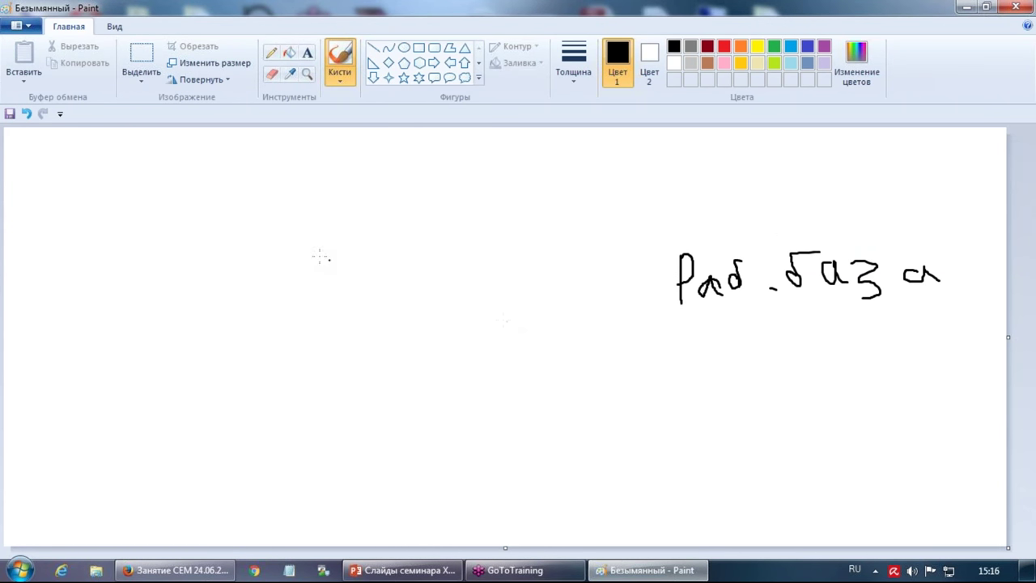
pyautogui.moveTo(251, 177)
pyautogui.mouseDown()
pyautogui.moveTo(251, 226)
pyautogui.moveTo(276, 213)
pyautogui.moveTo(288, 223)
pyautogui.mouseUp()
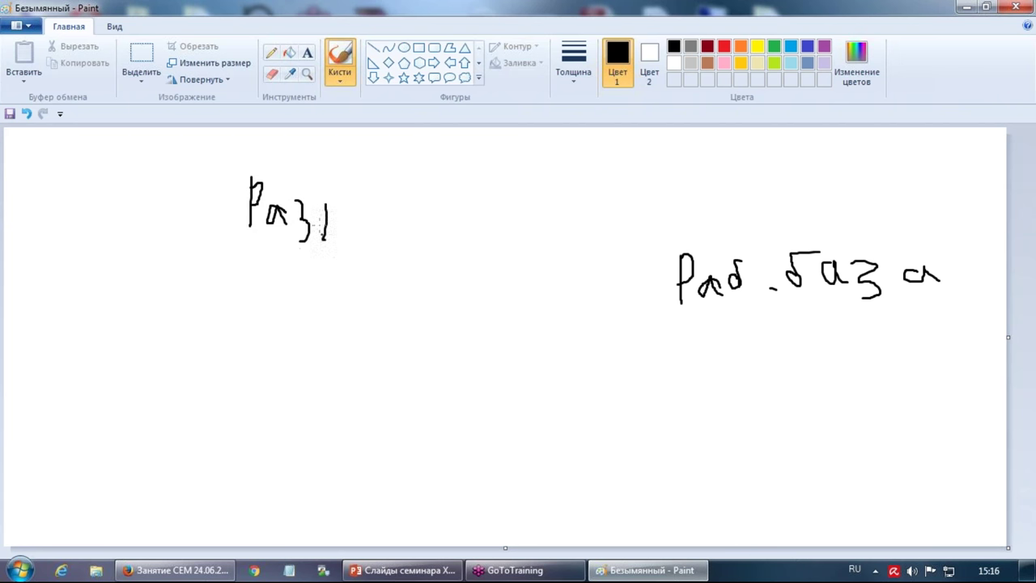
# Finish the handwritten label "Разр. 1" and write "Разр. 2" below it with the black brush
pyautogui.moveTo(366, 212); pyautogui.dragTo(367, 230)
pyautogui.moveTo(261, 341)
pyautogui.mouseDown()
pyautogui.moveTo(325, 371)
pyautogui.moveTo(350, 366)
pyautogui.moveTo(331, 387)
pyautogui.mouseUp()
pyautogui.moveTo(384, 352)
pyautogui.mouseDown()
pyautogui.moveTo(396, 371)
pyautogui.moveTo(427, 372)
pyautogui.mouseUp()
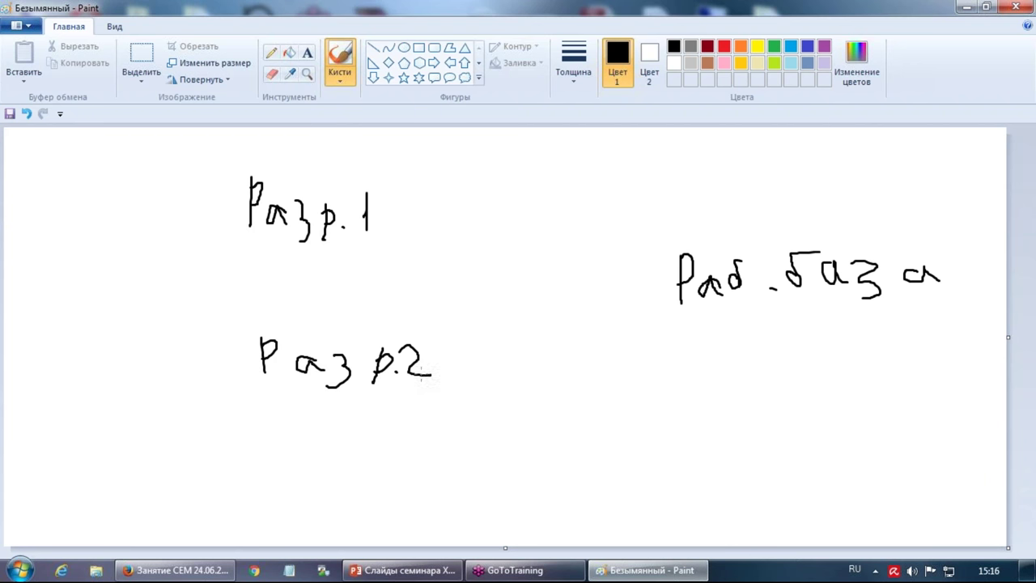
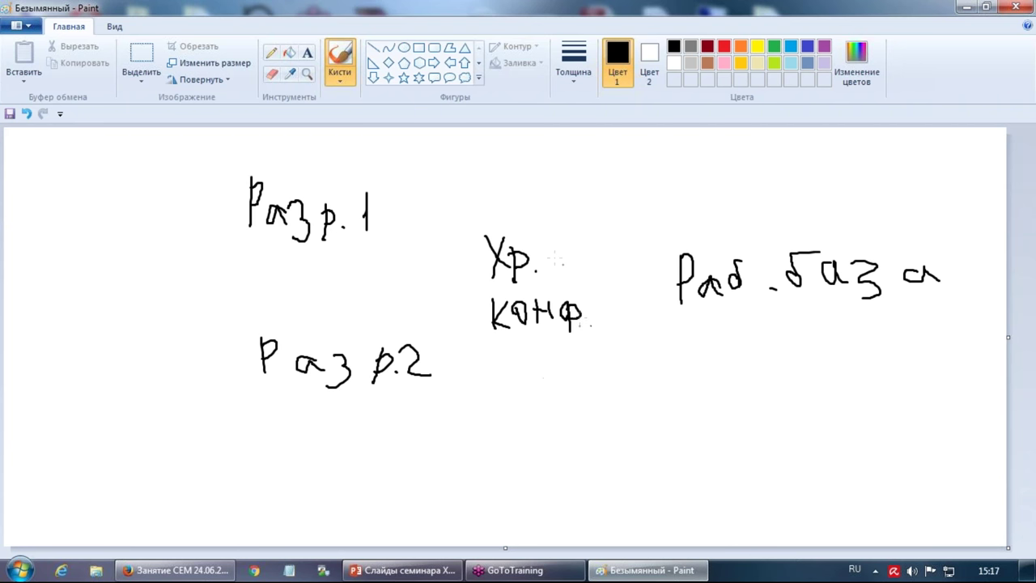
# Undo the stray stroke across the "Хр. конф." label and draw a rectangular frame around the label
pyautogui.moveTo(476, 220); pyautogui.dragTo(585, 346)
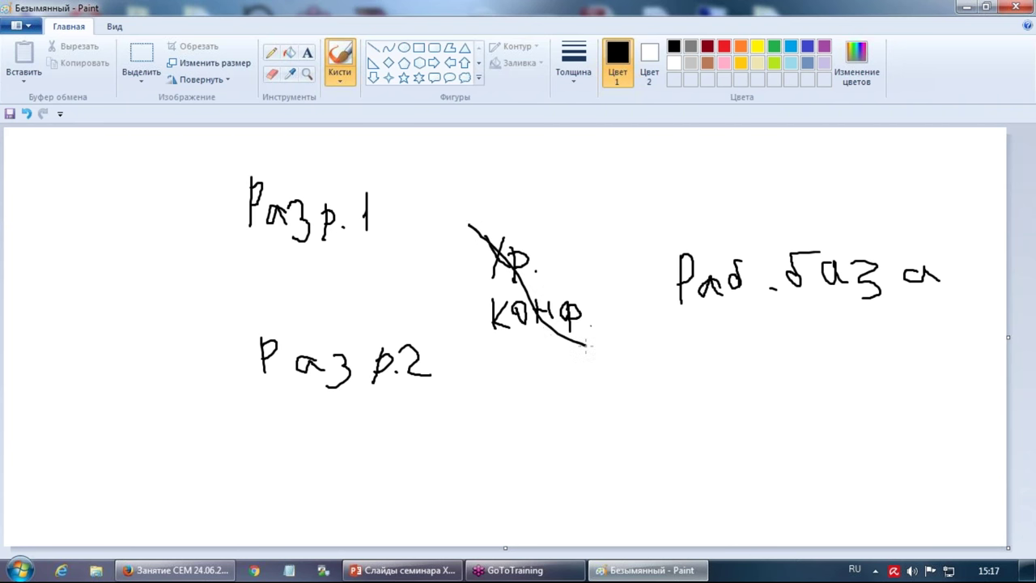
pyautogui.hotkey('ctrl', 'z')
pyautogui.moveTo(468, 210)
pyautogui.mouseDown()
pyautogui.moveTo(467, 363)
pyautogui.moveTo(607, 374)
pyautogui.moveTo(600, 220)
pyautogui.moveTo(463, 217)
pyautogui.mouseUp()
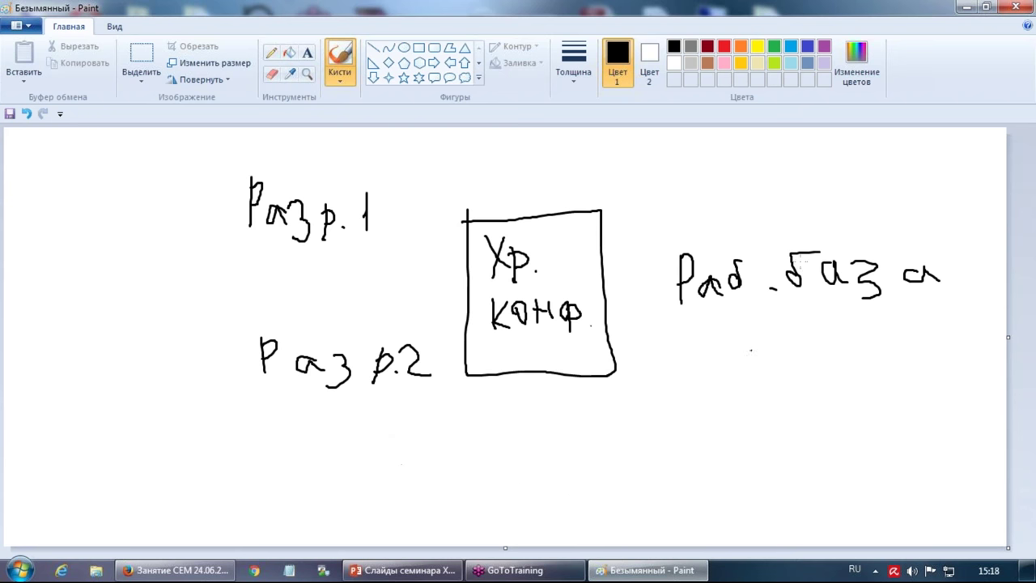
# Minimize Paint, start 1С:Предприятие and open Рабочая база in the Configurator
pyautogui.click(965, 7)
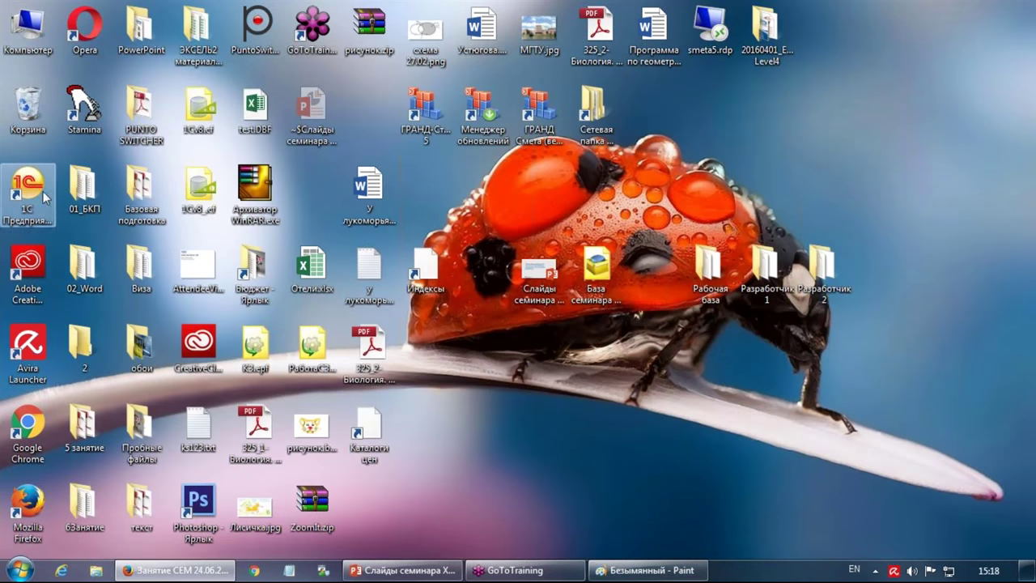
pyautogui.doubleClick(29, 190)
pyautogui.click(321, 308)
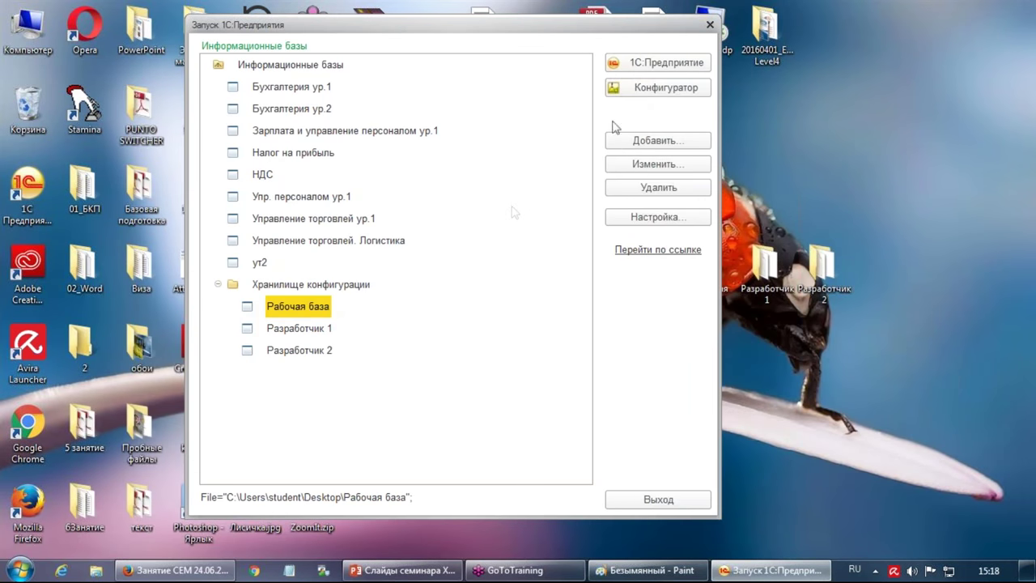
pyautogui.click(652, 87)
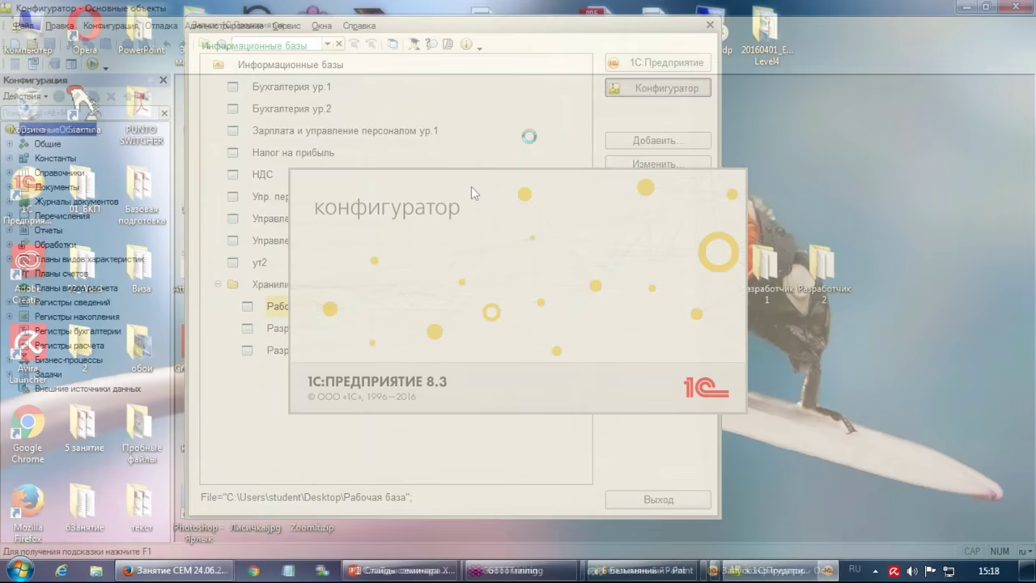
# Start creating a configuration repository and browse the desktop for its location, leaving the folder selection without choosing one
pyautogui.click(110, 25)
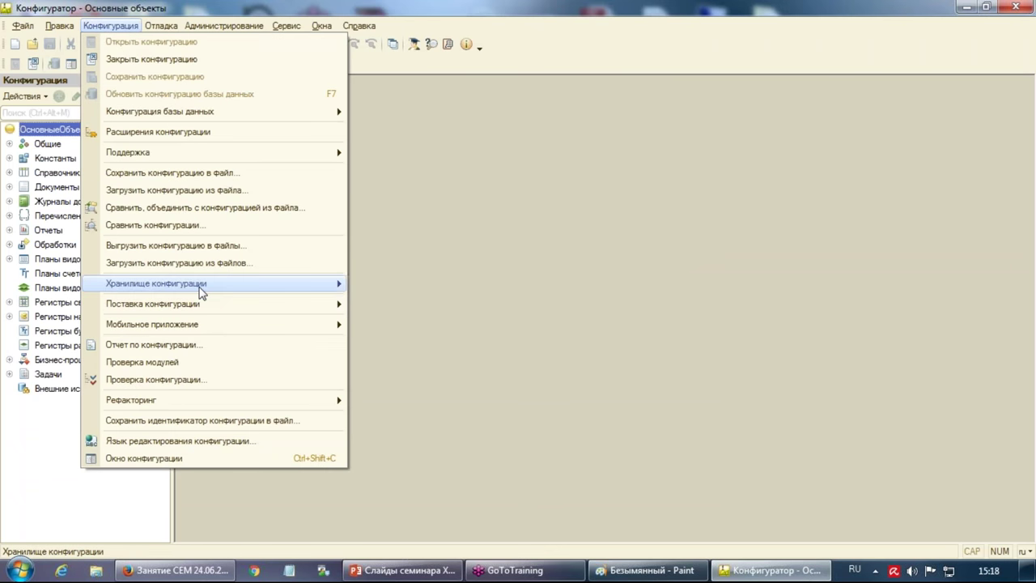
pyautogui.moveTo(201, 292)
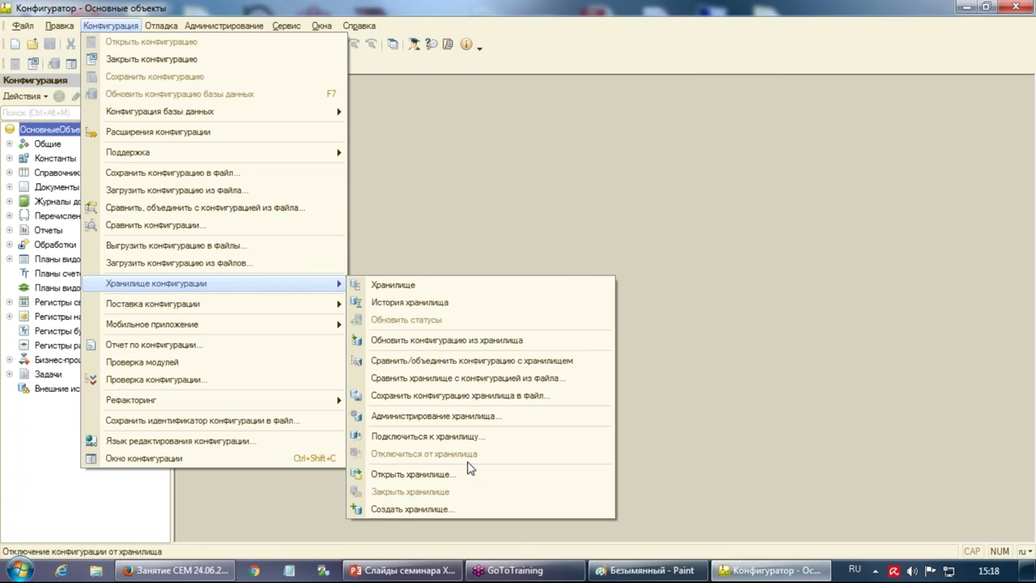
pyautogui.click(450, 508)
pyautogui.click(642, 268)
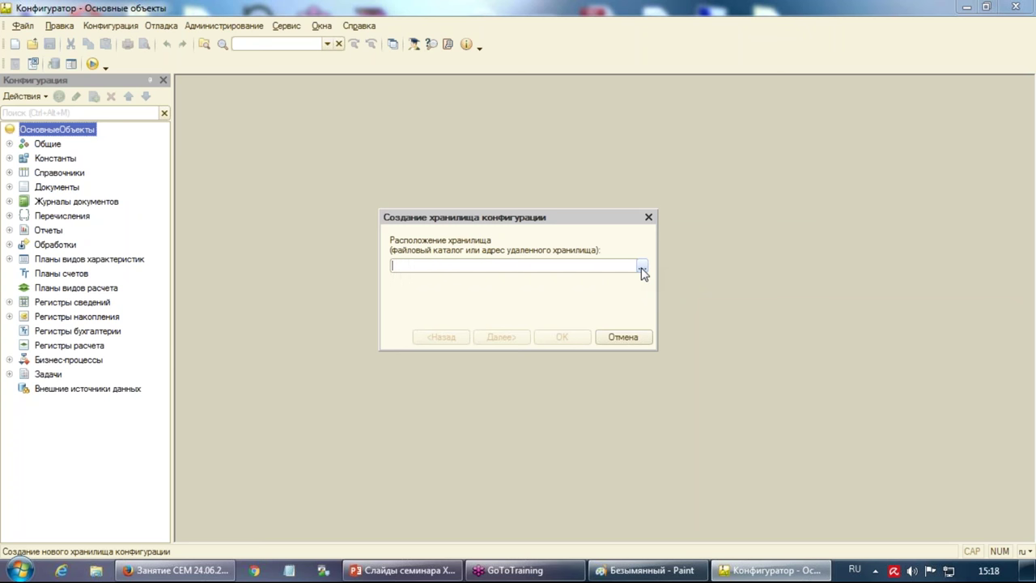
pyautogui.click(641, 268)
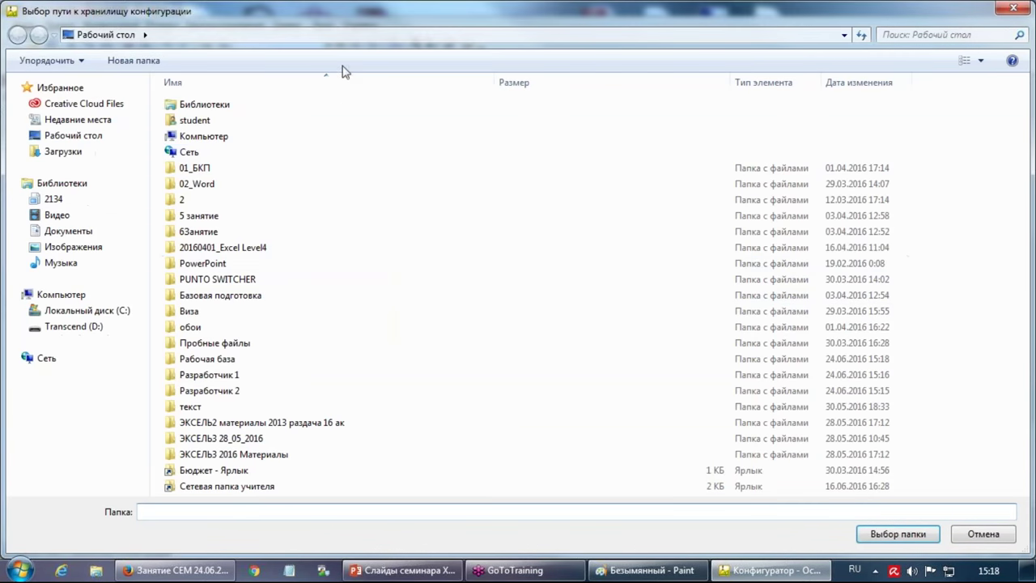
pyautogui.click(477, 312)
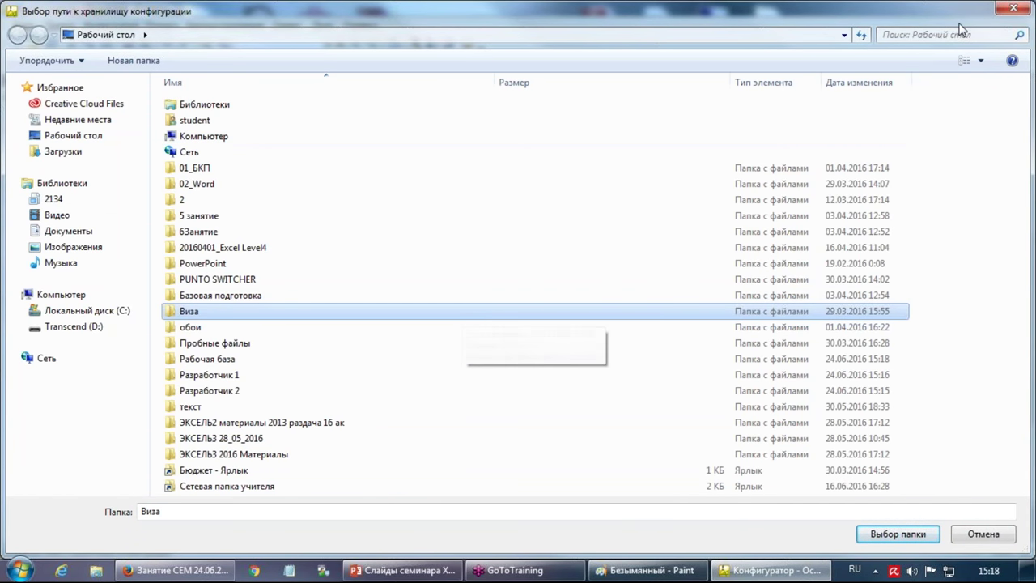
pyautogui.click(1013, 8)
# Create a new folder named Хранилище on the desktop
pyautogui.press('super+d')
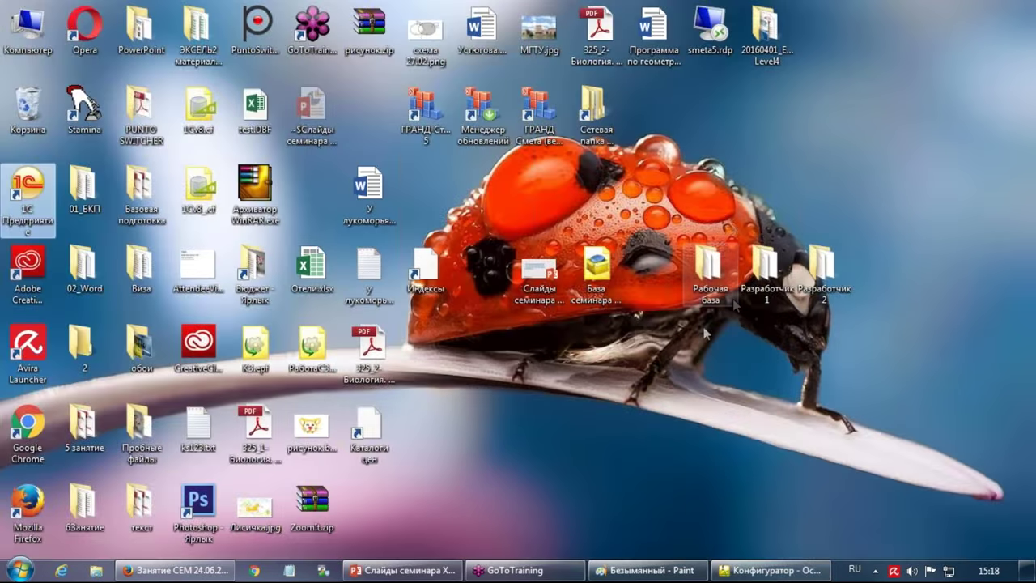
pyautogui.rightClick(883, 273)
pyautogui.moveTo(787, 421)
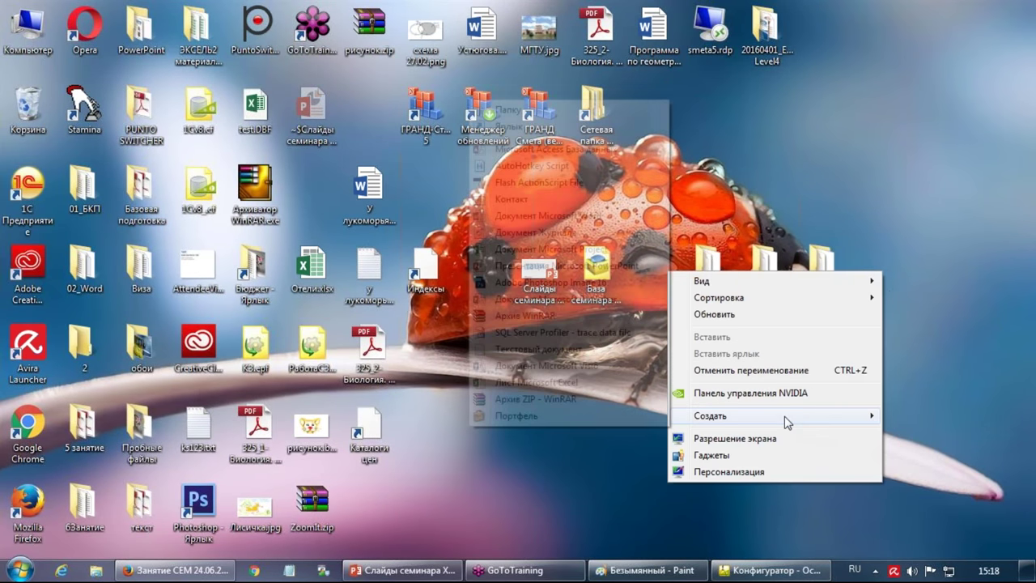
pyautogui.click(578, 112)
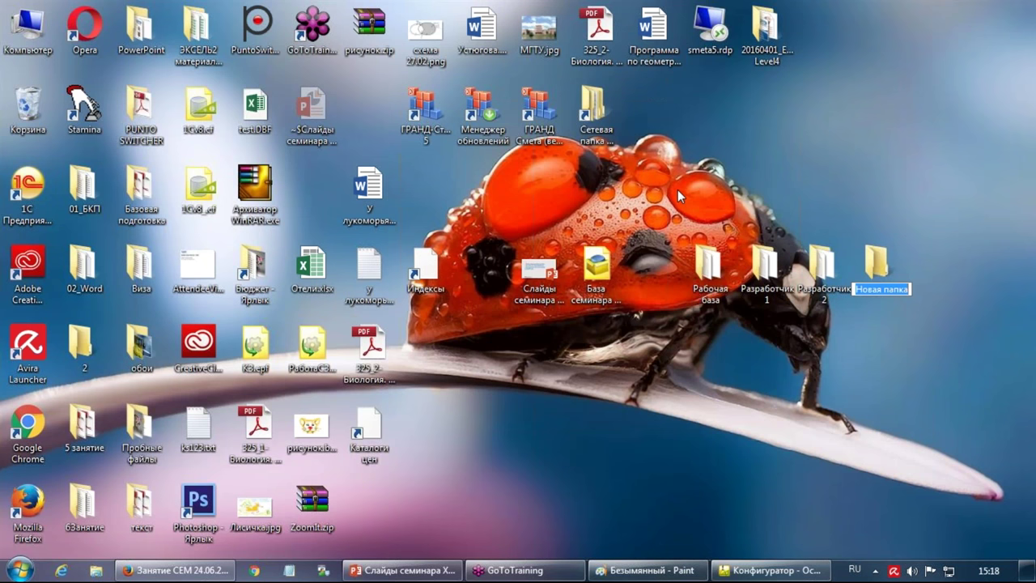
pyautogui.write('Хран')
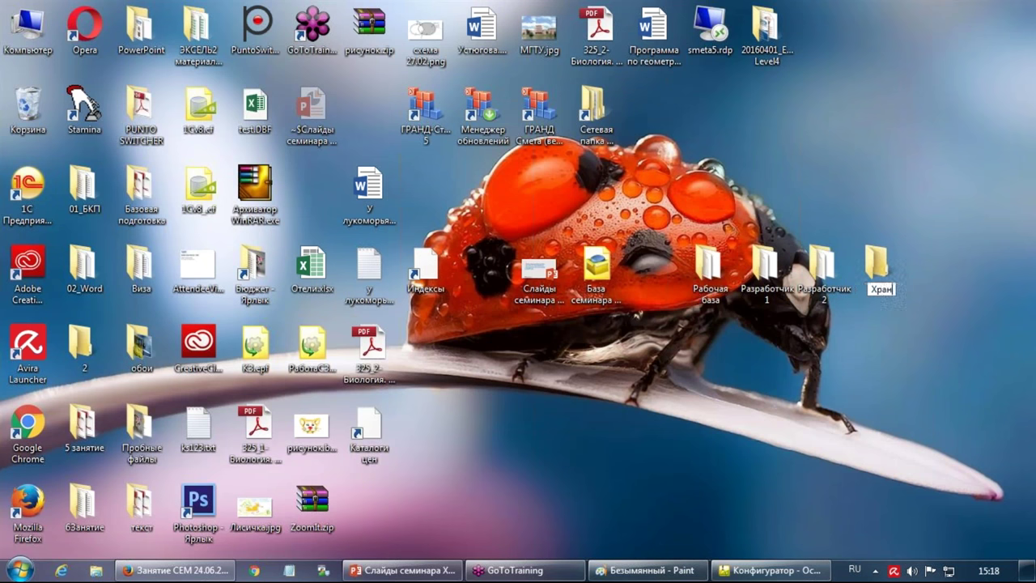
pyautogui.write('илище')
pyautogui.press('Return')
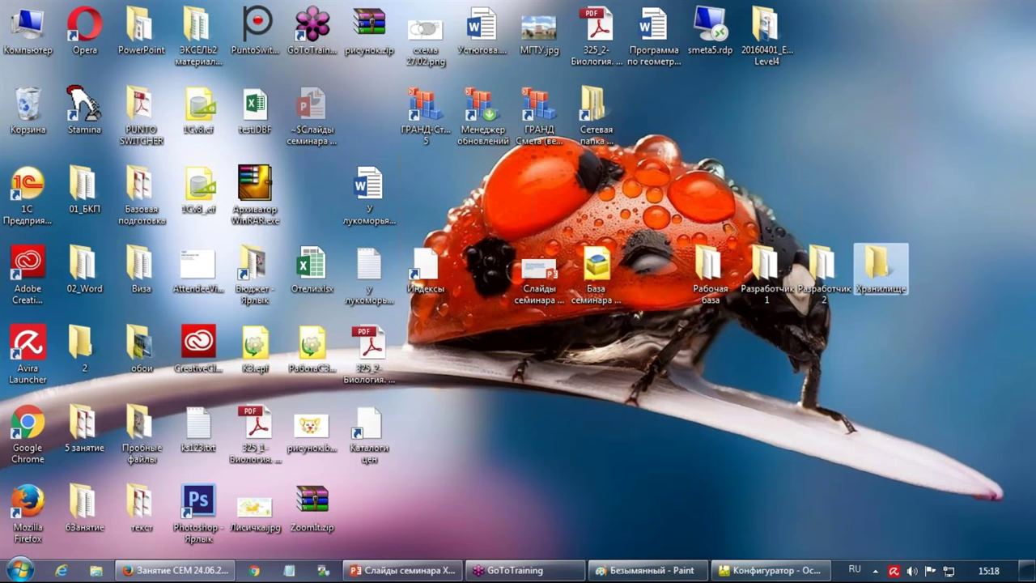
# Return to the Configurator, set the desktop folder Хранилище as the repository location and continue to the administrator settings
pyautogui.click(726, 571)
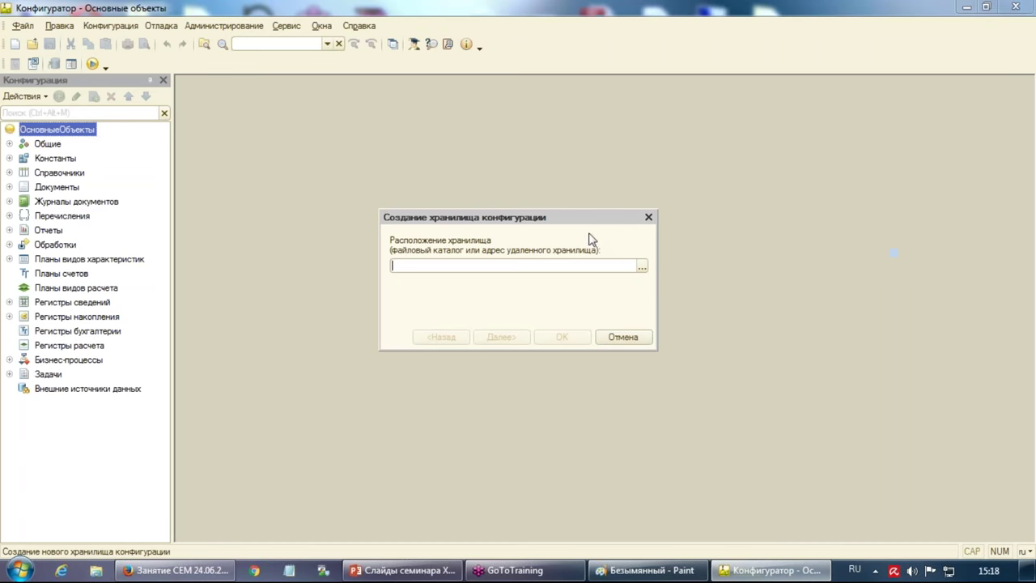
pyautogui.click(640, 266)
pyautogui.click(349, 376)
pyautogui.click(285, 425)
pyautogui.doubleClick(285, 425)
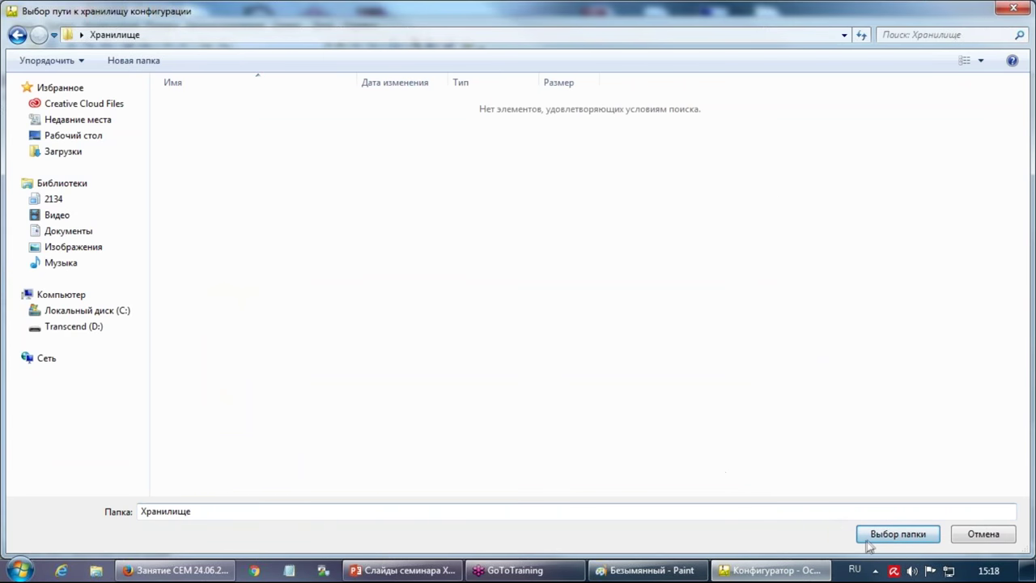
pyautogui.click(895, 534)
pyautogui.click(516, 339)
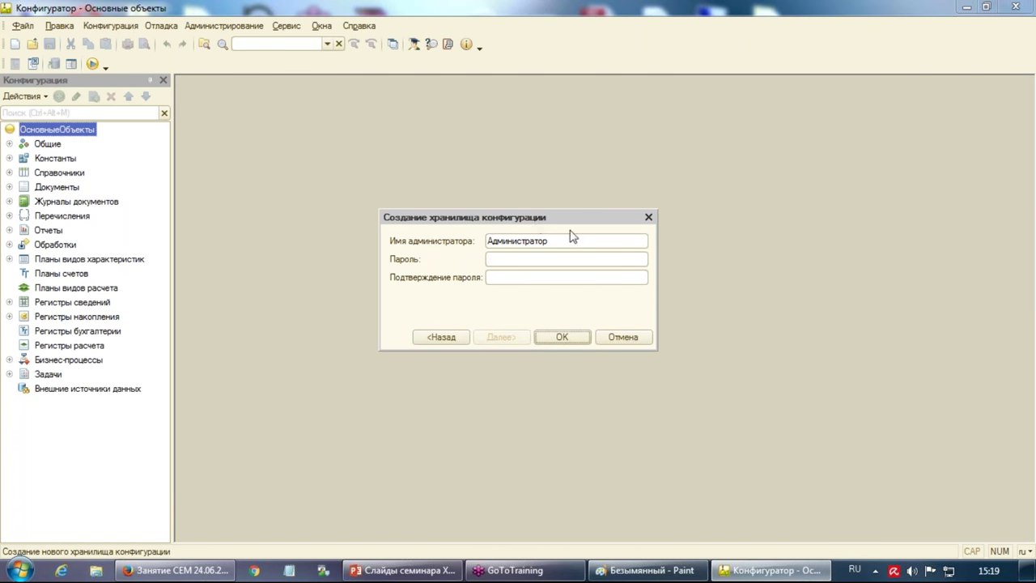
# Enter the password for the repository administrator Администратор, create the repository and connect the working infobase to it
pyautogui.click(550, 258)
pyautogui.write('1')
pyautogui.click(569, 337)
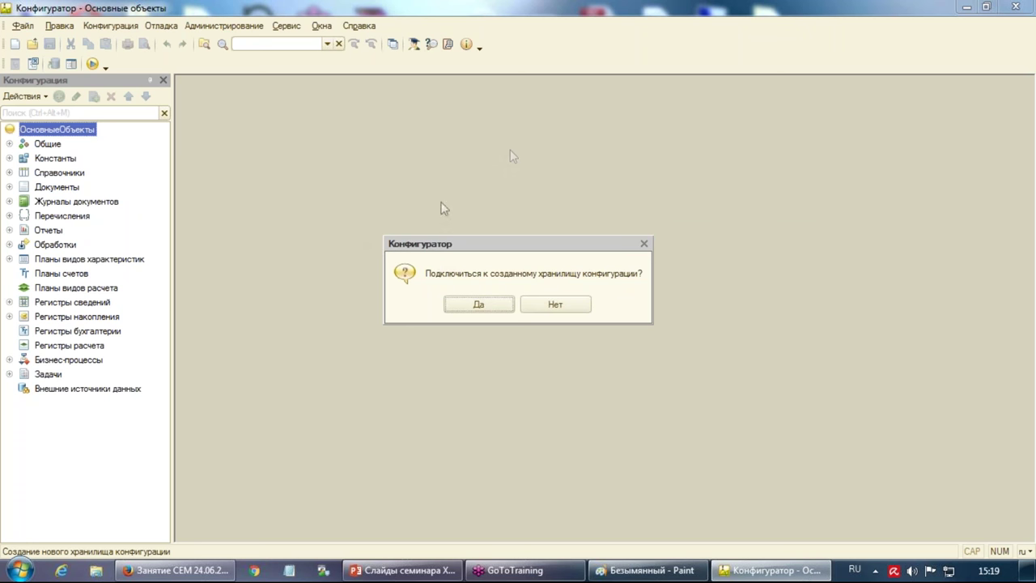
pyautogui.click(481, 307)
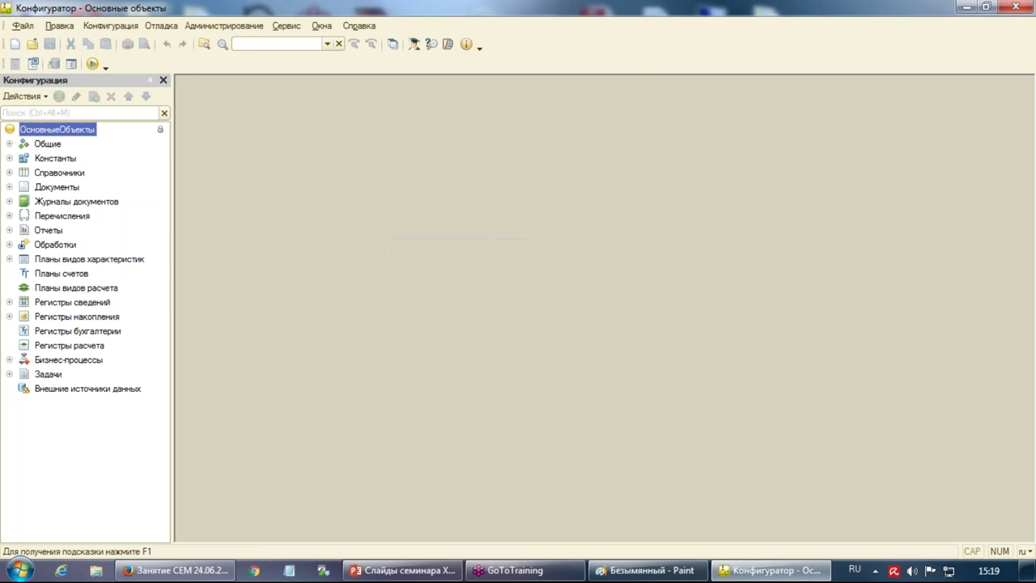
pyautogui.moveTo(160, 132)
# Switch to Paint and draw double-headed arrows linking the framed "Хр. конф." with "Раб. база", "Разр. 1" and "Разр. 2"
pyautogui.click(449, 571)
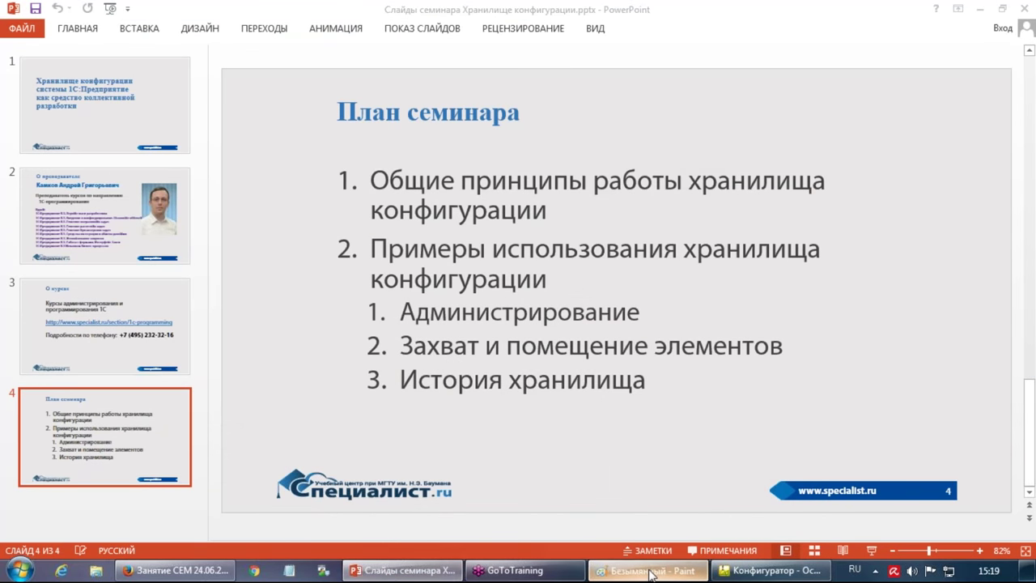
pyautogui.click(648, 571)
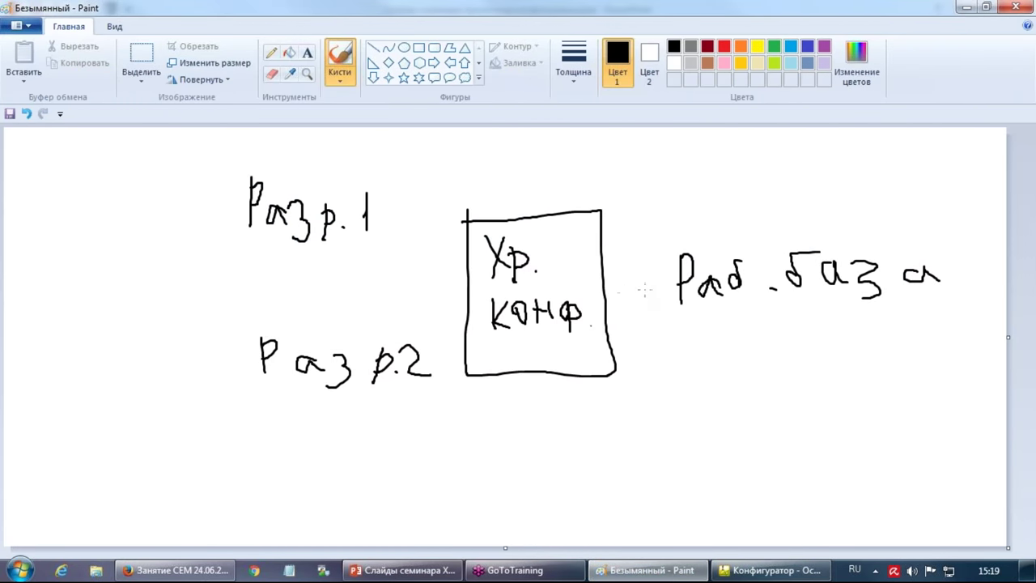
pyautogui.moveTo(603, 289)
pyautogui.mouseDown()
pyautogui.moveTo(671, 285)
pyautogui.moveTo(606, 292)
pyautogui.moveTo(626, 300)
pyautogui.mouseUp()
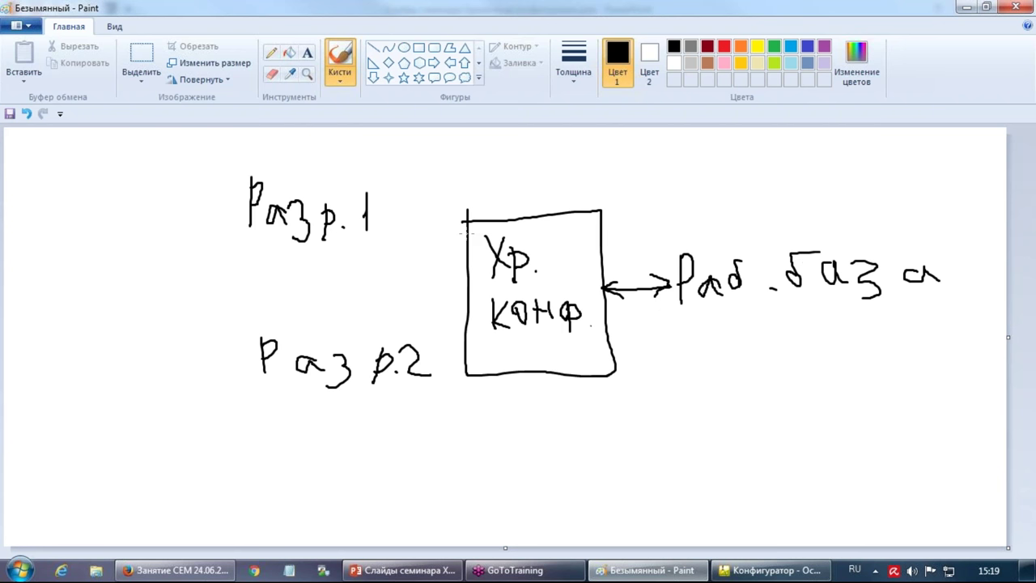
pyautogui.moveTo(386, 230)
pyautogui.mouseDown()
pyautogui.moveTo(444, 257)
pyautogui.moveTo(411, 261)
pyautogui.moveTo(395, 243)
pyautogui.moveTo(404, 224)
pyautogui.mouseUp()
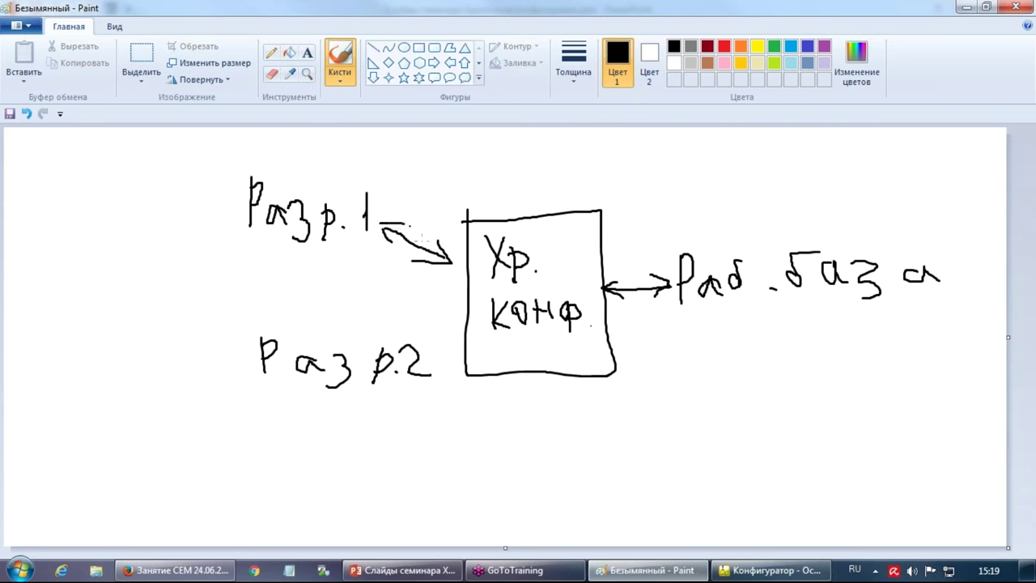
pyautogui.moveTo(425, 347)
pyautogui.mouseDown()
pyautogui.moveTo(464, 328)
pyautogui.moveTo(427, 348)
pyautogui.moveTo(444, 357)
pyautogui.mouseUp()
# Start 1С:Предприятие from the desktop and open the infobase Разработчик 1 in the Configurator
pyautogui.press('super+d')
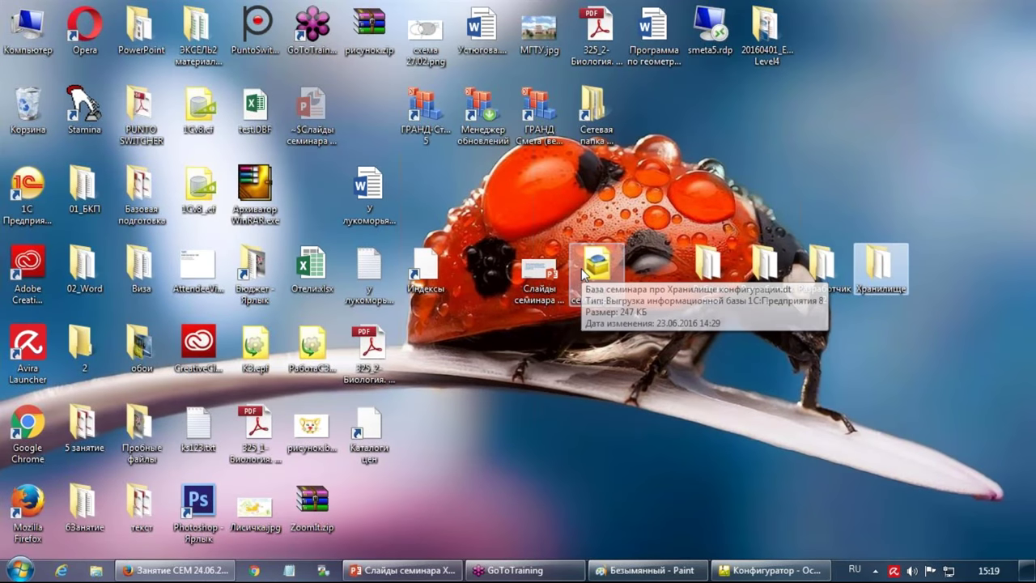
pyautogui.doubleClick(28, 188)
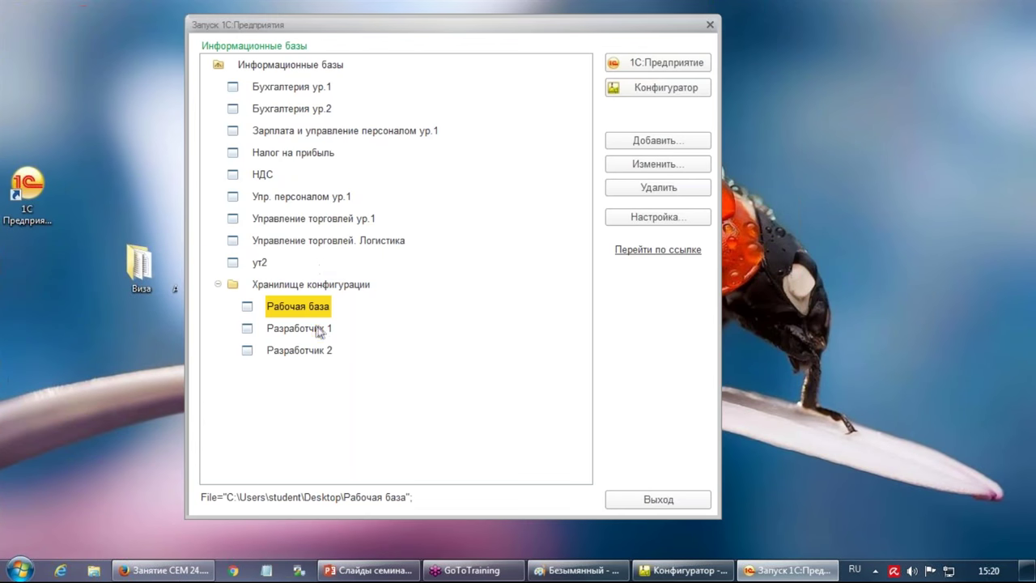
pyautogui.click(319, 330)
pyautogui.click(629, 89)
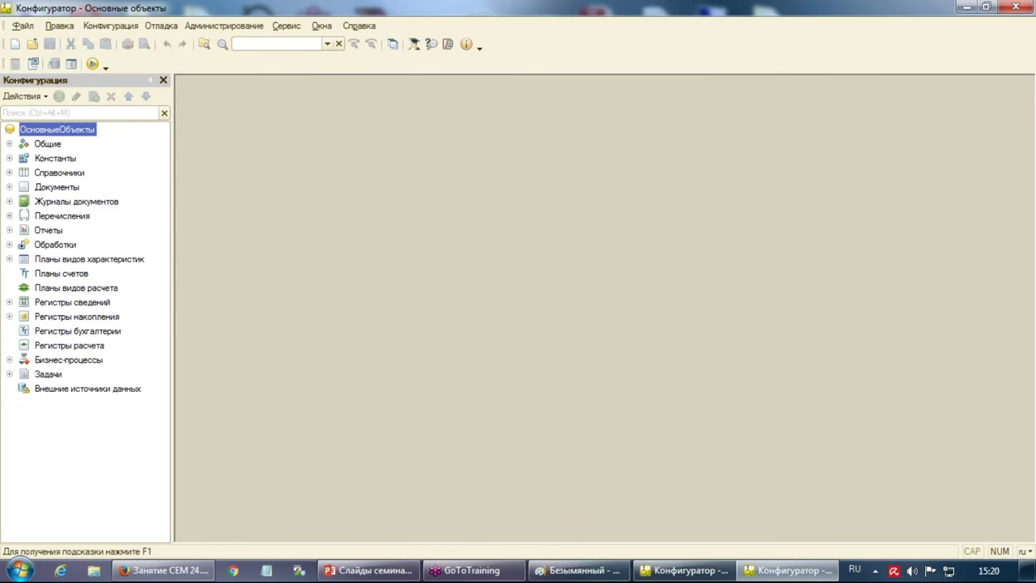
# Check the name of the open infobase in the program information, then close that window
pyautogui.click(467, 46)
pyautogui.doubleClick(468, 297)
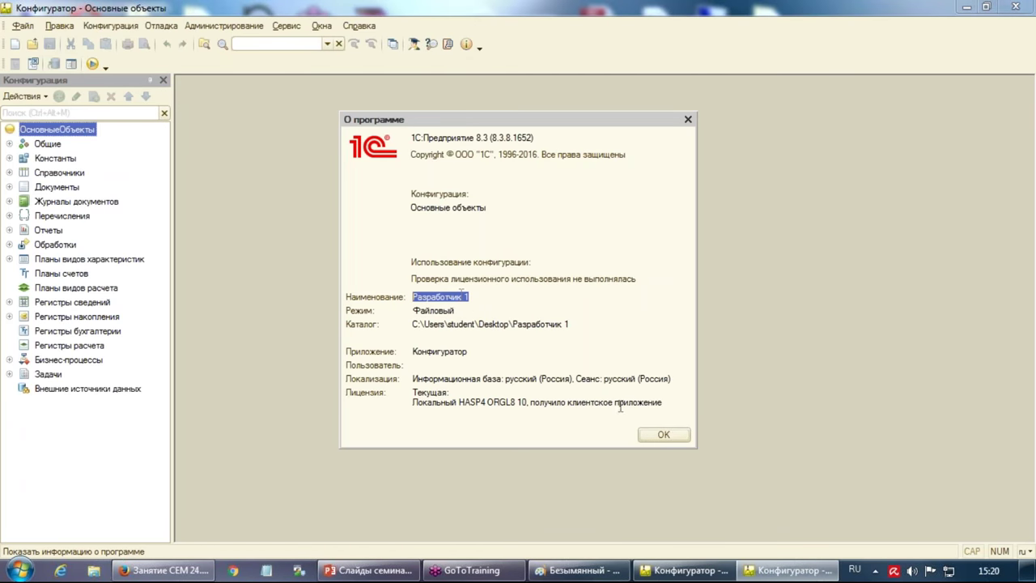
pyautogui.click(662, 436)
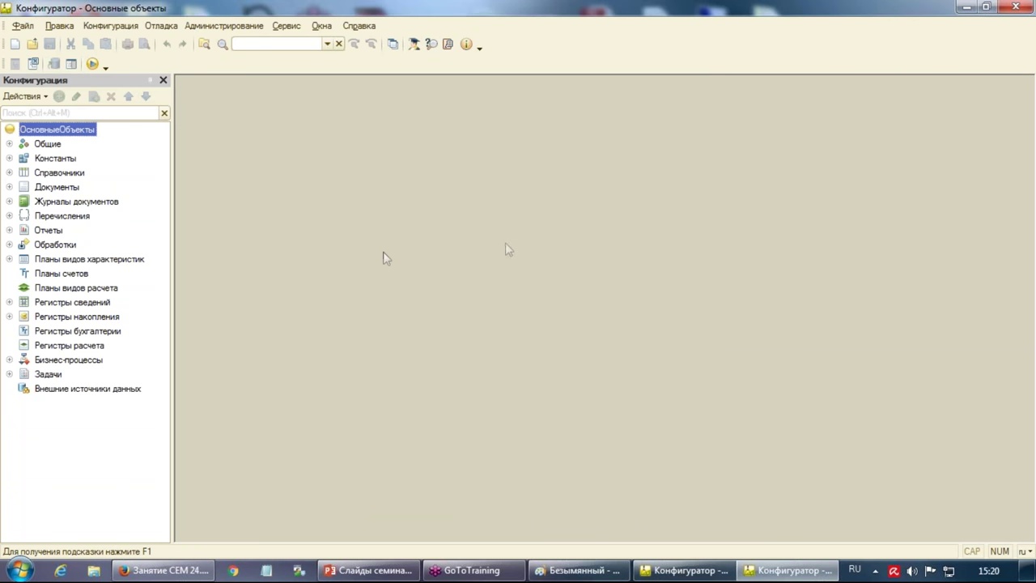
pyautogui.click(95, 27)
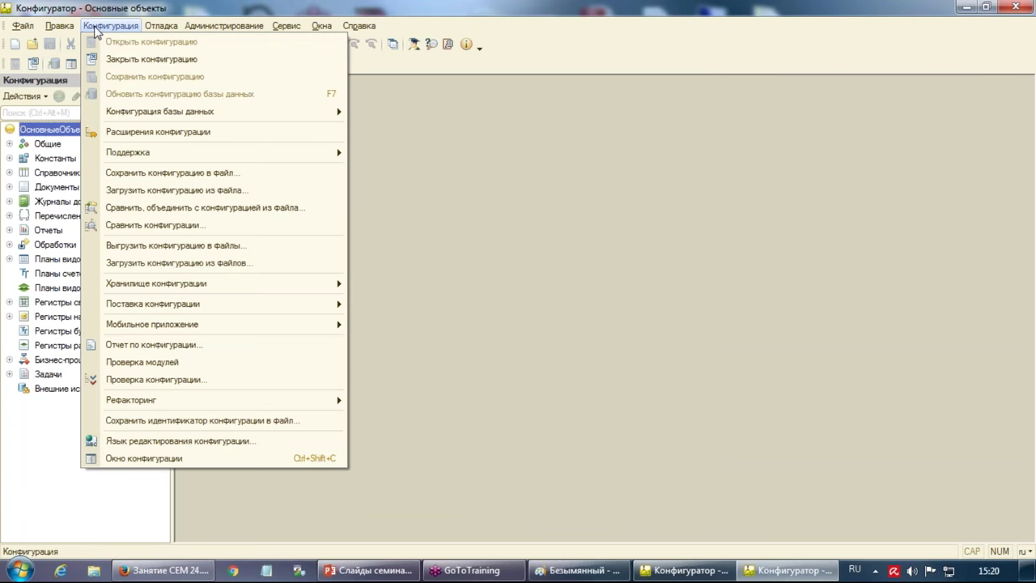
pyautogui.moveTo(215, 286)
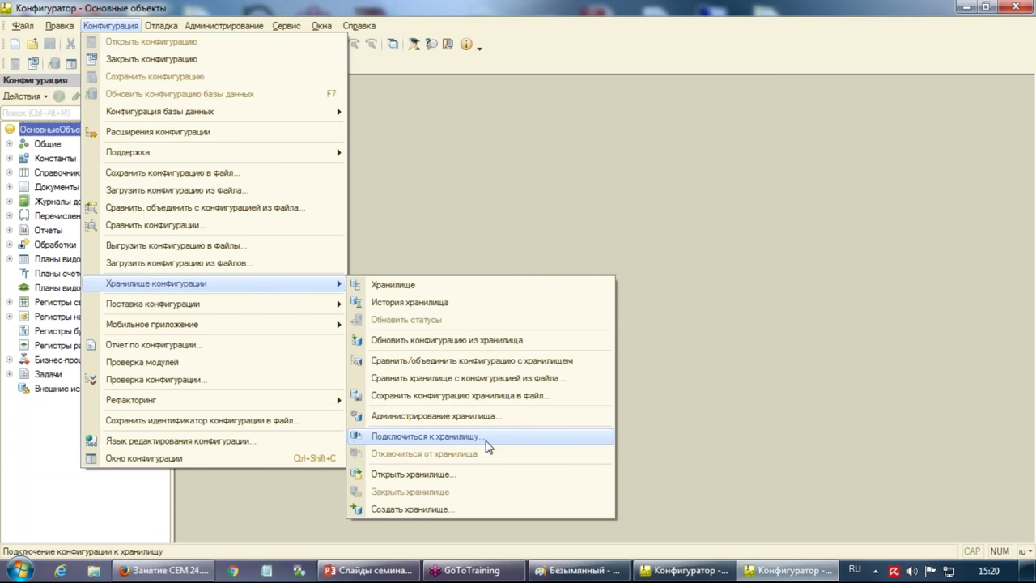
pyautogui.click(502, 439)
pyautogui.click(493, 317)
pyautogui.click(623, 257)
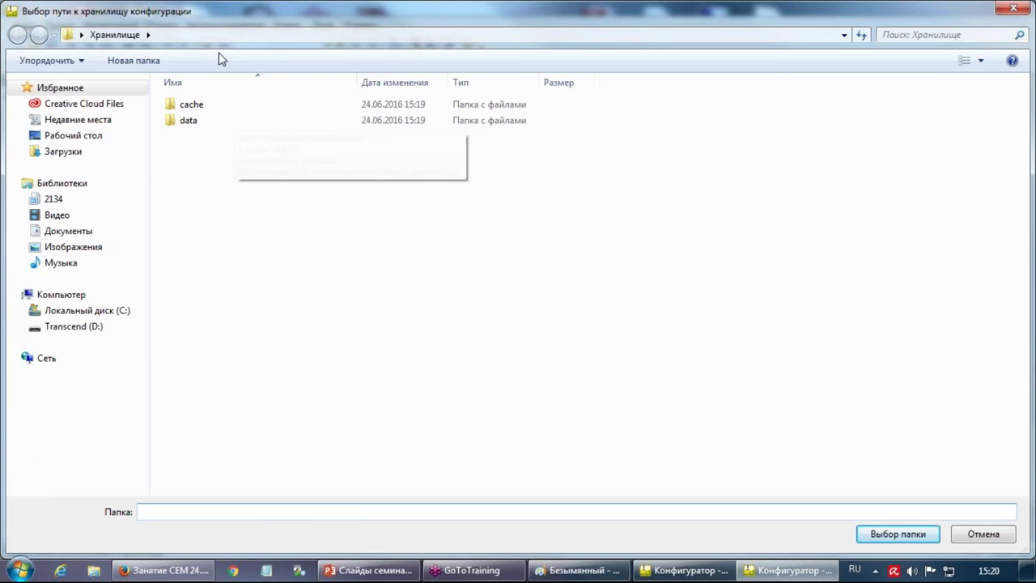
pyautogui.click(867, 538)
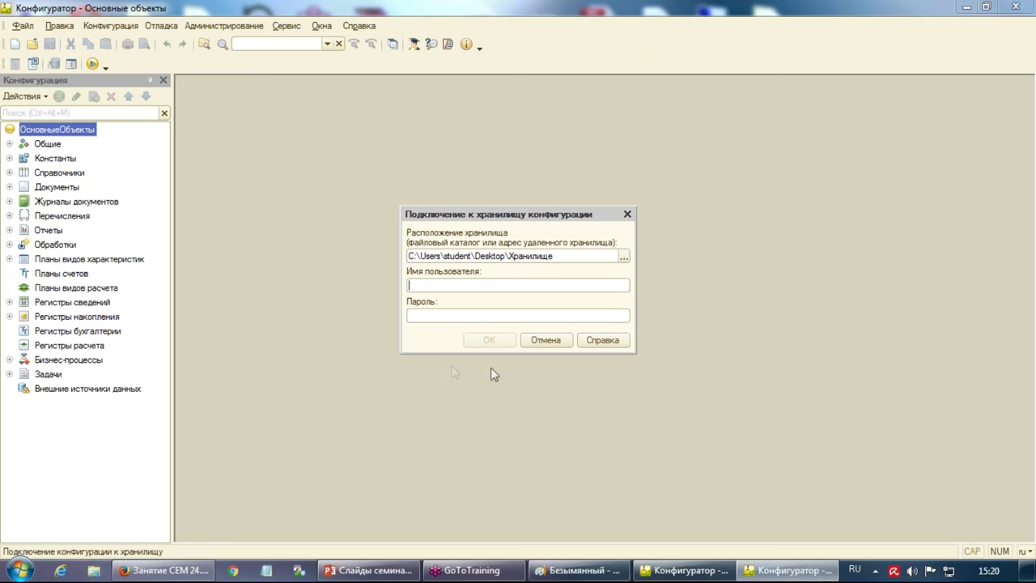
pyautogui.click(533, 341)
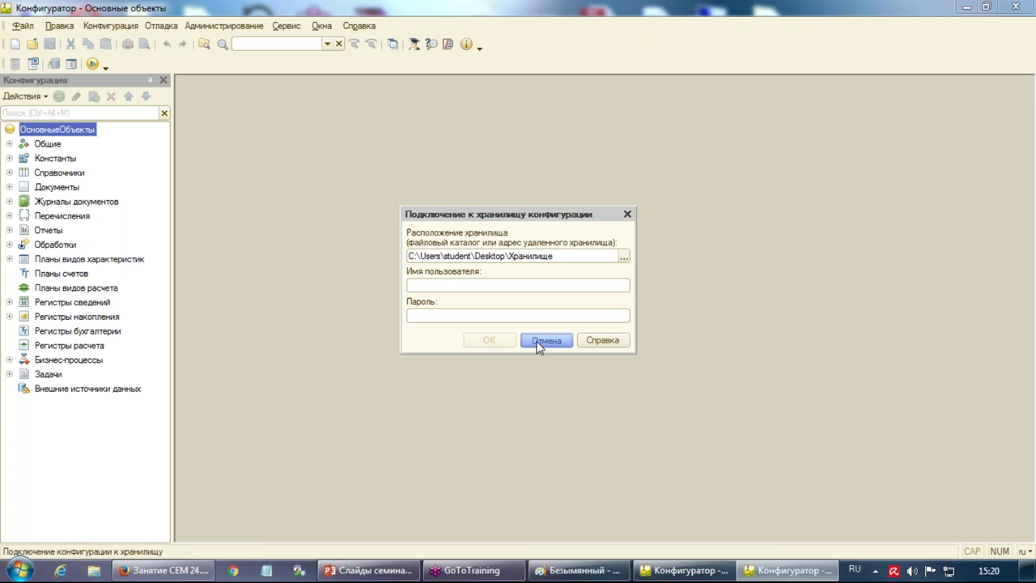
pyautogui.click(539, 342)
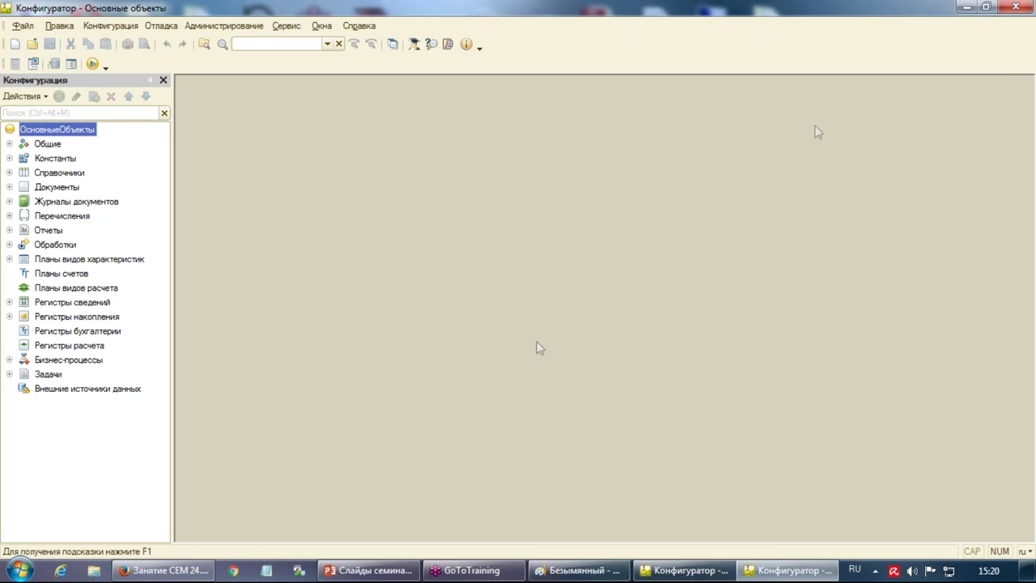
pyautogui.click(1012, 8)
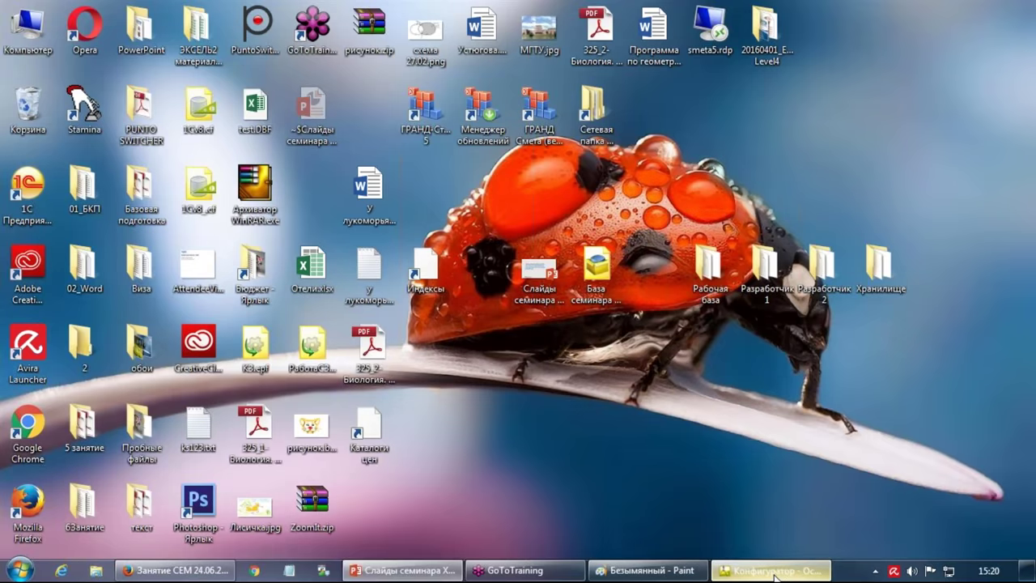
# Switch to the working infobase's Configurator and add the repository user Разработчик1 with a password in the configuration repository administration
pyautogui.click(771, 573)
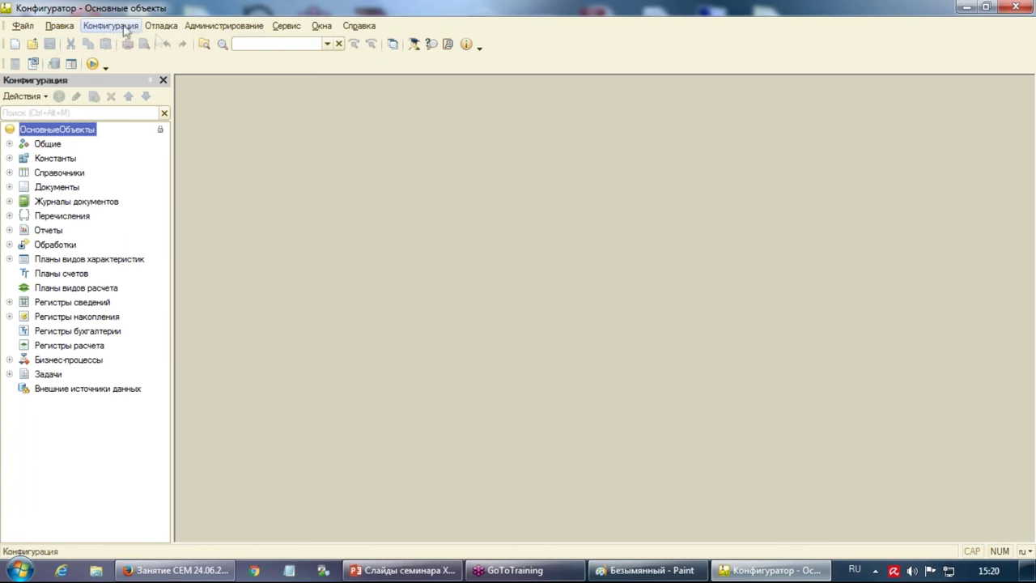
pyautogui.click(113, 27)
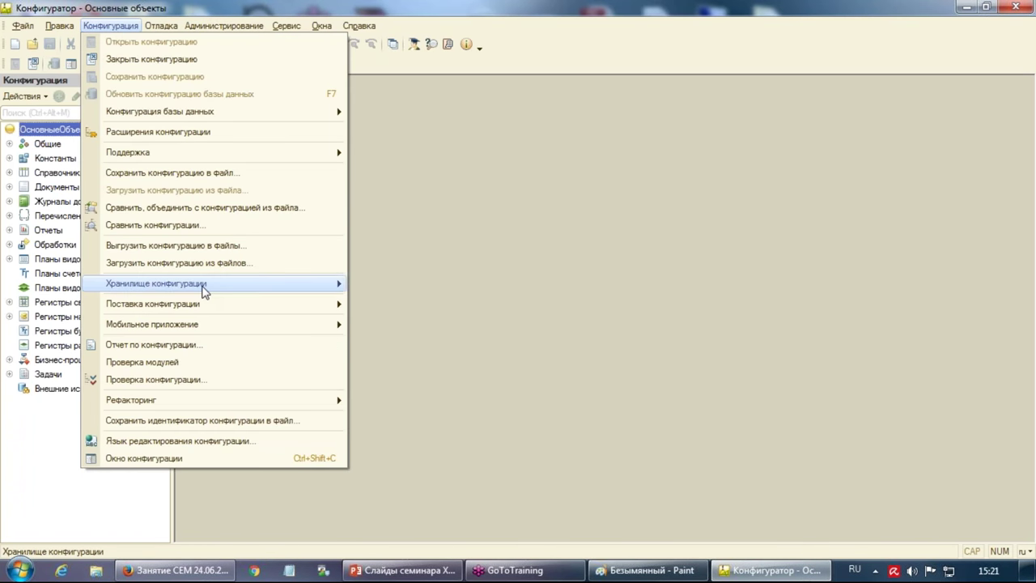
pyautogui.moveTo(204, 290)
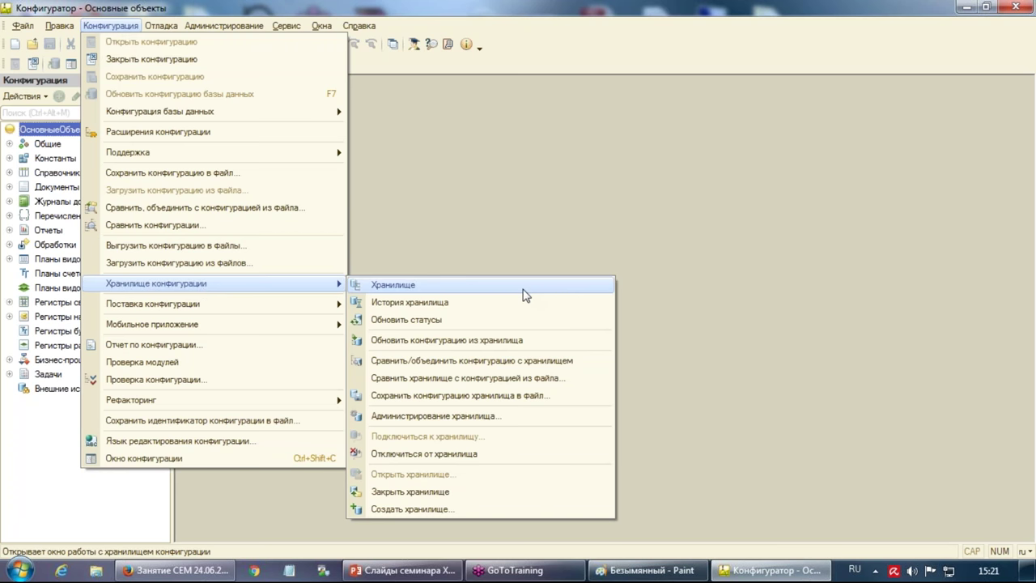
pyautogui.click(530, 417)
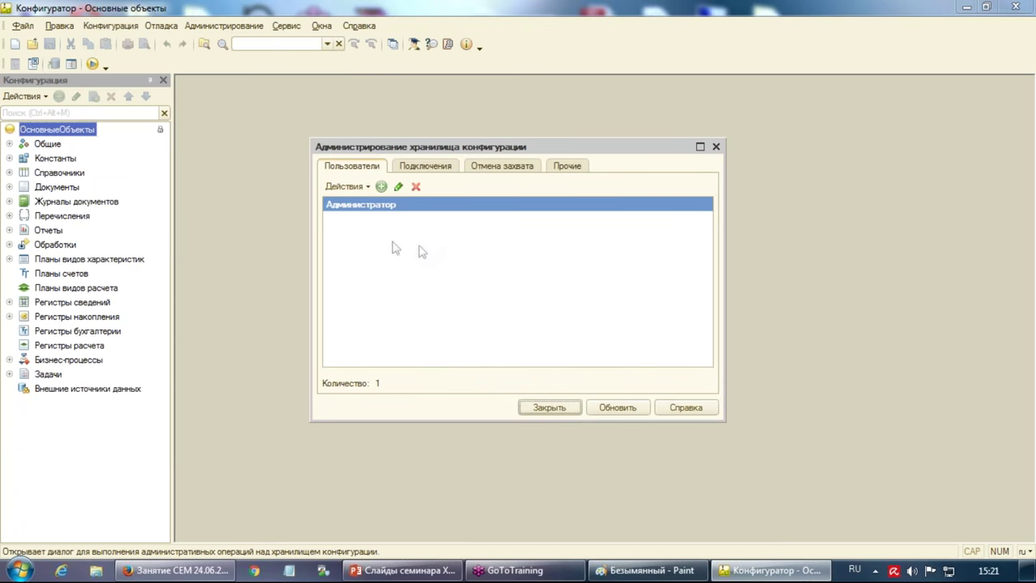
pyautogui.click(382, 186)
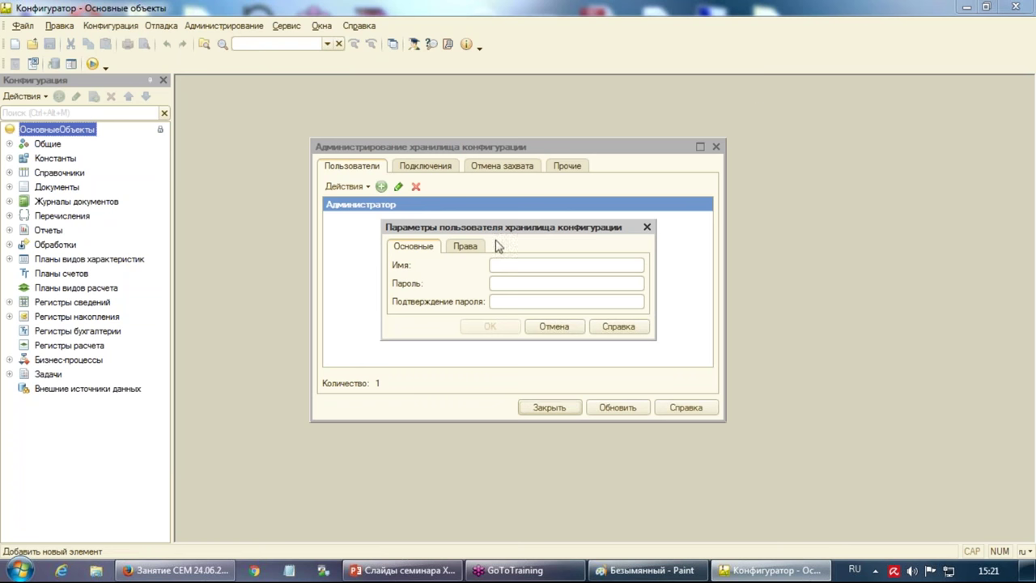
pyautogui.write('Pa')
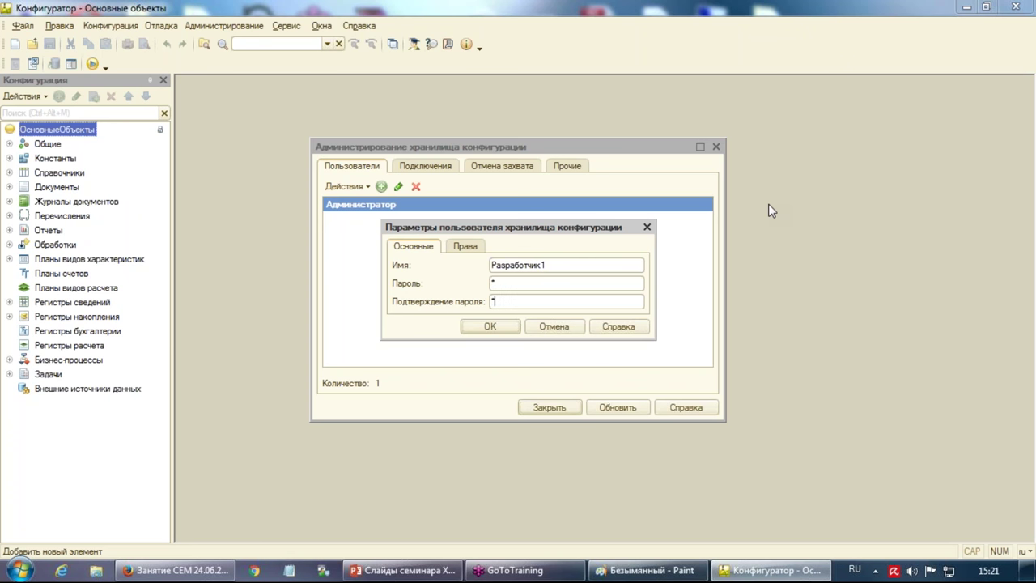
pyautogui.press('Return')
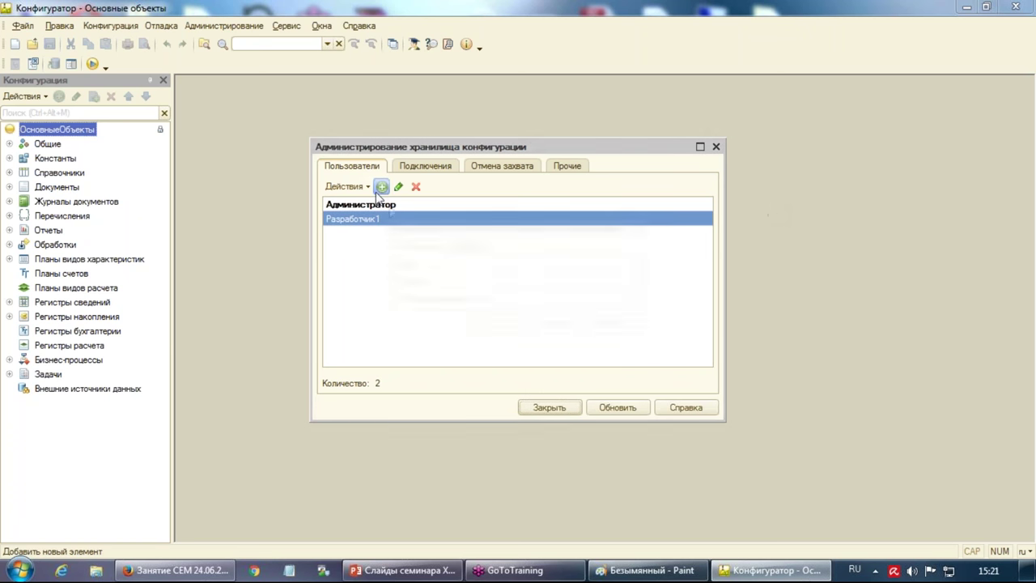
# Add a second repository user Разработчик2 with a password, then close the repository administration
pyautogui.click(378, 189)
pyautogui.write('Разработчик2')
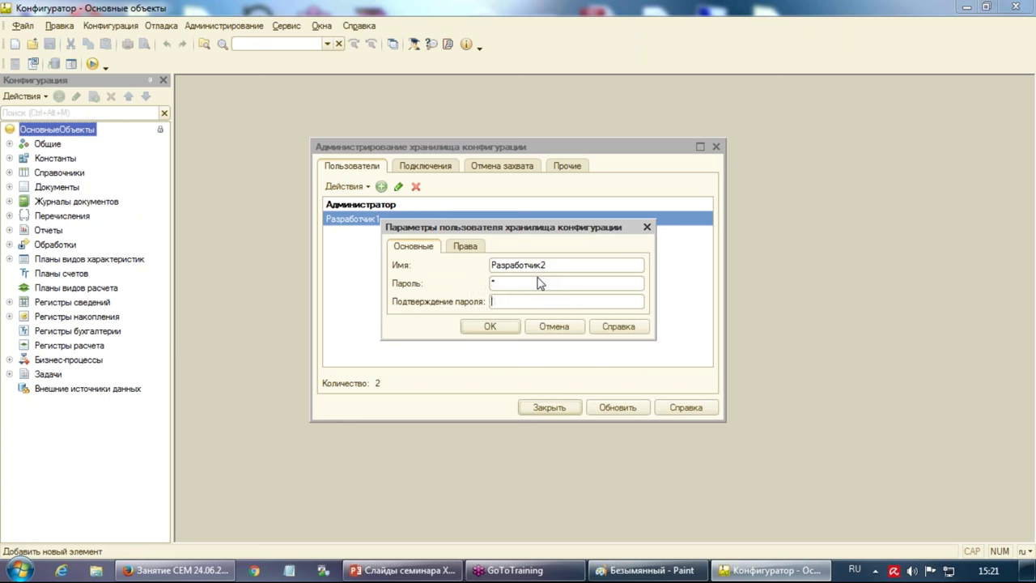
pyautogui.press('Return')
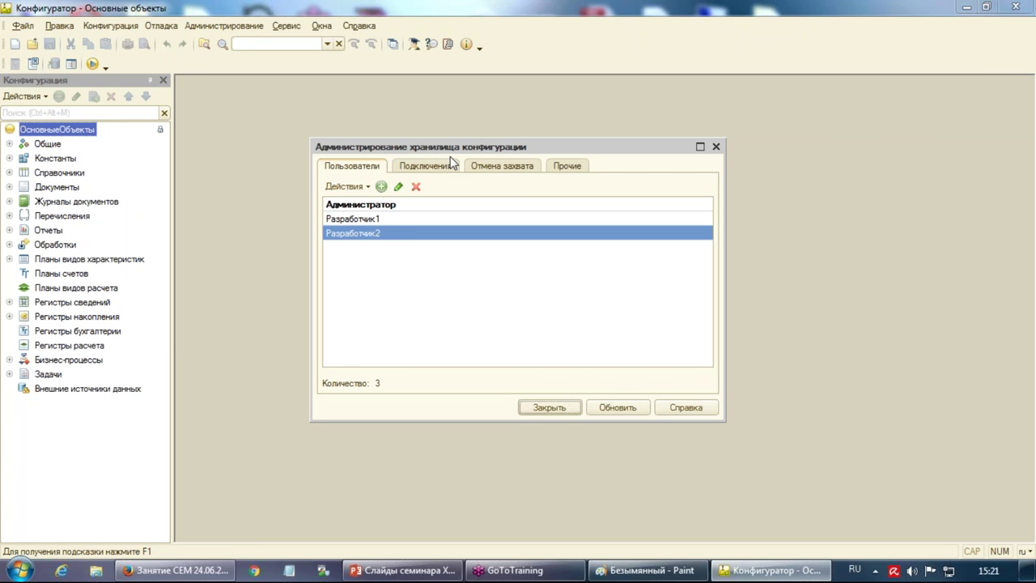
pyautogui.click(407, 224)
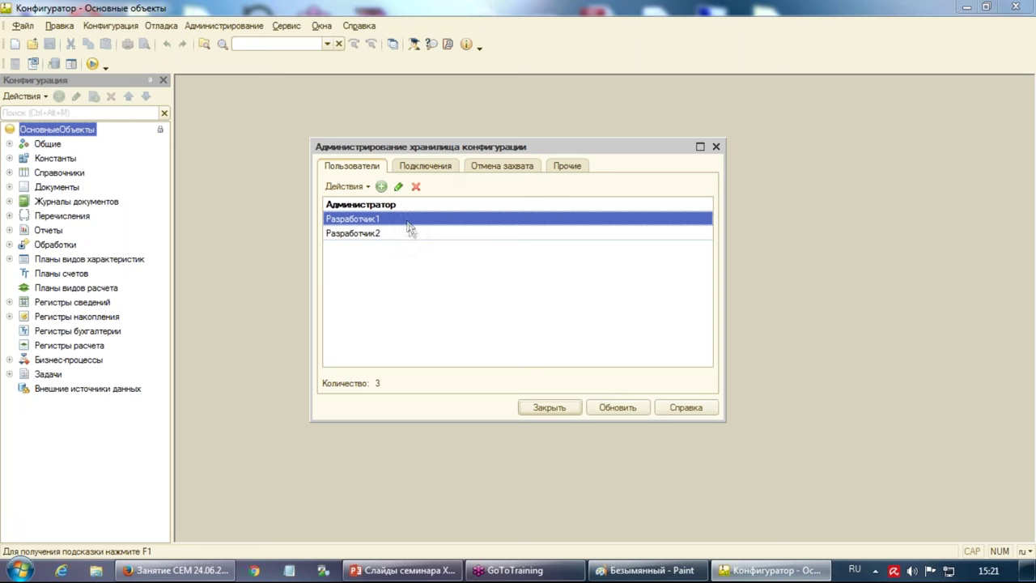
pyautogui.click(405, 234)
pyautogui.click(405, 221)
pyautogui.click(551, 411)
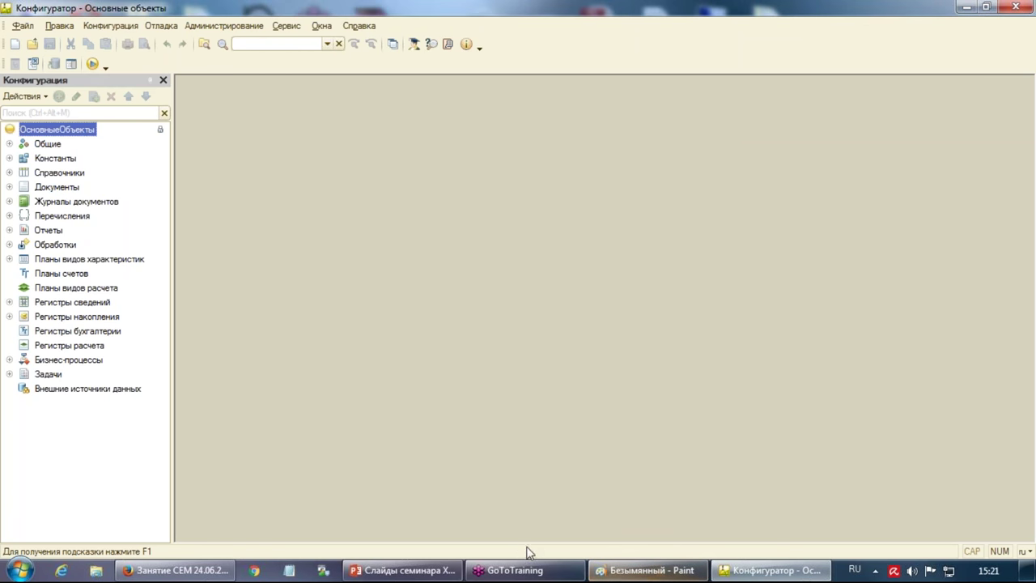
# Start 1С:Предприятие from the desktop and open the infobase Разработчик 1 in the Configurator again
pyautogui.press('super+d')
pyautogui.doubleClick(31, 203)
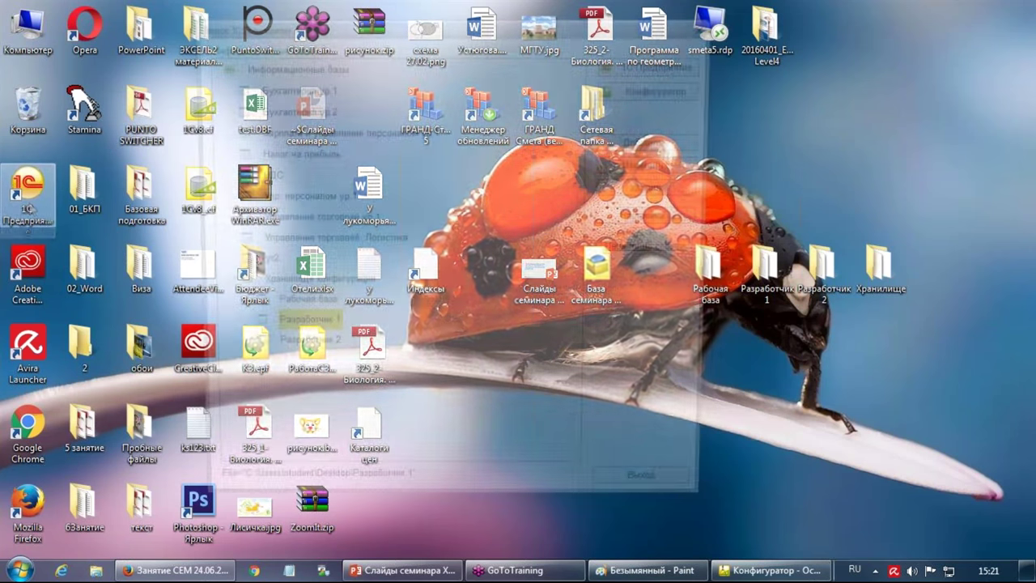
pyautogui.click(640, 89)
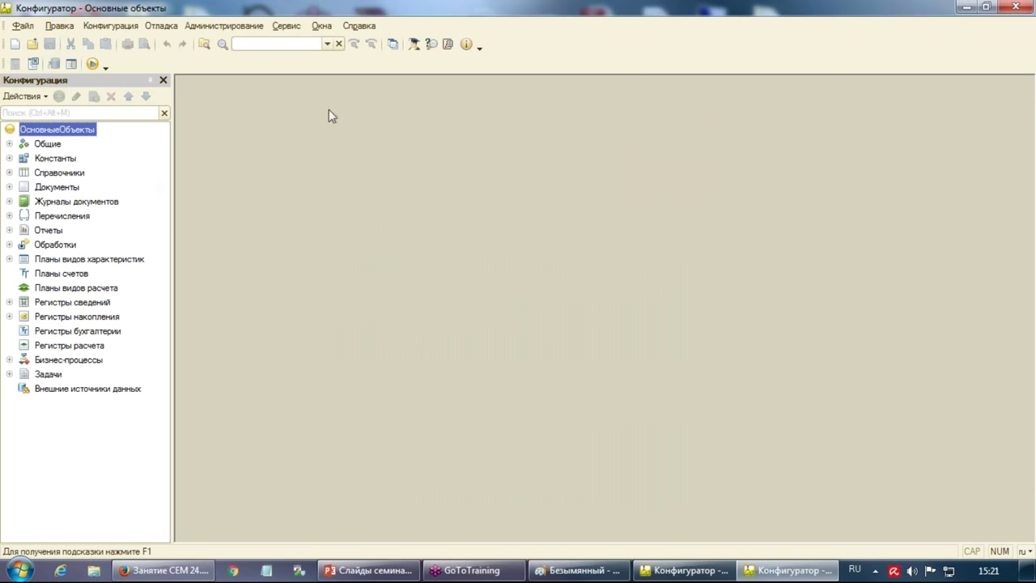
# Start connecting Разработчик 1 to the configuration repository, agree to replace its configuration and choose the desktop folder Хранилище as the location
pyautogui.click(124, 29)
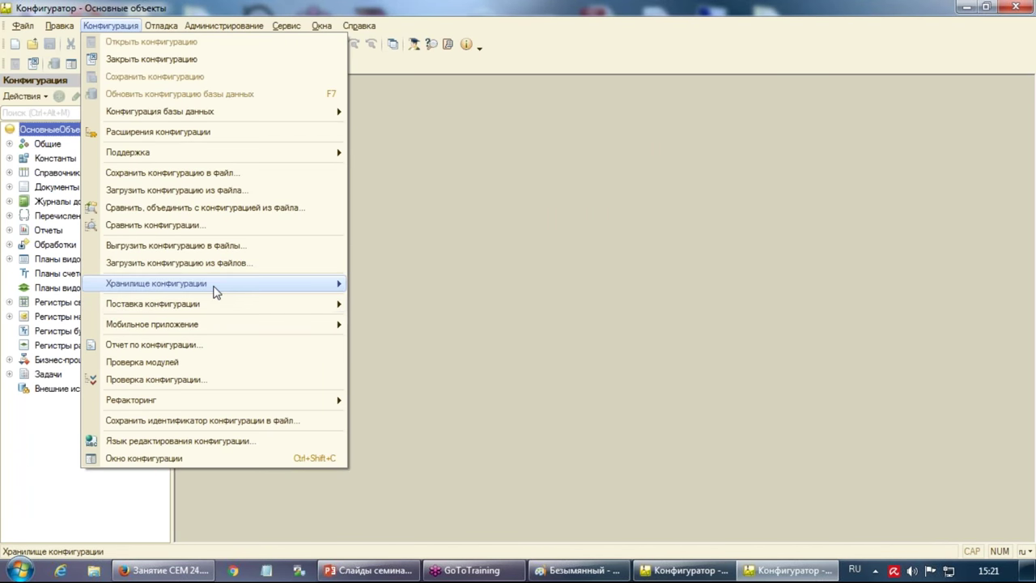
pyautogui.moveTo(278, 285)
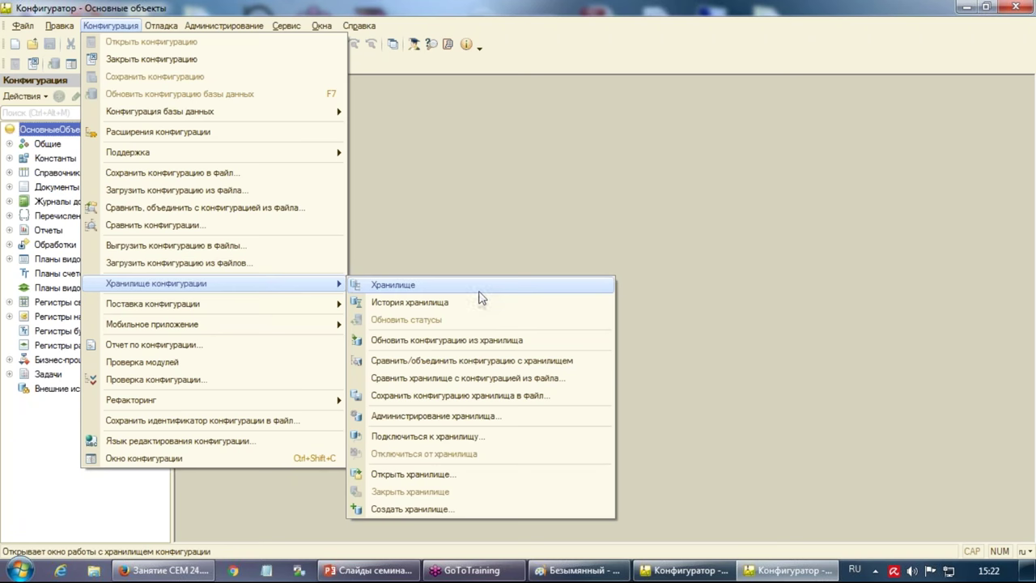
pyautogui.click(485, 436)
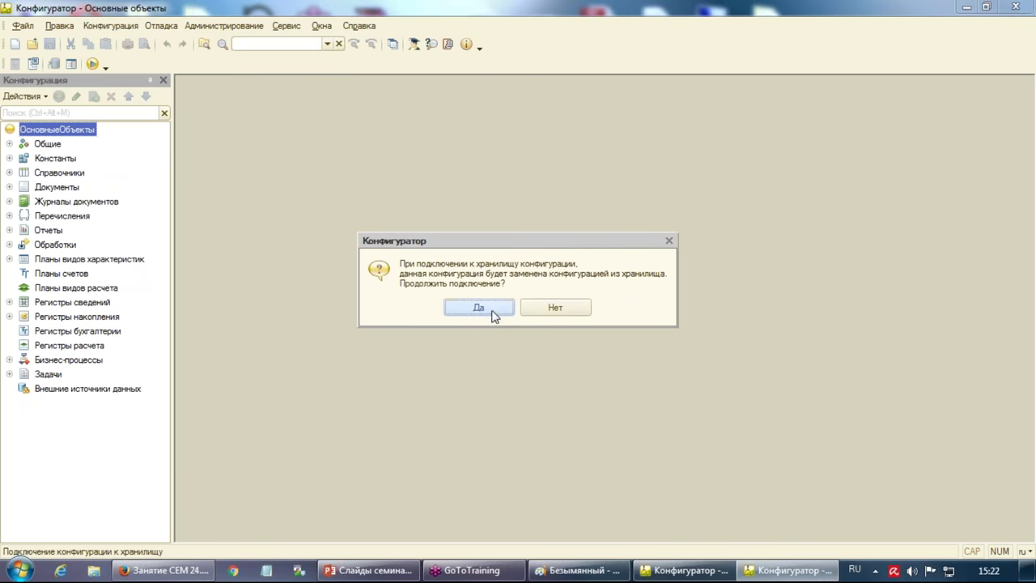
pyautogui.click(494, 315)
pyautogui.click(623, 256)
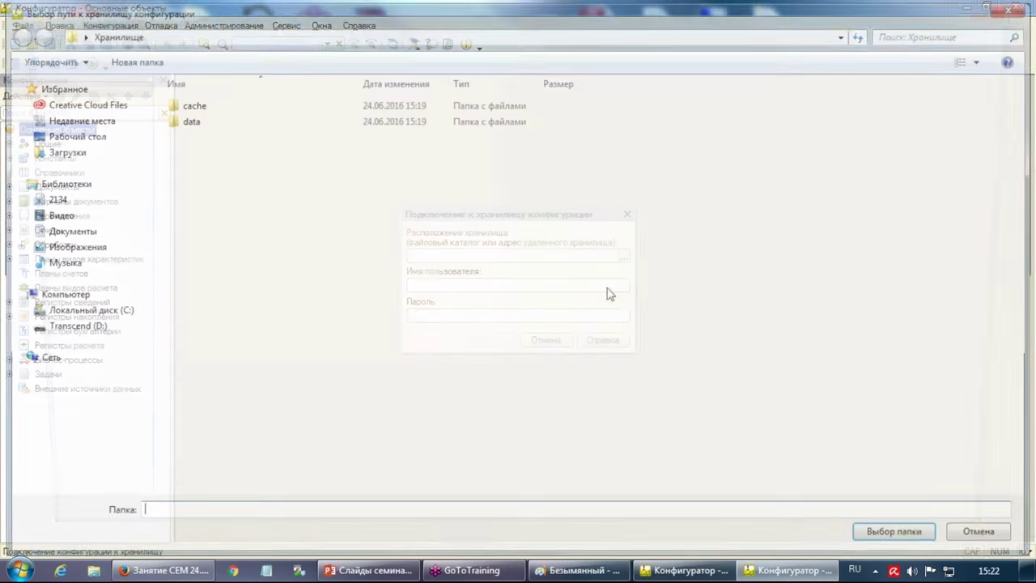
pyautogui.click(894, 531)
# Enter the repository user Разработчик1 with the password and complete the connection to the repository
pyautogui.click(526, 284)
pyautogui.write('Pa')
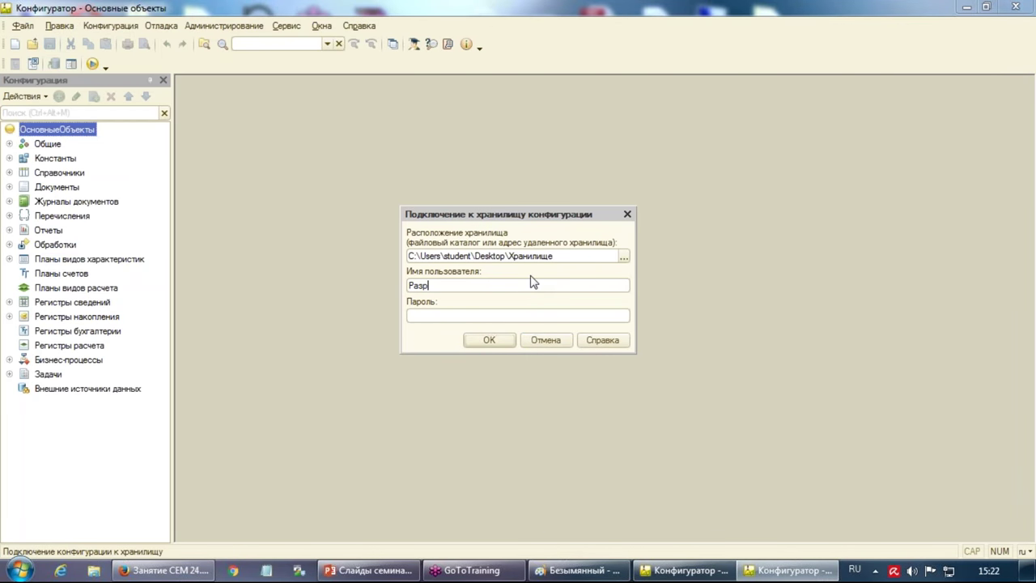
pyautogui.write('зработ')
pyautogui.press('Tab')
pyautogui.press('Return')
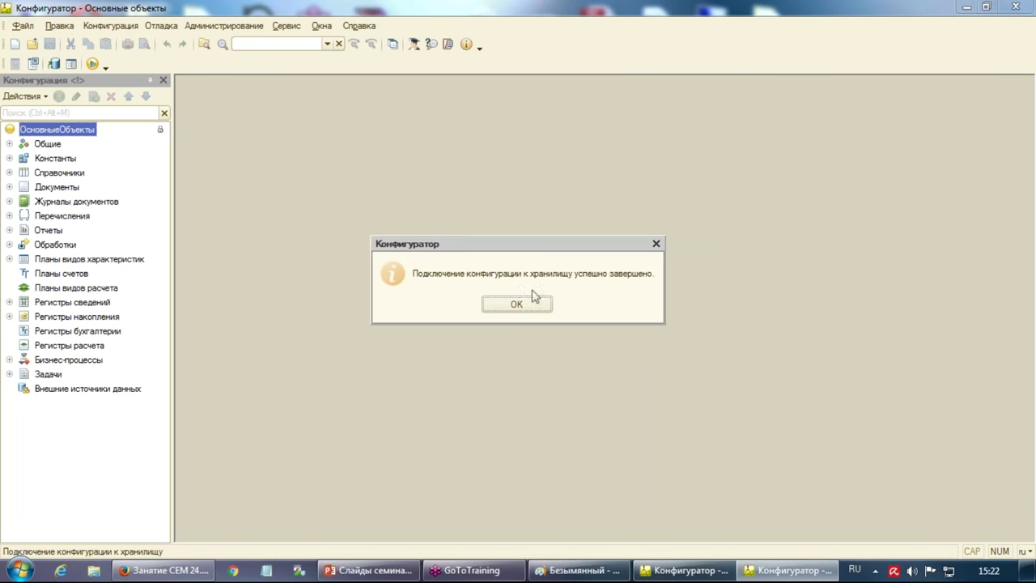
pyautogui.click(534, 298)
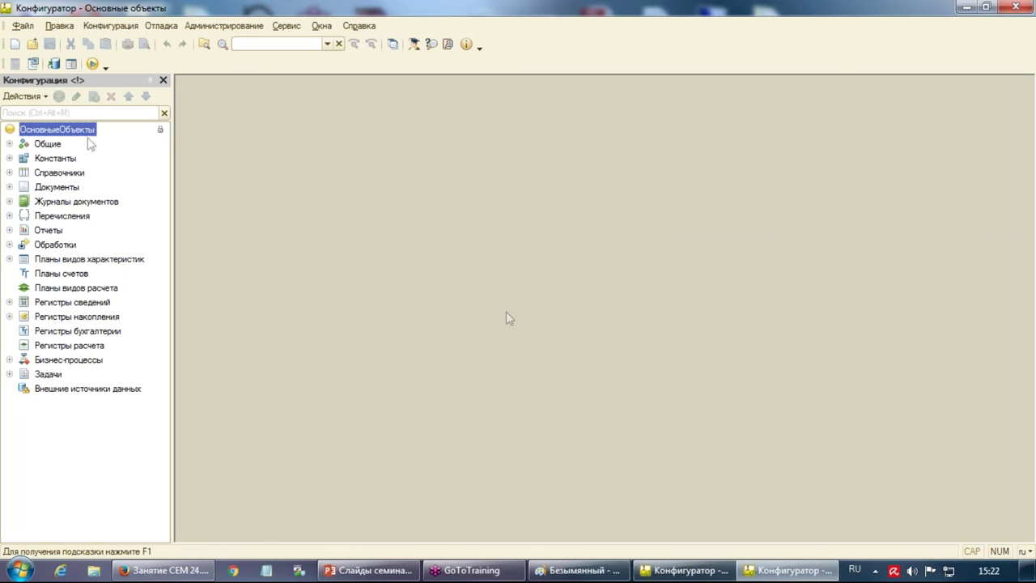
# Update the database configuration of Разработчик 1 and close its Configurator
pyautogui.click(53, 63)
pyautogui.click(1016, 7)
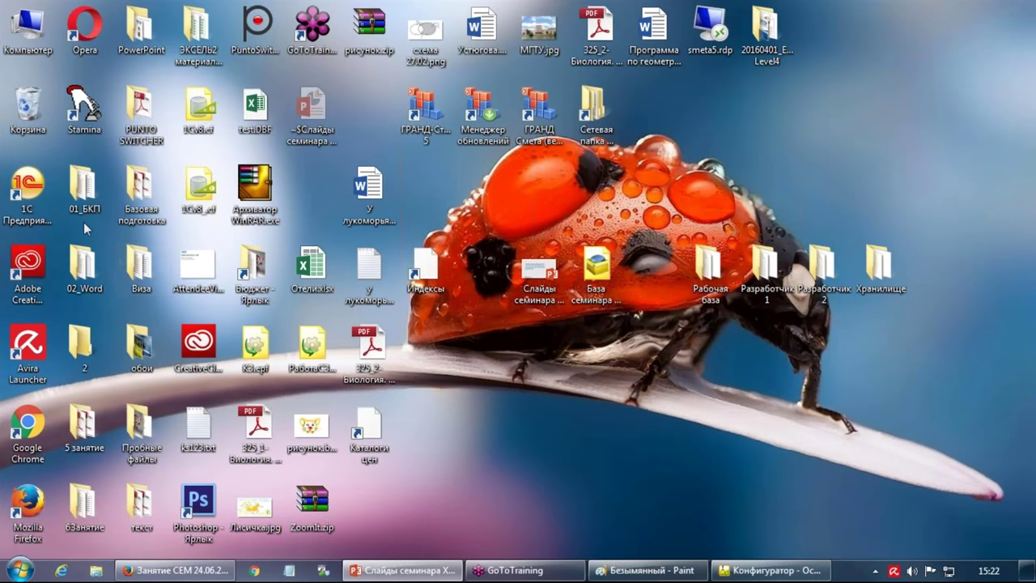
# Start 1С:Предприятие from the desktop, open the infobase Разработчик 2 in the Configurator and open its configuration
pyautogui.doubleClick(28, 190)
pyautogui.click(372, 352)
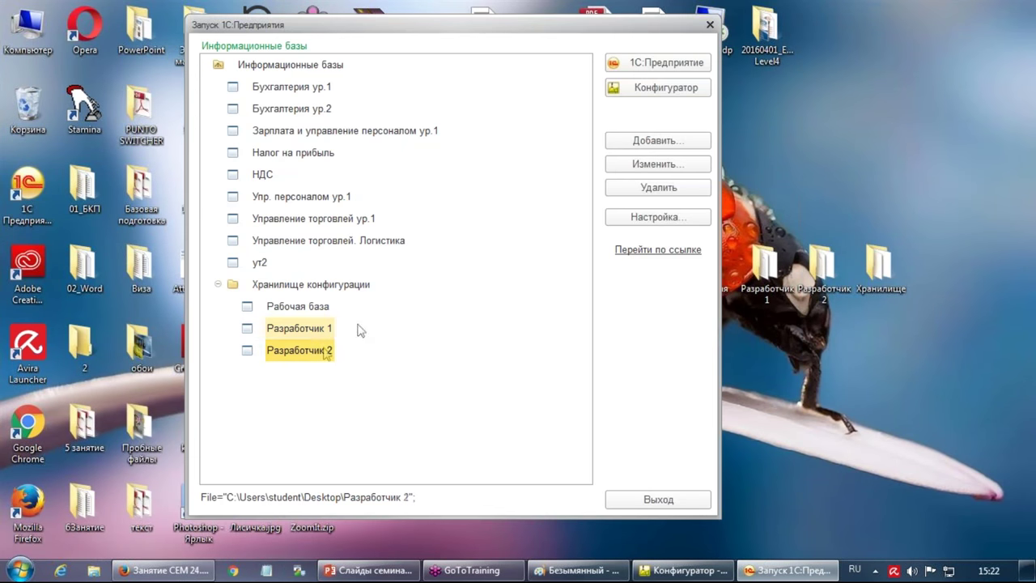
pyautogui.click(657, 94)
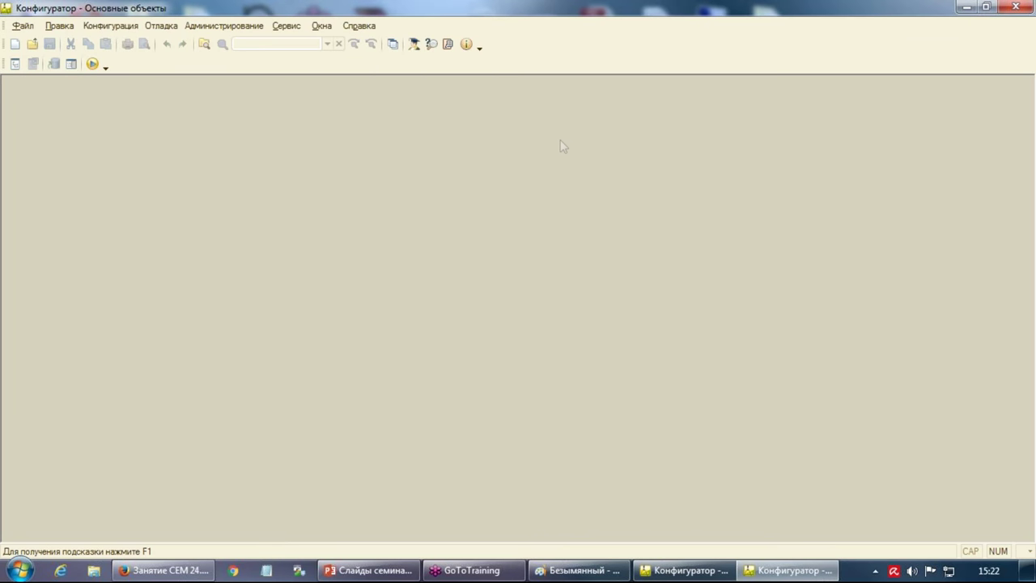
pyautogui.click(15, 64)
# Start connecting Разработчик 2 to the configuration repository, agree to replace its configuration and choose the desktop folder Хранилище as the location
pyautogui.click(110, 25)
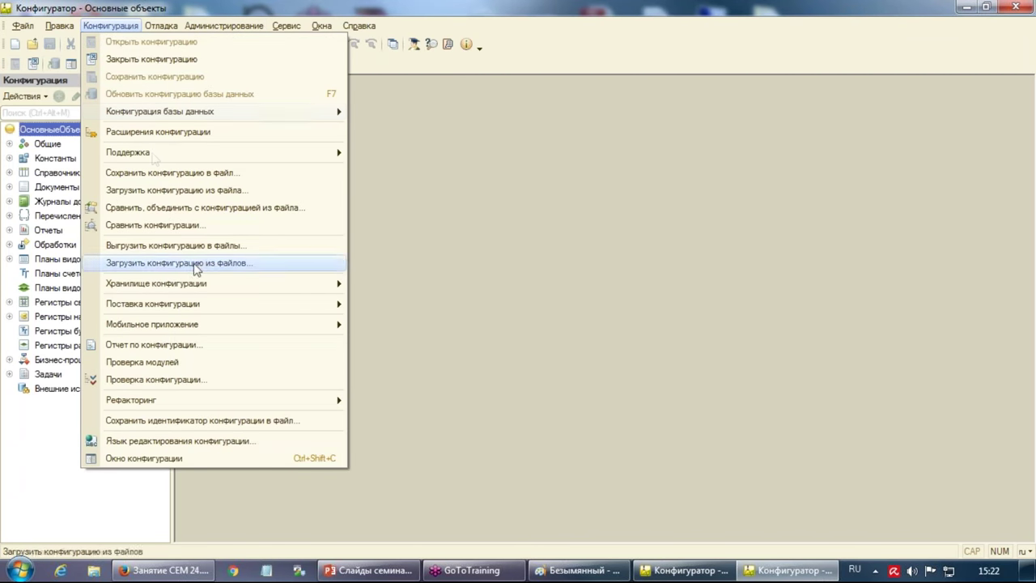
pyautogui.moveTo(270, 285)
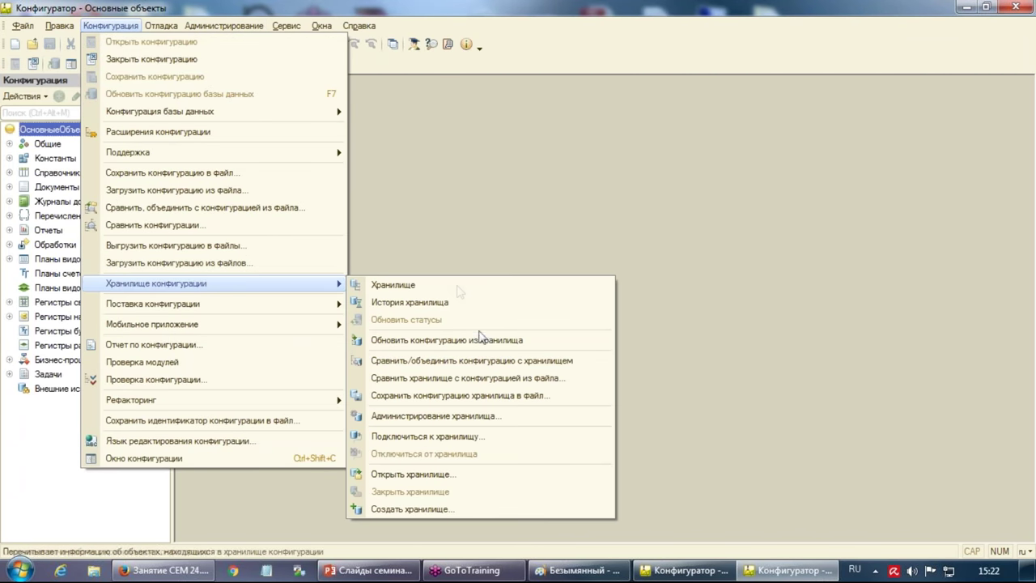
pyautogui.click(484, 437)
pyautogui.click(494, 308)
pyautogui.click(621, 255)
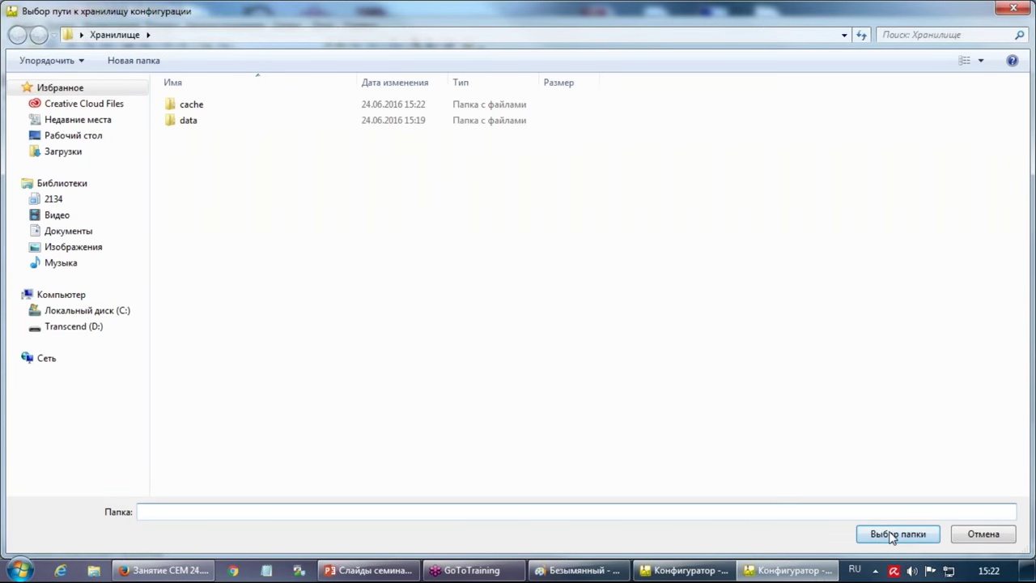
pyautogui.click(893, 534)
# Enter the repository user Разработчик2 with the password and connect the infobase to the repository
pyautogui.write('Pa')
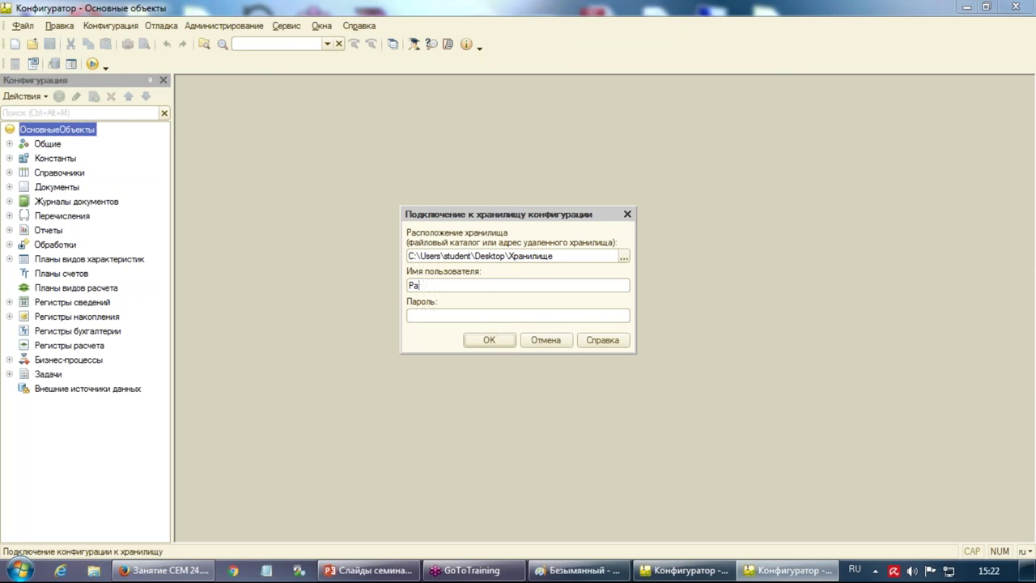
pyautogui.write('азработки')
pyautogui.click(451, 285)
pyautogui.click(451, 285)
pyautogui.press('BackSpace')
pyautogui.press('BackSpace')
pyautogui.press('BackSpace')
pyautogui.press('Return')
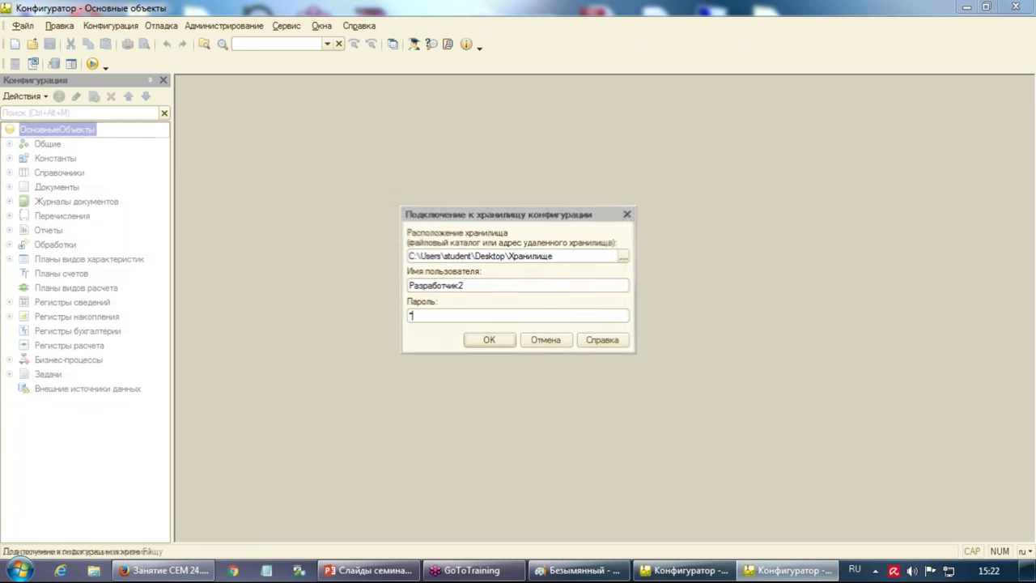
# Finish connecting Разработчик 2 to the repository and update its database configuration
pyautogui.click(508, 304)
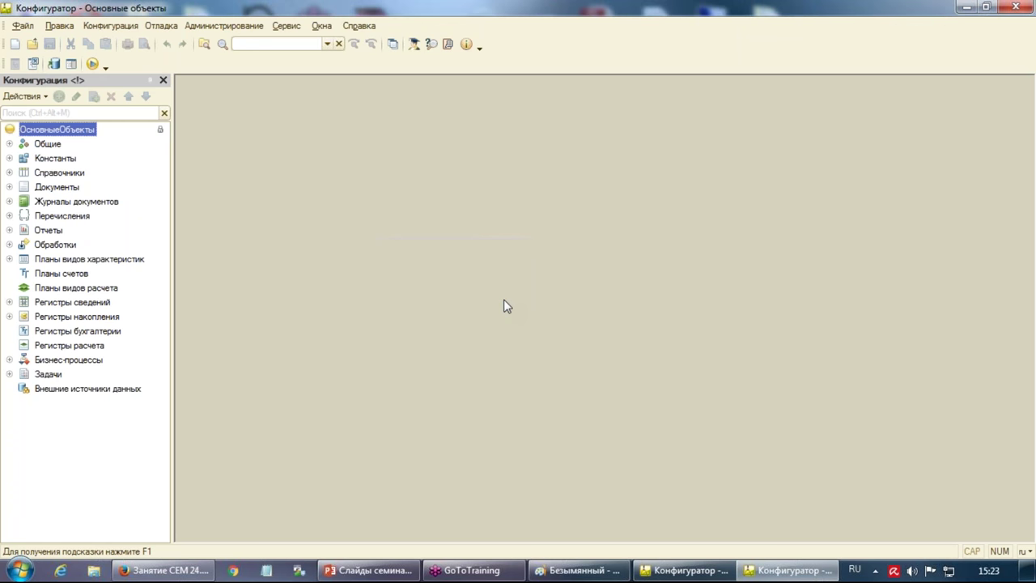
pyautogui.click(53, 65)
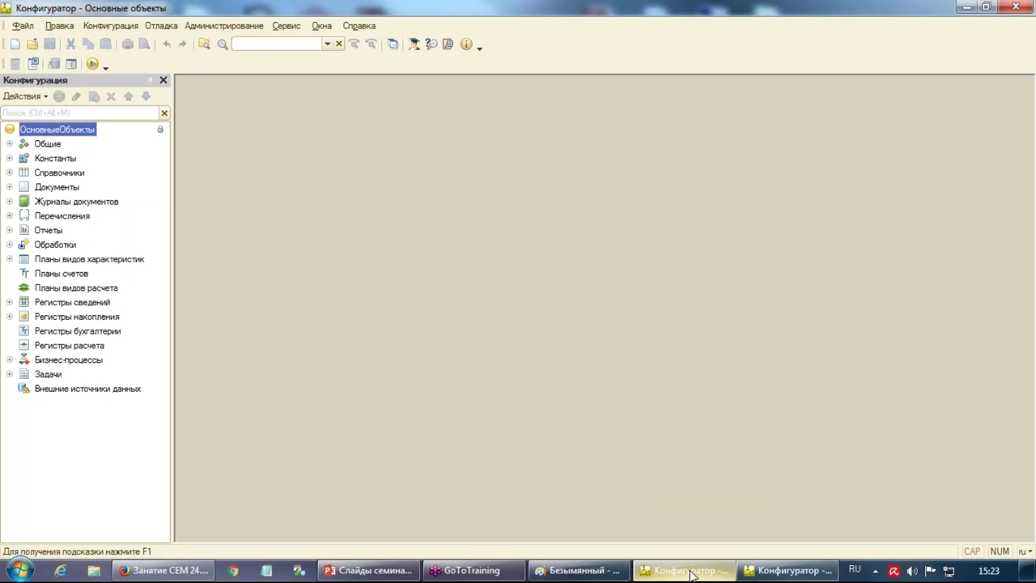
# Check the infobase names of the open Configurators in the program information and close the one for Рабочая база
pyautogui.click(692, 572)
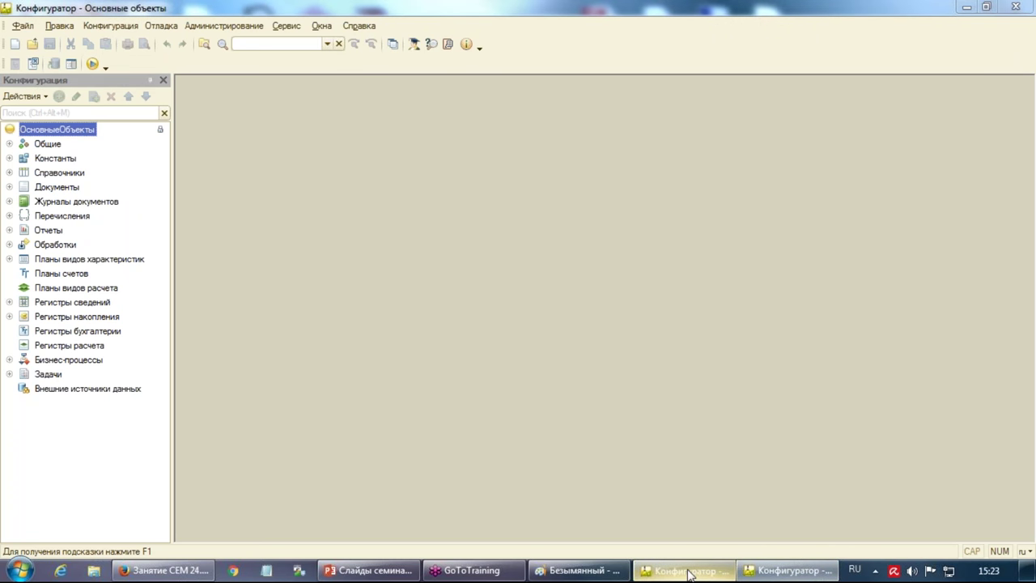
pyautogui.click(466, 45)
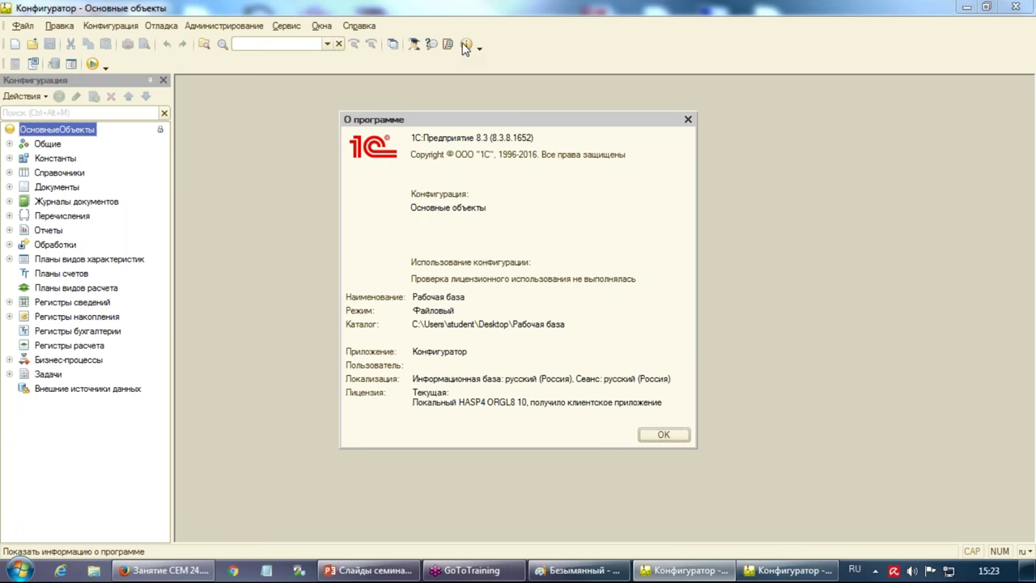
pyautogui.click(655, 437)
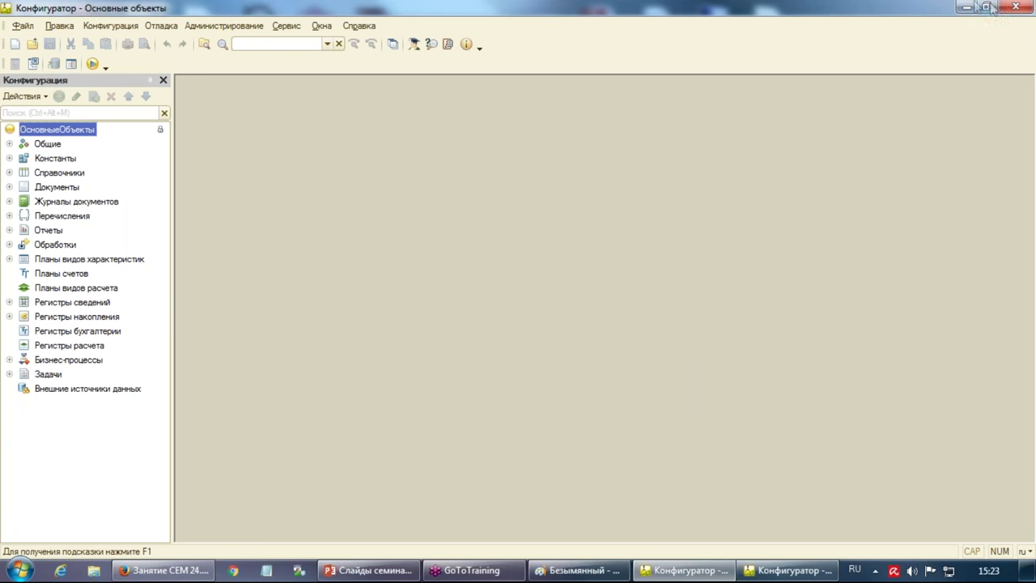
pyautogui.click(1016, 7)
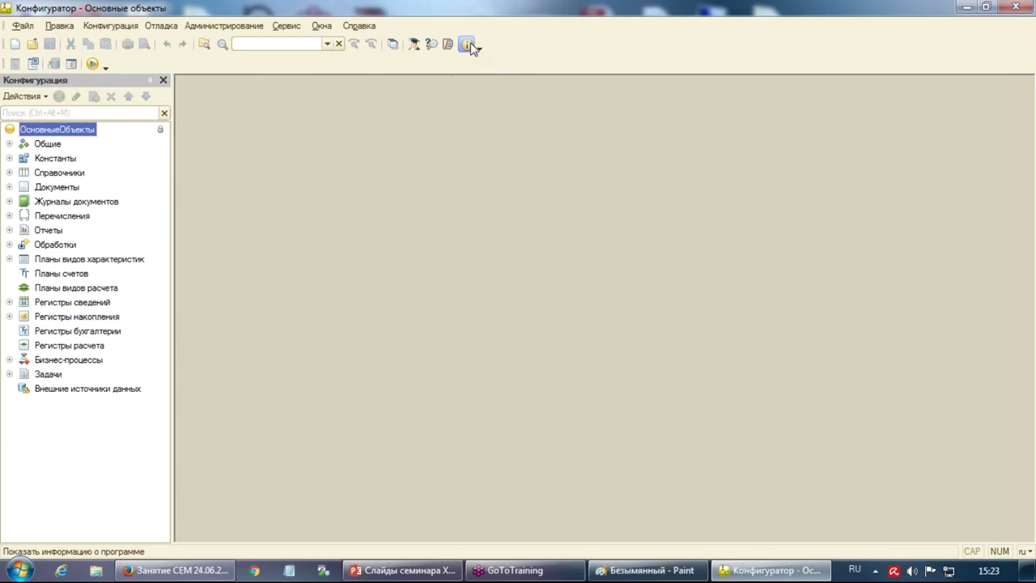
pyautogui.click(468, 44)
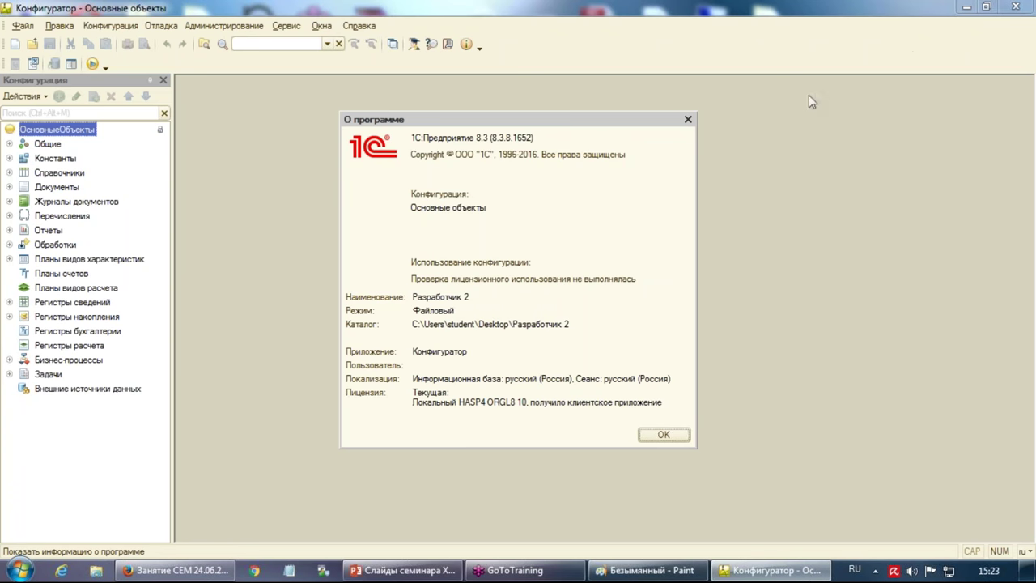
pyautogui.click(688, 119)
# Start 1С:Предприятие from the desktop, open Разработчик 1 in the Configurator and sign in to the repository as Разработчик1 with the password
pyautogui.press('super+d')
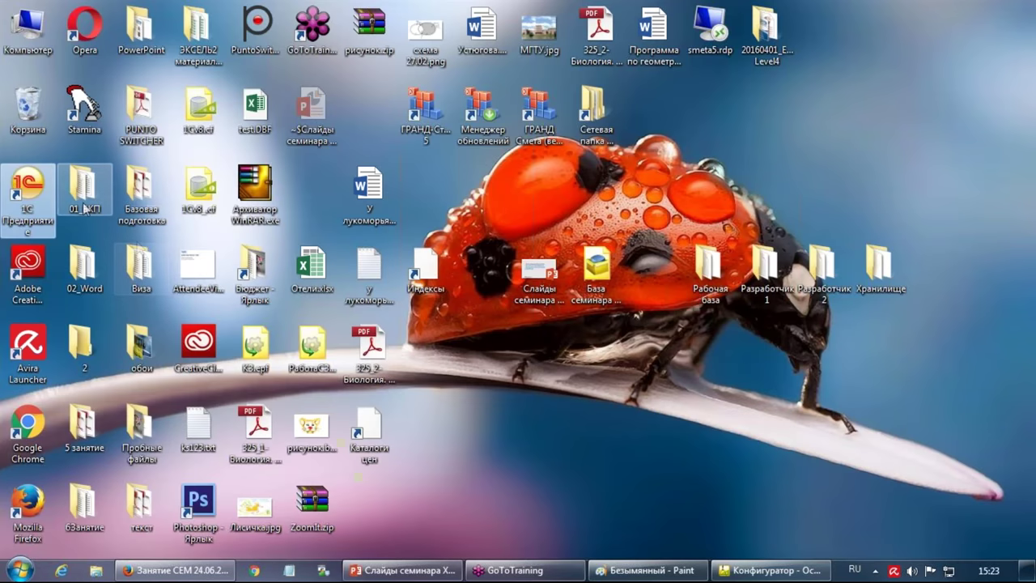
pyautogui.doubleClick(28, 190)
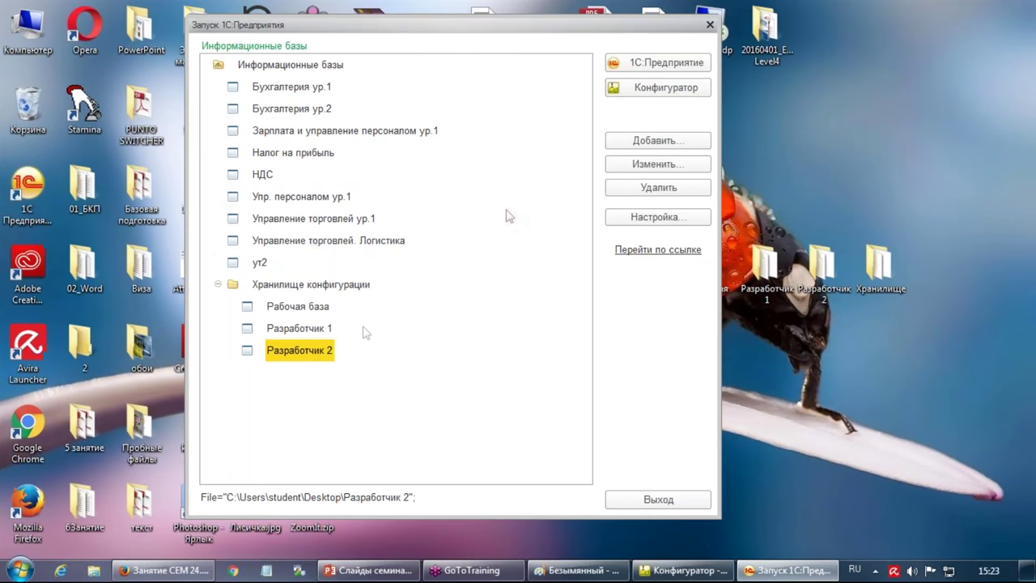
pyautogui.click(293, 329)
pyautogui.click(695, 90)
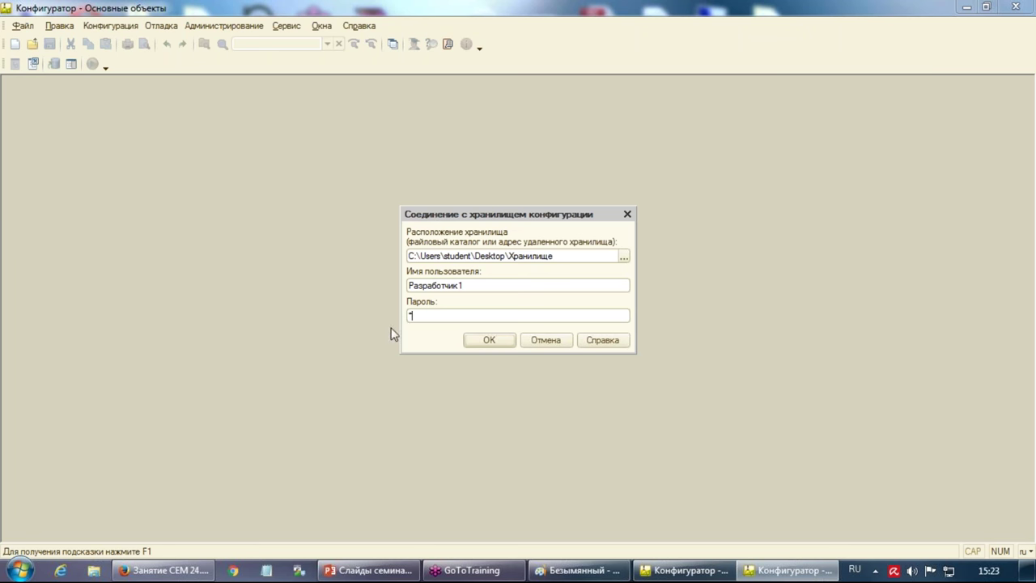
pyautogui.click(494, 341)
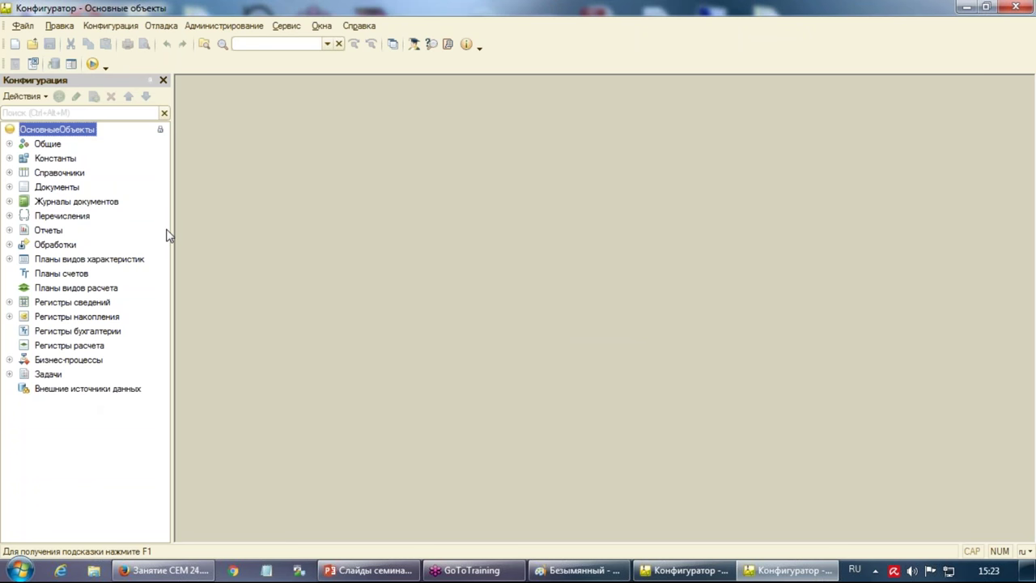
# Open ФормаДокумента of the document ПродажаТоваров and maximize the form editor
pyautogui.click(9, 187)
pyautogui.click(24, 244)
pyautogui.click(38, 288)
pyautogui.doubleClick(105, 302)
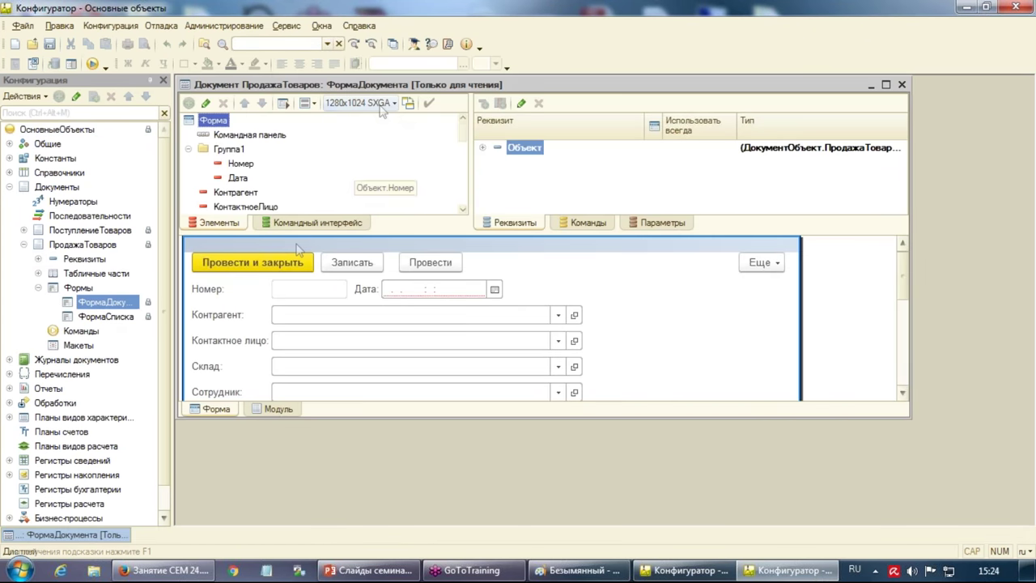
pyautogui.doubleClick(380, 84)
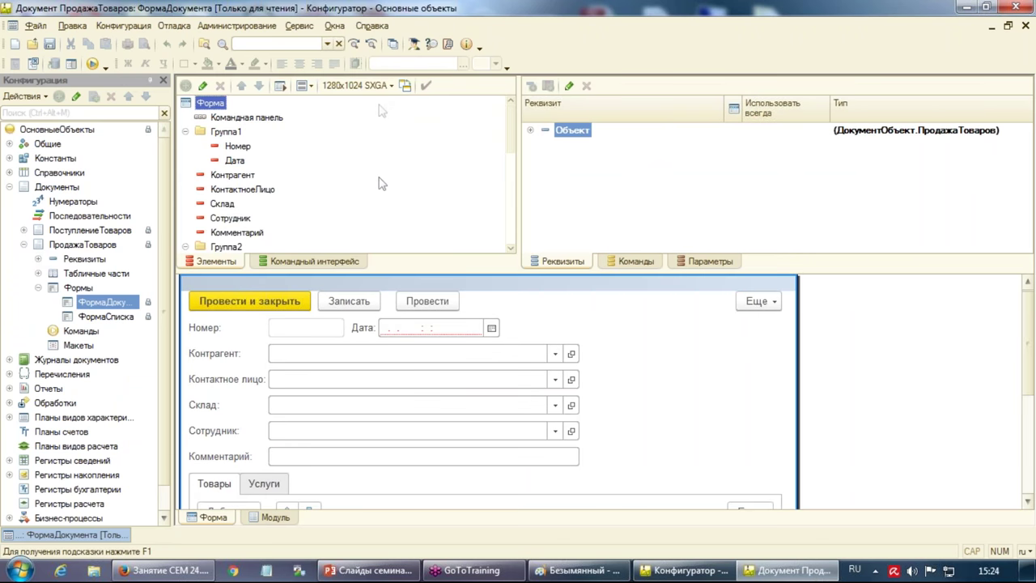
# Examine where the Комментарий field sits relative to the goods table in the form, and collapse Группа2 in the element tree
pyautogui.click(364, 456)
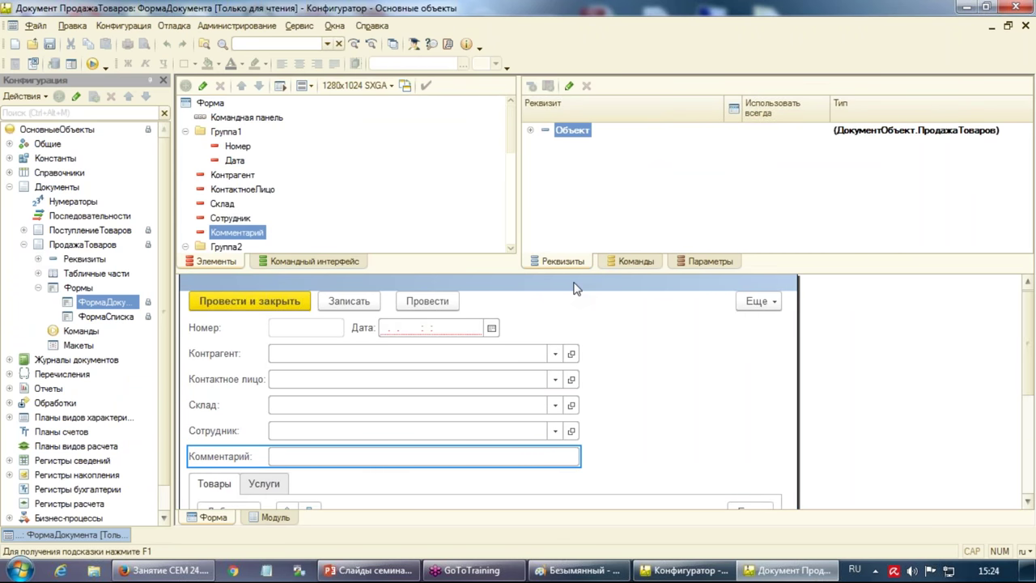
pyautogui.scroll(-3, 523, 316)
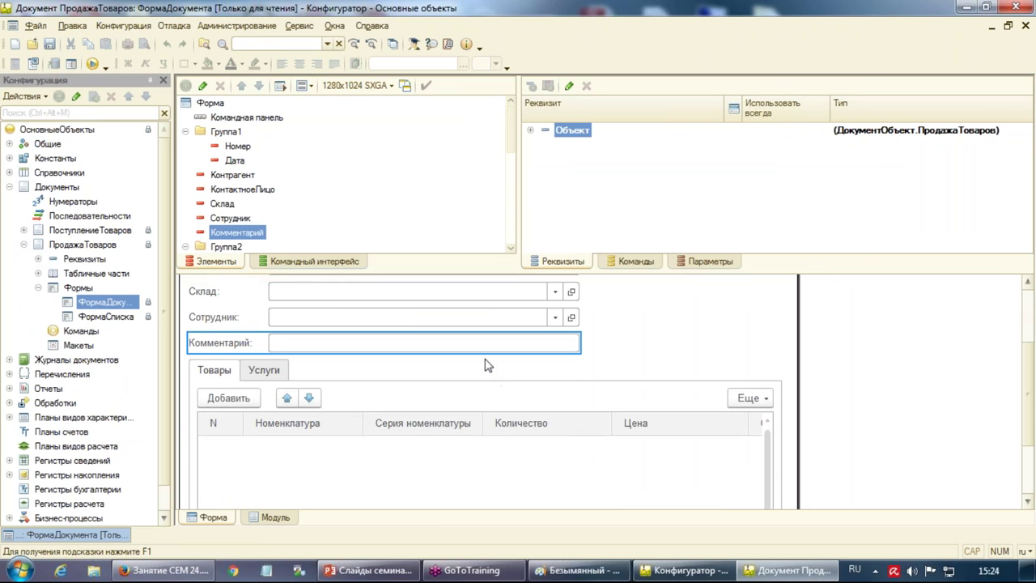
pyautogui.scroll(-3, 488, 356)
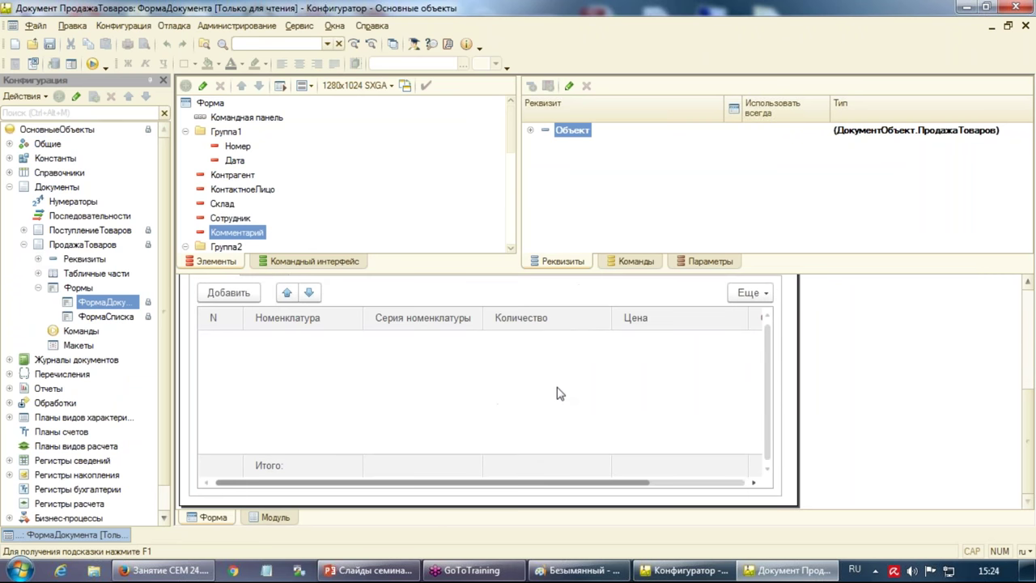
pyautogui.scroll(4, 558, 394)
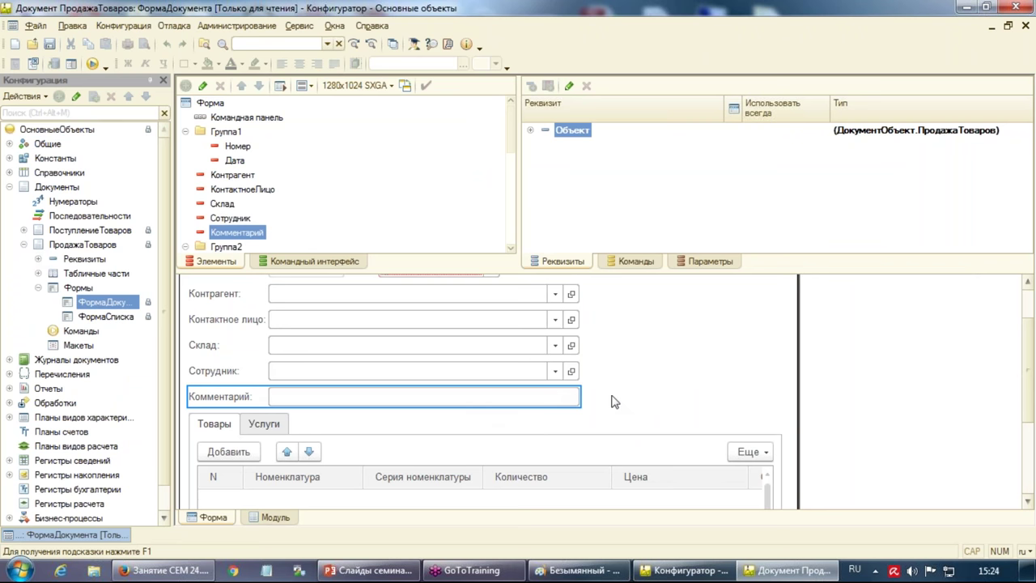
pyautogui.scroll(-2, 613, 398)
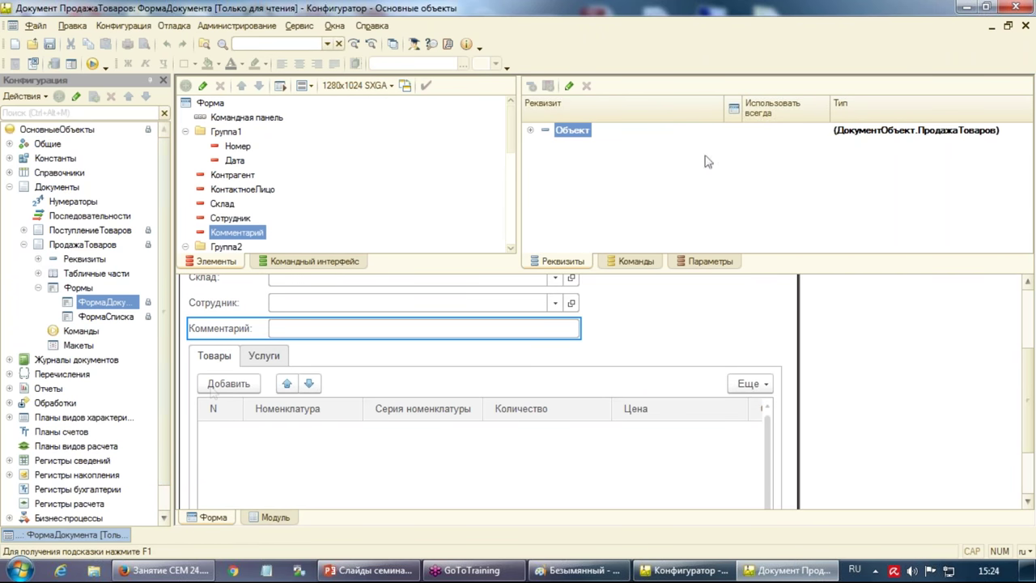
pyautogui.scroll(-2, 251, 241)
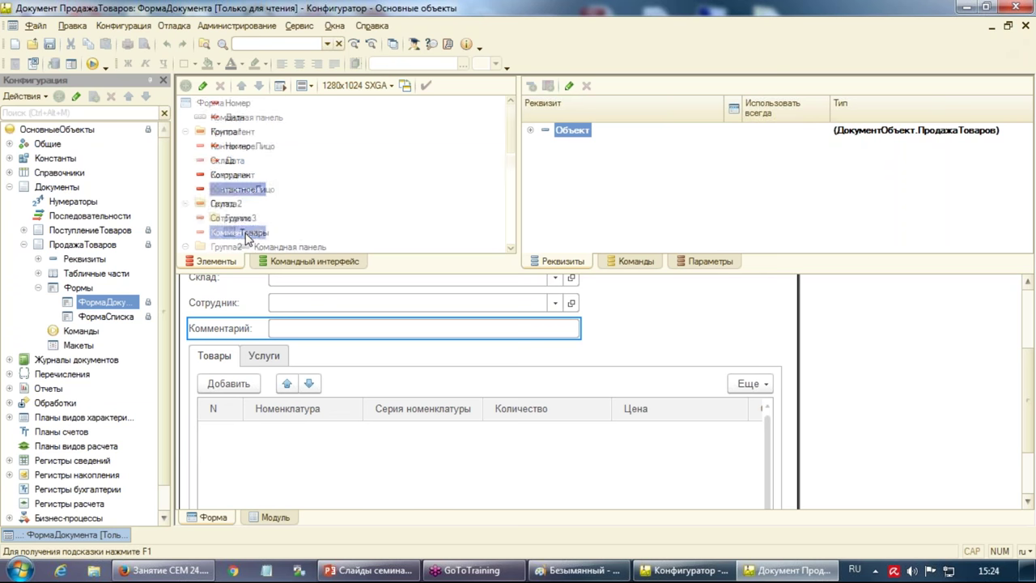
pyautogui.scroll(1, 185, 212)
pyautogui.click(186, 204)
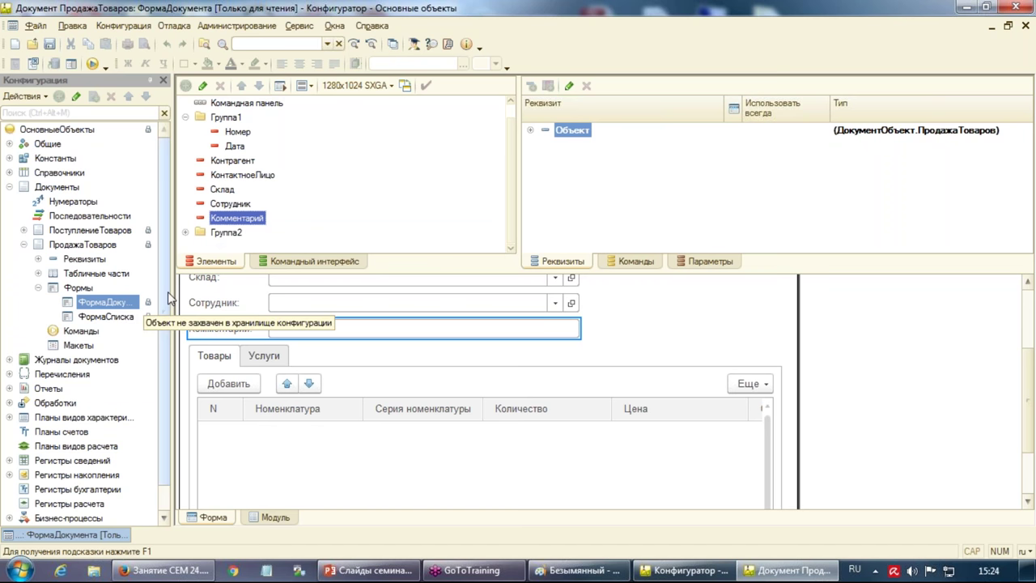
# Capture ФормаДокумента of ПродажаТоваров in the repository with the comment "Изменено положение комментария в форме документа" and close the service messages
pyautogui.moveTo(175, 289); pyautogui.dragTo(234, 289)
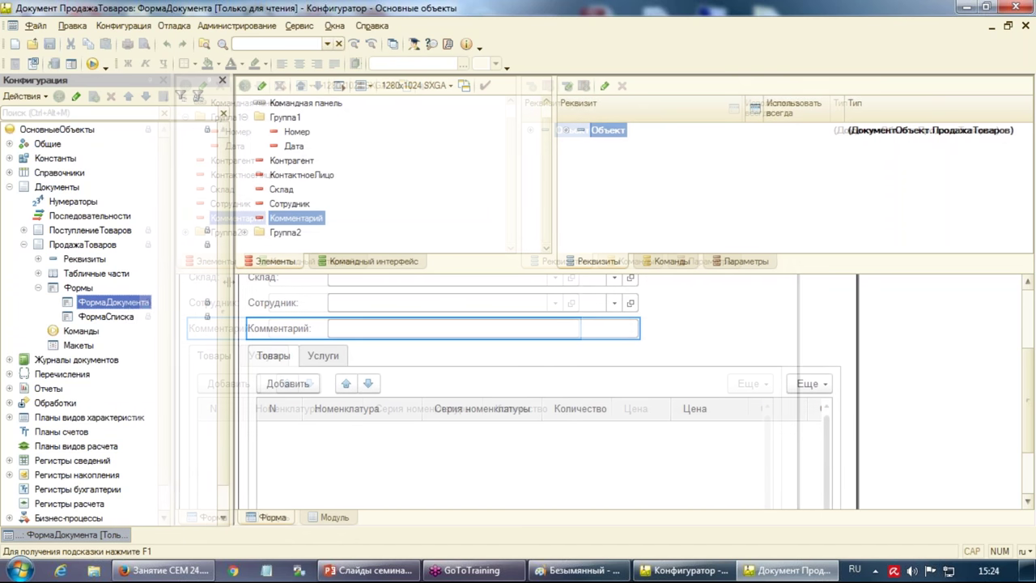
pyautogui.rightClick(143, 308)
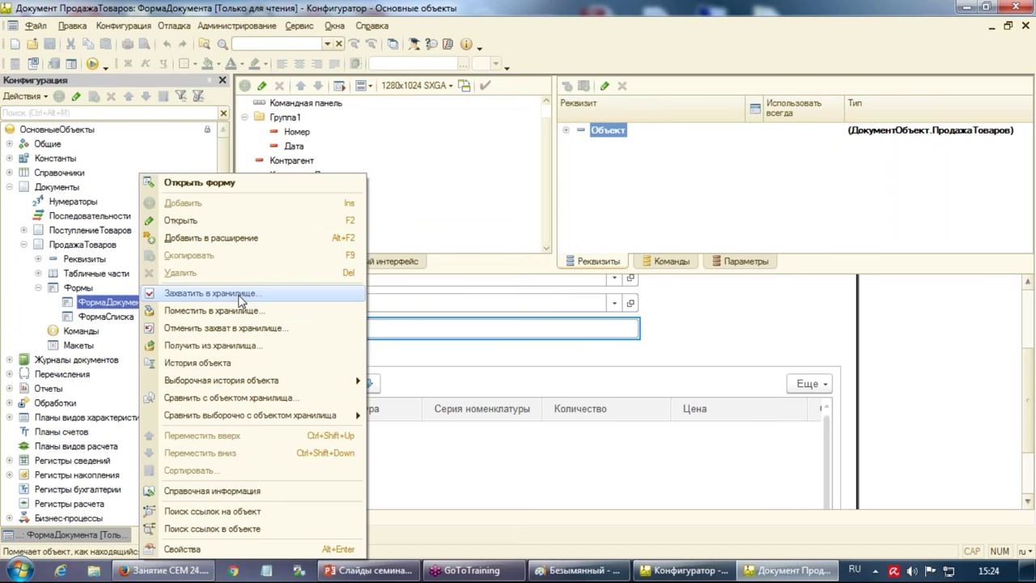
pyautogui.click(211, 293)
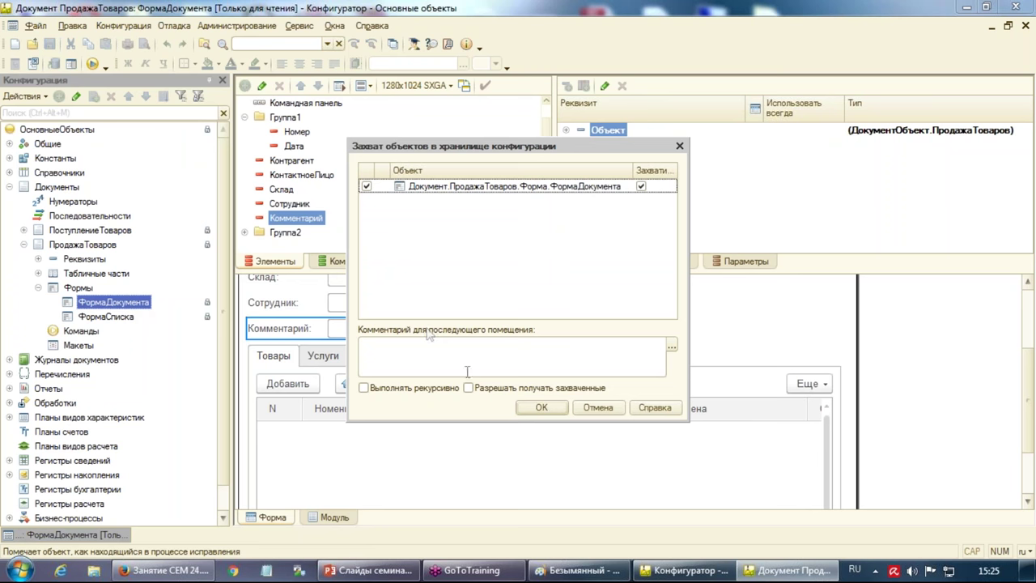
pyautogui.click(434, 189)
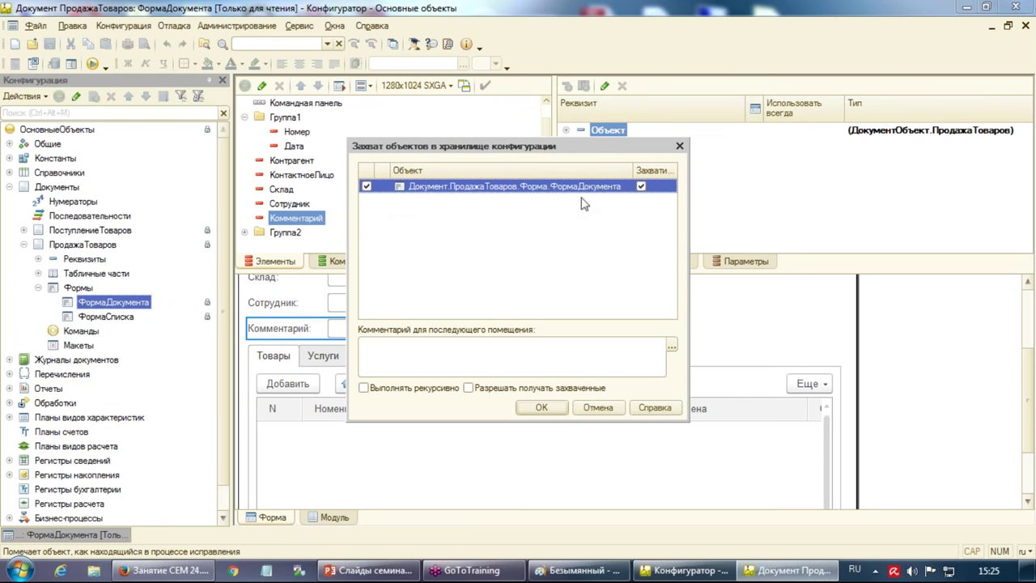
pyautogui.moveTo(541, 149); pyautogui.dragTo(506, 183)
pyautogui.click(459, 369)
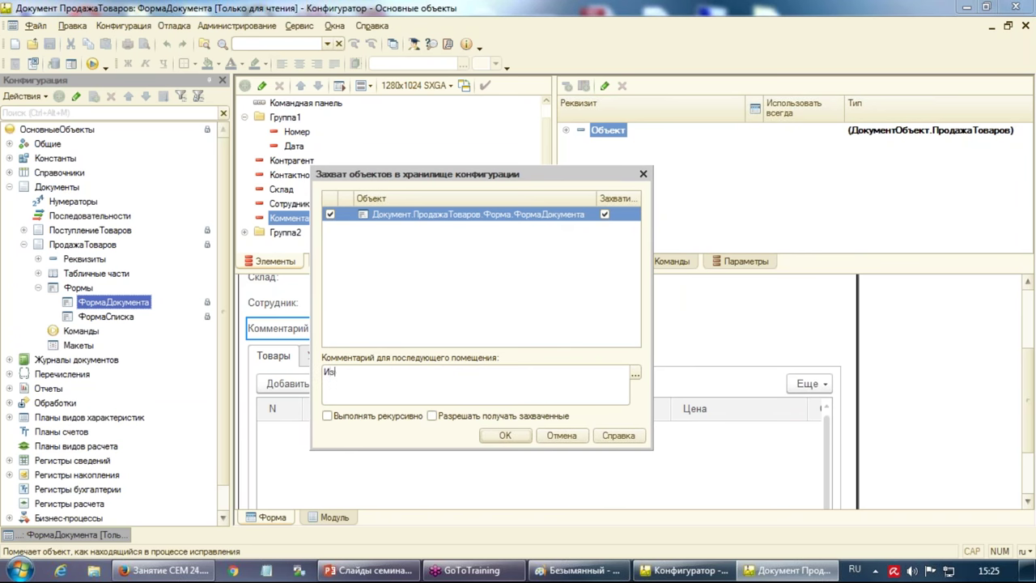
pyautogui.write('Изменено положение комментари')
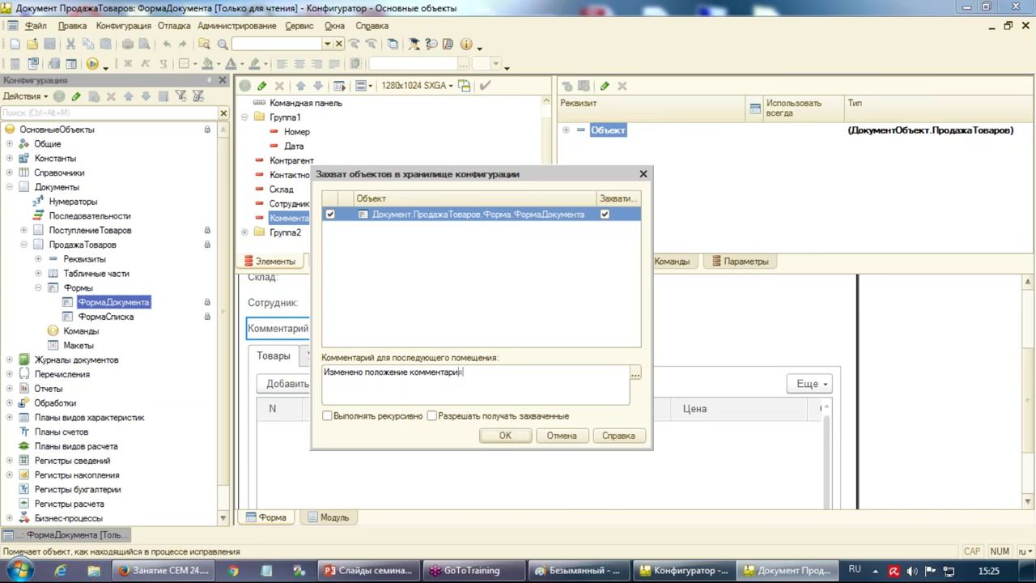
pyautogui.write('я в форме документа')
pyautogui.click(504, 434)
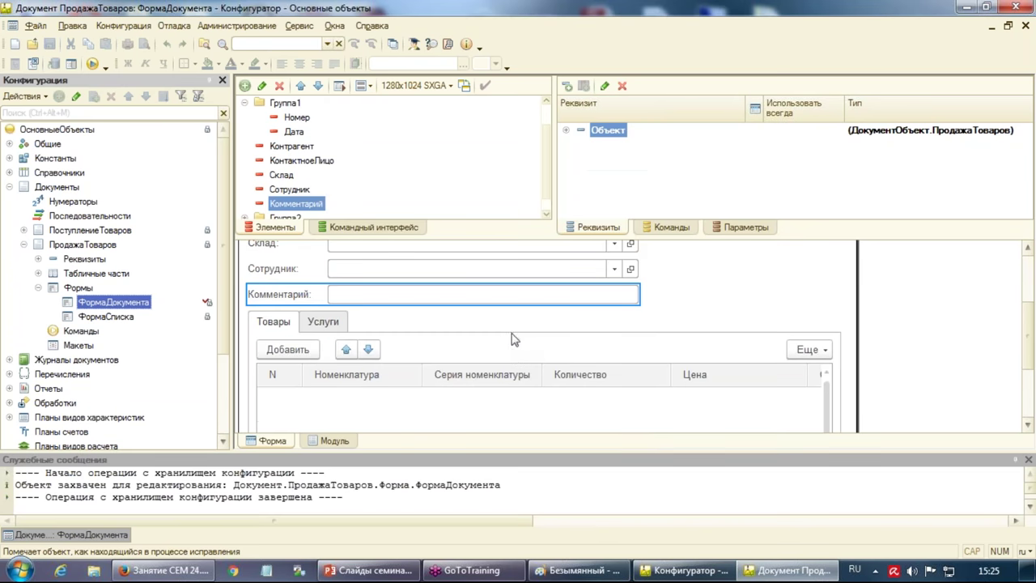
pyautogui.moveTo(102, 485); pyautogui.dragTo(347, 485)
pyautogui.click(1028, 459)
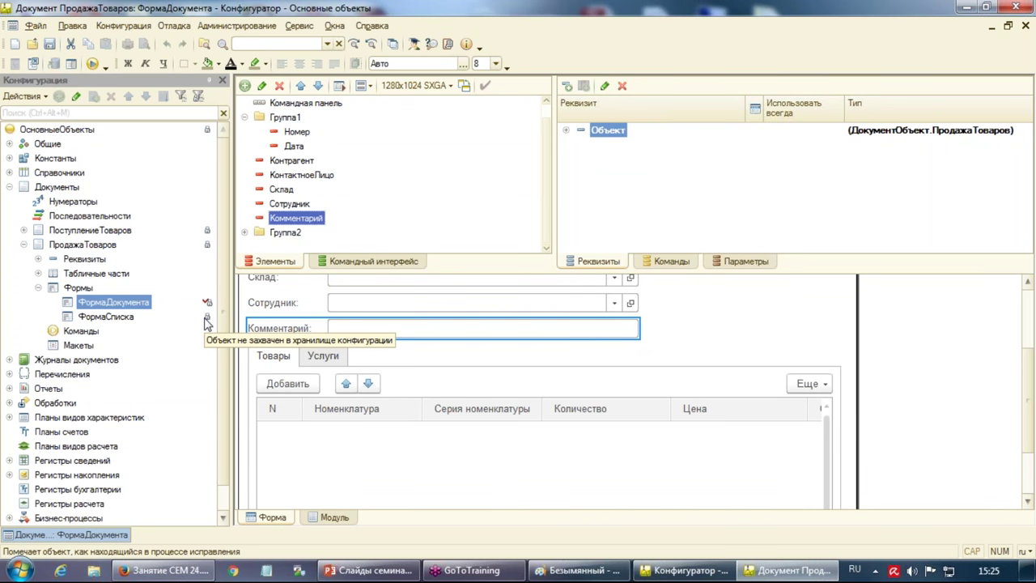
# Switch to the Configurator of Разработчик 2 and verify its infobase name in the program information
pyautogui.click(766, 571)
pyautogui.click(684, 570)
pyautogui.click(467, 45)
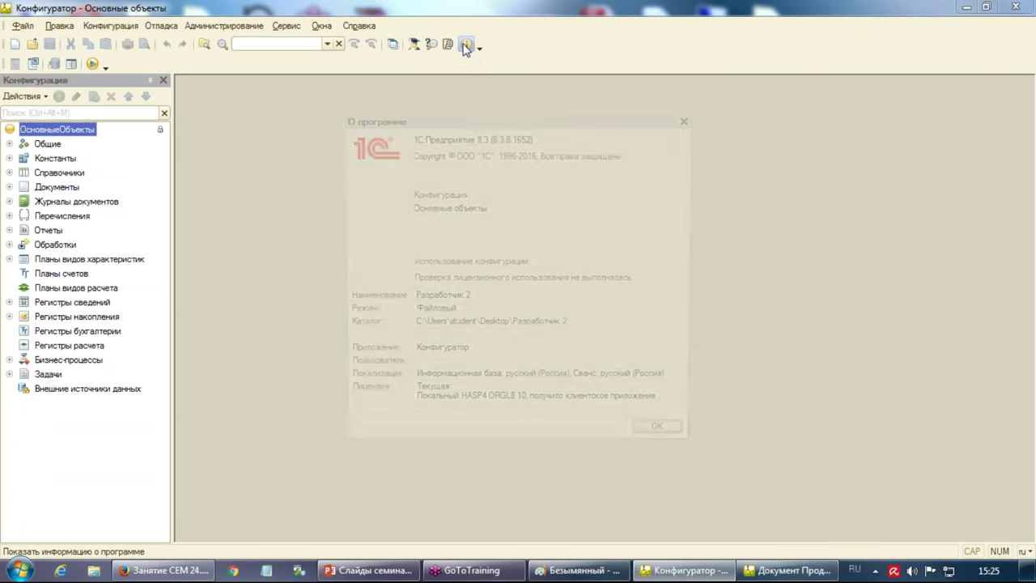
pyautogui.click(651, 435)
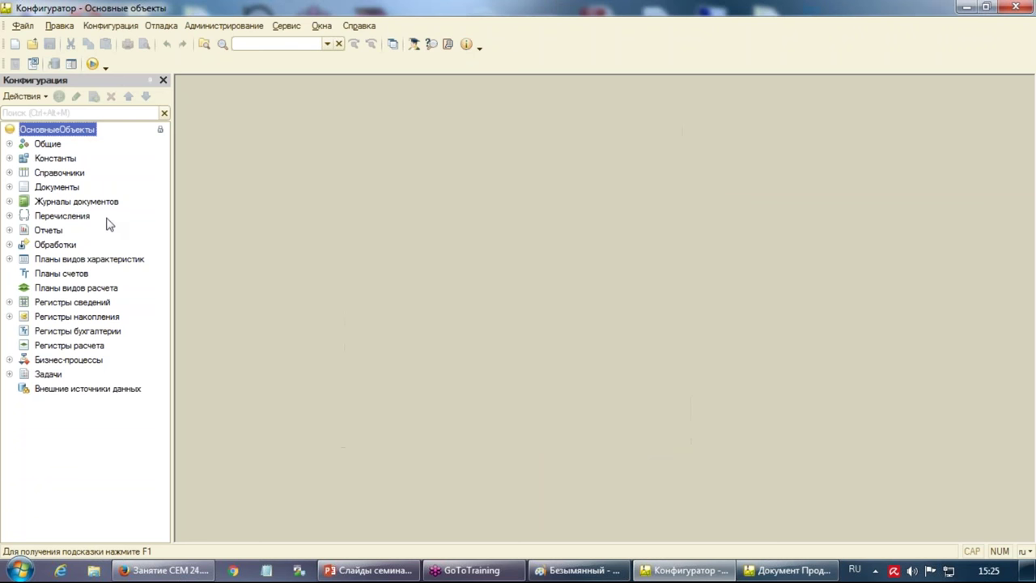
# Expand the forms of the document ПродажаТоваров in the configuration tree and widen the tree to show the full names
pyautogui.click(9, 187)
pyautogui.click(24, 231)
pyautogui.click(24, 230)
pyautogui.click(24, 244)
pyautogui.click(38, 287)
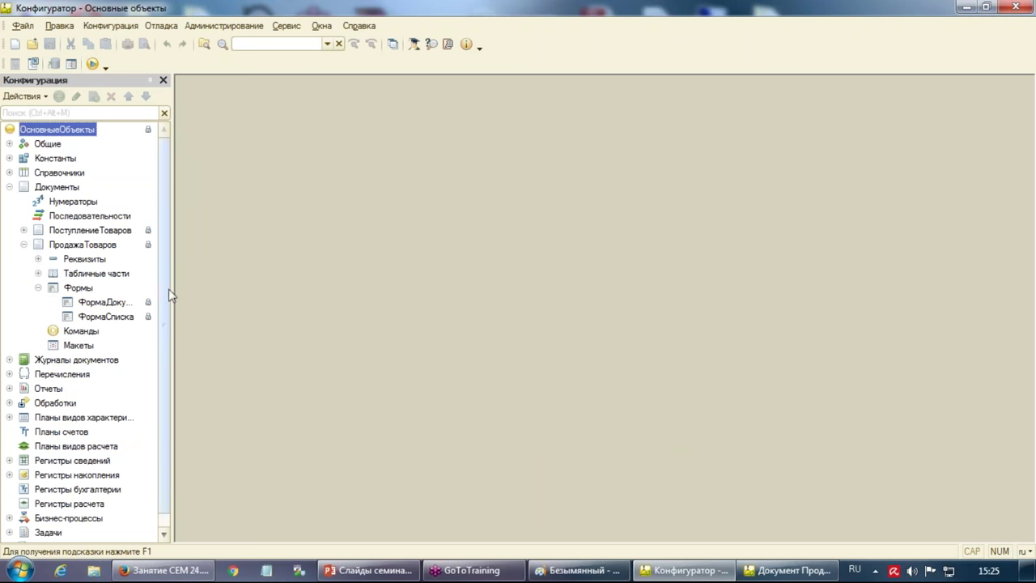
pyautogui.moveTo(170, 292); pyautogui.dragTo(243, 290)
# Try to capture ФормаДокумента of ПродажаТоваров in the repository from Разработчик 2
pyautogui.click(126, 303)
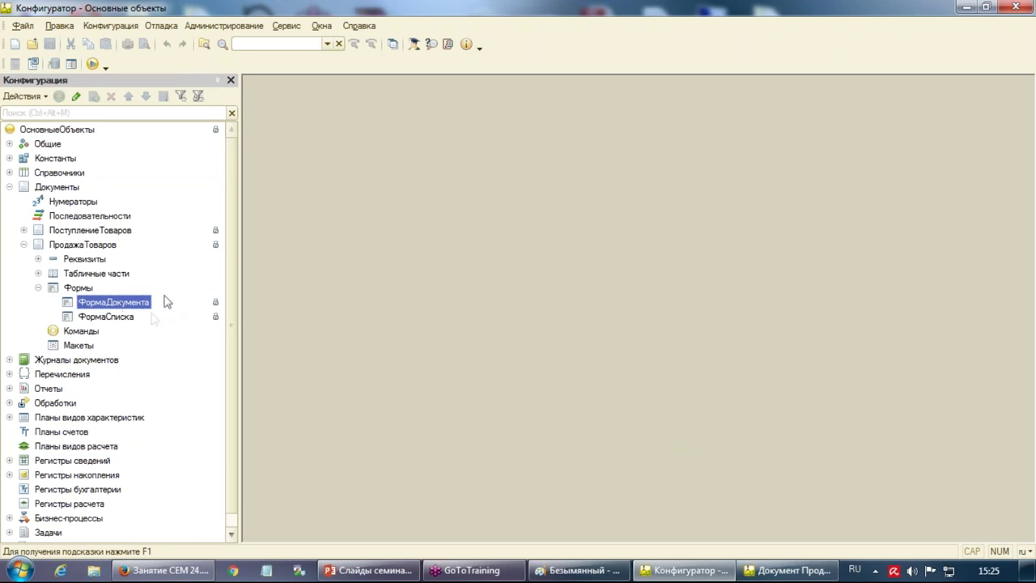
pyautogui.rightClick(125, 306)
pyautogui.click(186, 294)
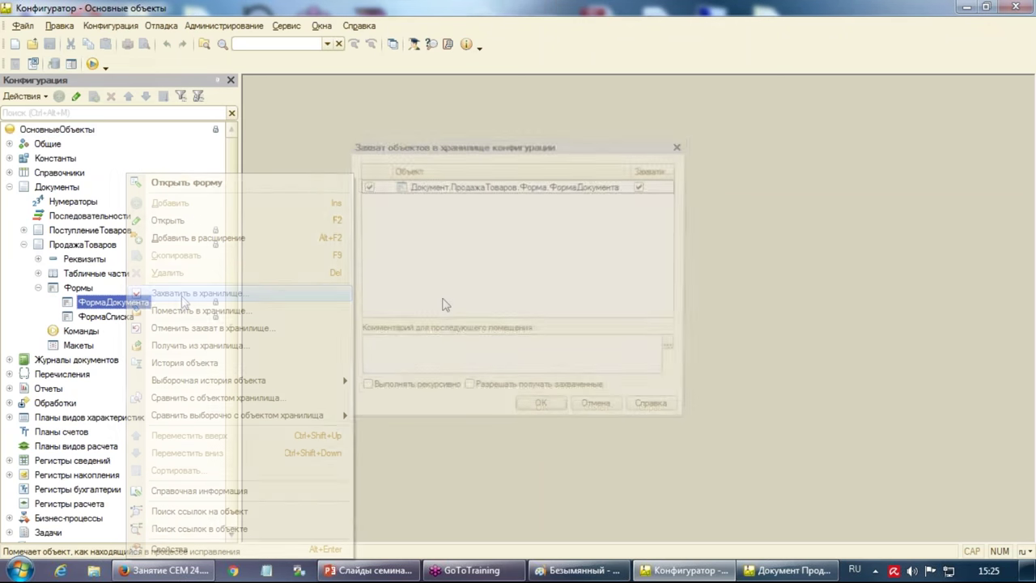
pyautogui.click(544, 404)
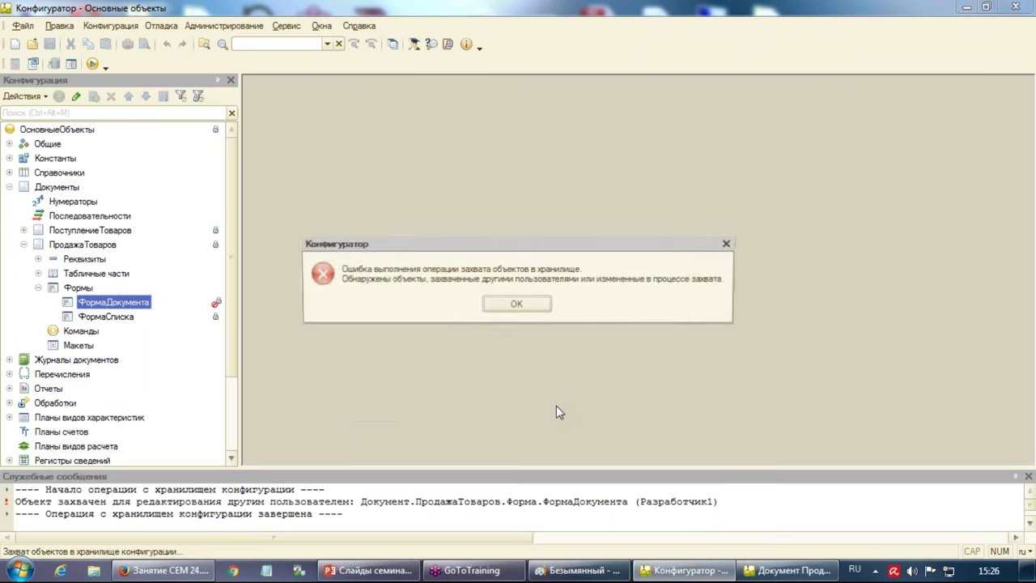
pyautogui.click(542, 308)
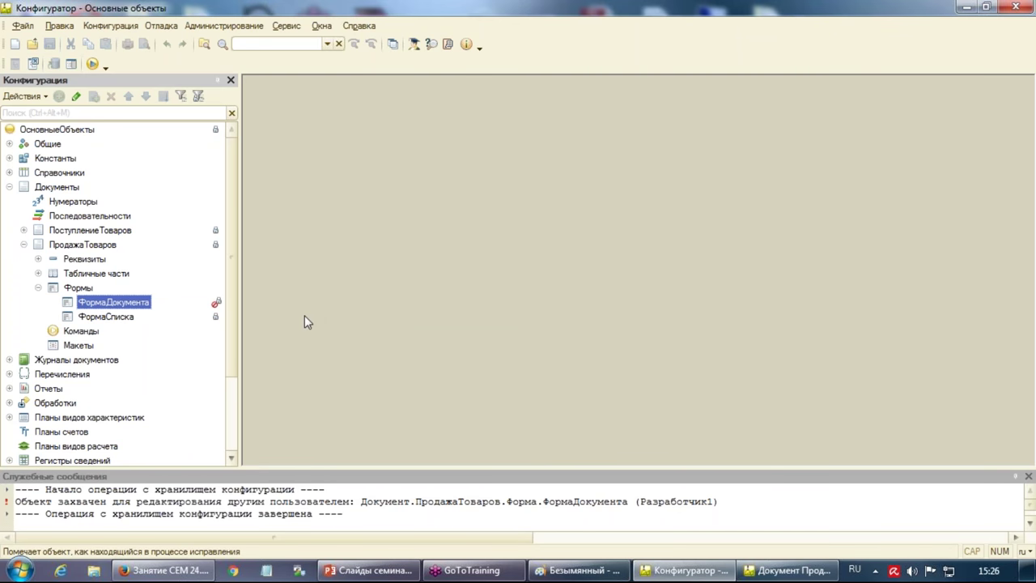
# Switch to the Разработчик 1 Configurator, move Комментарий below Группа2 in ФормаДокумента of ПродажаТоваров, and close the form editor
pyautogui.moveTo(219, 308)
pyautogui.click(686, 571)
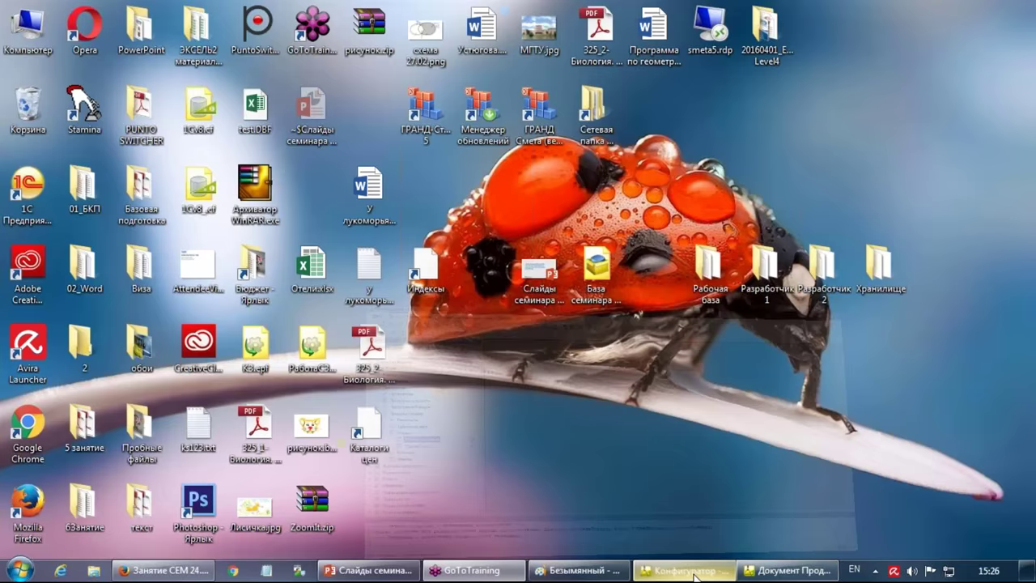
pyautogui.click(772, 571)
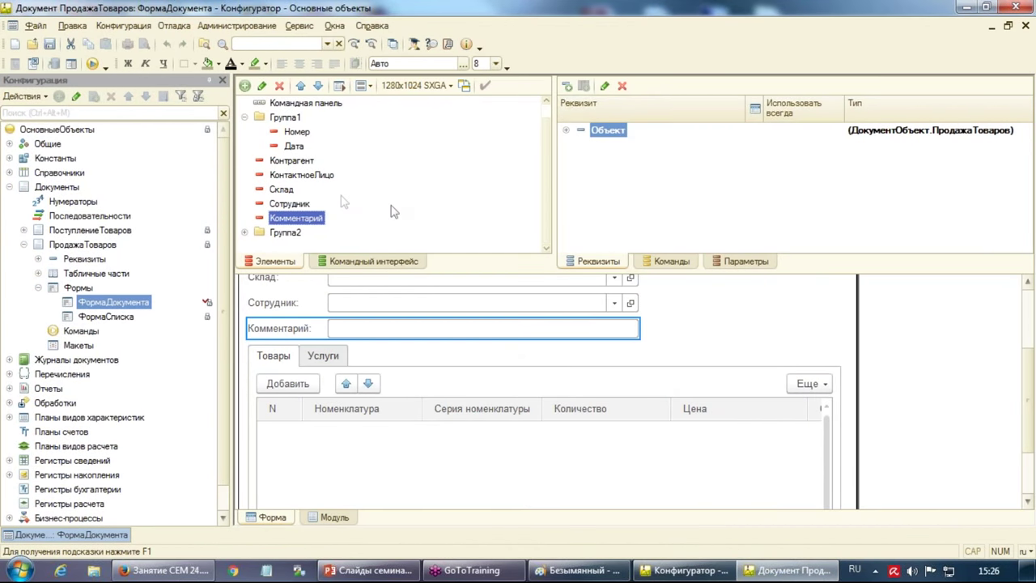
pyautogui.click(318, 85)
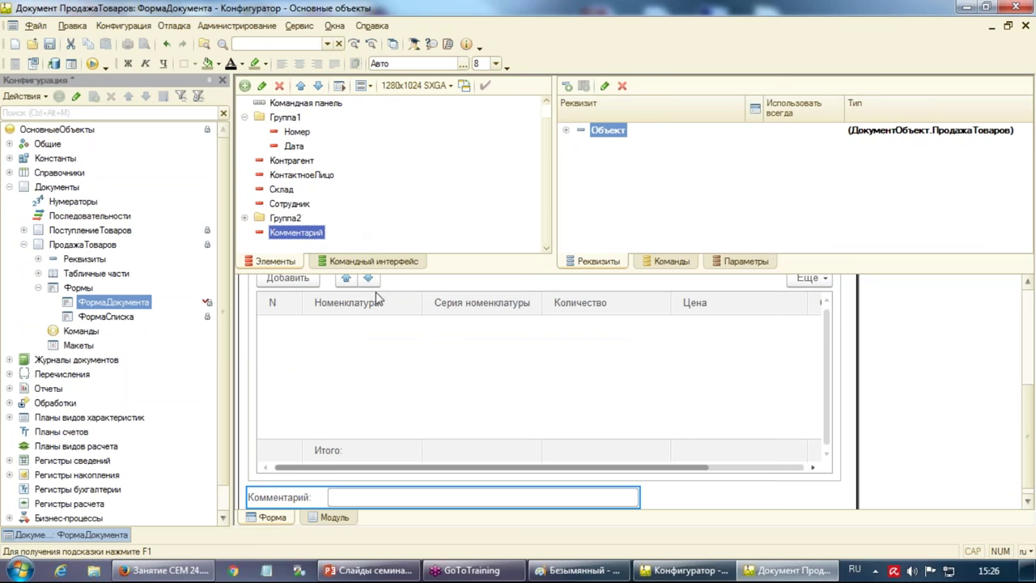
pyautogui.click(1026, 26)
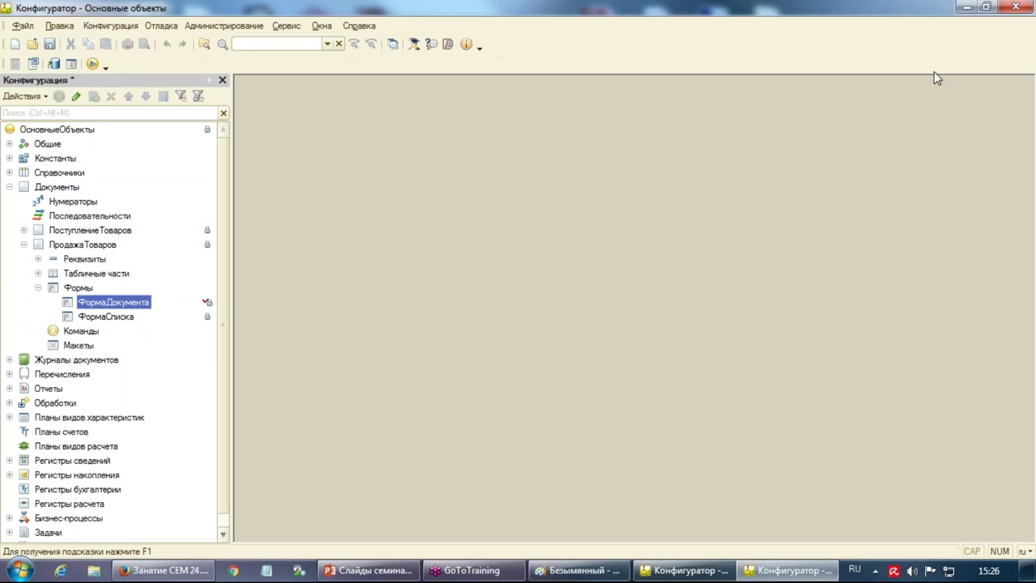
# Save the configuration and place ФормаДокумента in the repository with the recent comment "Изменено положение комментария в форме документа" inserted twice, and close the service messages
pyautogui.rightClick(121, 312)
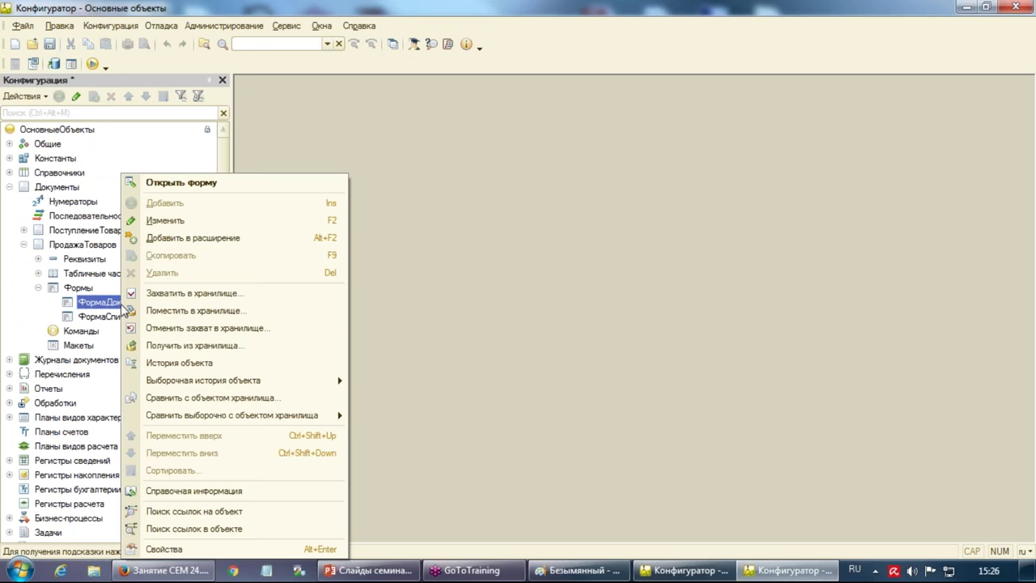
pyautogui.click(208, 317)
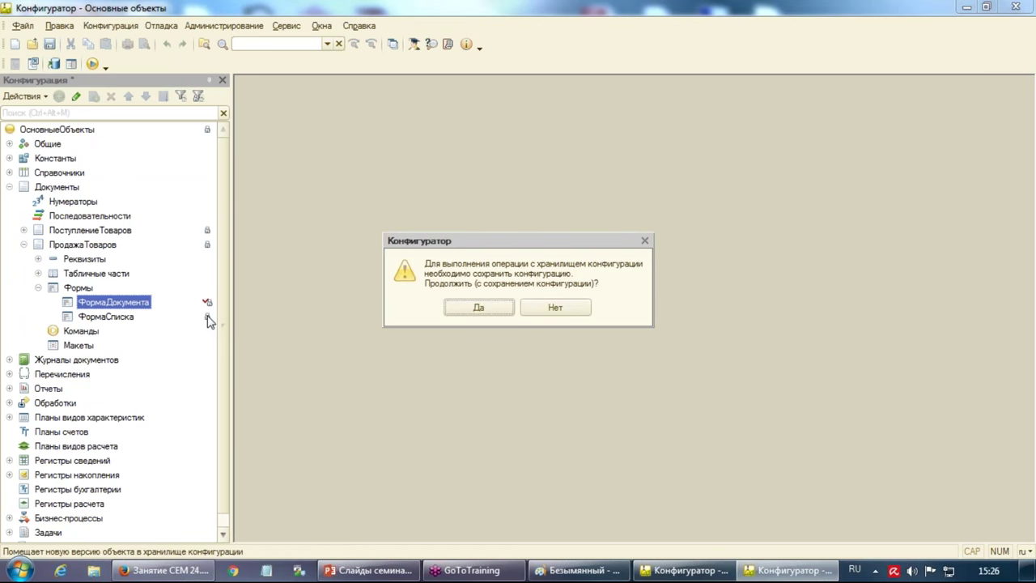
pyautogui.click(458, 314)
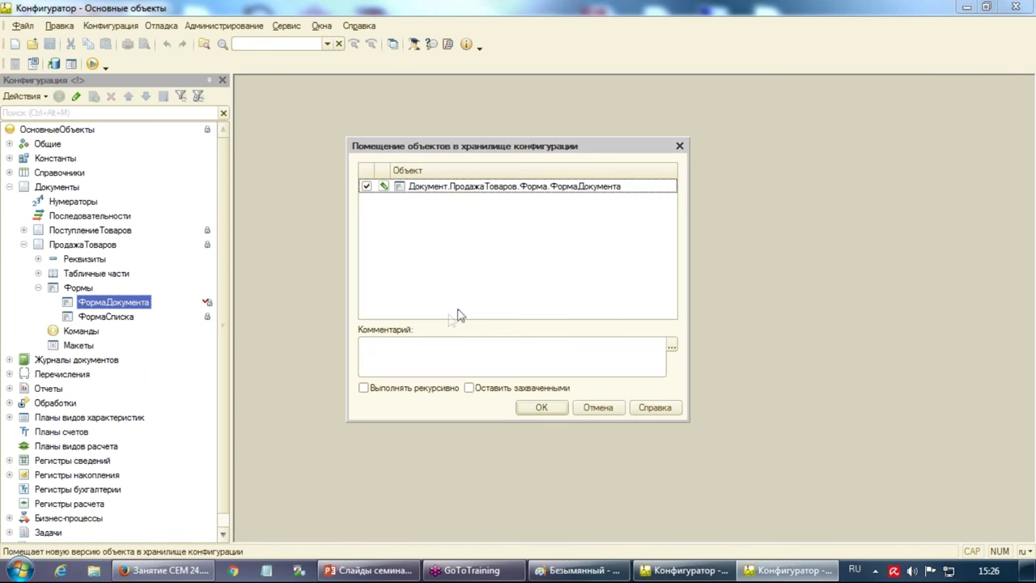
pyautogui.click(672, 346)
pyautogui.doubleClick(501, 248)
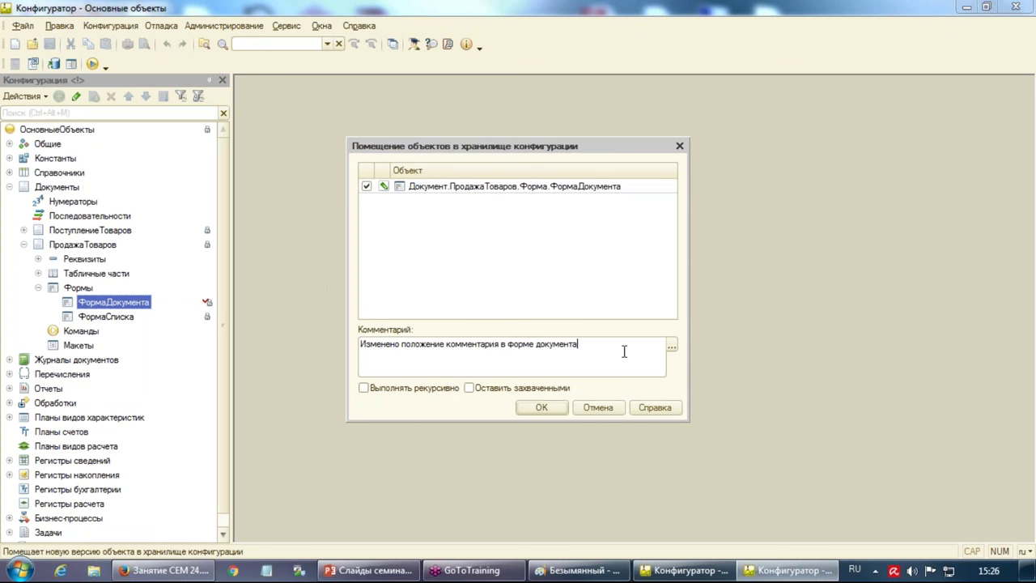
pyautogui.click(671, 346)
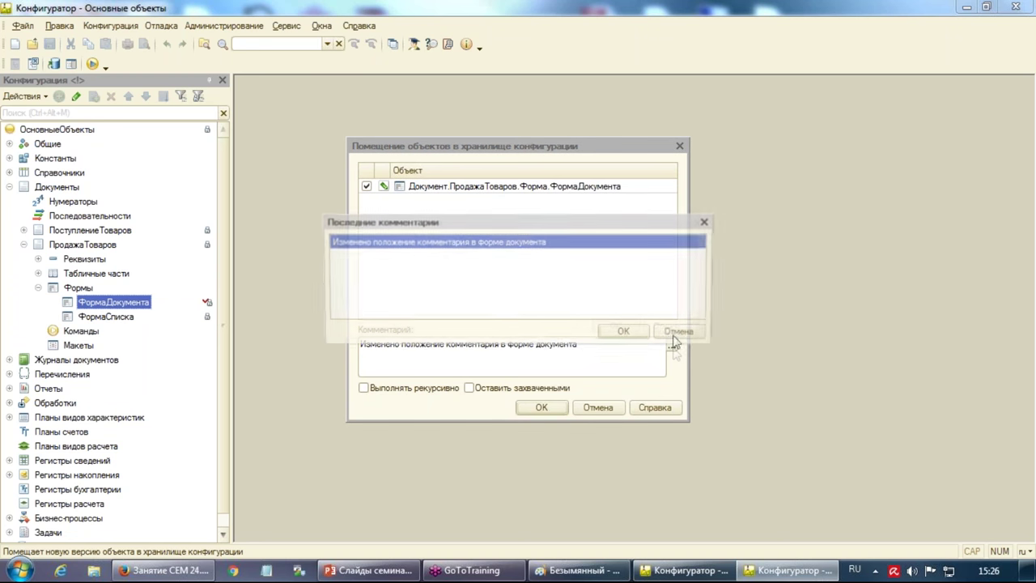
pyautogui.click(639, 335)
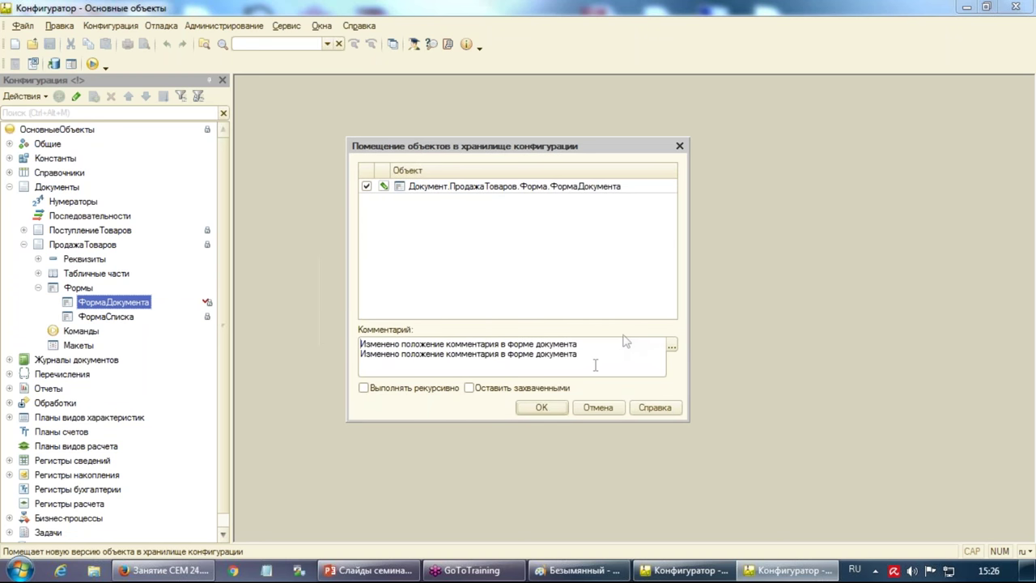
pyautogui.click(543, 409)
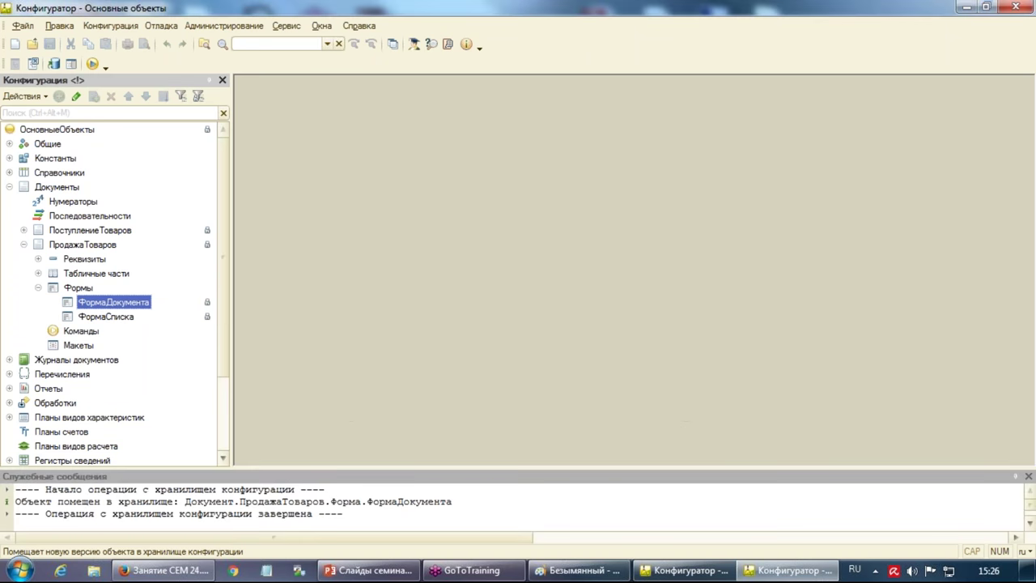
pyautogui.click(1028, 476)
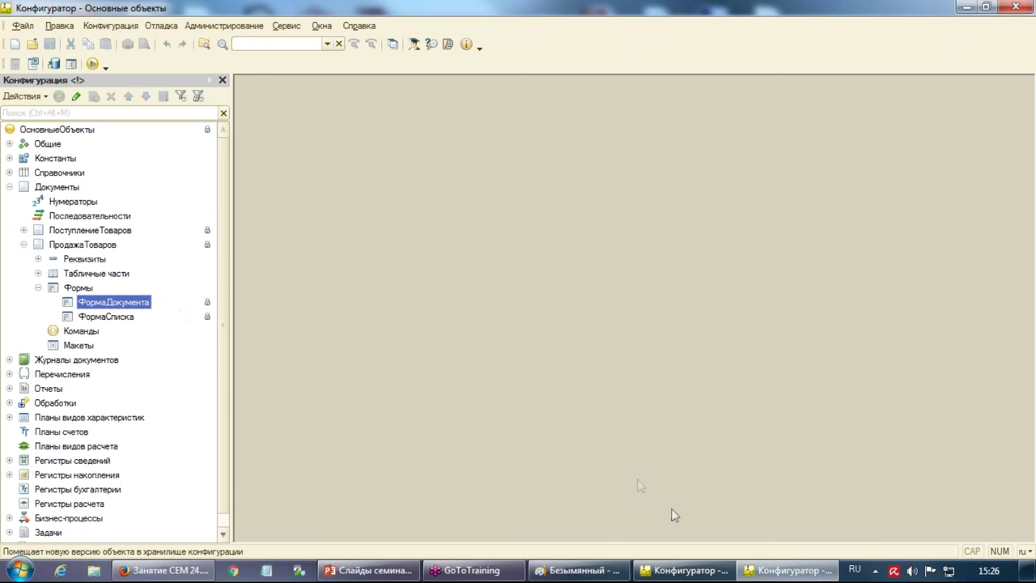
# Switch to the Paint diagram and draw one arrow from Разр. 1 to the repository and another from the repository to Разр. 2
pyautogui.click(595, 570)
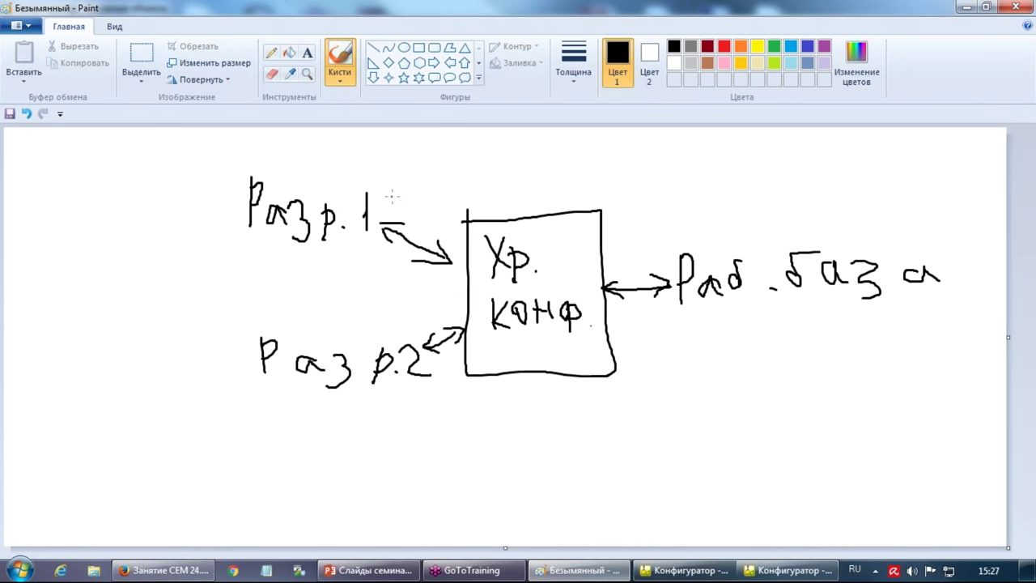
pyautogui.moveTo(402, 204)
pyautogui.mouseDown()
pyautogui.moveTo(464, 234)
pyautogui.moveTo(431, 238)
pyautogui.mouseUp()
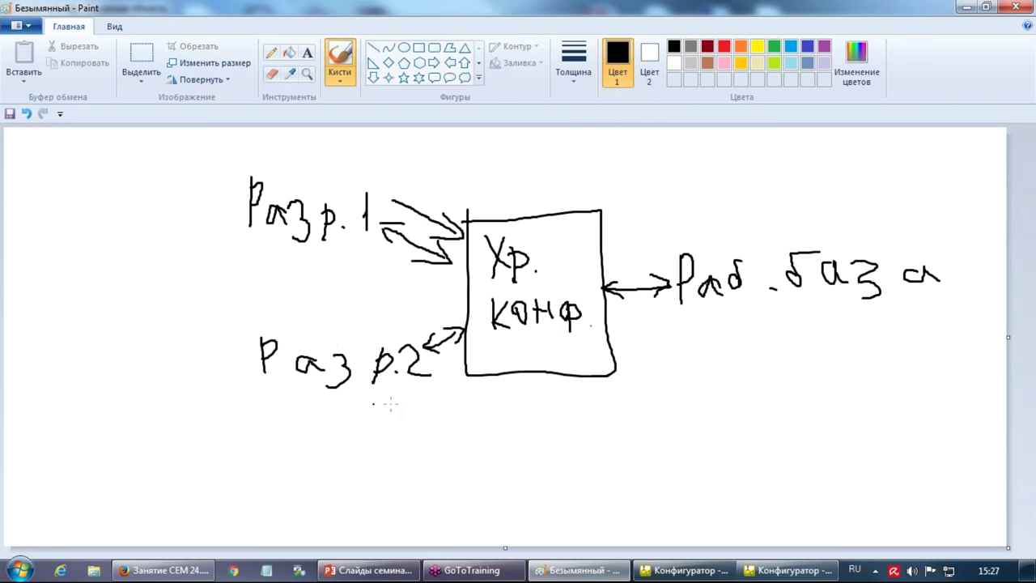
pyautogui.moveTo(450, 300); pyautogui.dragTo(402, 328)
# Check the infobase name of the Разработчик 1 Configurator, switch to Разработчик 2, and close its service messages
pyautogui.click(790, 570)
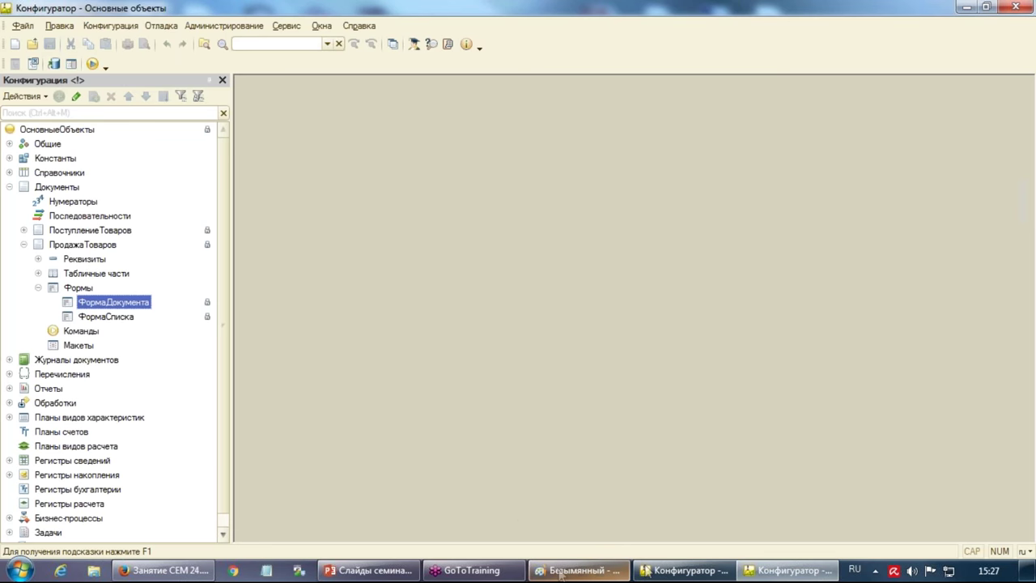
pyautogui.click(467, 44)
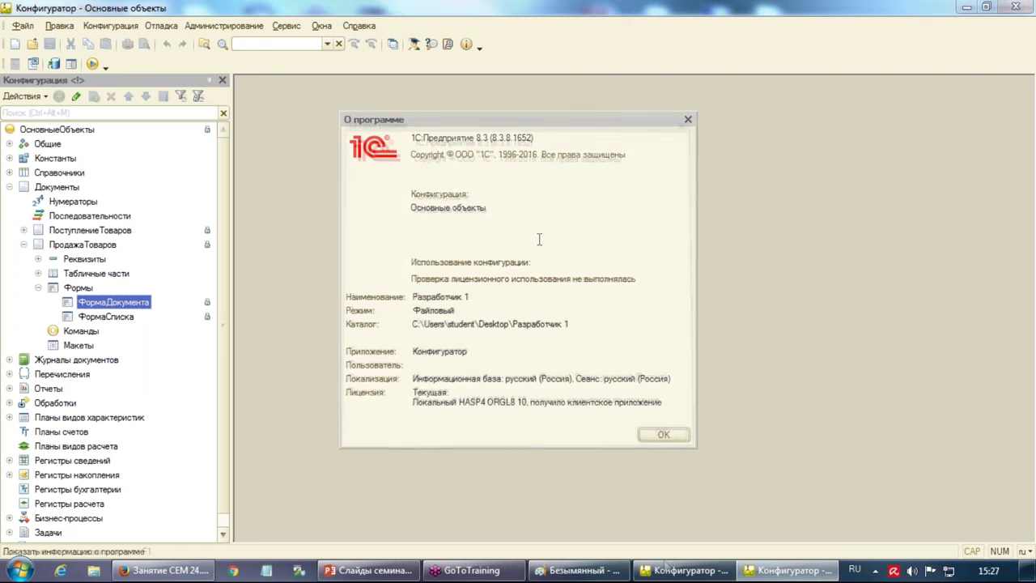
pyautogui.press('Escape')
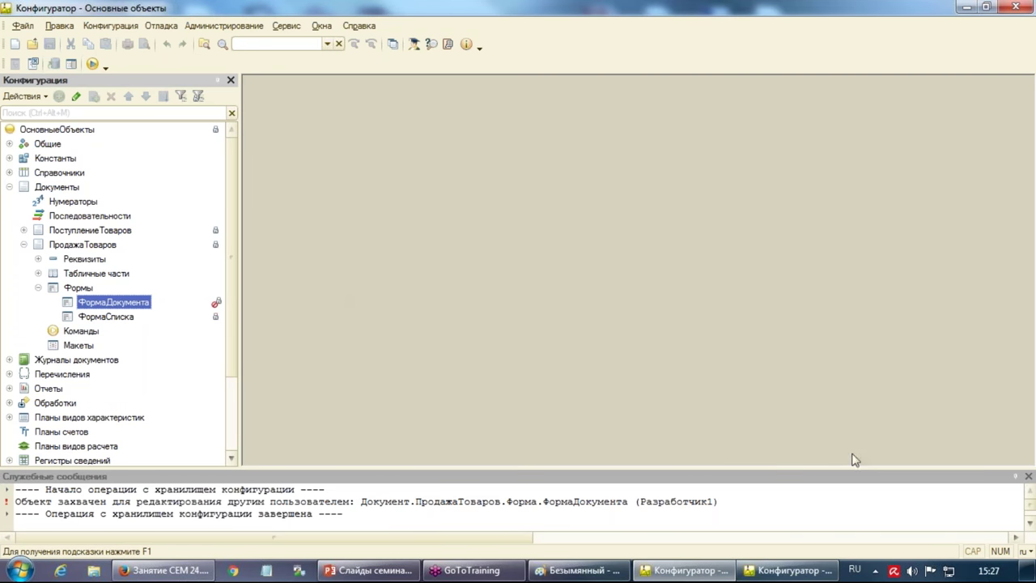
pyautogui.click(1029, 476)
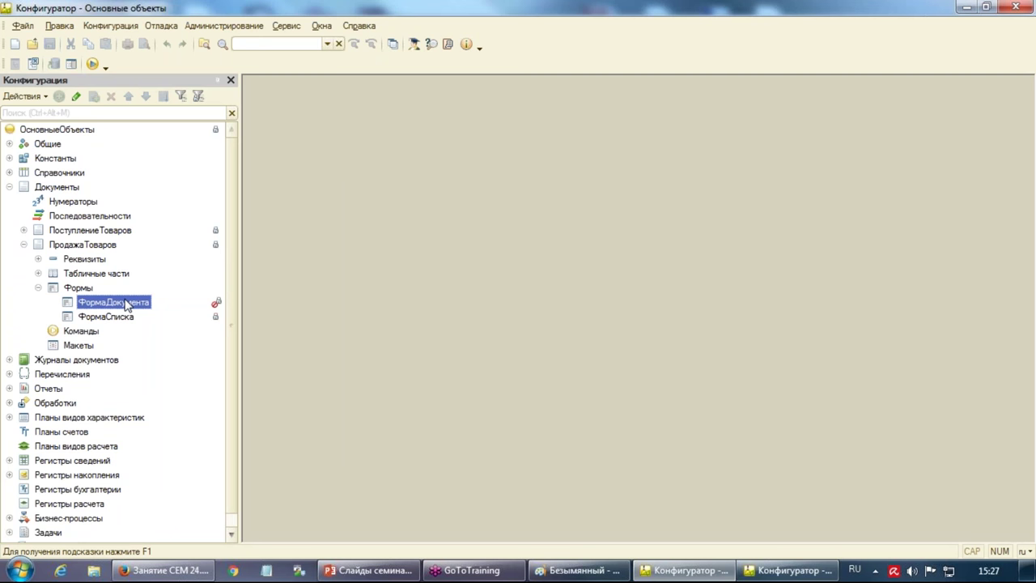
# Refresh the repository statuses in Разработчик 2, update its configuration from the repository, and highlight the received object in the service messages
pyautogui.click(103, 26)
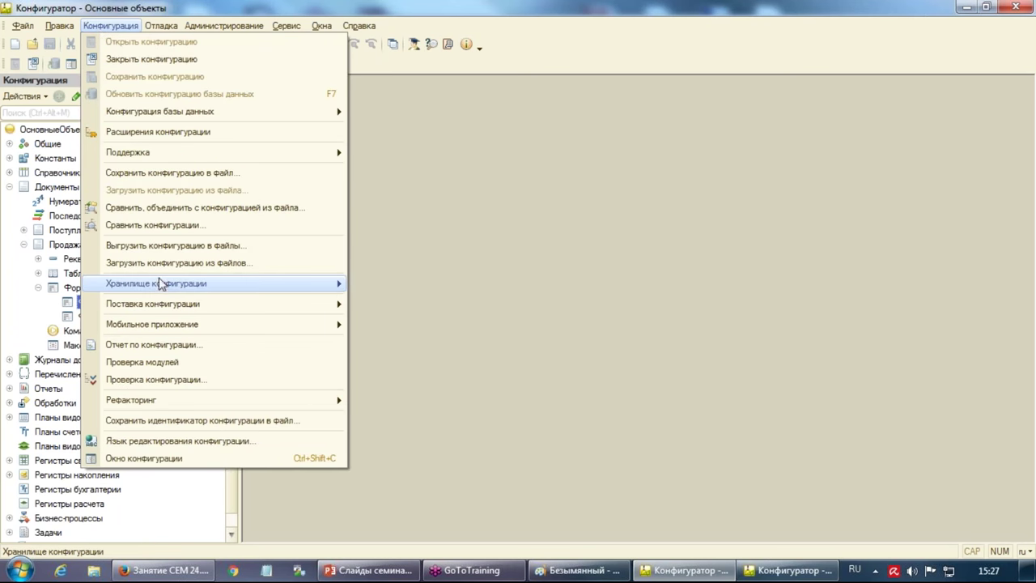
pyautogui.moveTo(162, 290)
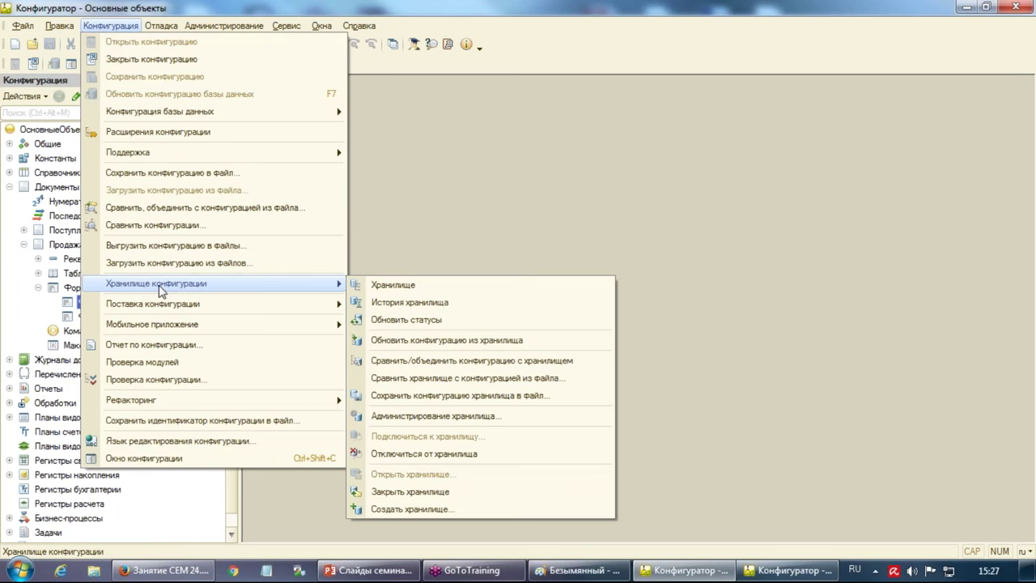
pyautogui.click(466, 324)
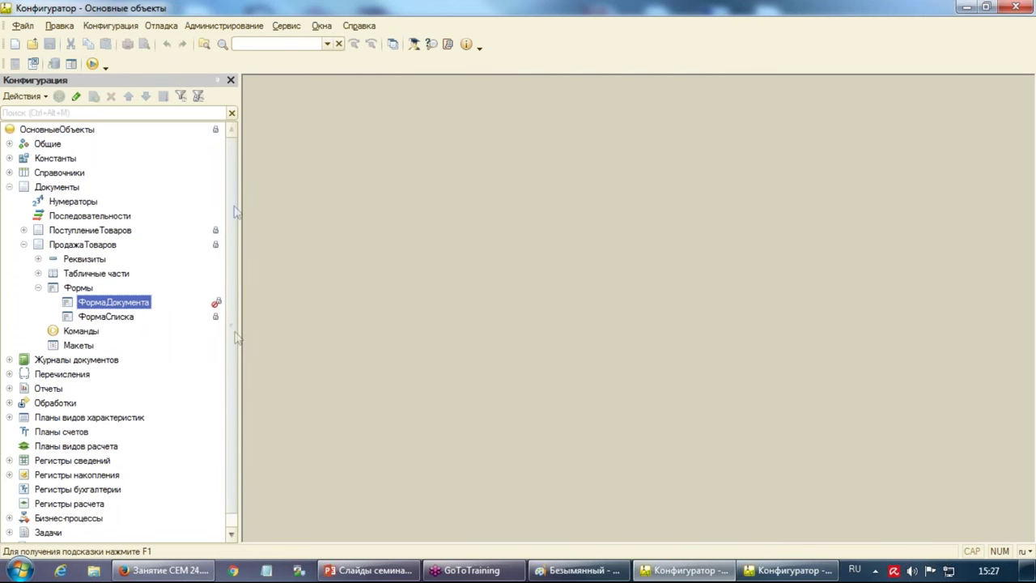
pyautogui.click(110, 25)
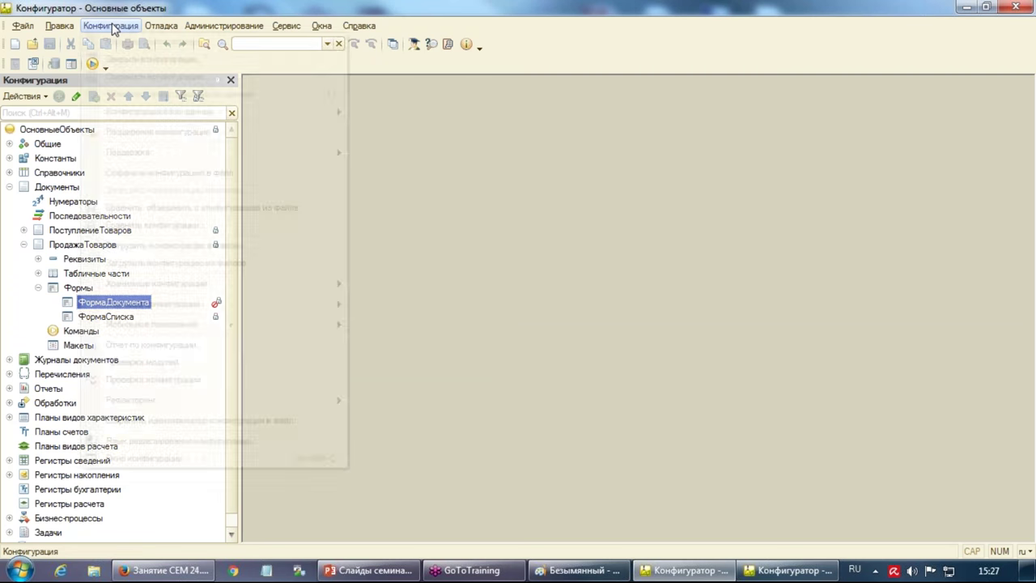
pyautogui.moveTo(217, 287)
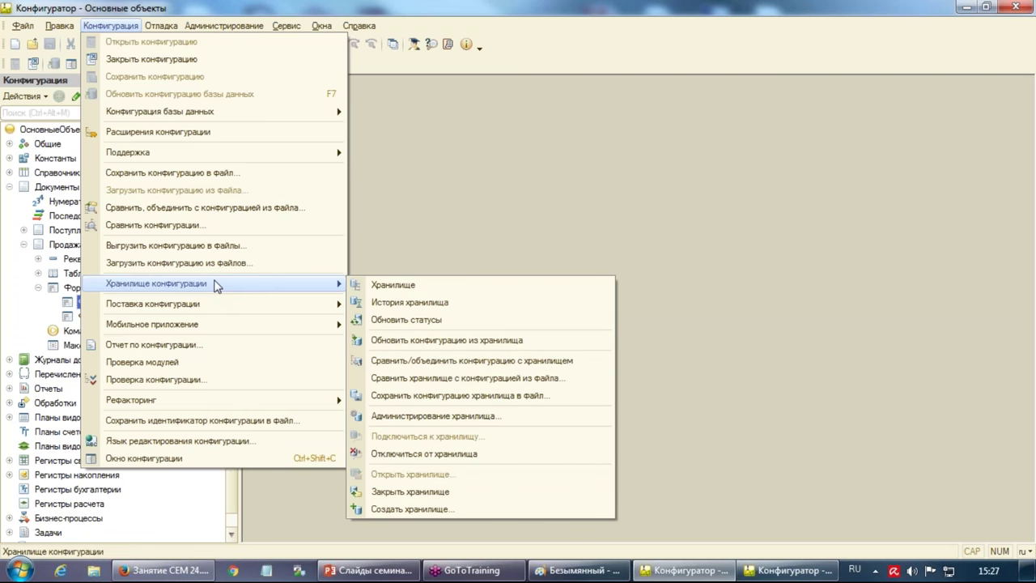
pyautogui.click(444, 341)
pyautogui.moveTo(447, 502); pyautogui.dragTo(181, 503)
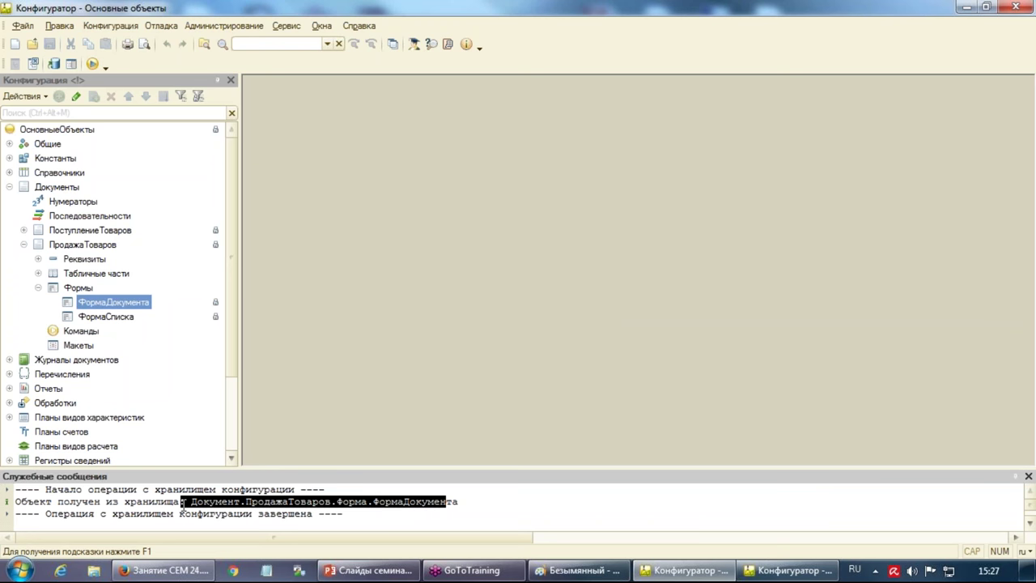
pyautogui.click(113, 302)
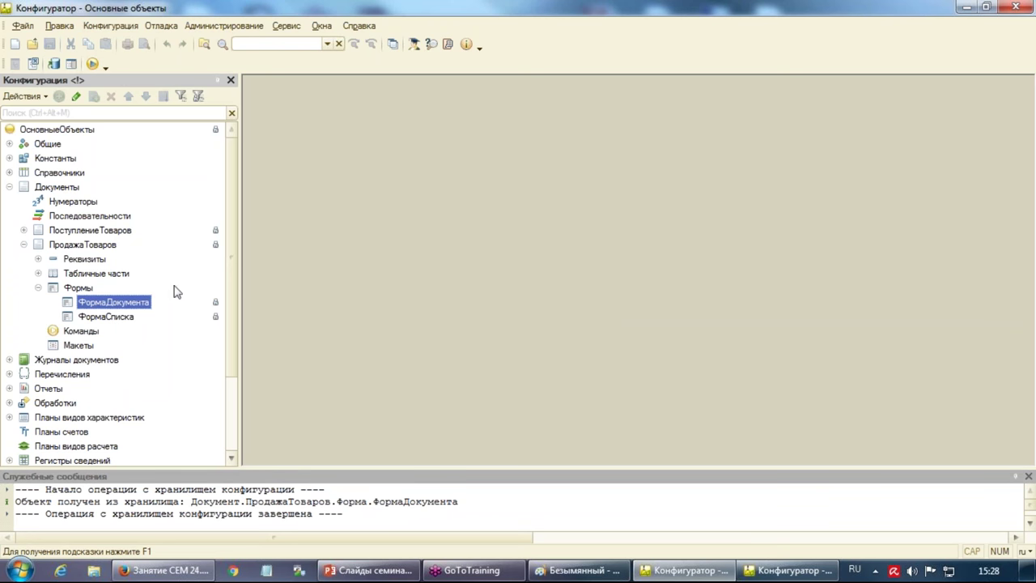
# Review the repository diagram in Paint and check the infobase names of both Configurator windows in the program information, ending on Разработчик 2
pyautogui.click(620, 573)
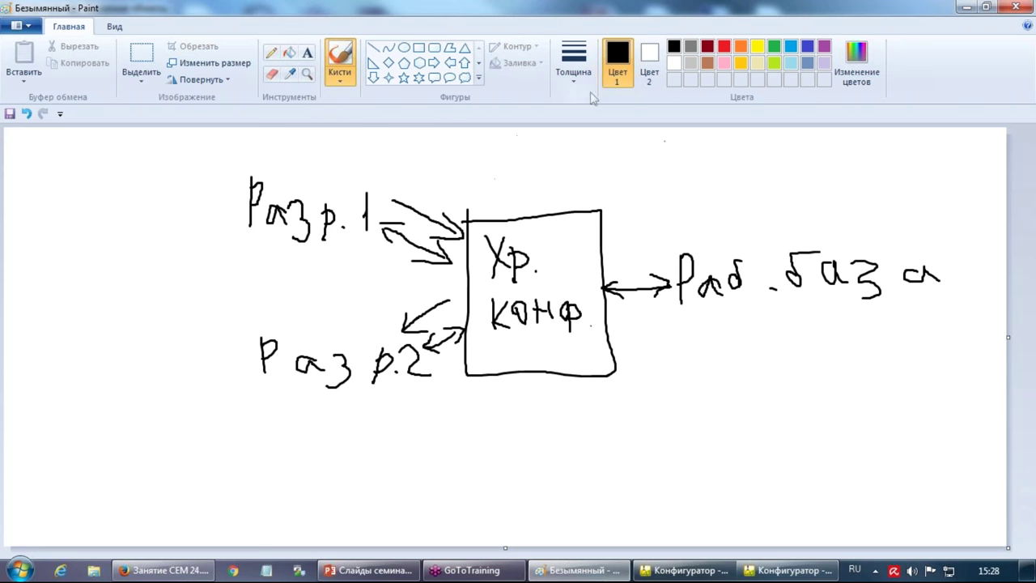
pyautogui.click(786, 570)
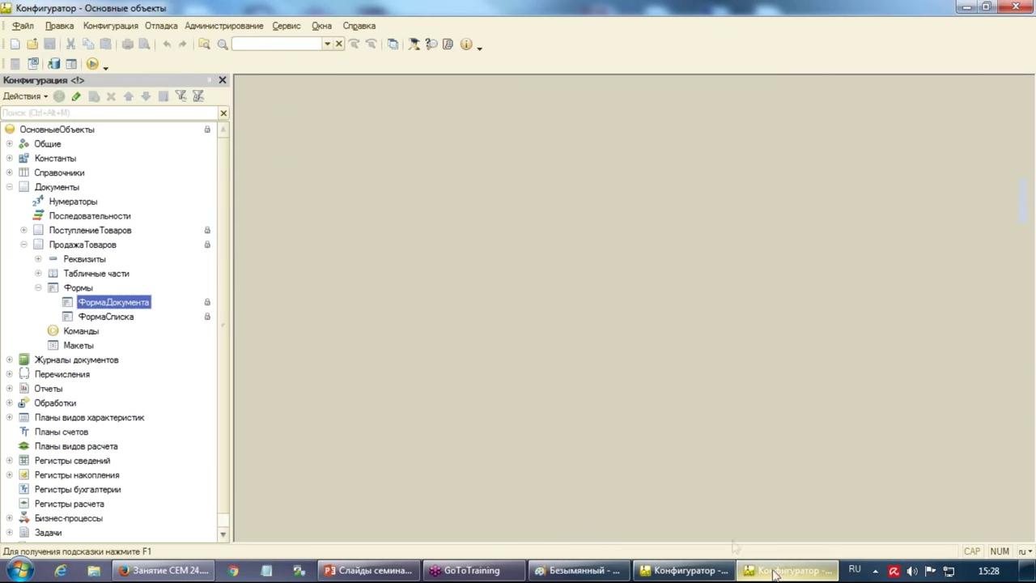
pyautogui.click(431, 44)
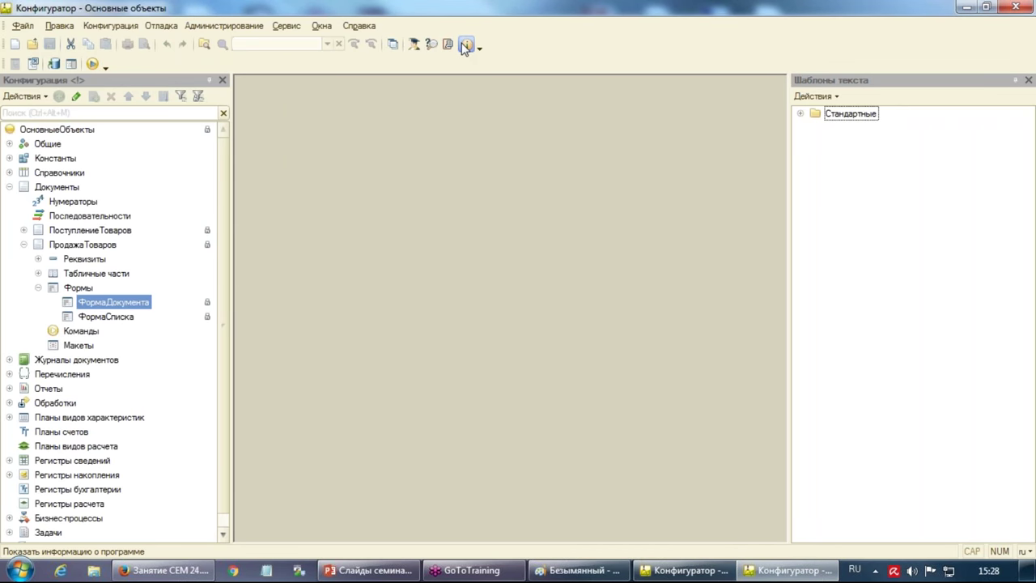
pyautogui.click(467, 44)
pyautogui.click(664, 435)
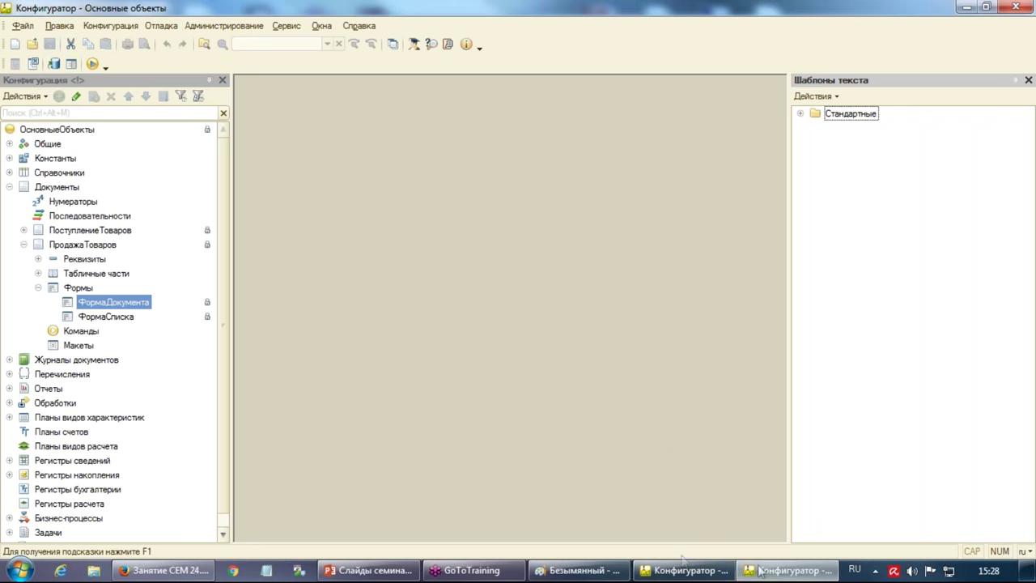
pyautogui.click(779, 570)
pyautogui.click(684, 570)
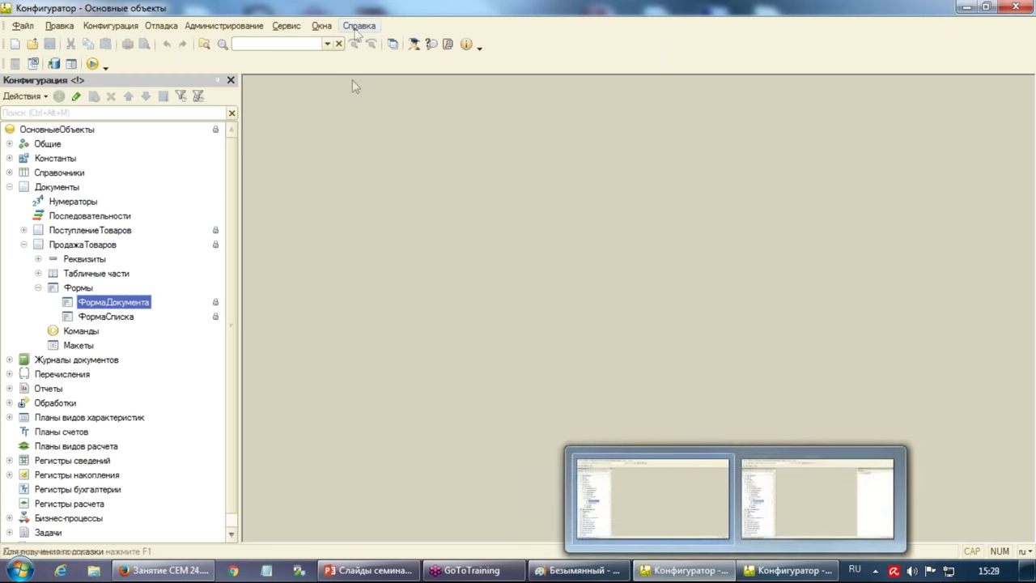
pyautogui.click(466, 46)
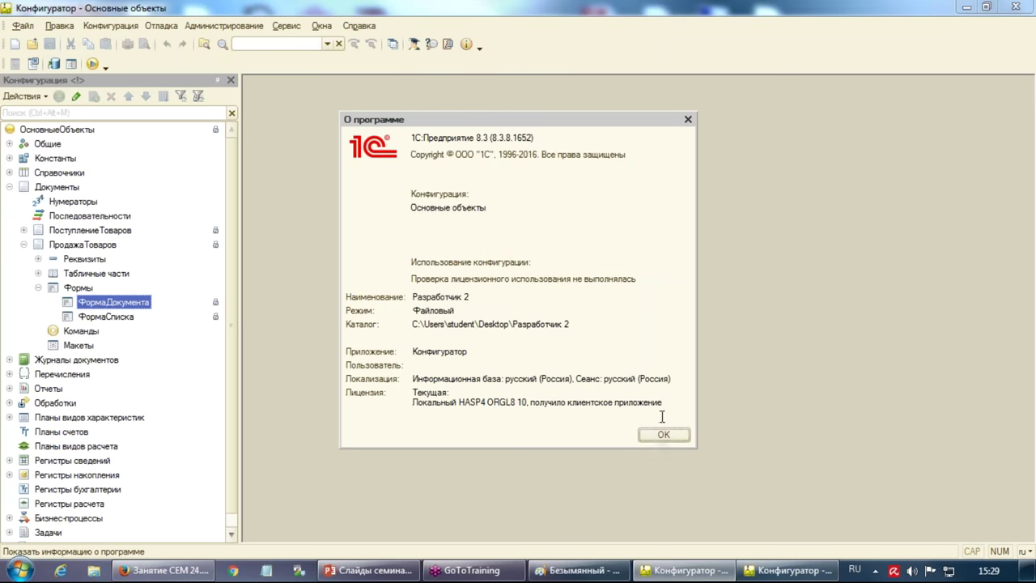
pyautogui.click(664, 435)
# Collapse the documents branch in the configuration tree and expand the attributes of the catalog Номенклатура
pyautogui.click(23, 245)
pyautogui.click(9, 187)
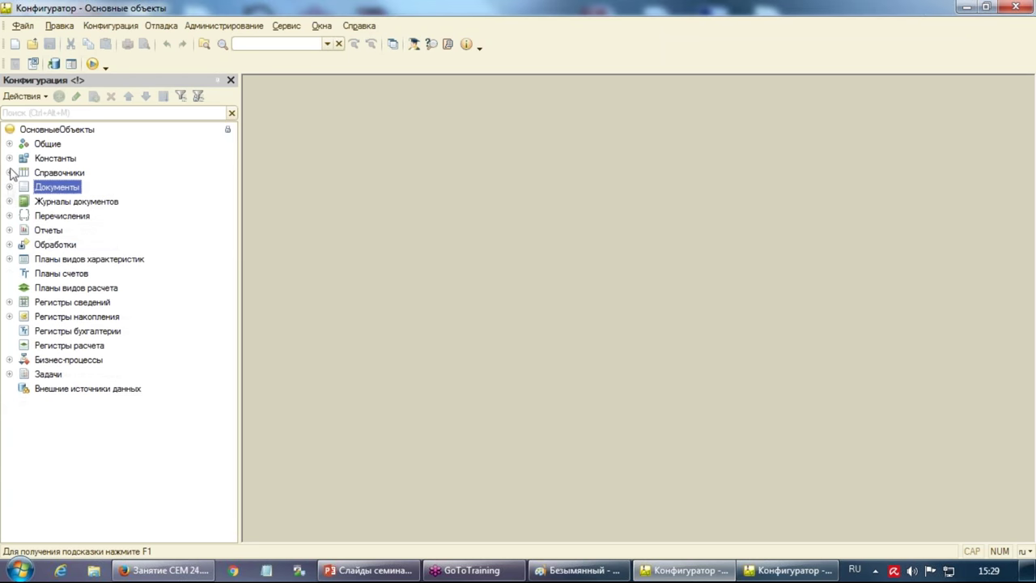
pyautogui.click(9, 173)
pyautogui.click(39, 174)
pyautogui.click(45, 217)
pyautogui.click(23, 215)
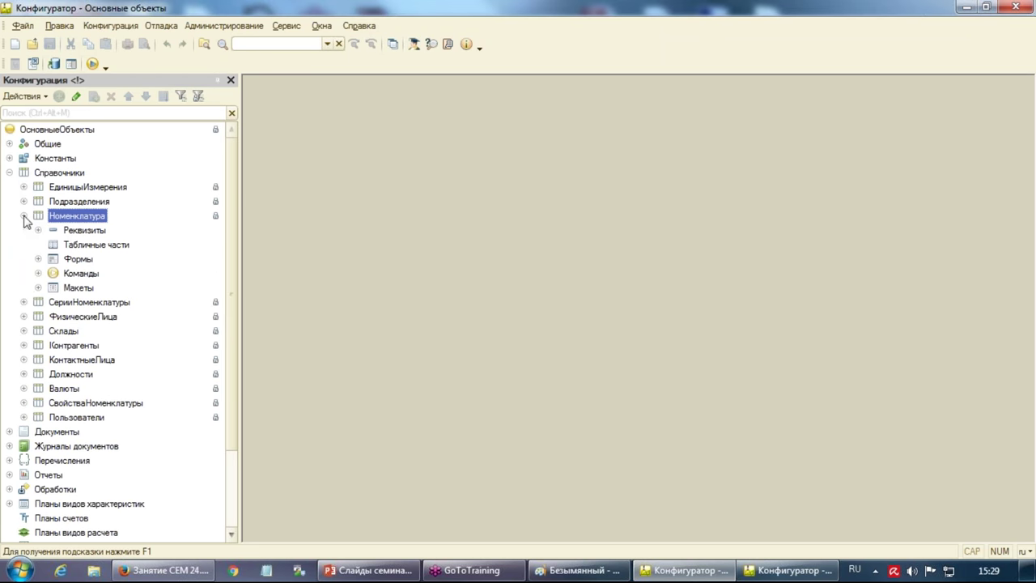
pyautogui.click(38, 230)
# Check whether a new attribute can be added to the catalog Номенклатура, and select the catalog itself
pyautogui.rightClick(84, 231)
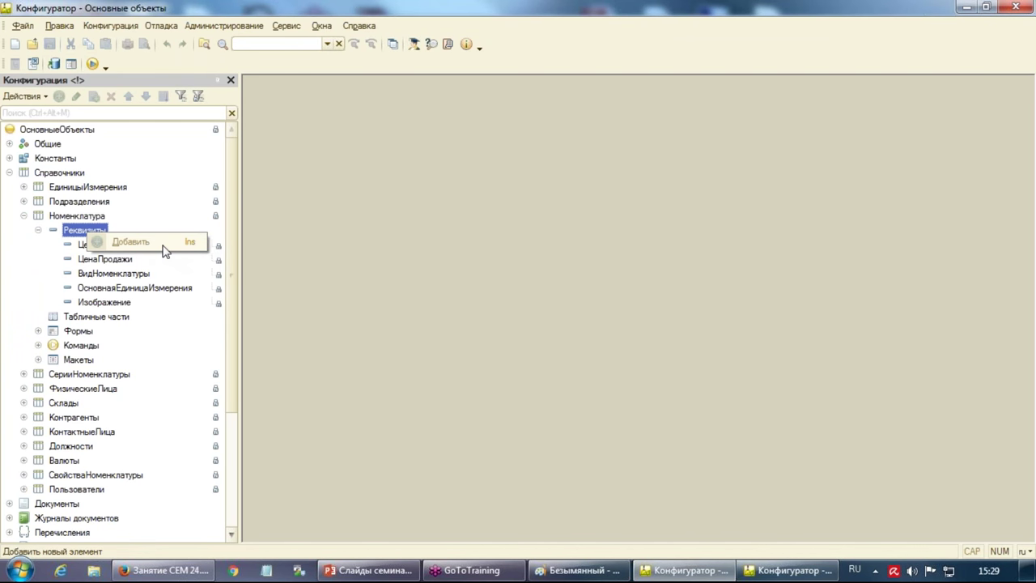
pyautogui.click(103, 233)
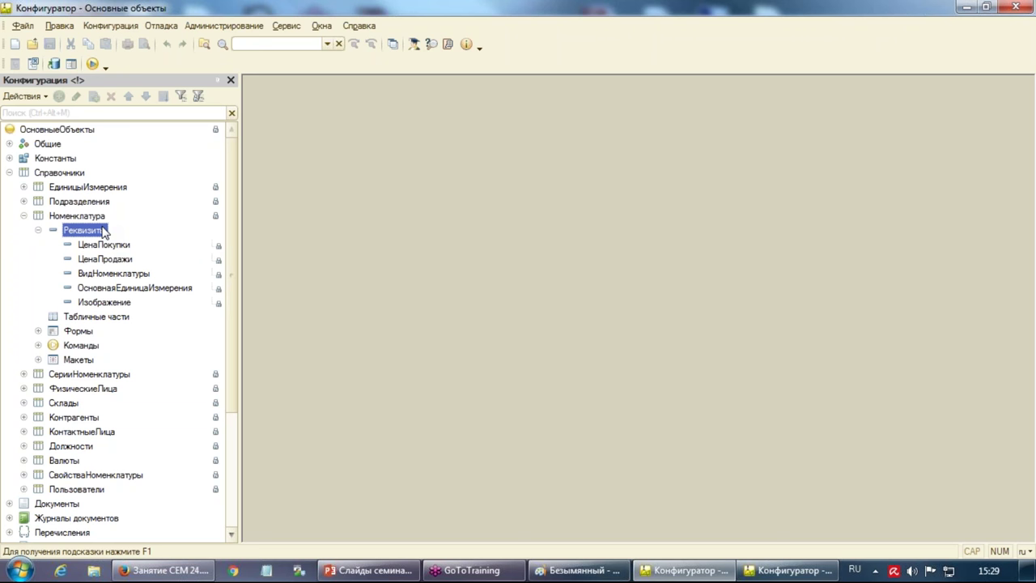
pyautogui.click(95, 217)
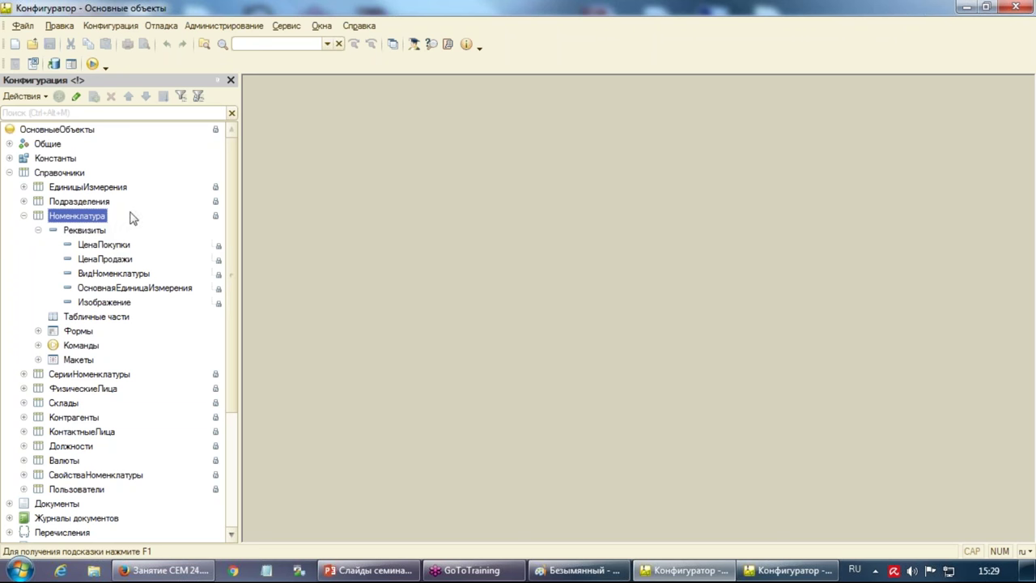
# Lock the Номенклатура catalog in the configuration repository with the comment "Добавлен реквизит Весовой"
pyautogui.rightClick(89, 219)
pyautogui.click(217, 290)
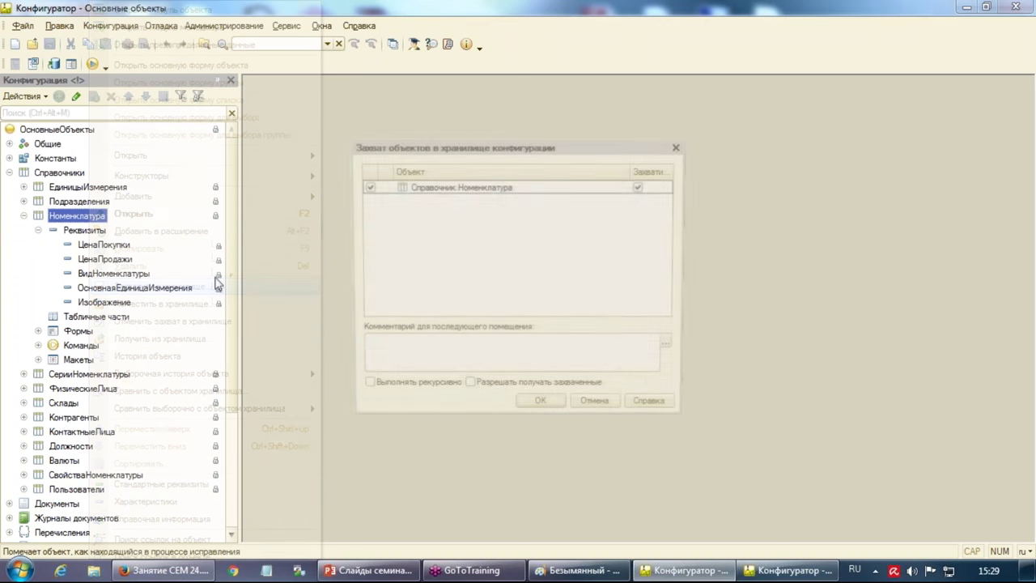
pyautogui.click(525, 354)
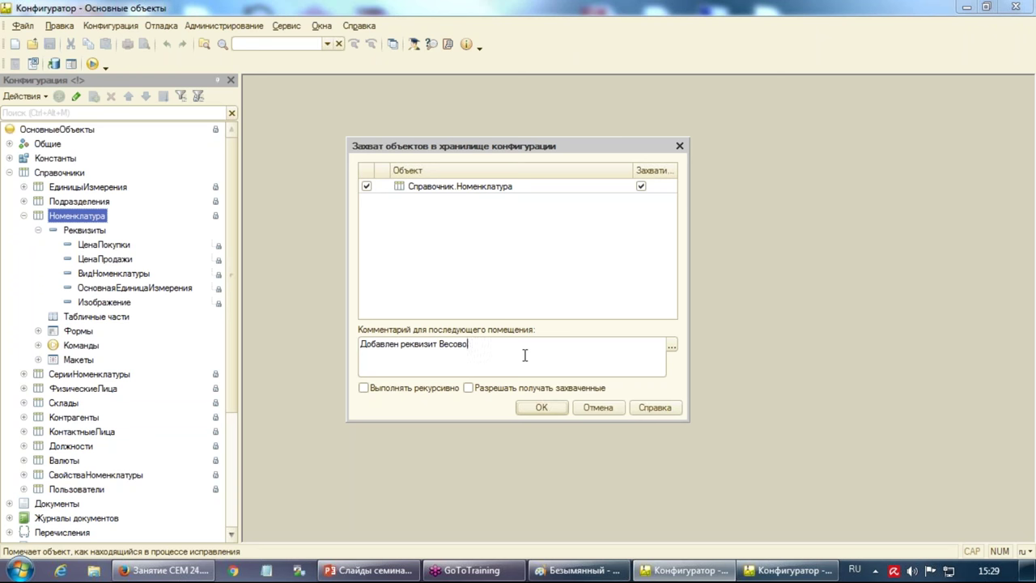
pyautogui.click(544, 408)
# Examine the repository lock status of the Номенклатура catalog and its attributes, item form and commands
pyautogui.moveTo(219, 217)
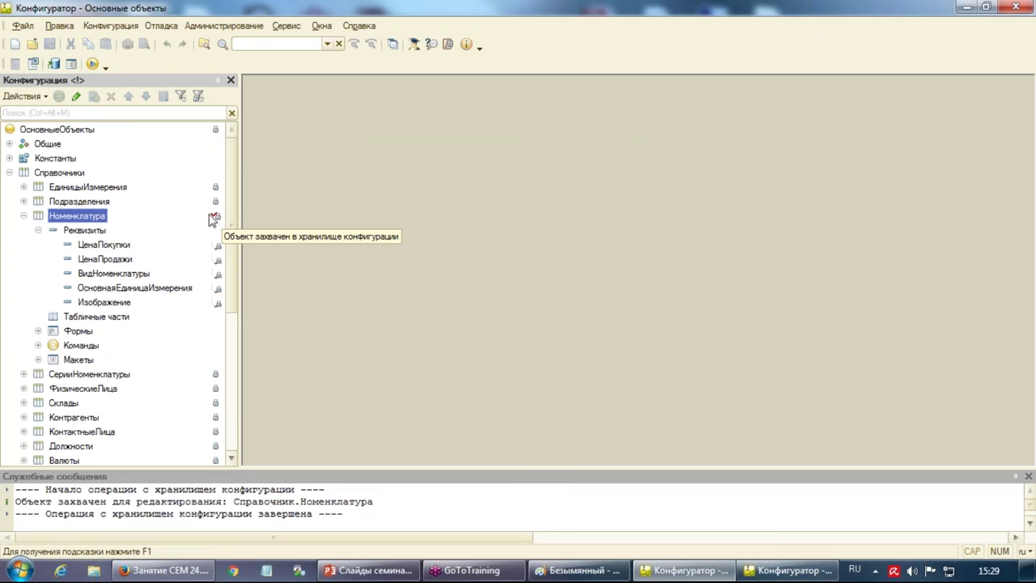
pyautogui.click(109, 246)
pyautogui.click(113, 275)
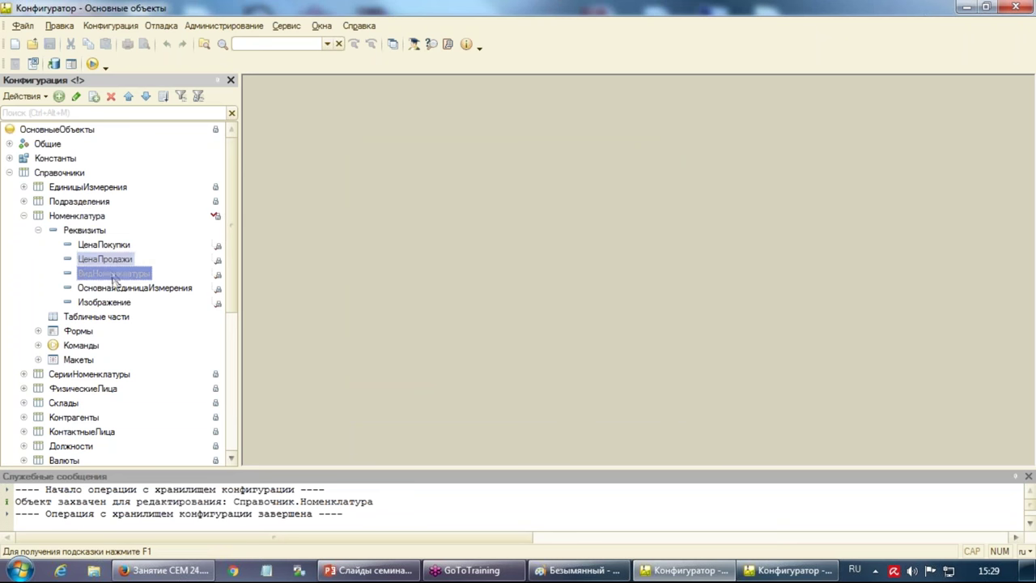
pyautogui.click(115, 288)
pyautogui.click(114, 303)
pyautogui.click(109, 247)
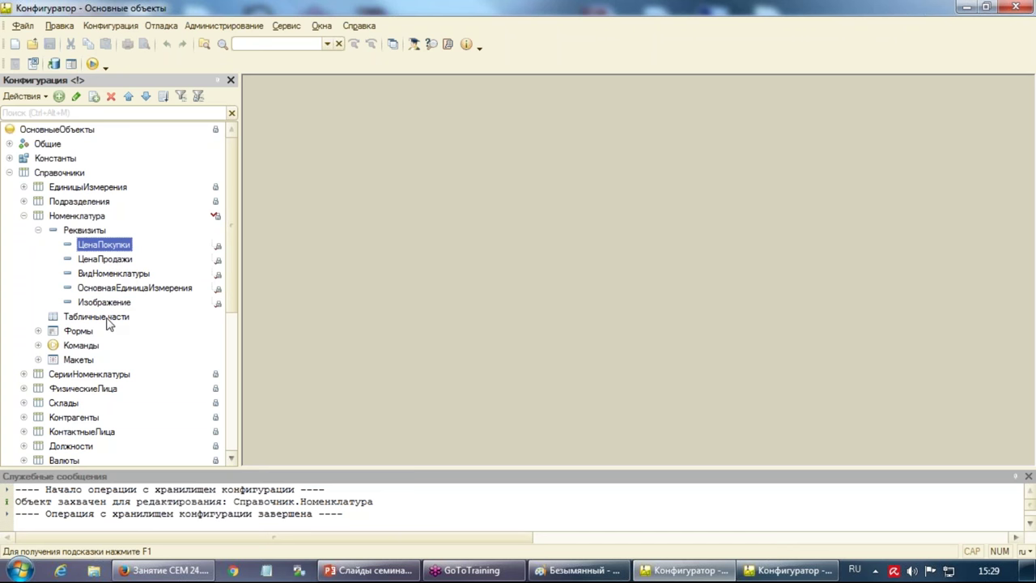
pyautogui.click(38, 332)
pyautogui.click(121, 346)
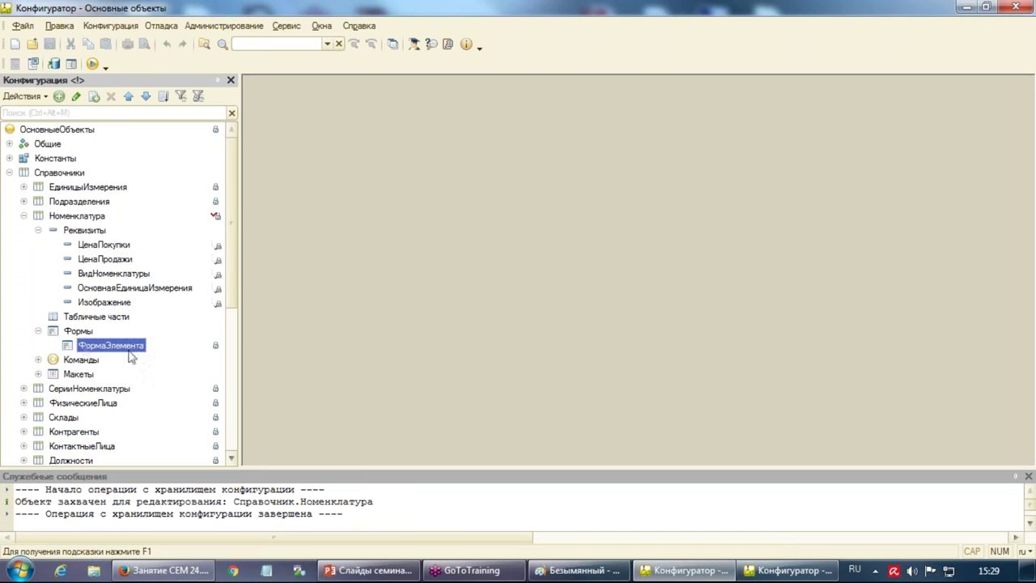
pyautogui.click(39, 360)
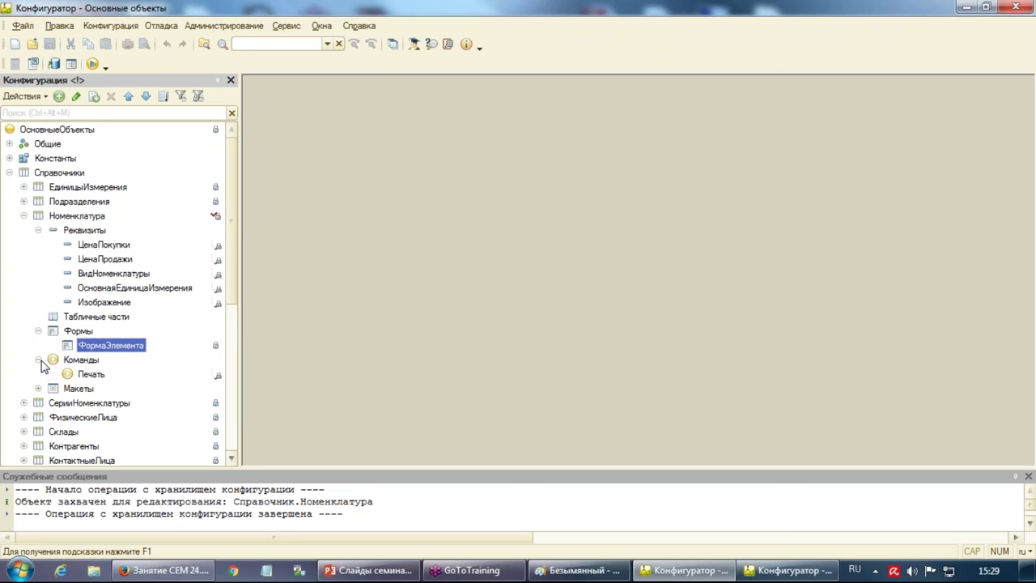
pyautogui.click(38, 360)
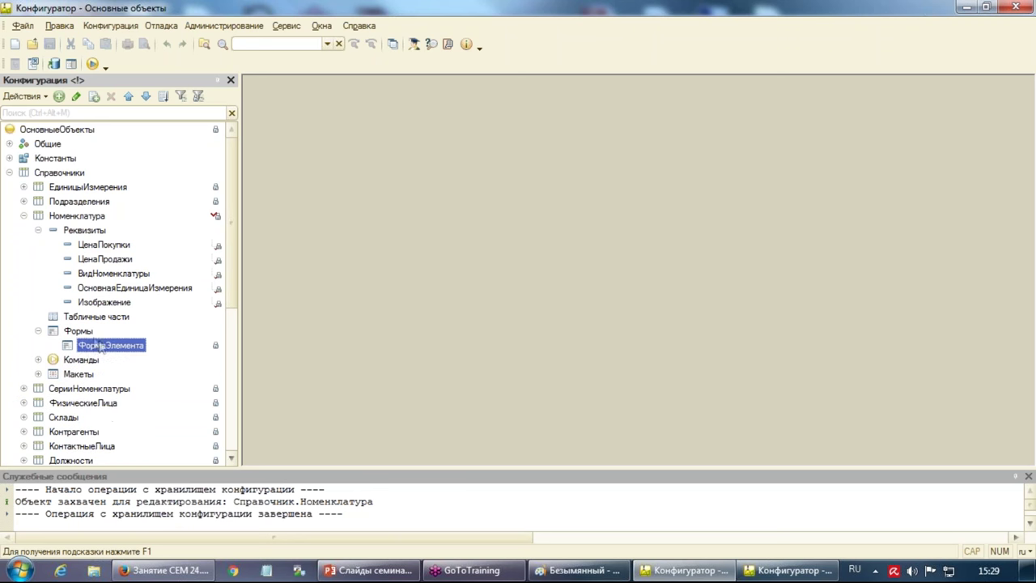
pyautogui.click(38, 332)
# Add a new attribute named Весовой to the Номенклатура catalog
pyautogui.rightClick(98, 234)
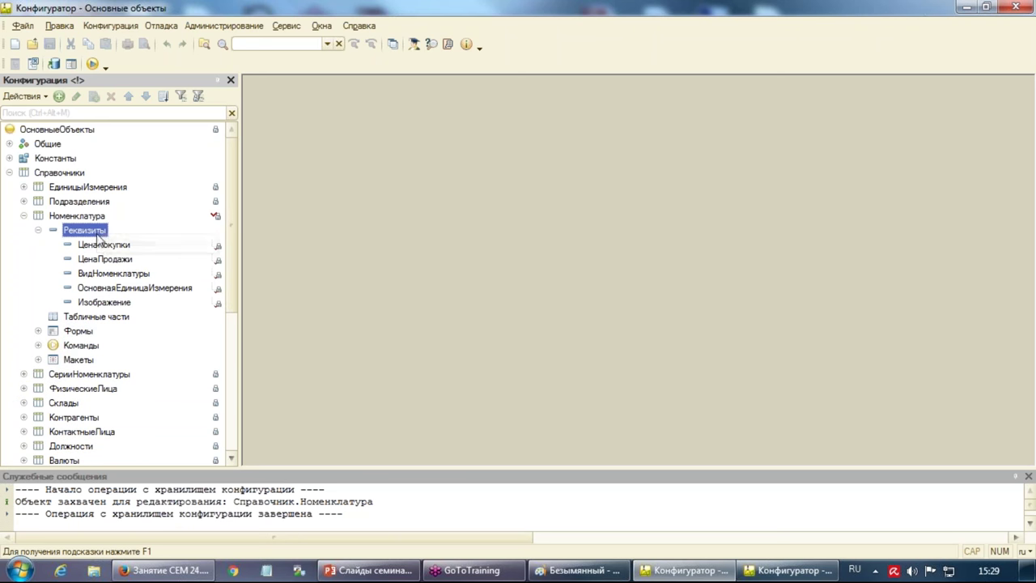
pyautogui.click(121, 241)
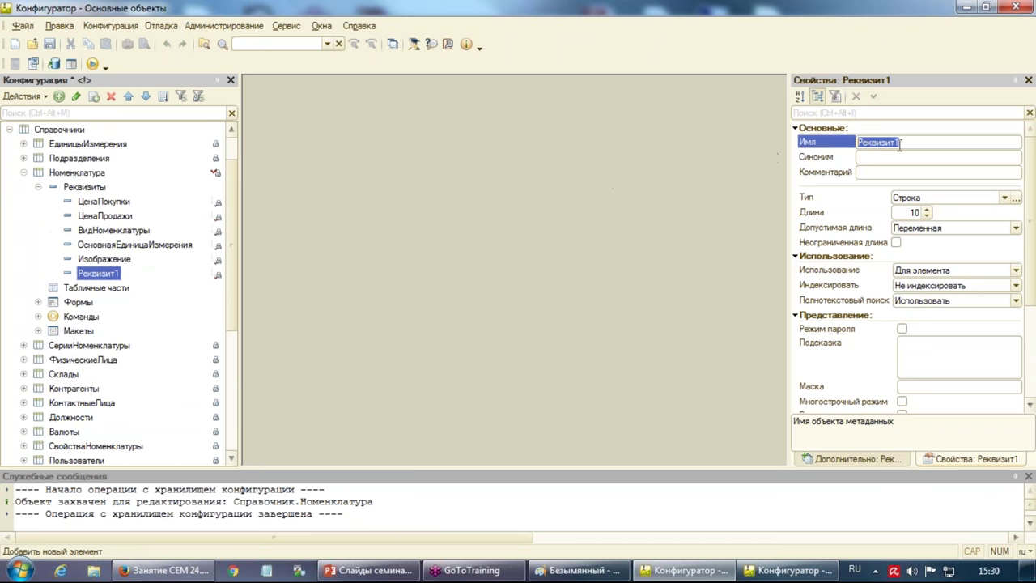
pyautogui.write('Веср')
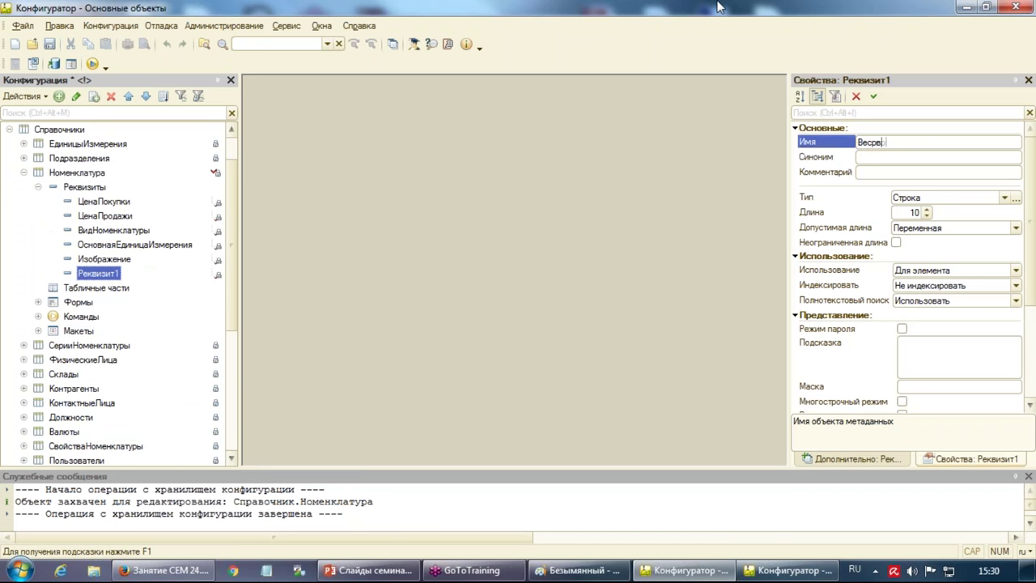
pyautogui.write('есврей')
pyautogui.press('Return')
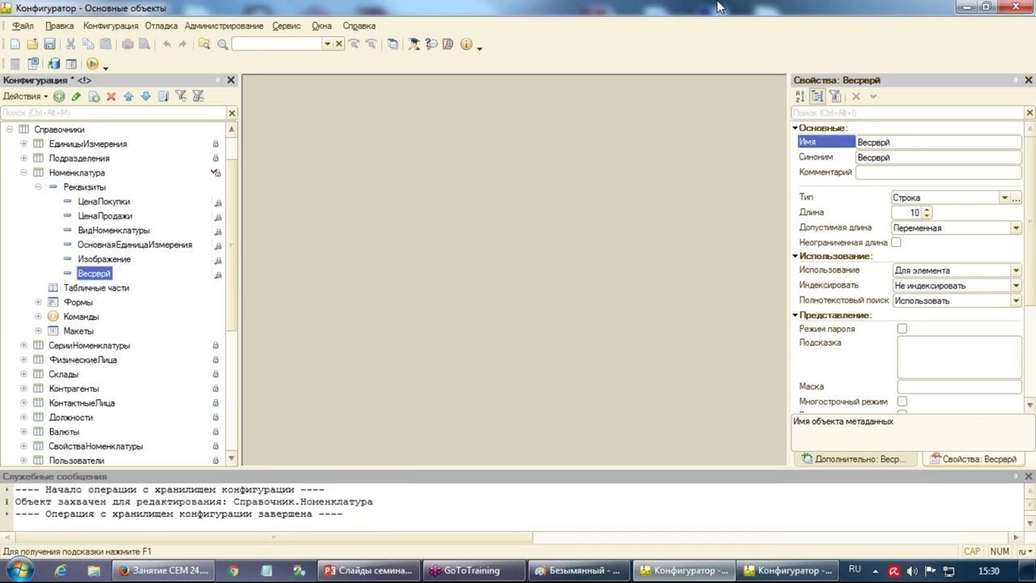
pyautogui.press('Delete')
pyautogui.press('Delete')
# Set the Весовой attribute's type to Булево, and close its properties and the service messages
pyautogui.click(1004, 197)
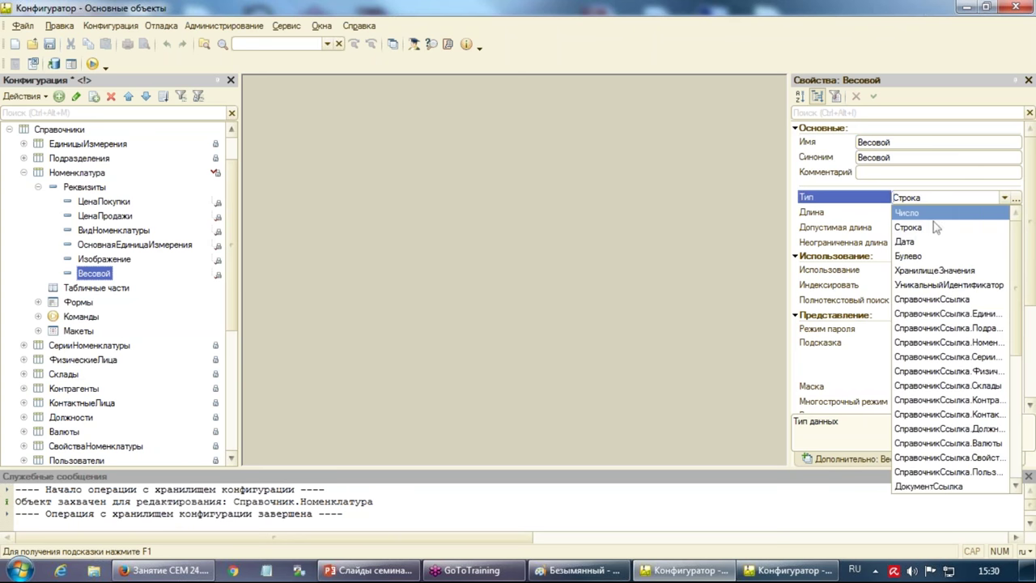
pyautogui.click(927, 256)
pyautogui.click(1029, 79)
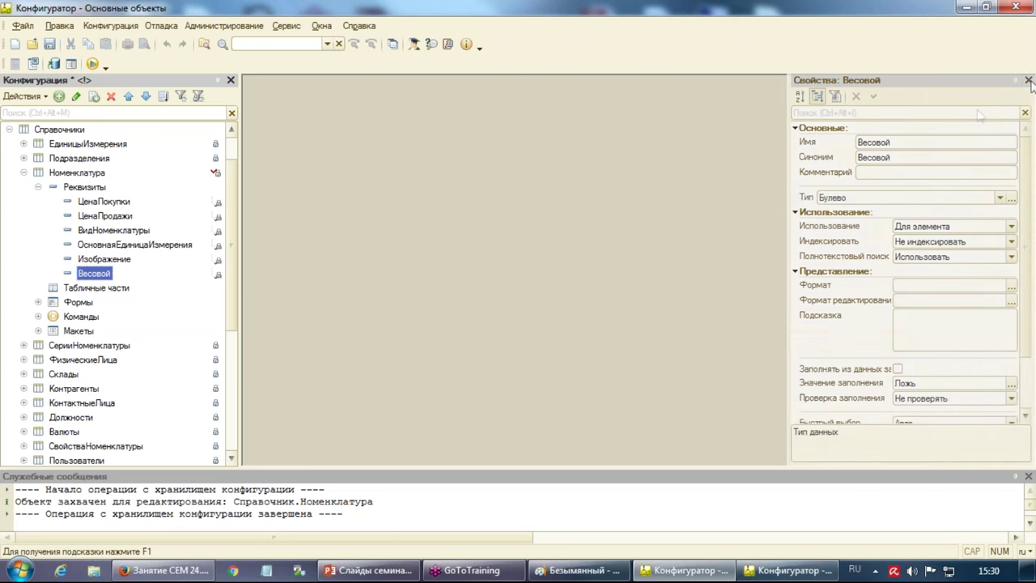
pyautogui.click(1029, 477)
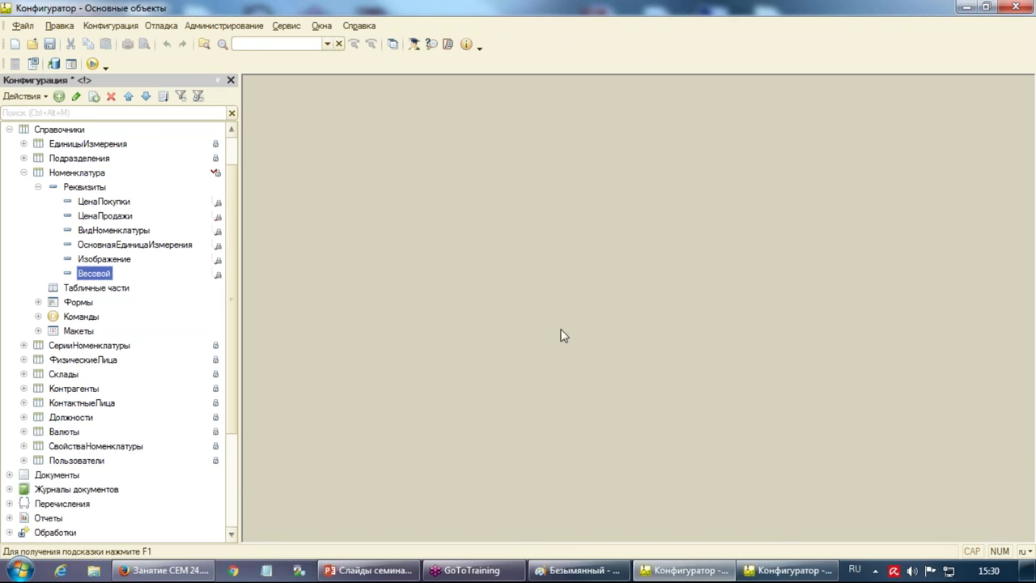
# Lock Номенклатура's ФормаЭлемента in the repository, saving the configuration and reusing the recent comment "Добавлен реквизит Весовой"
pyautogui.click(38, 302)
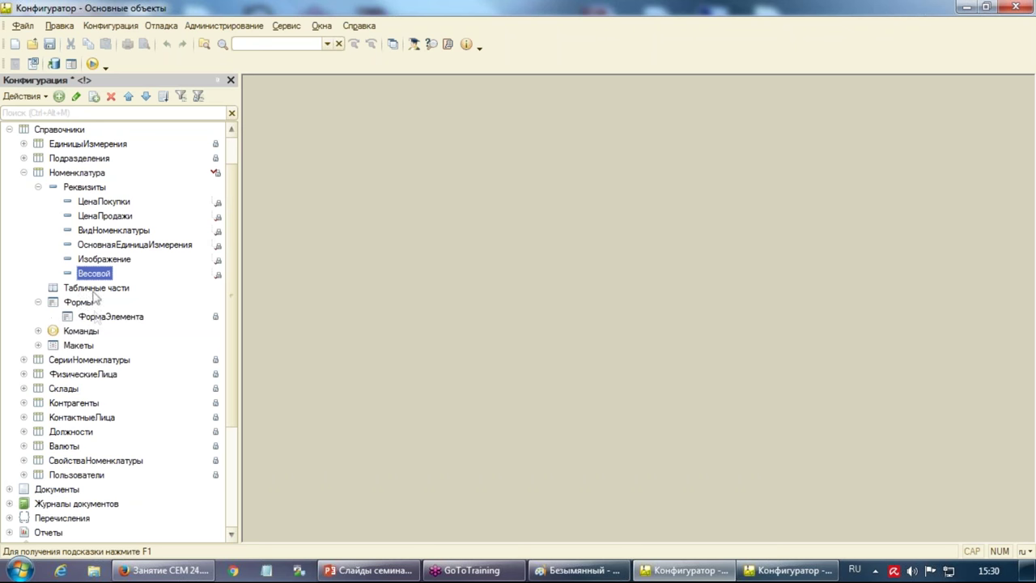
pyautogui.click(125, 320)
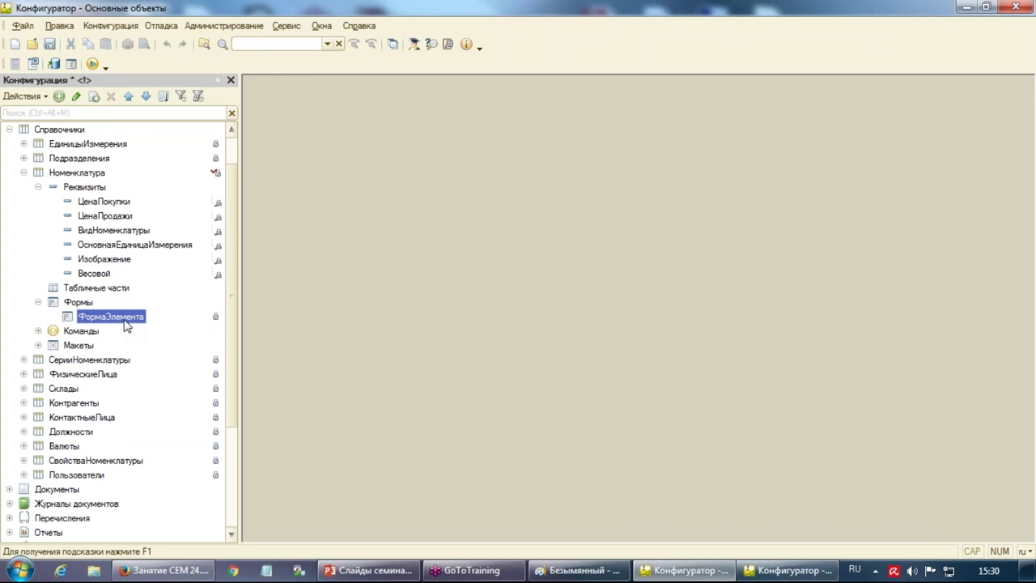
pyautogui.rightClick(125, 324)
pyautogui.click(230, 299)
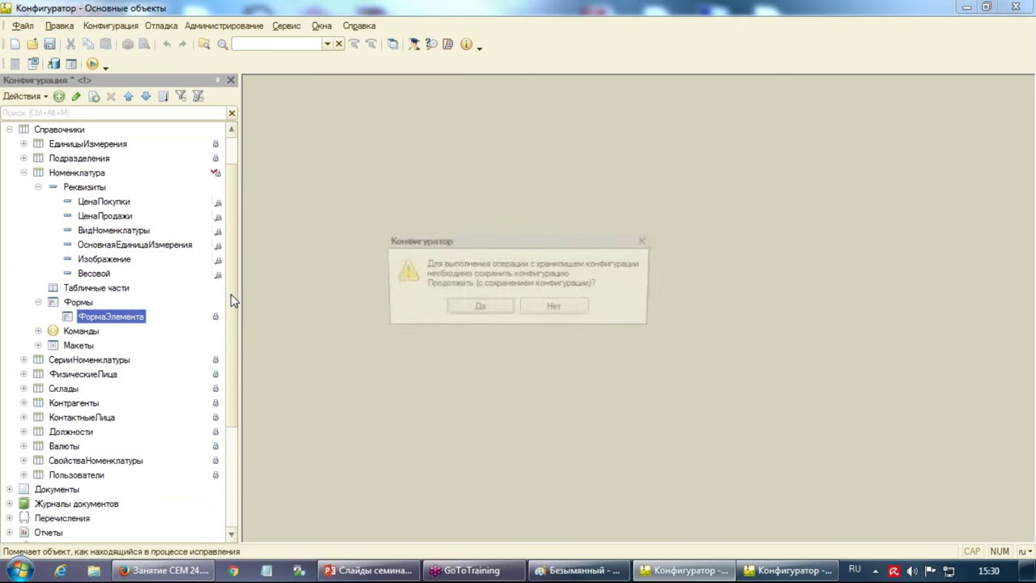
pyautogui.click(478, 308)
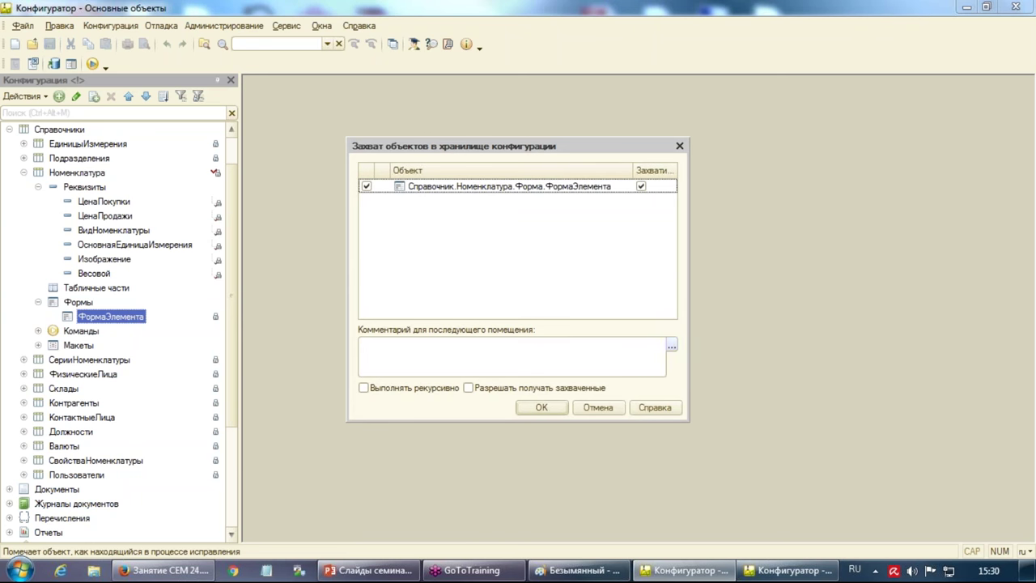
pyautogui.click(672, 345)
pyautogui.doubleClick(453, 243)
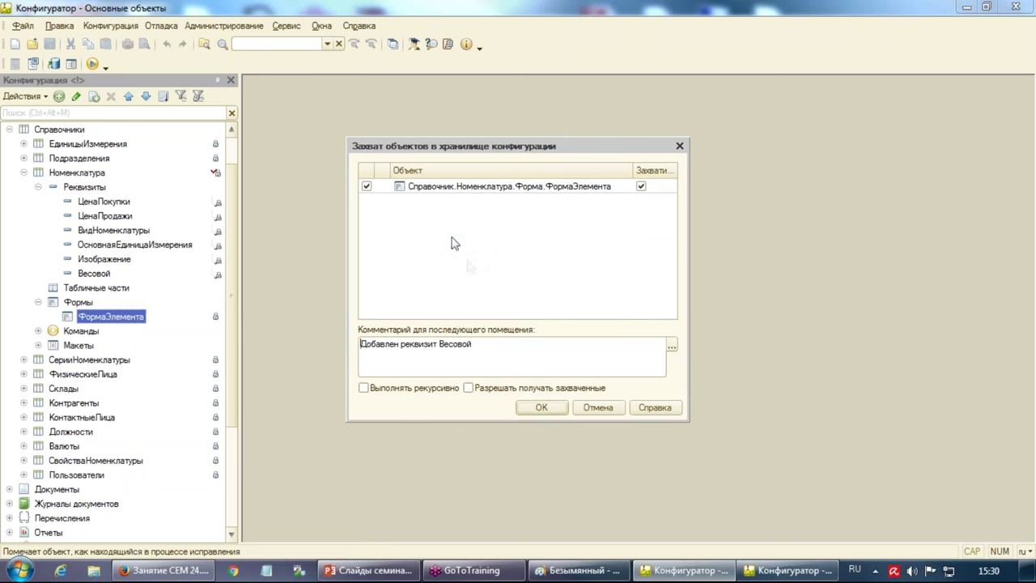
pyautogui.click(560, 408)
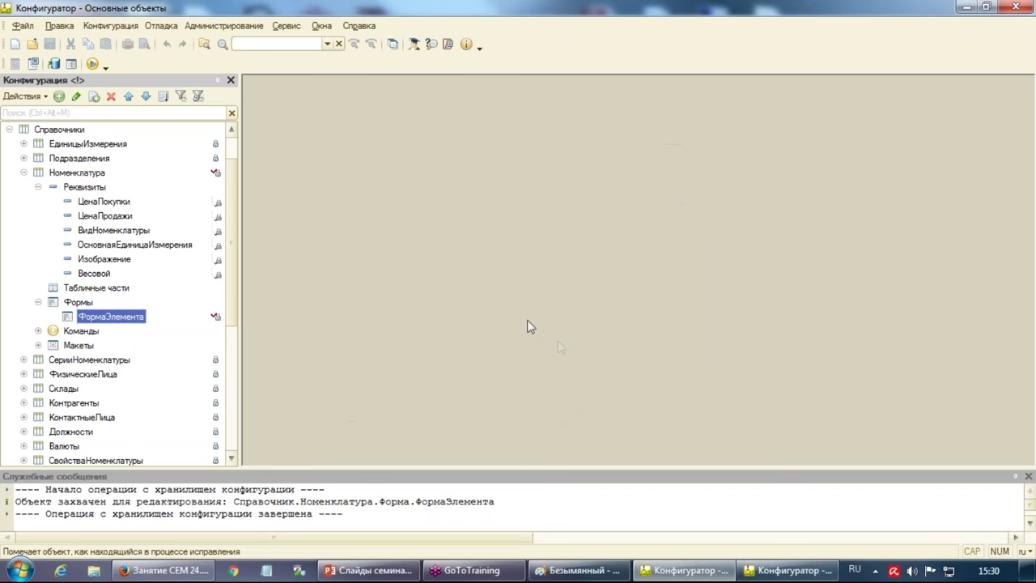
# Open ФормаЭлемента, add the Объект attribute Весовой as a form field after УстановитьИзображение, and close the form editor
pyautogui.rightClick(128, 322)
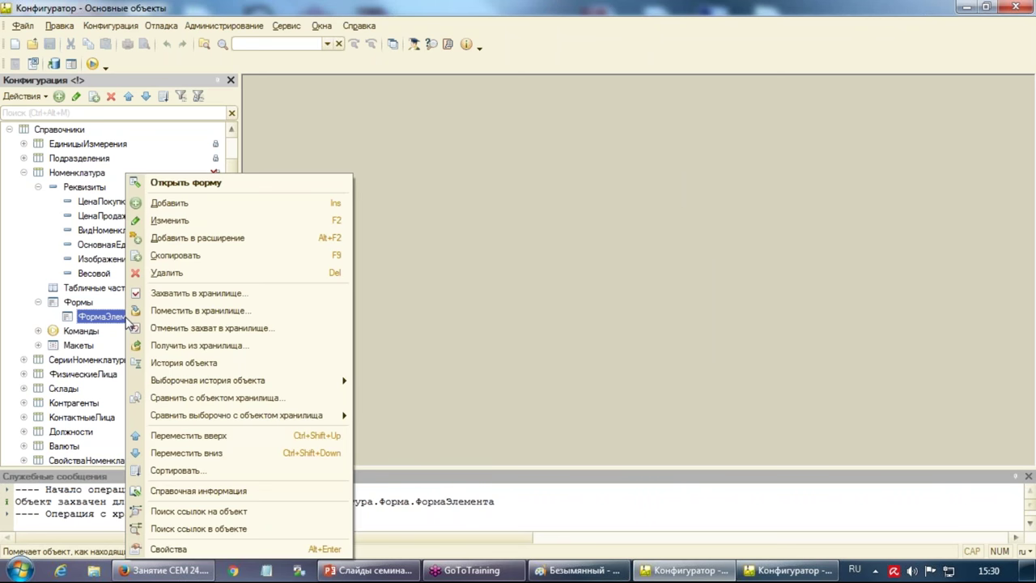
pyautogui.click(186, 182)
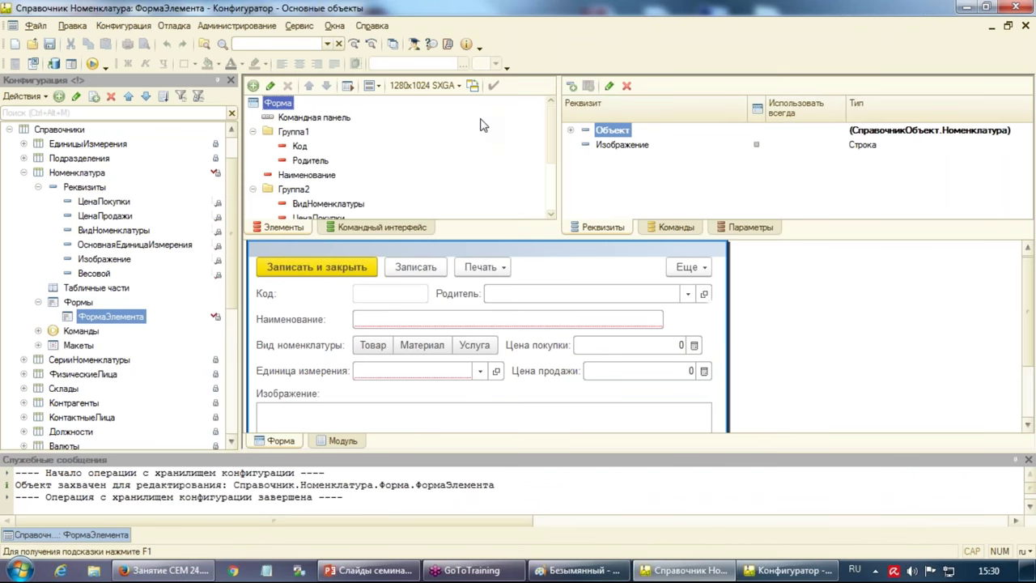
pyautogui.click(571, 129)
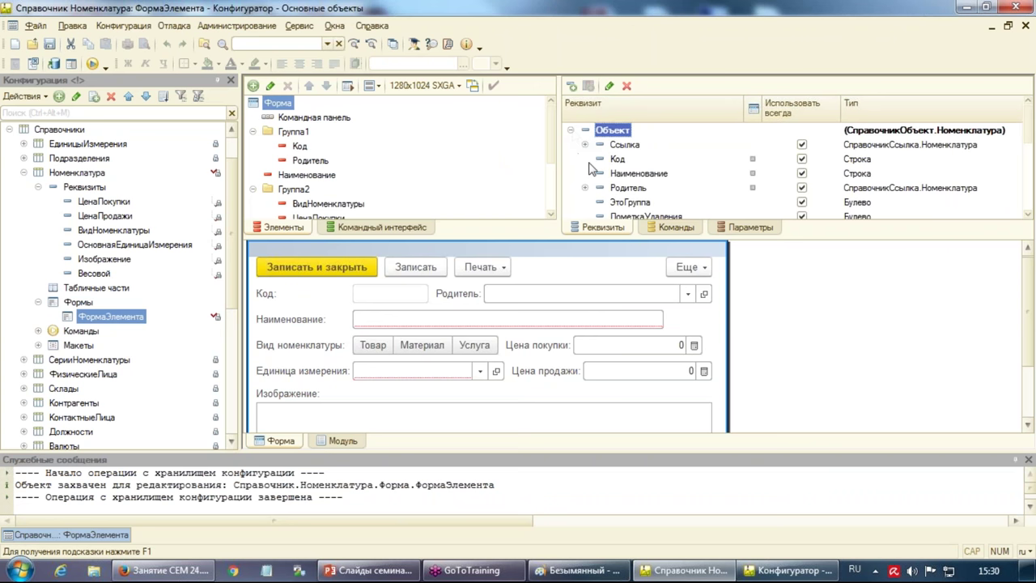
pyautogui.scroll(-2, 615, 162)
pyautogui.click(628, 188)
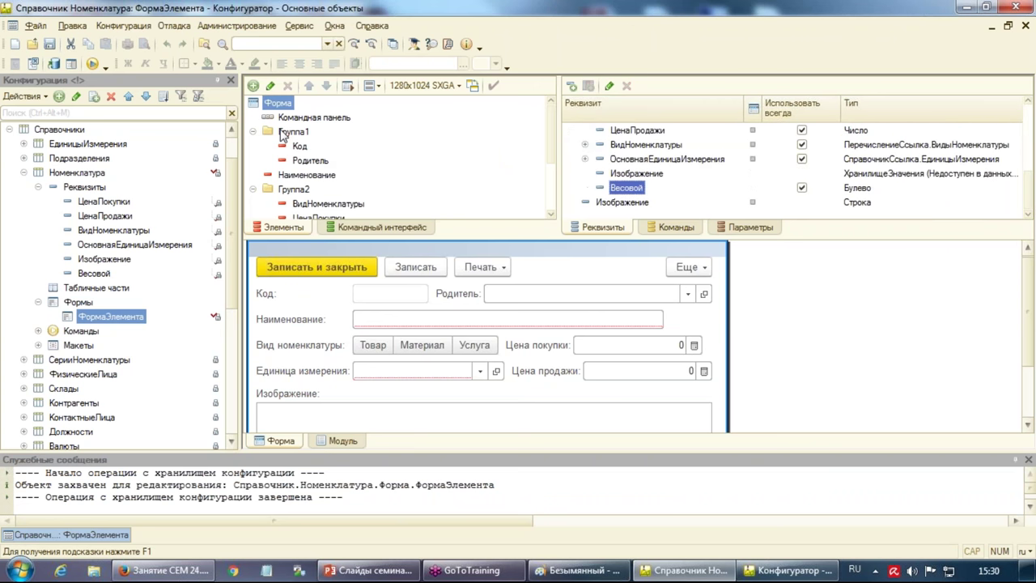
pyautogui.click(253, 131)
pyautogui.click(255, 161)
pyautogui.click(253, 161)
pyautogui.click(254, 175)
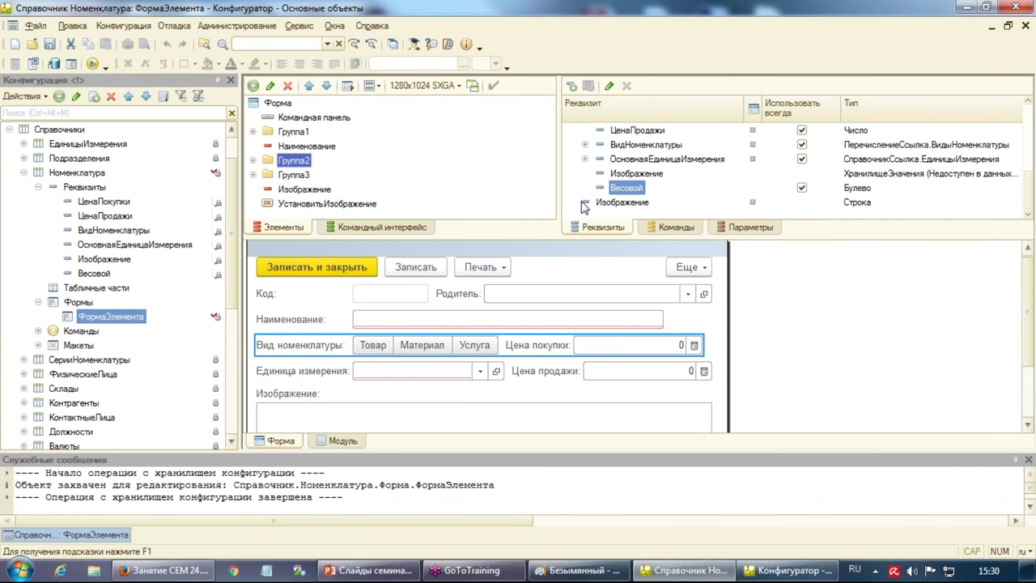
pyautogui.moveTo(622, 191); pyautogui.dragTo(352, 110)
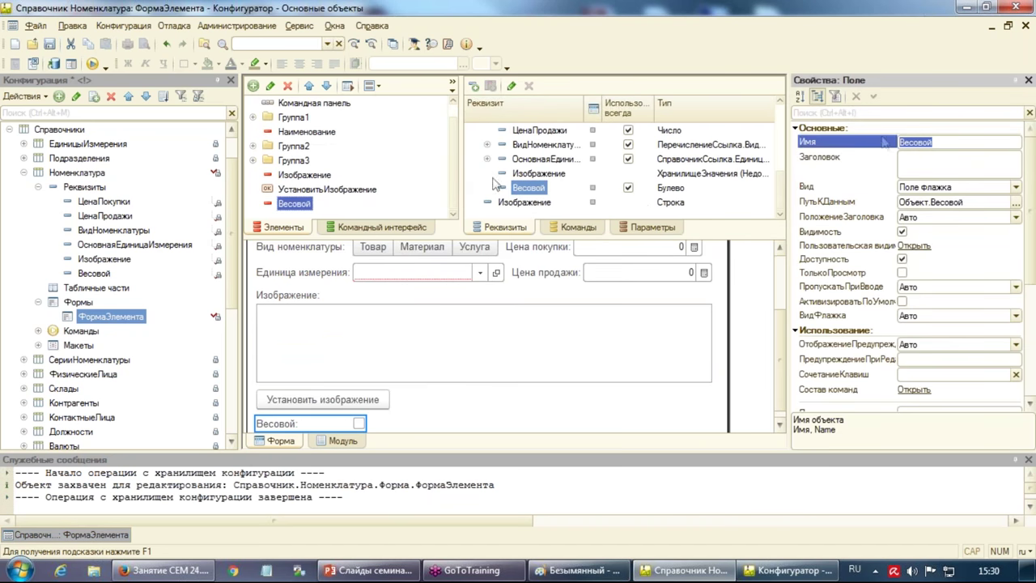
pyautogui.click(1027, 81)
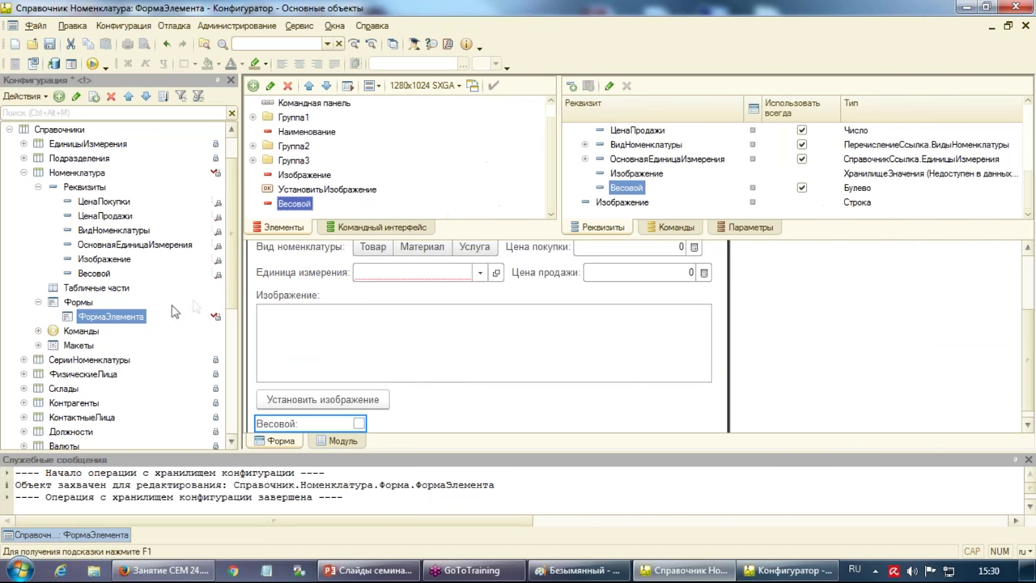
pyautogui.click(1027, 27)
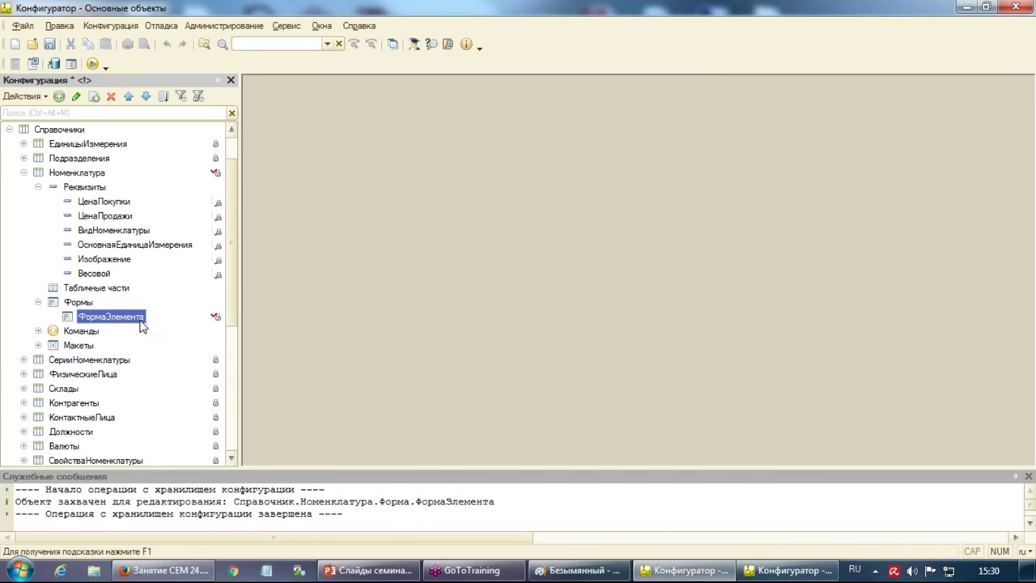
# Save the configuration and commit the Номенклатура catalog and ФормаЭлемента to the repository with the comment "Добавлен реквизит Весовой"
pyautogui.rightClick(124, 320)
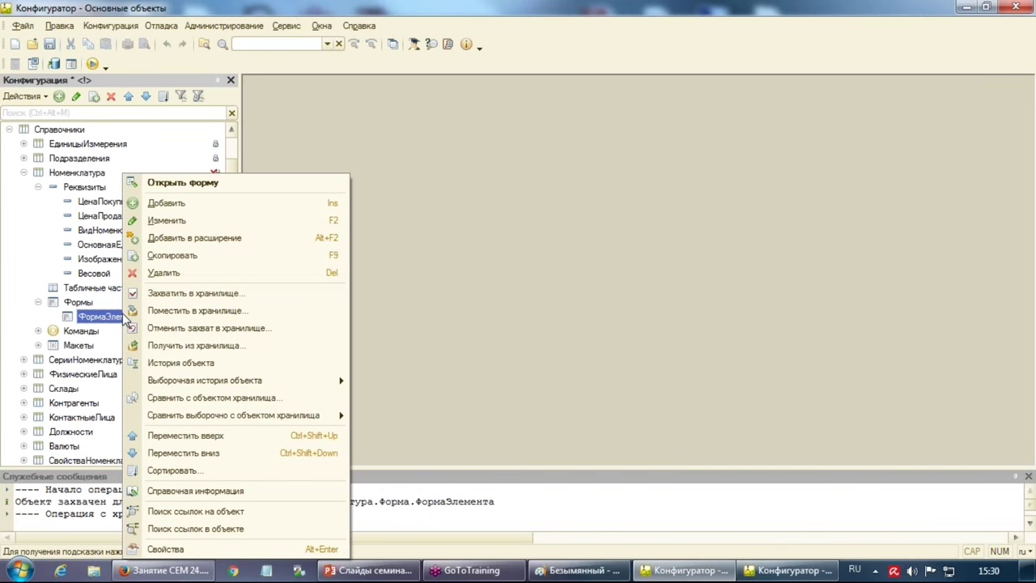
pyautogui.click(226, 312)
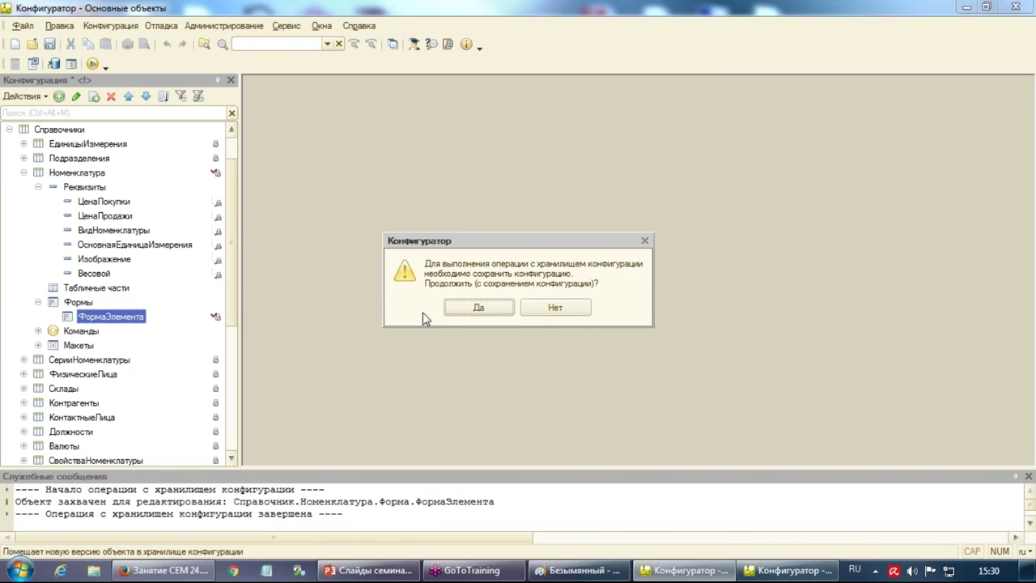
pyautogui.click(460, 308)
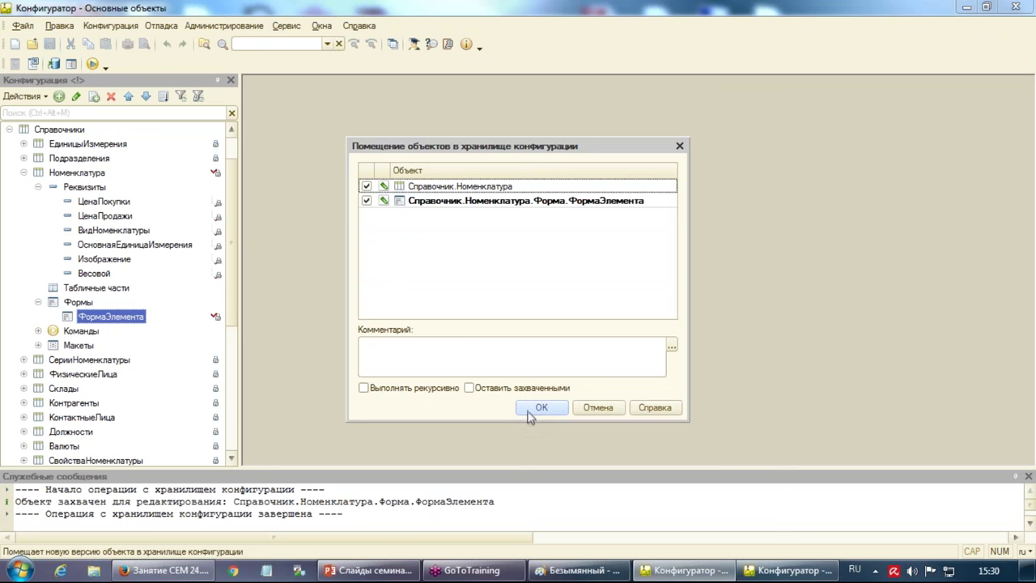
pyautogui.click(457, 187)
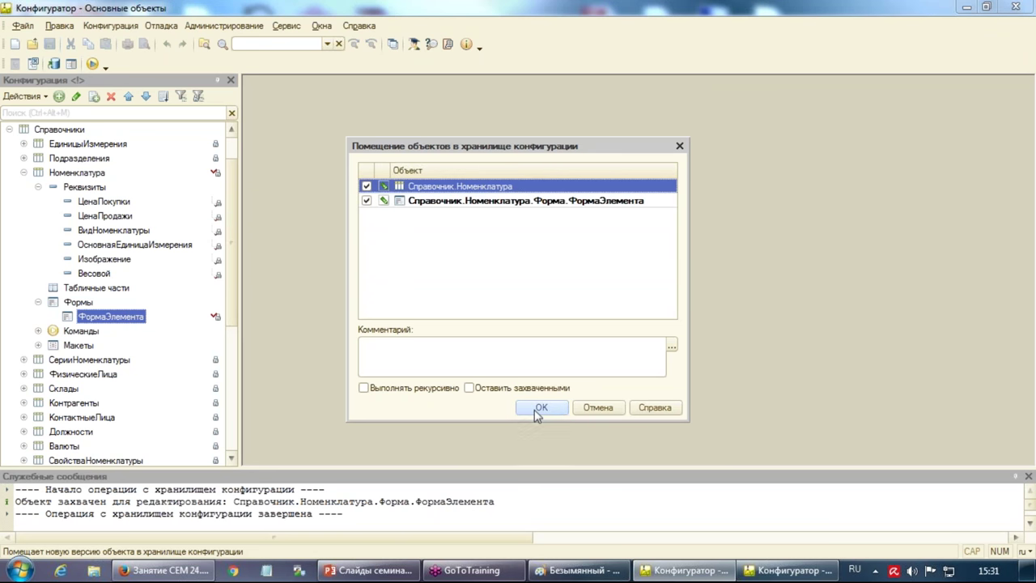
pyautogui.click(672, 346)
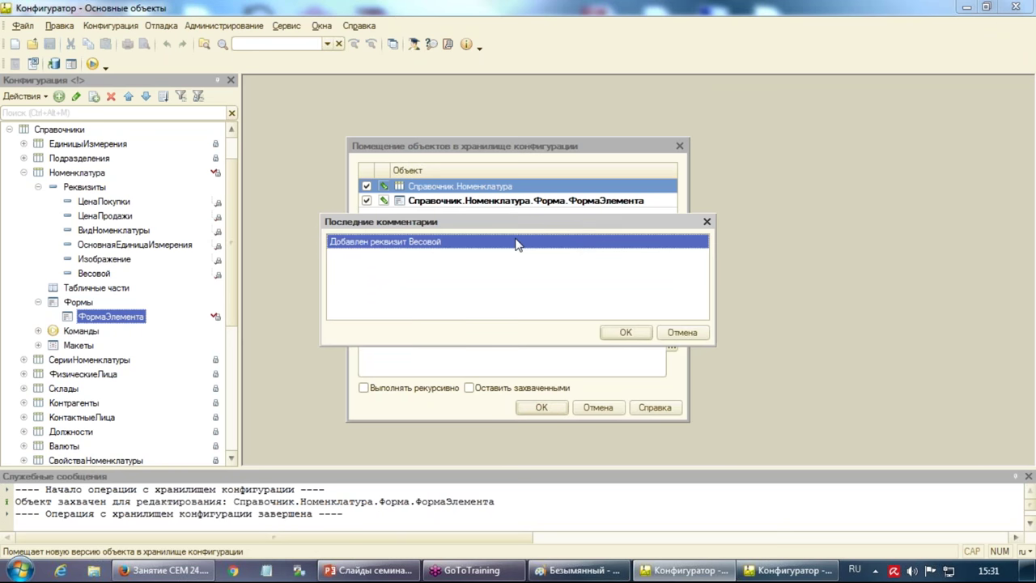
pyautogui.doubleClick(518, 242)
pyautogui.click(541, 407)
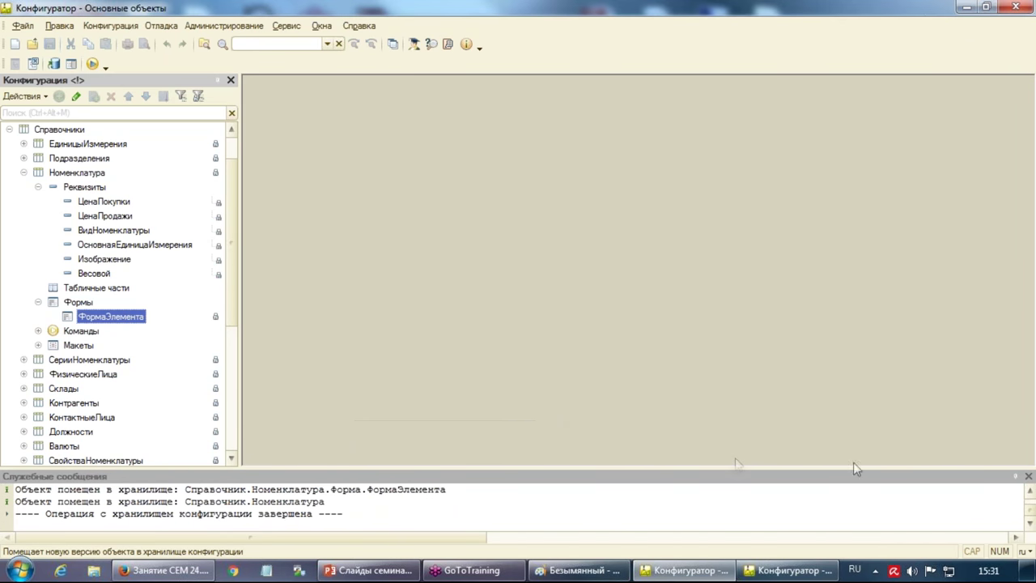
# Close the service messages and update the database configuration, accepting the restructuring of the Номенклатура catalog
pyautogui.click(1029, 476)
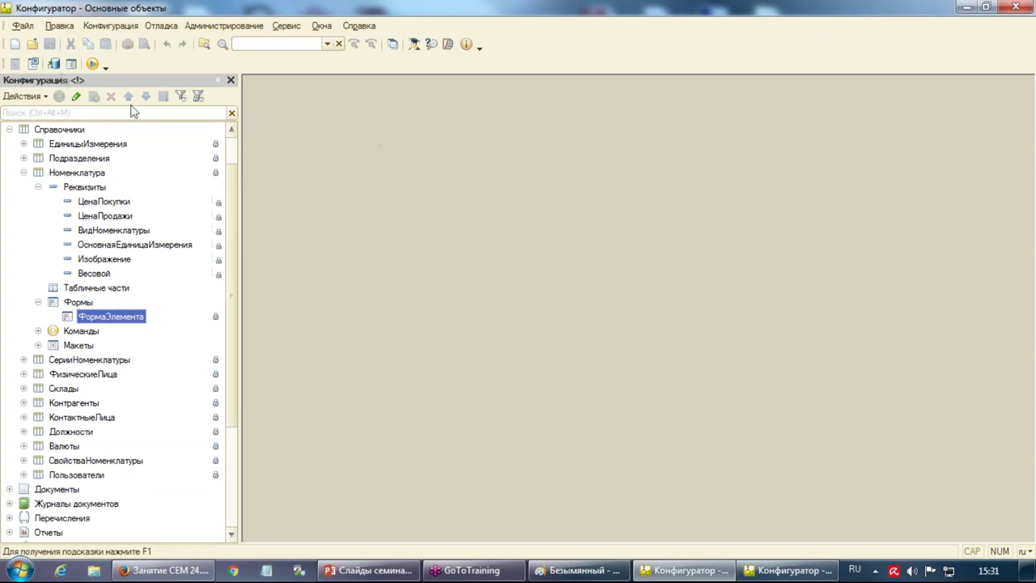
pyautogui.click(53, 63)
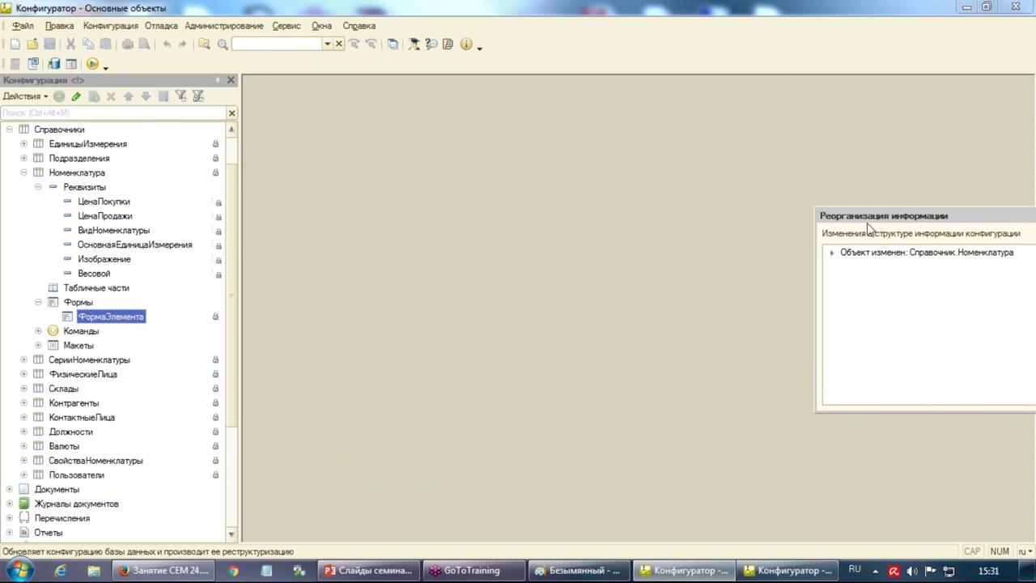
pyautogui.click(685, 233)
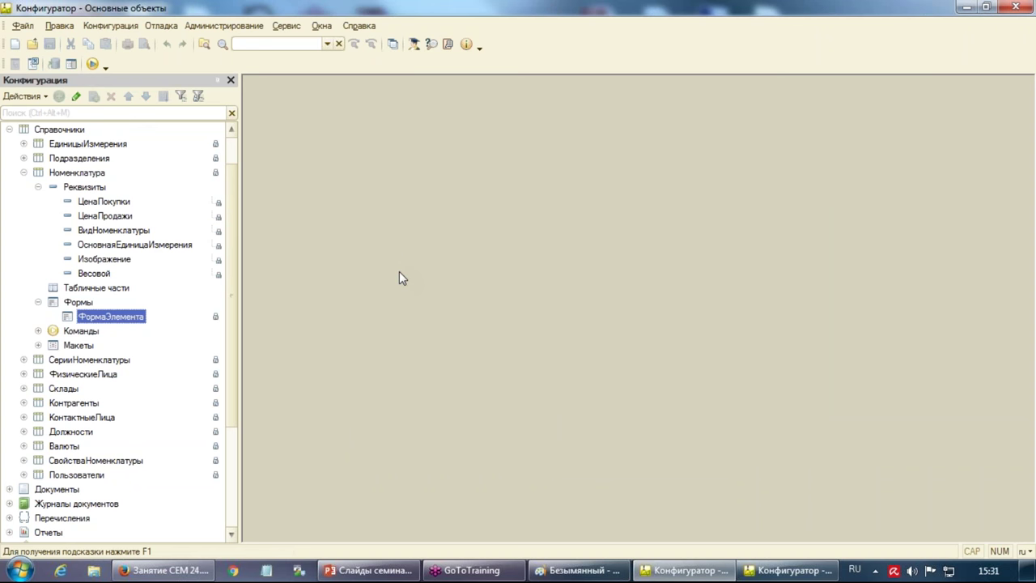
# Launch the configuration in 1C:Enterprise and open the Номенклатура list of the Продажи section
pyautogui.click(287, 25)
pyautogui.click(308, 39)
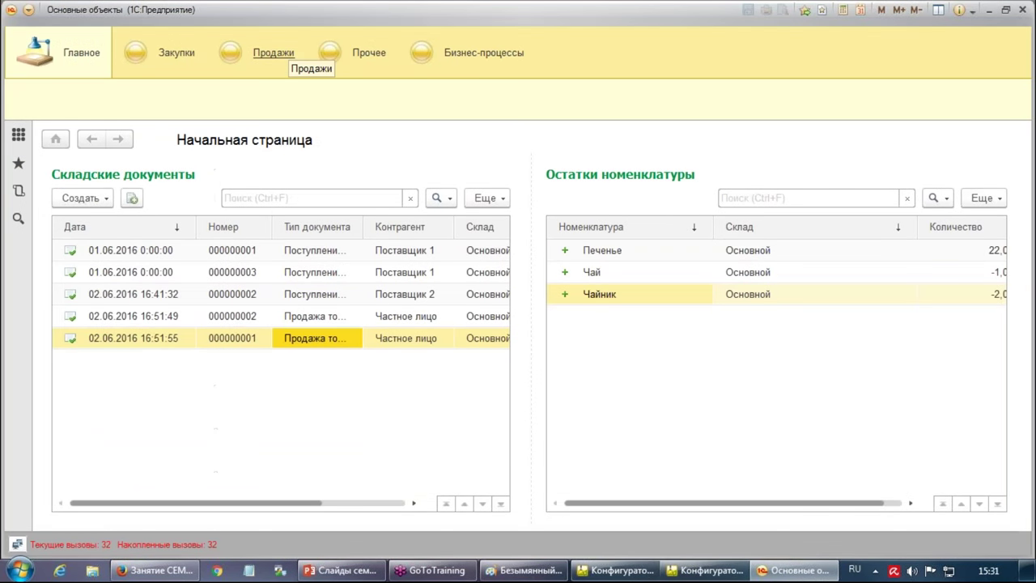
pyautogui.click(259, 55)
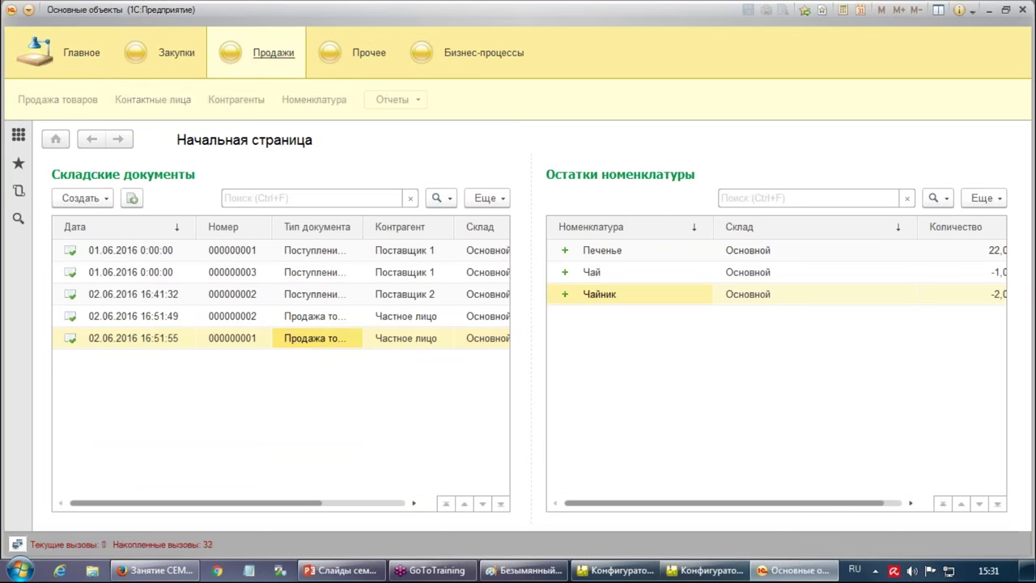
pyautogui.click(254, 102)
pyautogui.click(315, 99)
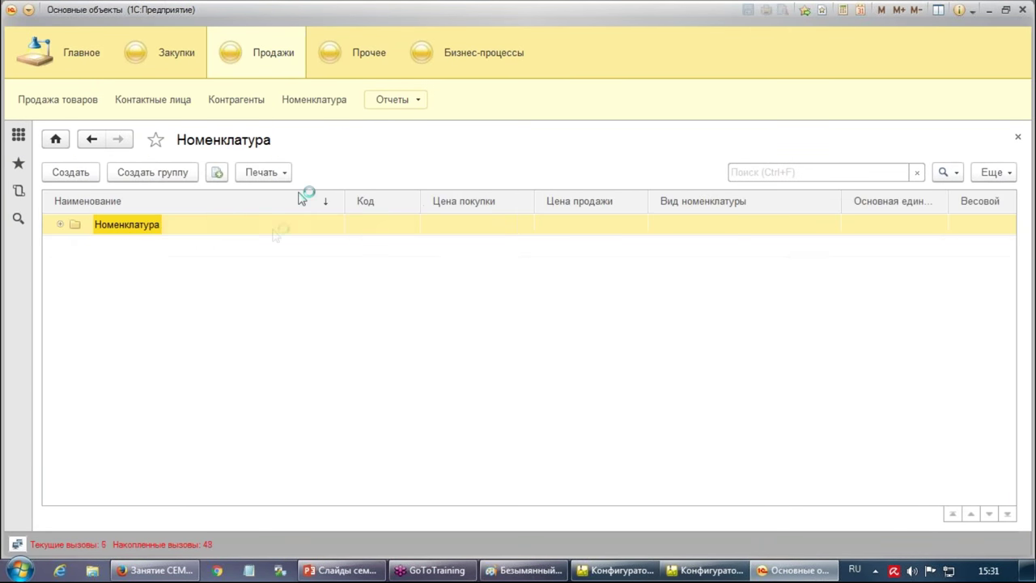
# Open the Печенье item in Товары > Продукты to check its form for the Весовой field, and close 1C:Enterprise
pyautogui.click(65, 225)
pyautogui.click(75, 246)
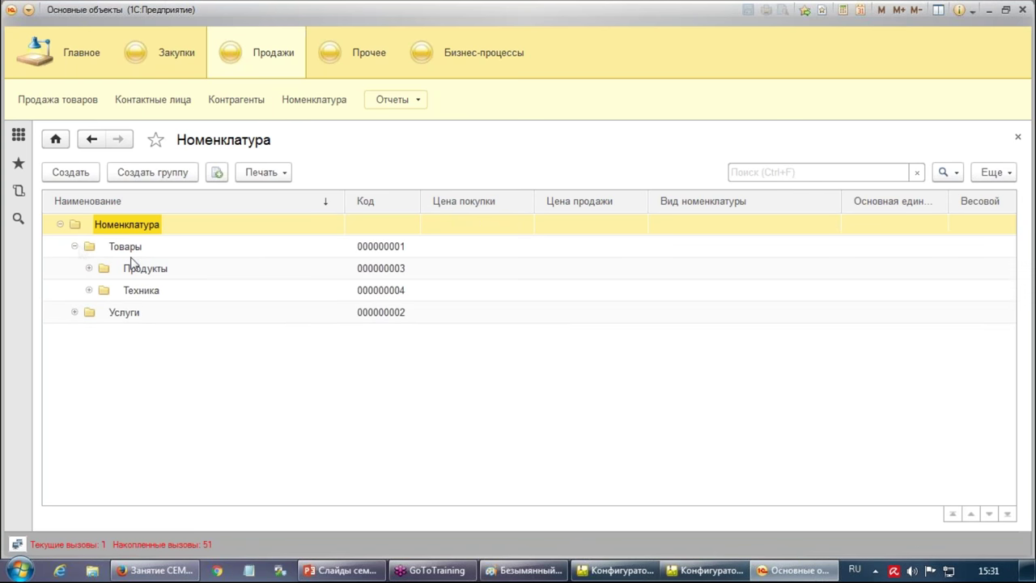
pyautogui.click(134, 275)
pyautogui.click(89, 268)
pyautogui.doubleClick(150, 291)
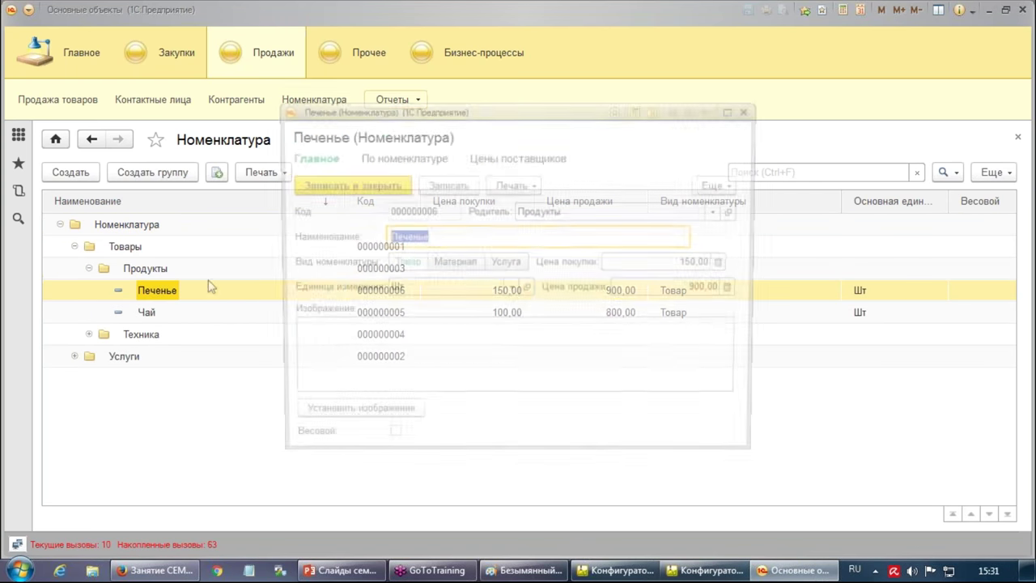
pyautogui.click(749, 110)
pyautogui.click(1020, 10)
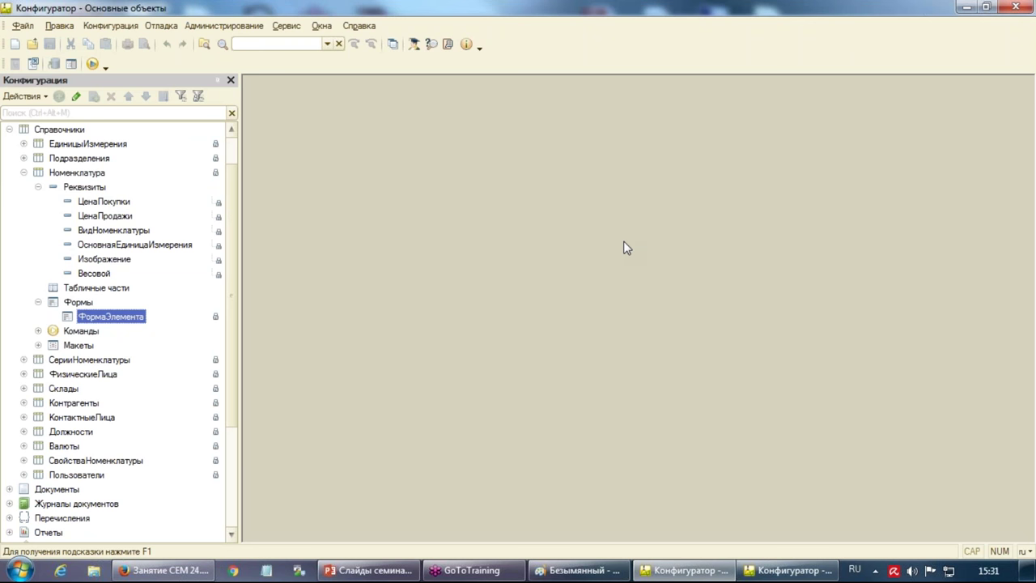
# Collapse the catalogs, switch to the other Configurator window, check which infobase it uses, and close its text templates
pyautogui.click(23, 172)
pyautogui.click(9, 143)
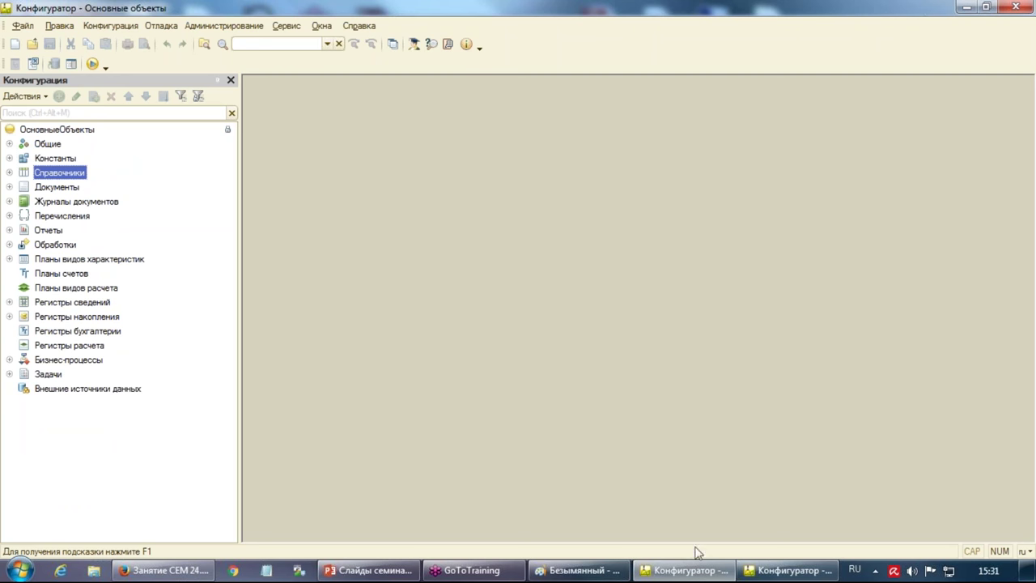
pyautogui.click(789, 570)
pyautogui.click(466, 44)
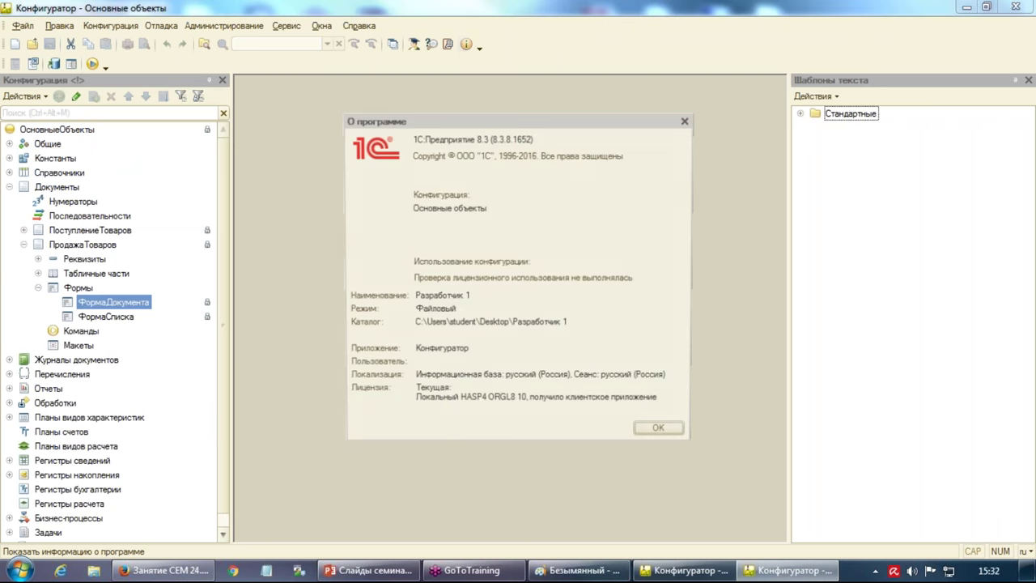
pyautogui.click(664, 436)
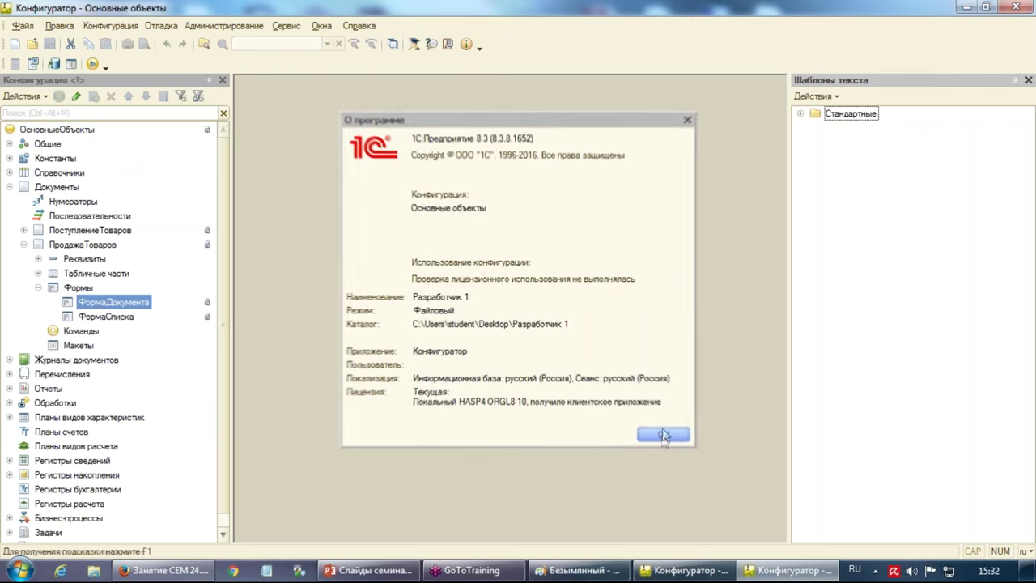
pyautogui.click(1028, 80)
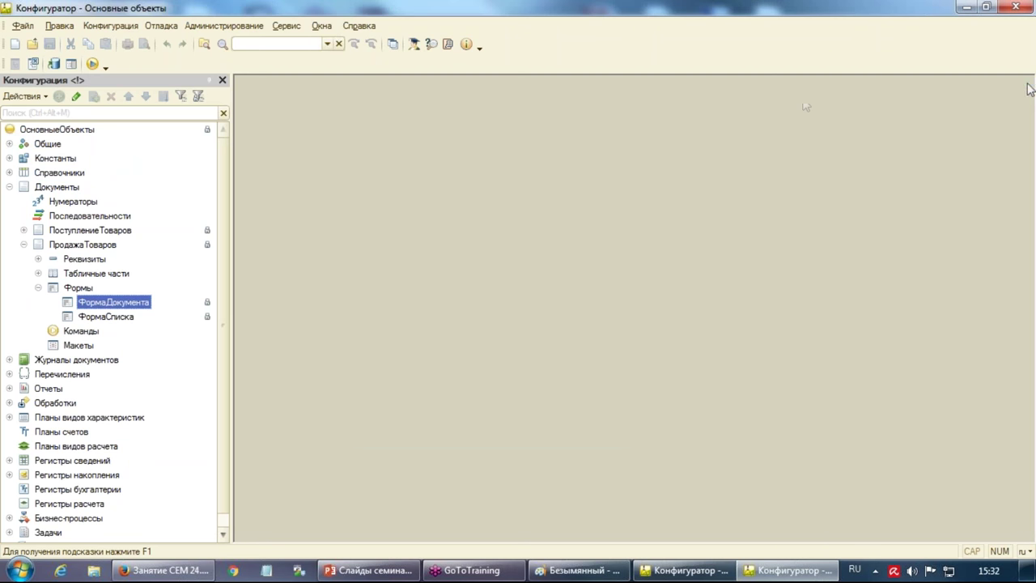
# Collapse the Документы branch and expand Справочники in the configuration tree
pyautogui.click(24, 244)
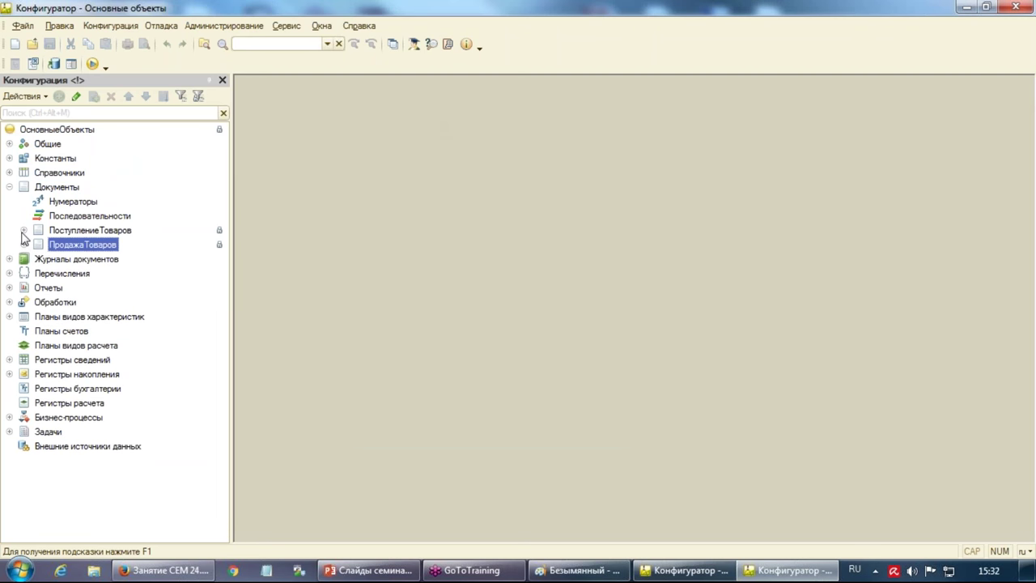
pyautogui.click(9, 187)
pyautogui.click(8, 172)
pyautogui.click(76, 175)
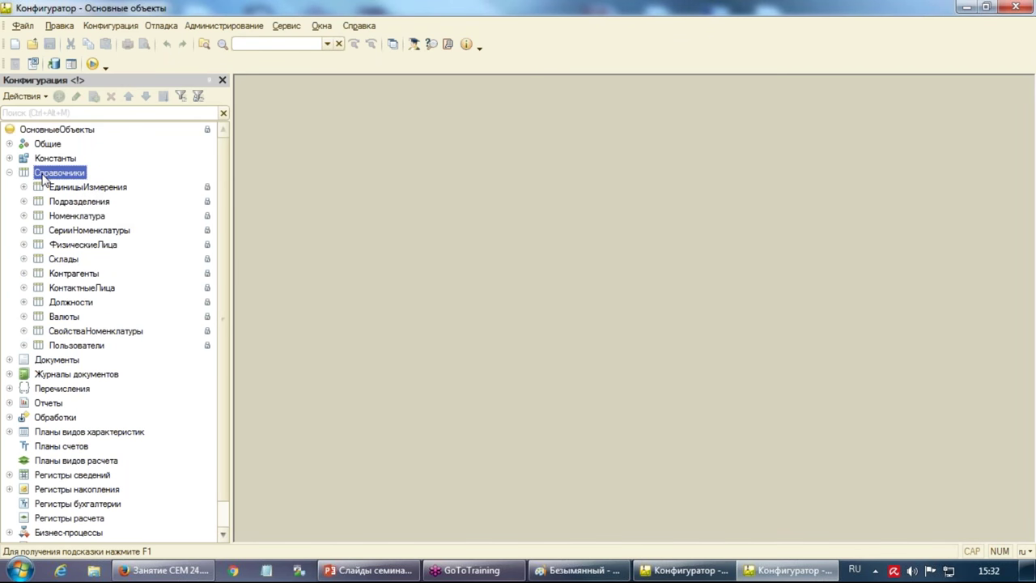
# Lock the configuration root ОсновныеОбъекты in the repository with the comment "Добавлен справочник Регионы" and close the service messages
pyautogui.click(63, 131)
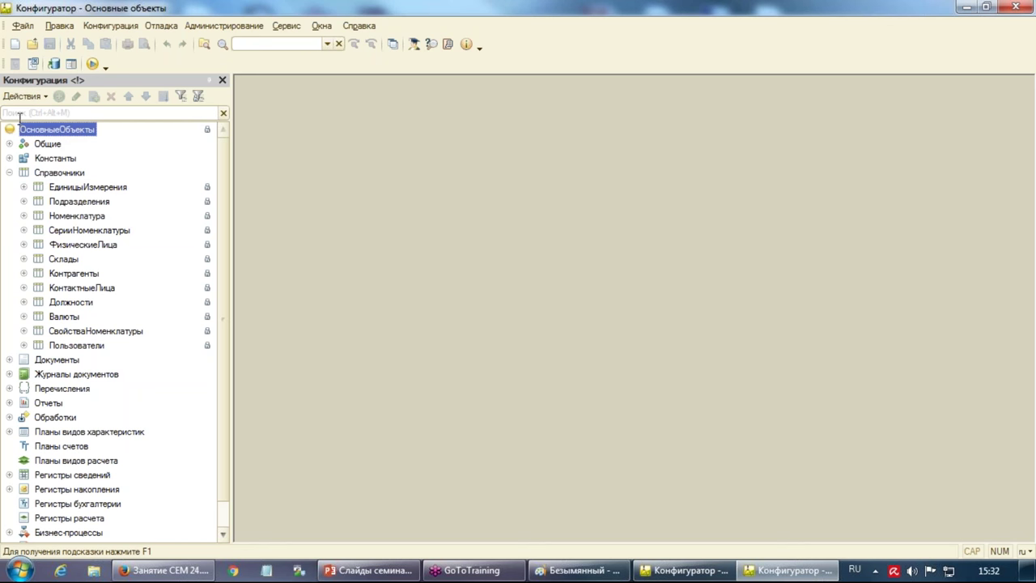
pyautogui.rightClick(89, 134)
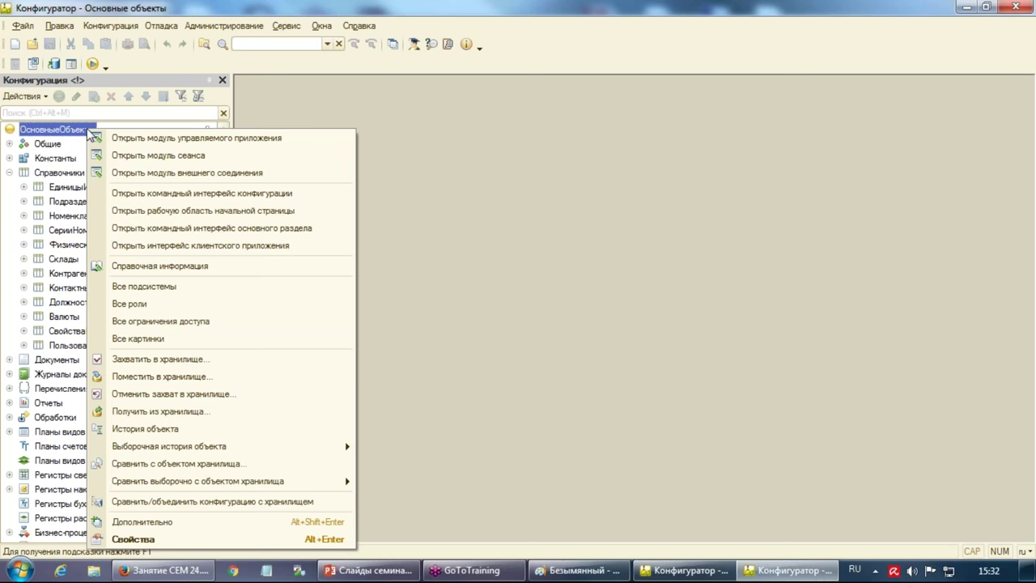
pyautogui.click(215, 361)
pyautogui.click(467, 373)
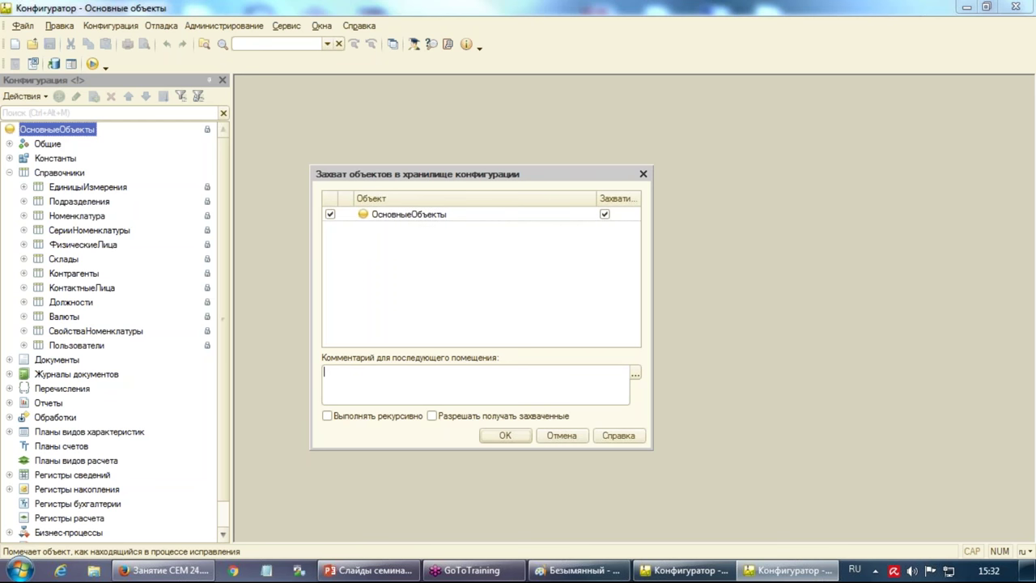
pyautogui.write('Добавлен справочник Регионы')
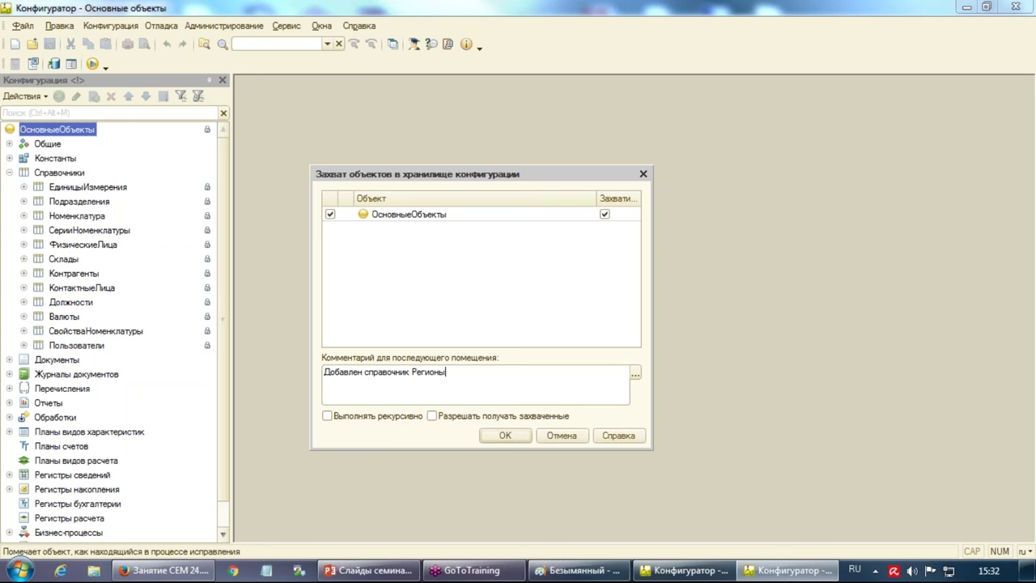
pyautogui.hotkey('ctrl', 'Return')
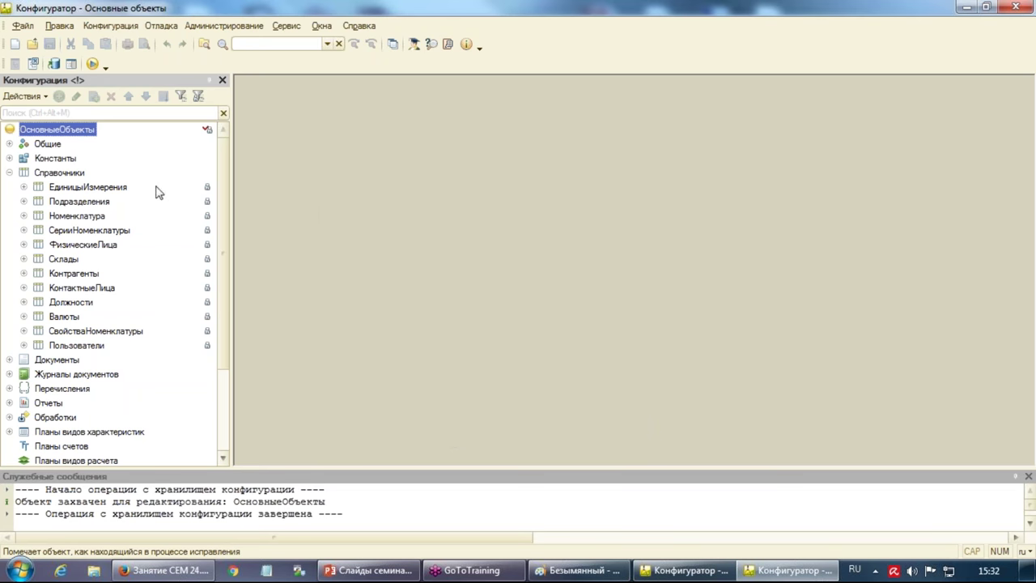
pyautogui.click(1028, 476)
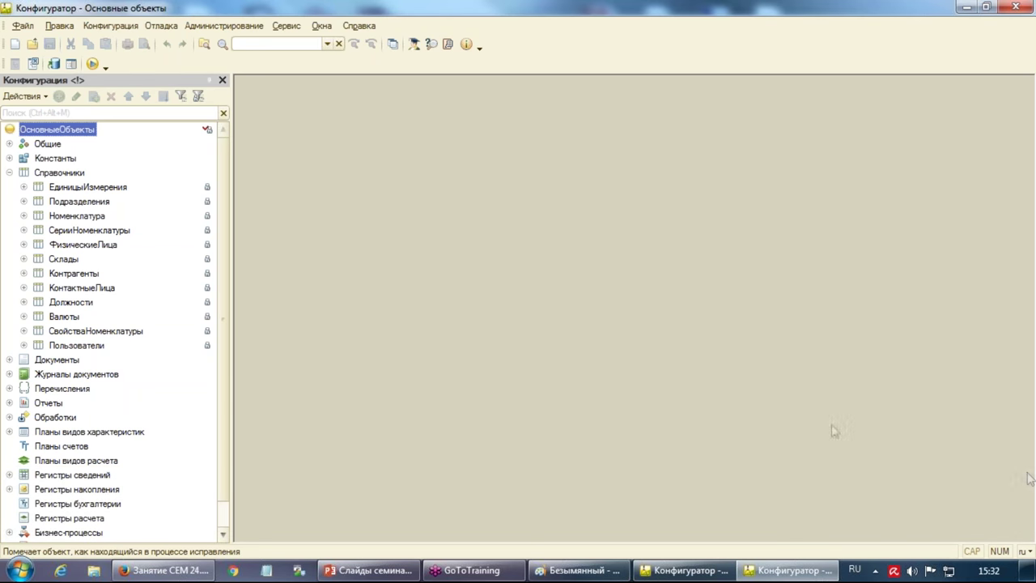
# Add a new catalog named Регионы to Справочники
pyautogui.click(9, 158)
pyautogui.click(9, 158)
pyautogui.click(58, 176)
pyautogui.rightClick(68, 173)
pyautogui.click(105, 181)
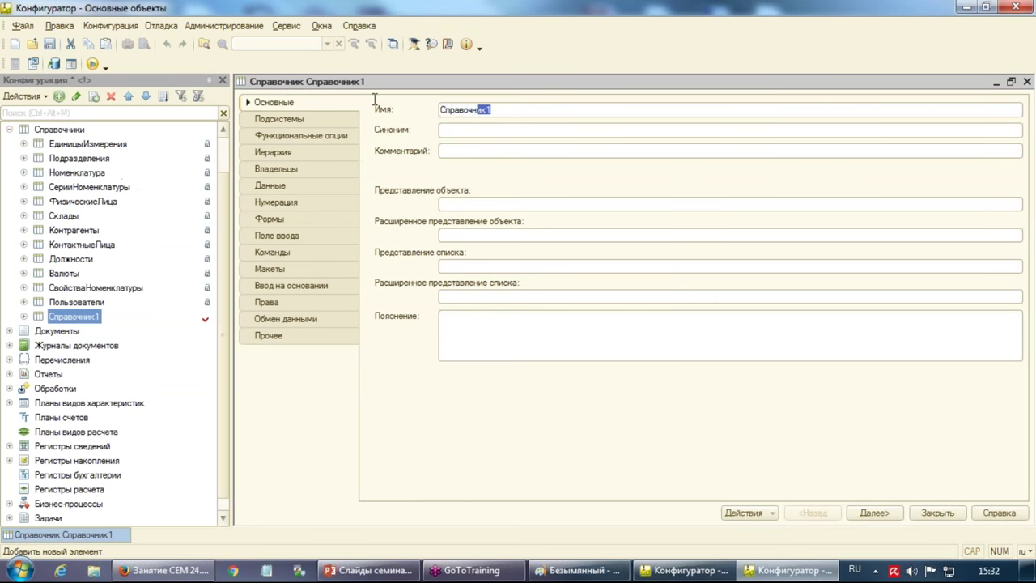
pyautogui.write('Регионы')
pyautogui.press('Tab')
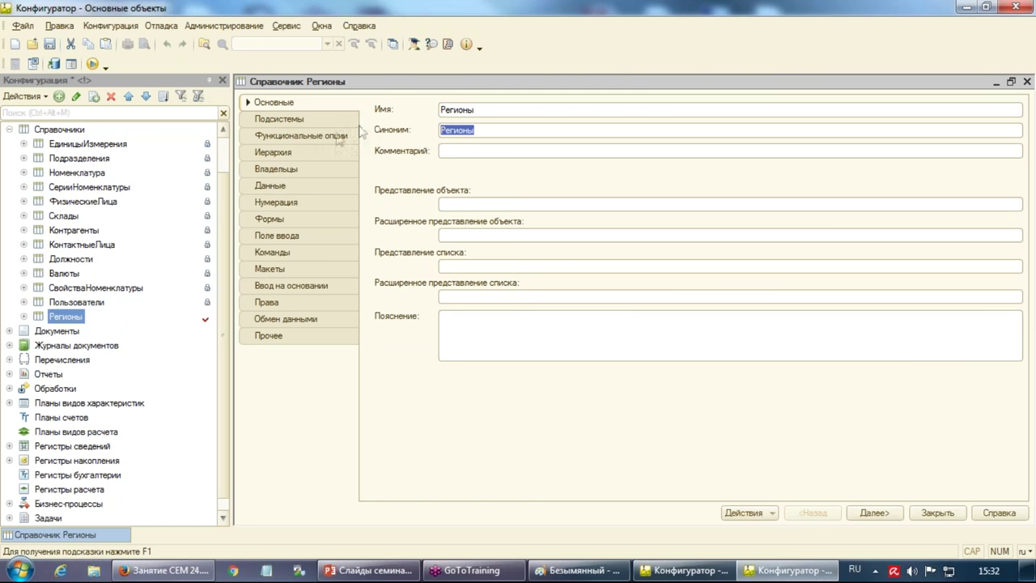
# Open the subsystem membership of Регионы and try to include it in Справочники under Закупки
pyautogui.click(317, 119)
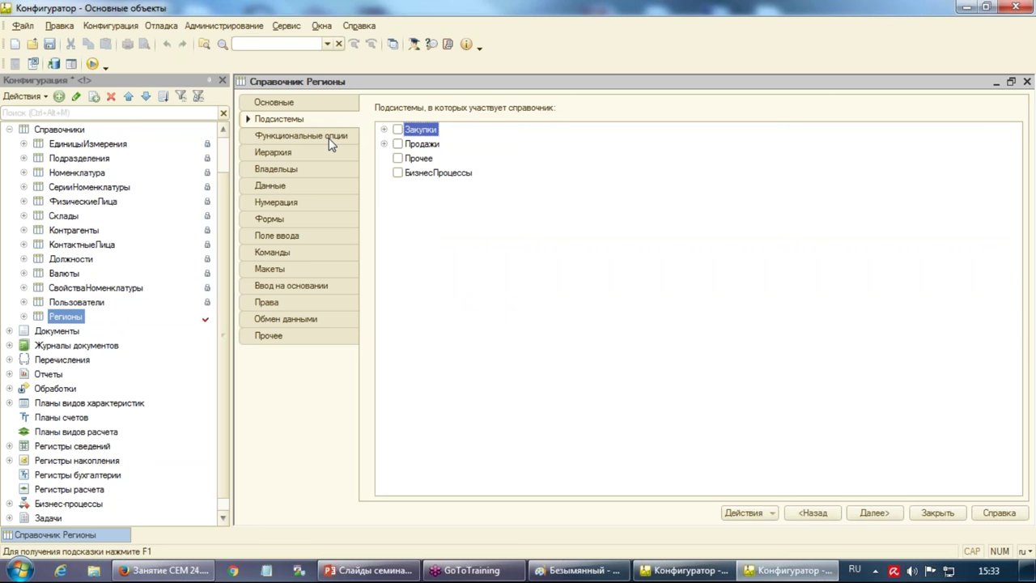
pyautogui.click(385, 131)
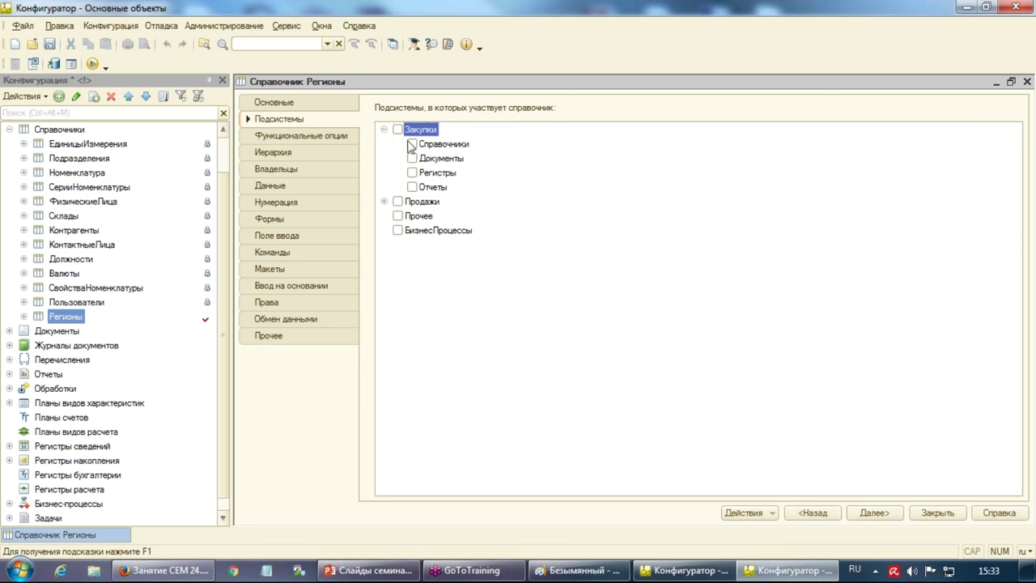
pyautogui.click(413, 146)
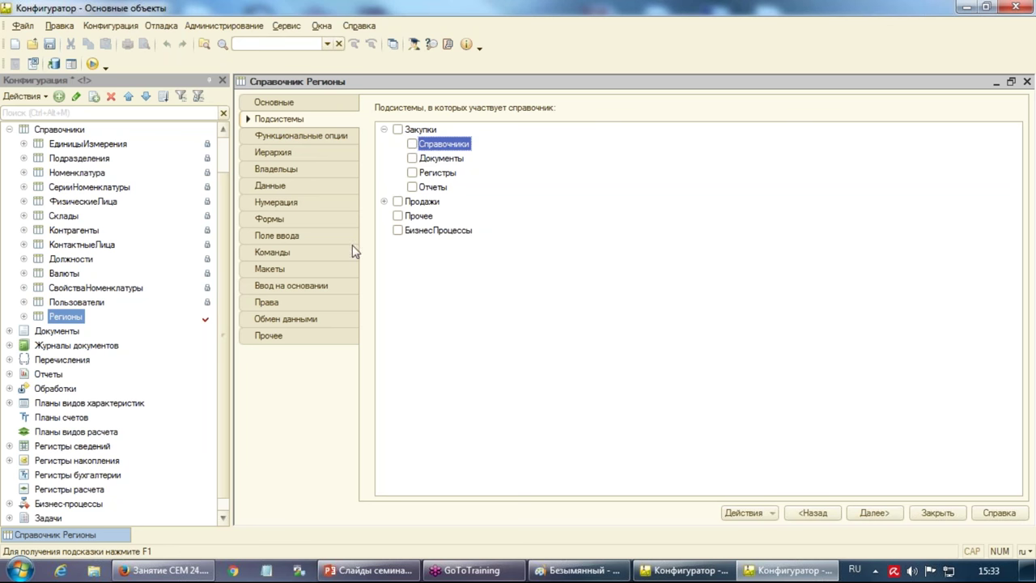
# Lock the Справочники subsystem of Закупки in the repository, saving the configuration and reusing the recent comment "Добавлен справочник Регионы"
pyautogui.moveTo(225, 286); pyautogui.dragTo(229, 183)
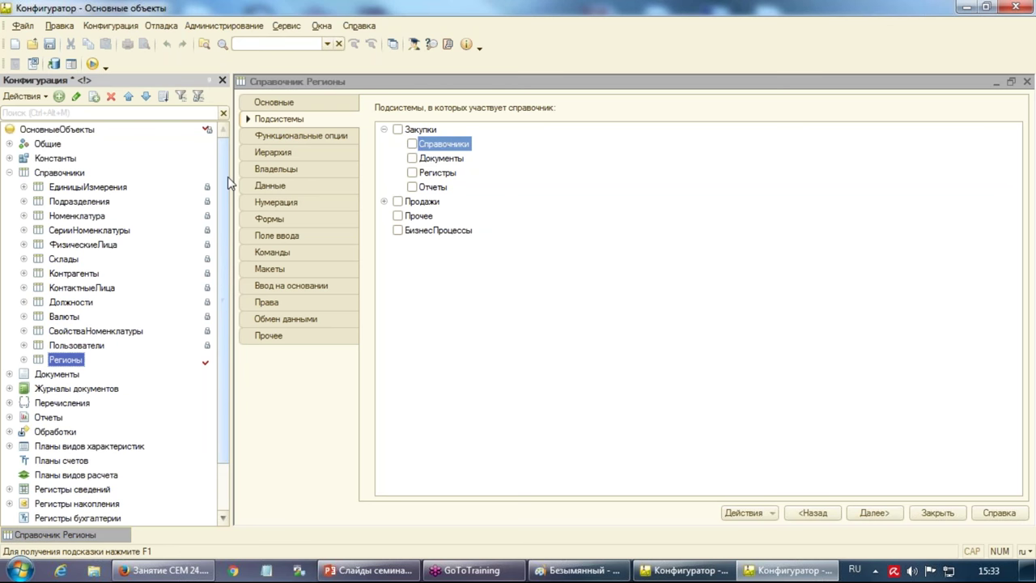
pyautogui.click(9, 144)
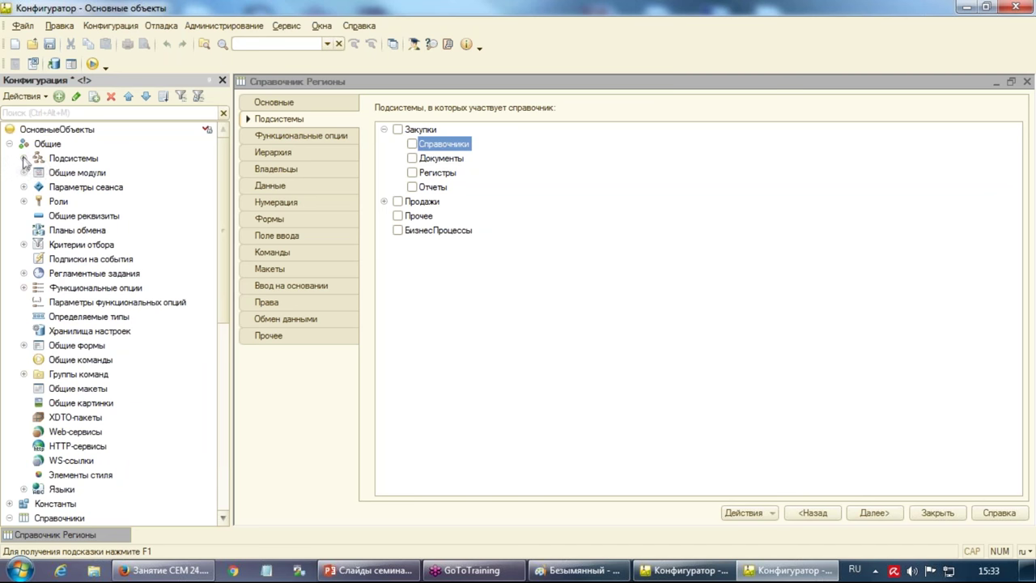
pyautogui.click(24, 158)
pyautogui.click(38, 172)
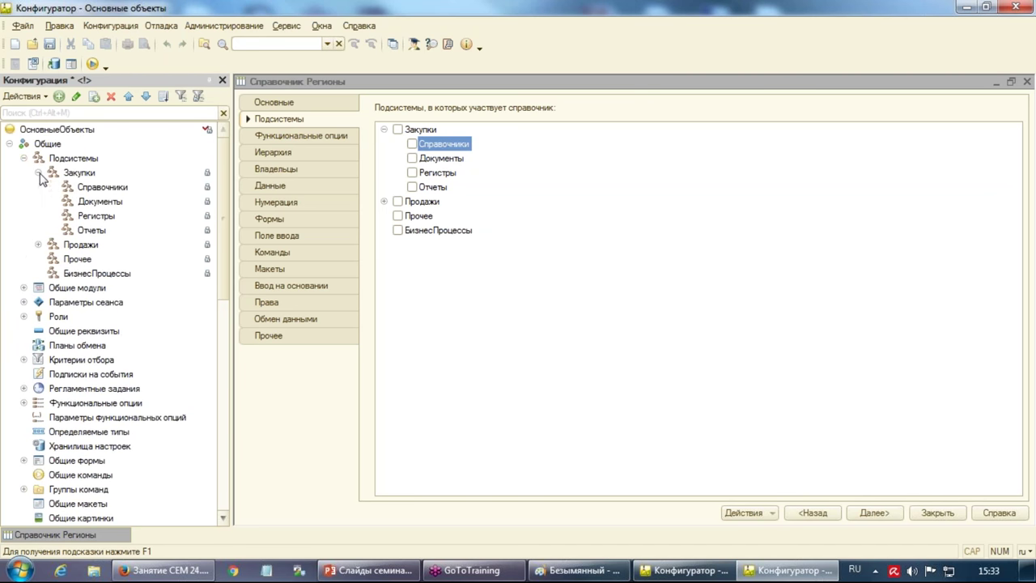
pyautogui.rightClick(102, 191)
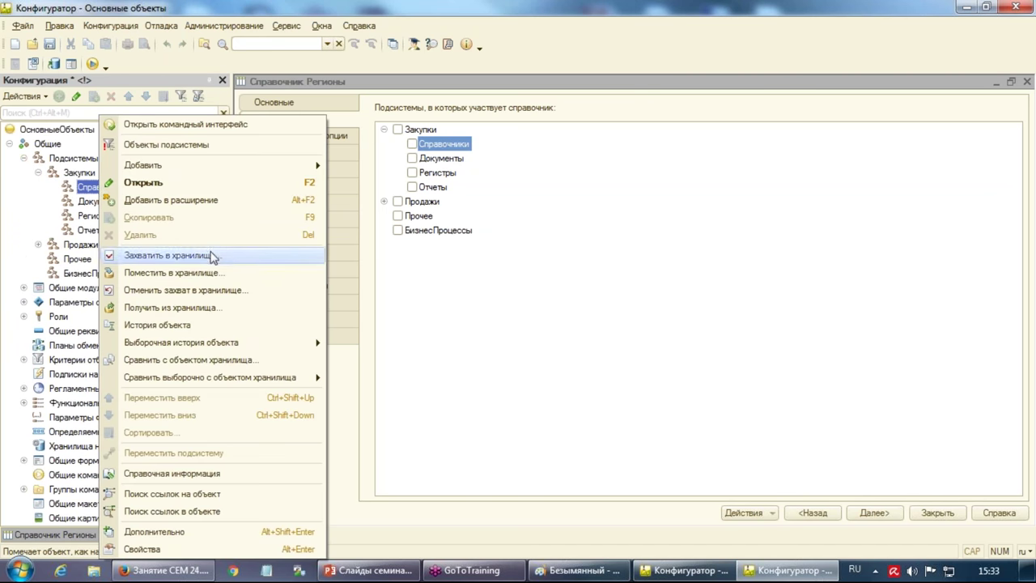
pyautogui.click(212, 256)
pyautogui.click(474, 301)
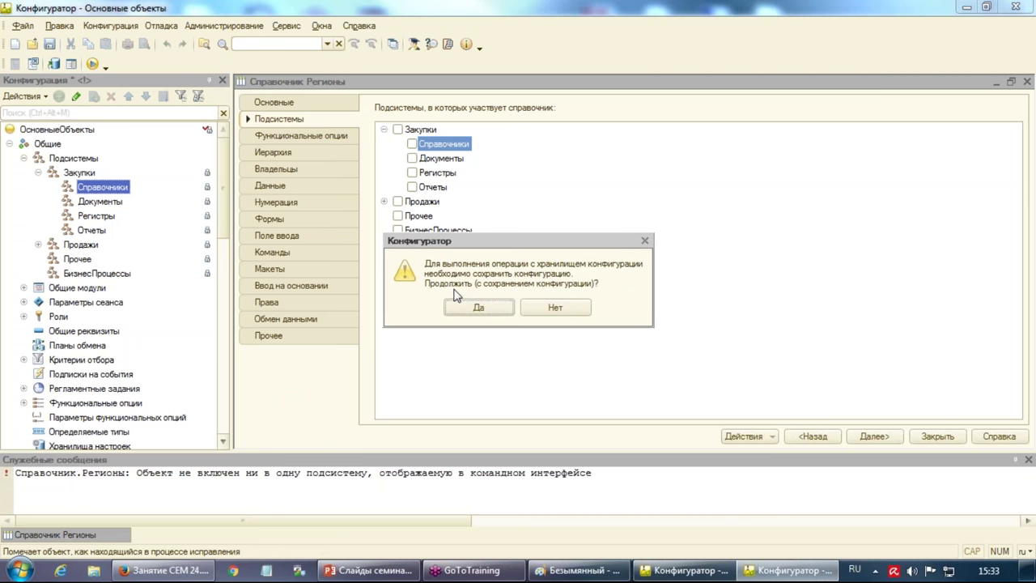
pyautogui.click(475, 310)
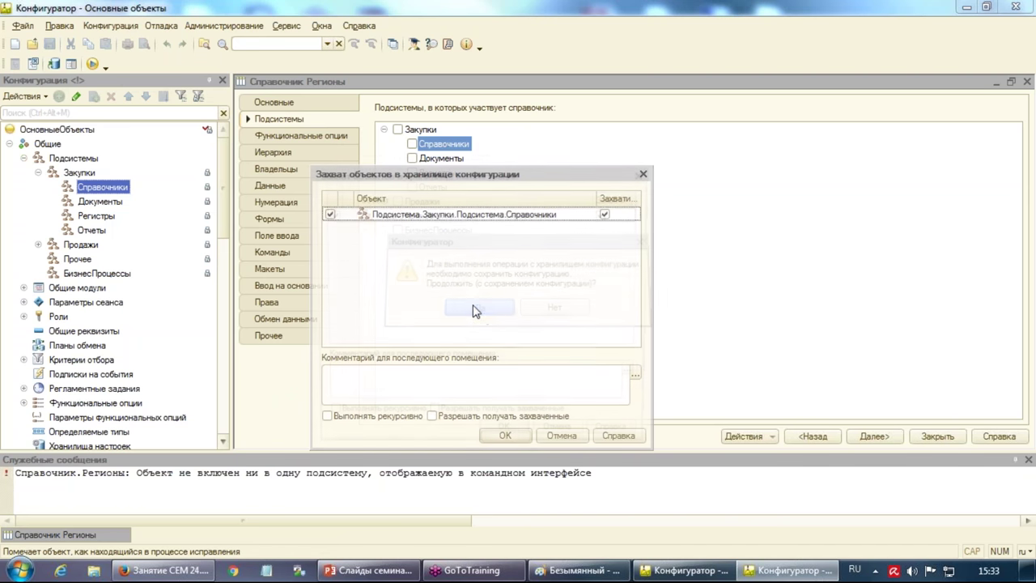
pyautogui.click(636, 375)
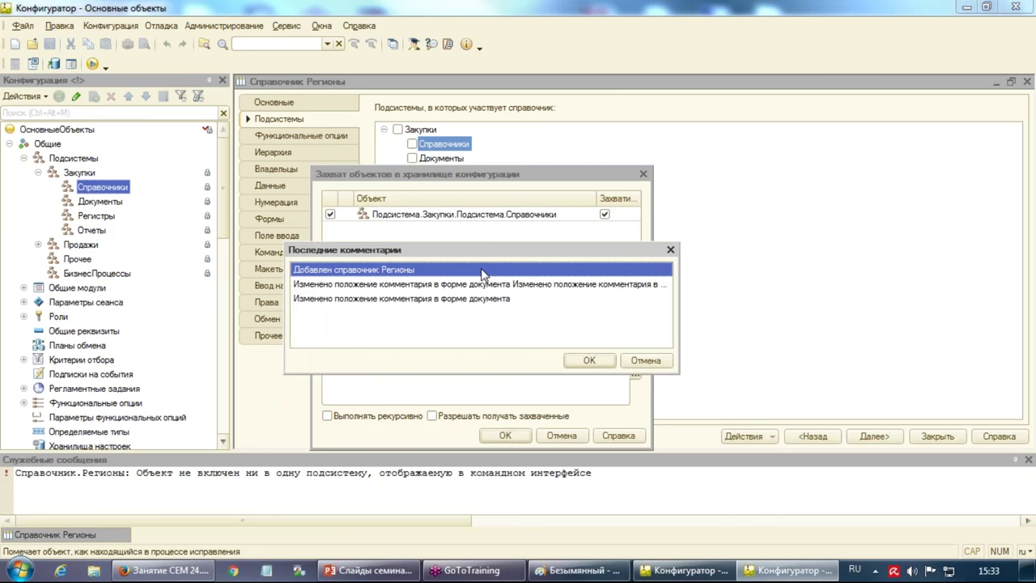
pyautogui.doubleClick(483, 274)
pyautogui.click(513, 440)
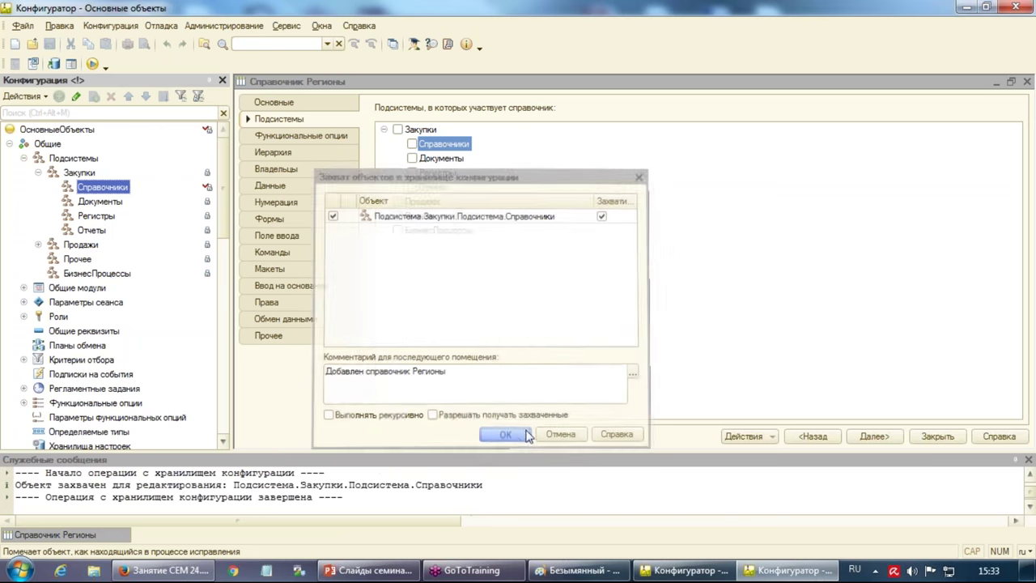
# Close the service messages and include the Регионы catalog in the Справочники subsystem of Закупки
pyautogui.click(1029, 459)
pyautogui.click(413, 143)
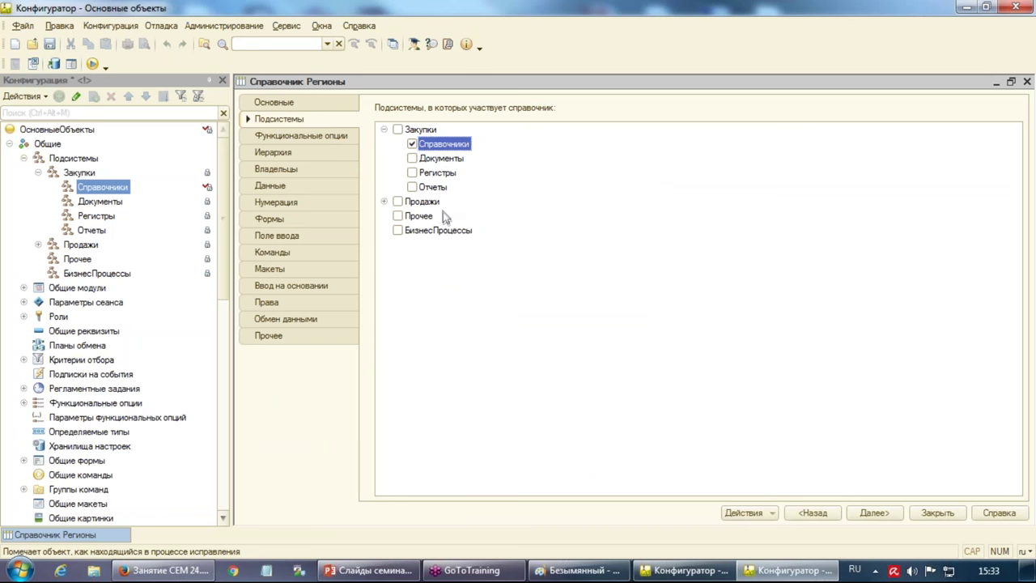
# Close the Регионы catalog editor and commit the ОсновныеОбъекты root together with the new Регионы catalog to the configuration repository
pyautogui.click(244, 85)
pyautogui.click(243, 84)
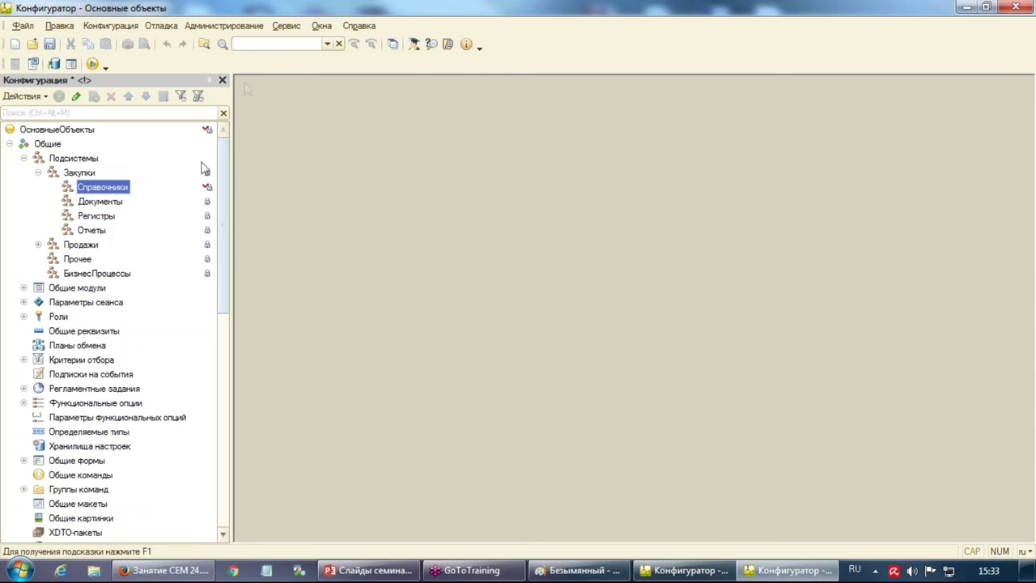
pyautogui.rightClick(78, 132)
pyautogui.click(86, 132)
pyautogui.rightClick(85, 130)
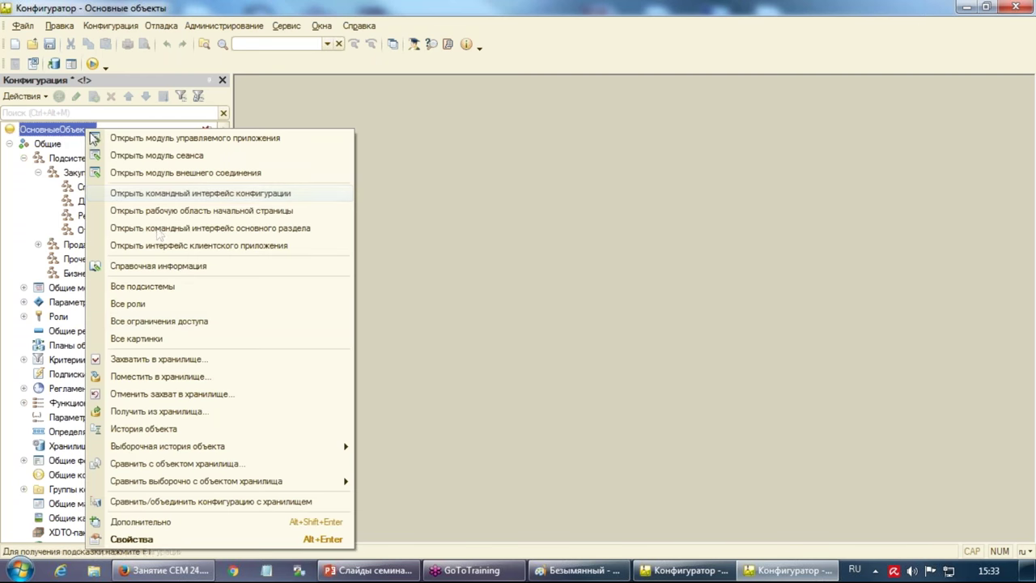
pyautogui.click(211, 375)
pyautogui.click(454, 310)
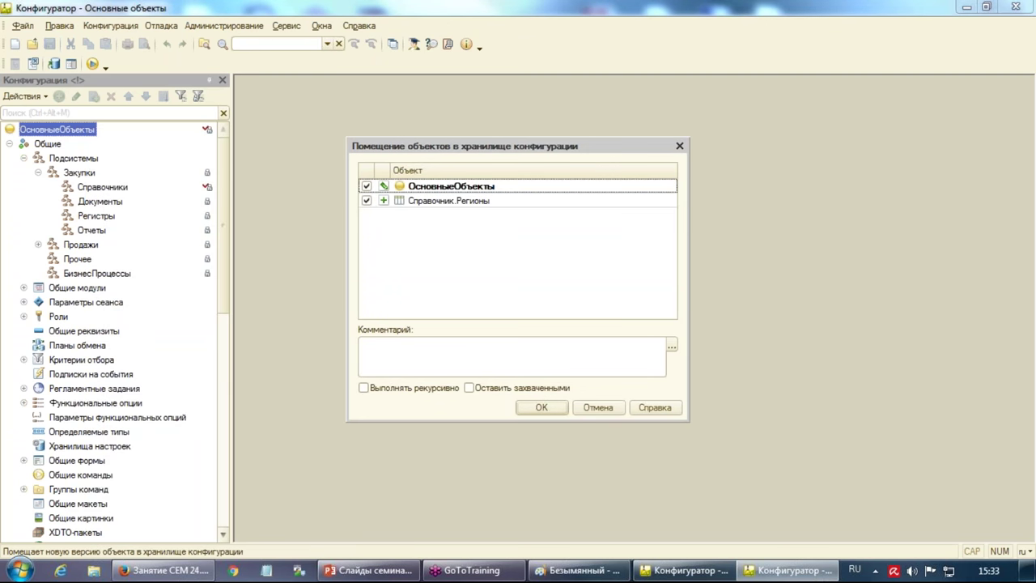
pyautogui.click(541, 408)
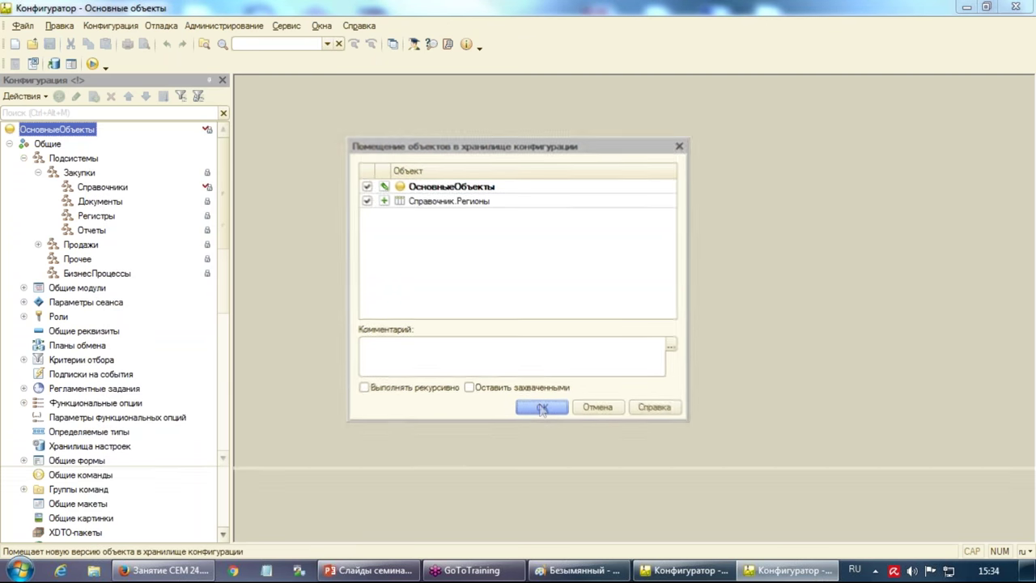
# Commit the Справочники subsystem of Закупки to the repository with the recent comment "Добавлен справочник Регионы" and close the service messages
pyautogui.click(122, 188)
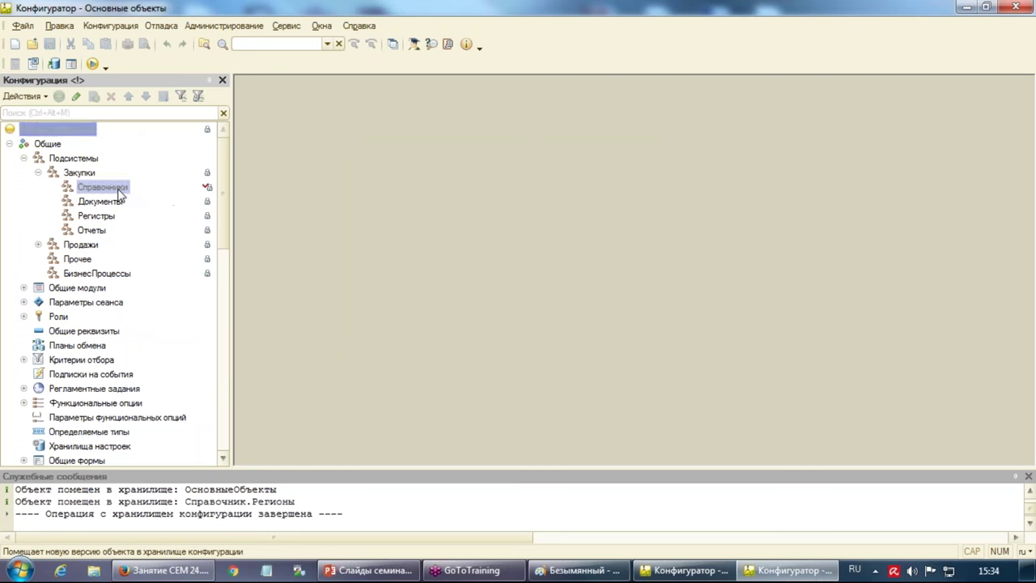
pyautogui.rightClick(119, 192)
pyautogui.click(296, 272)
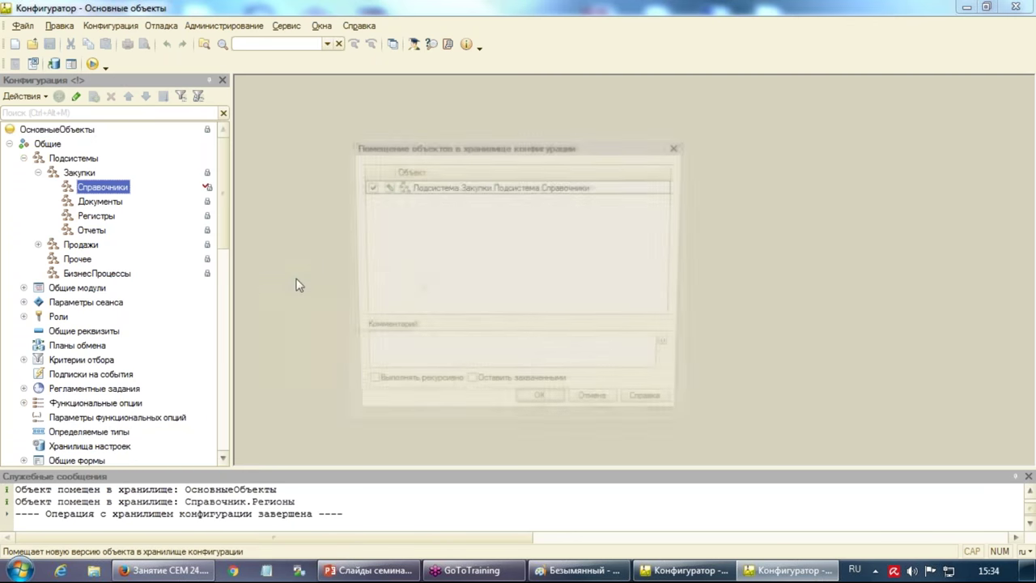
pyautogui.click(672, 346)
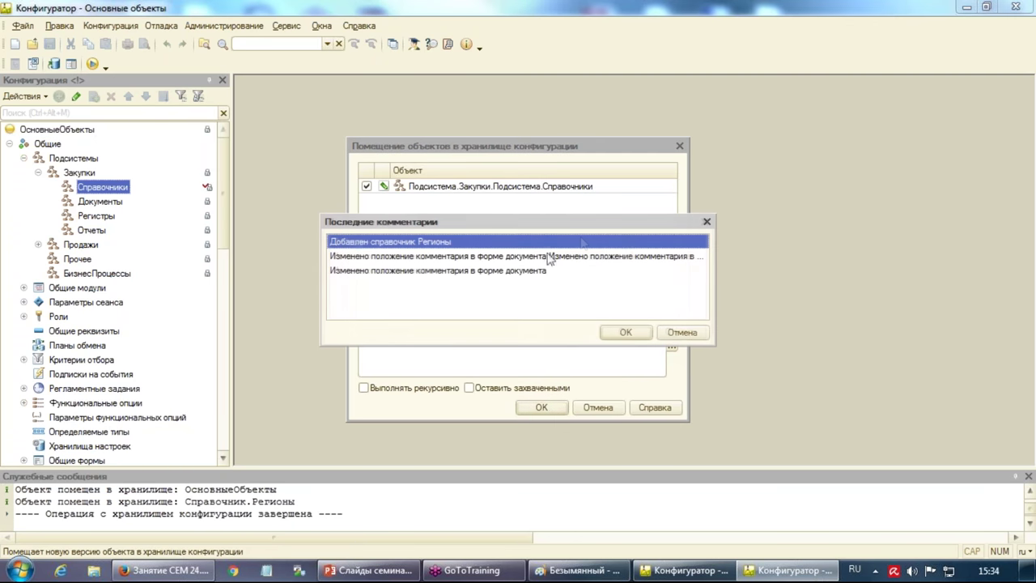
pyautogui.click(626, 332)
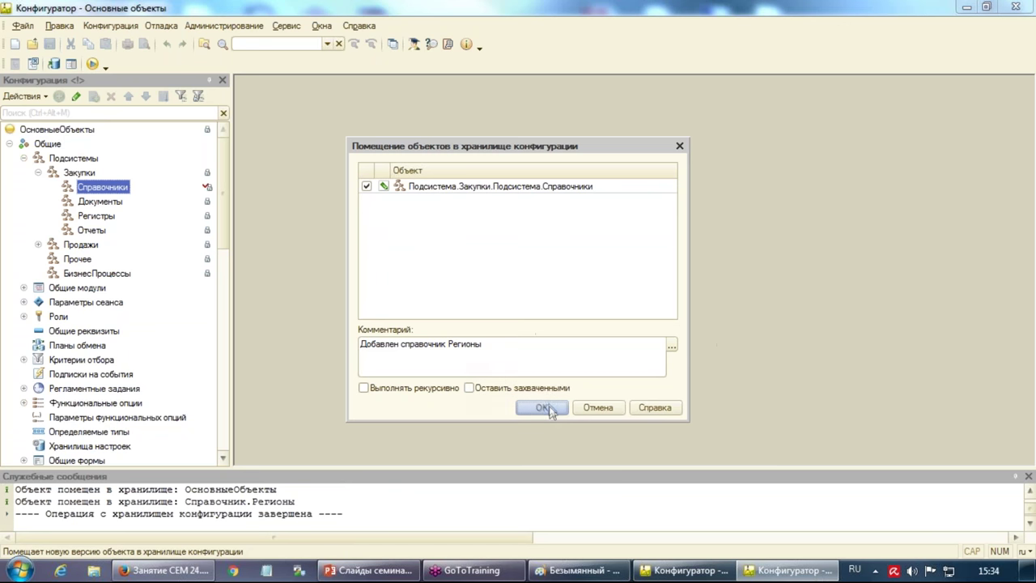
pyautogui.click(546, 408)
pyautogui.click(1028, 476)
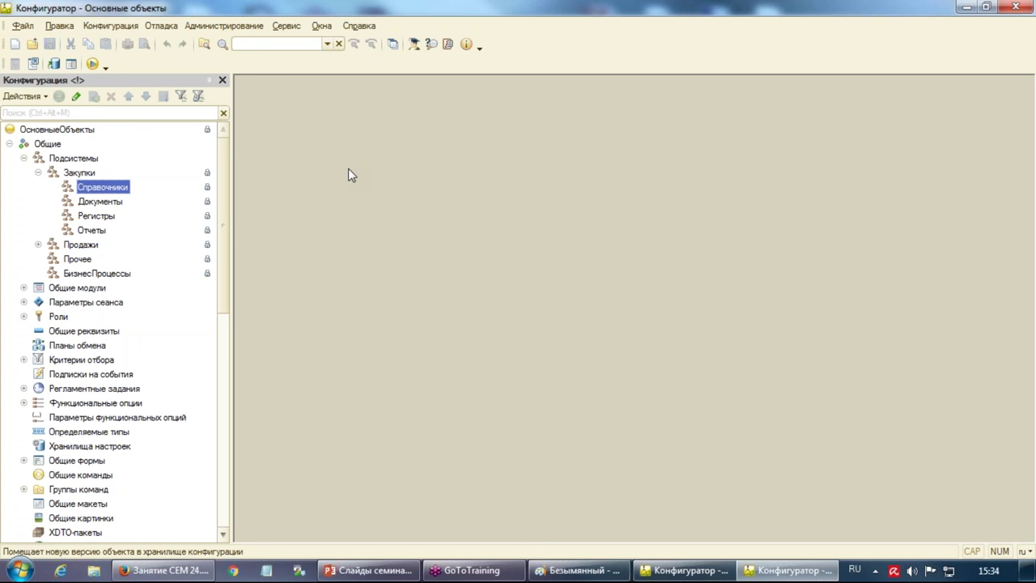
# Switch to the other developer's Конфигуратор and check which infobase it has open
pyautogui.click(781, 572)
pyautogui.click(684, 571)
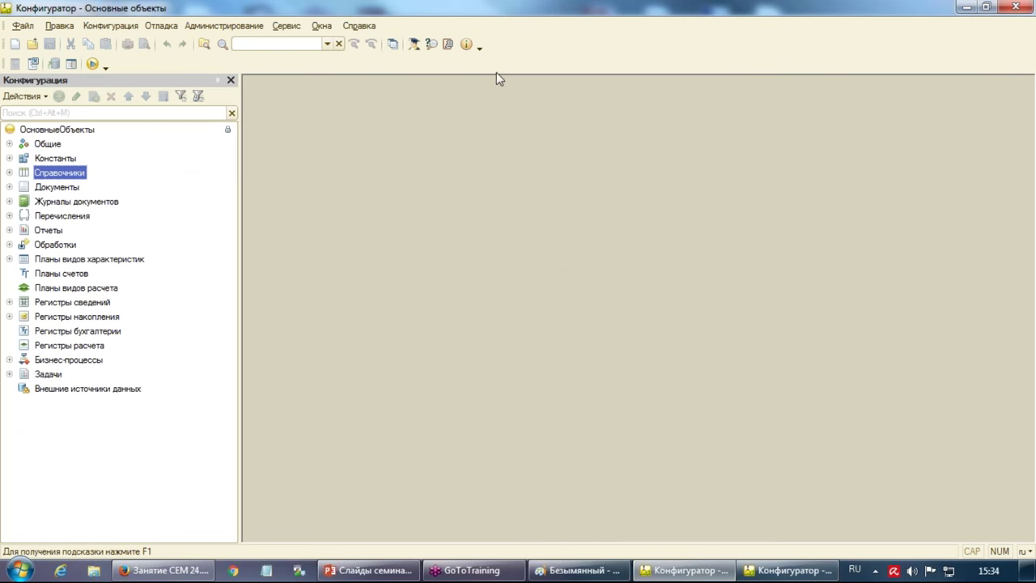
pyautogui.click(468, 44)
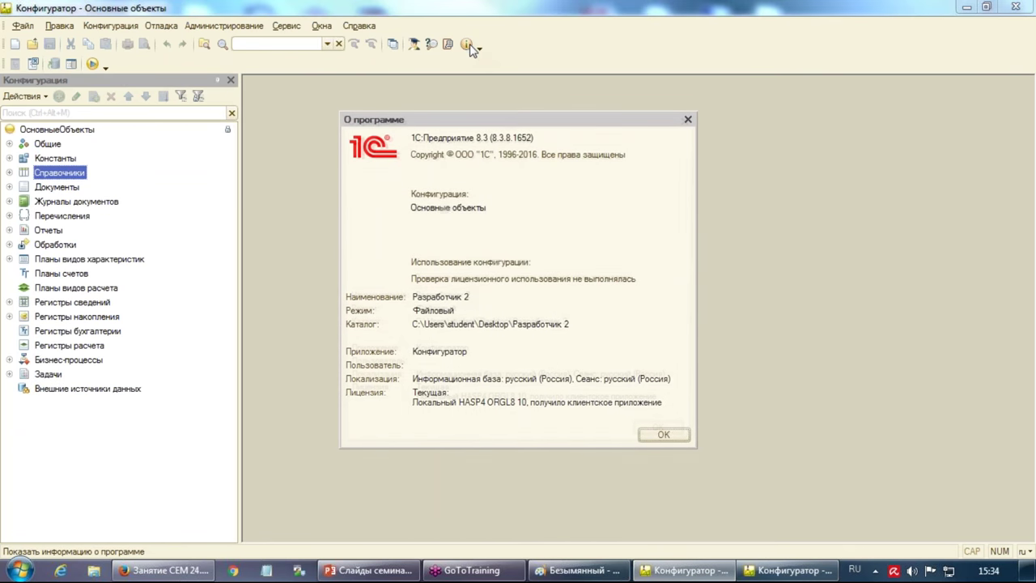
pyautogui.click(659, 436)
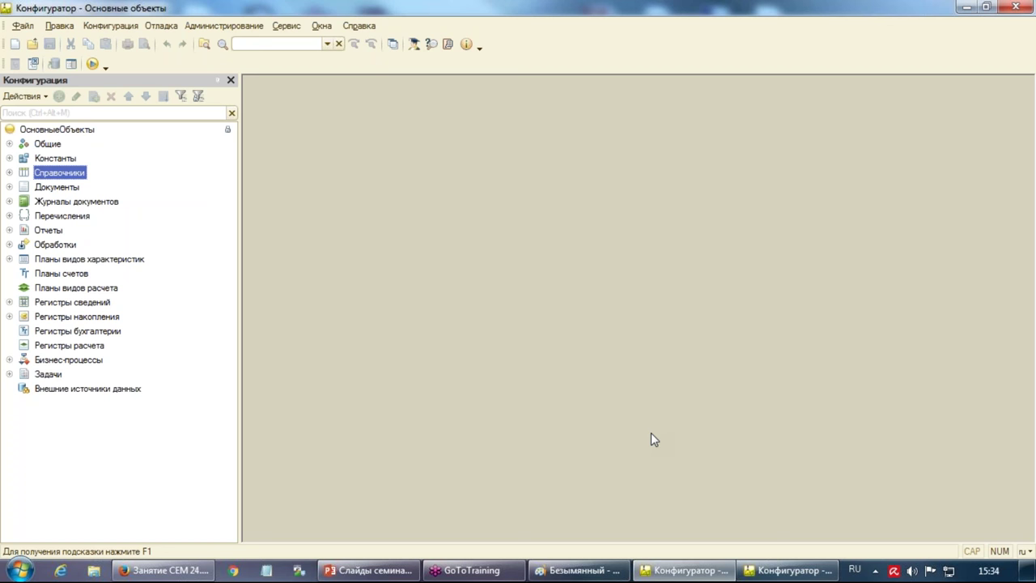
# Expand the ПоступлениеТоваров and ПродажаТоваров documents and locate the ФормаДокумента form of each
pyautogui.click(10, 188)
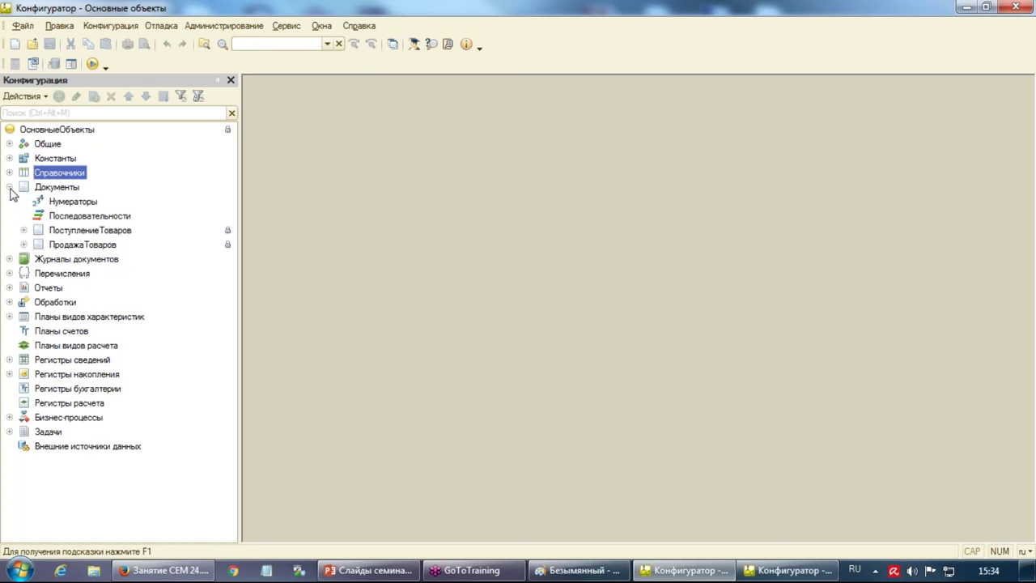
pyautogui.click(61, 233)
pyautogui.click(24, 231)
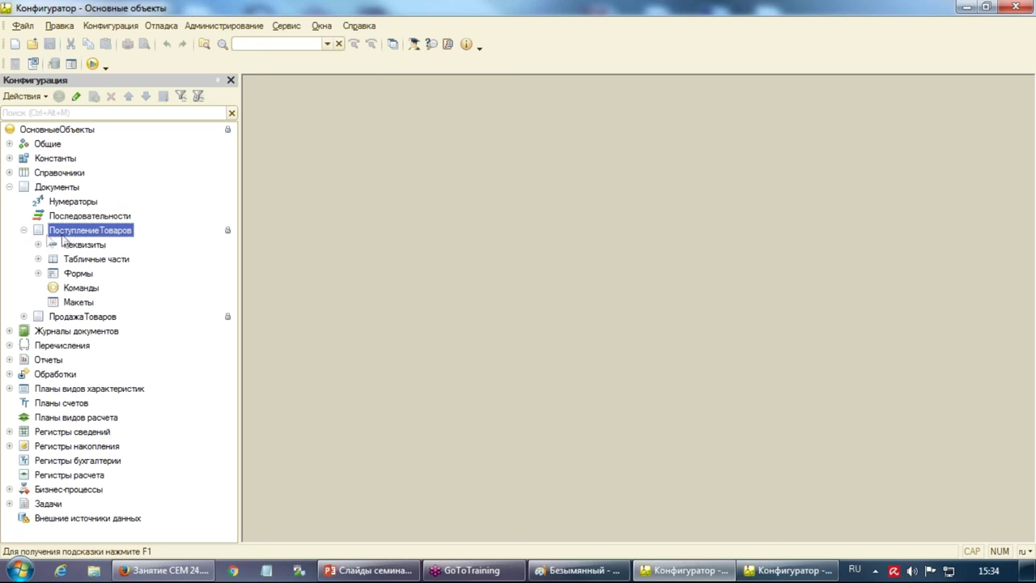
pyautogui.click(23, 316)
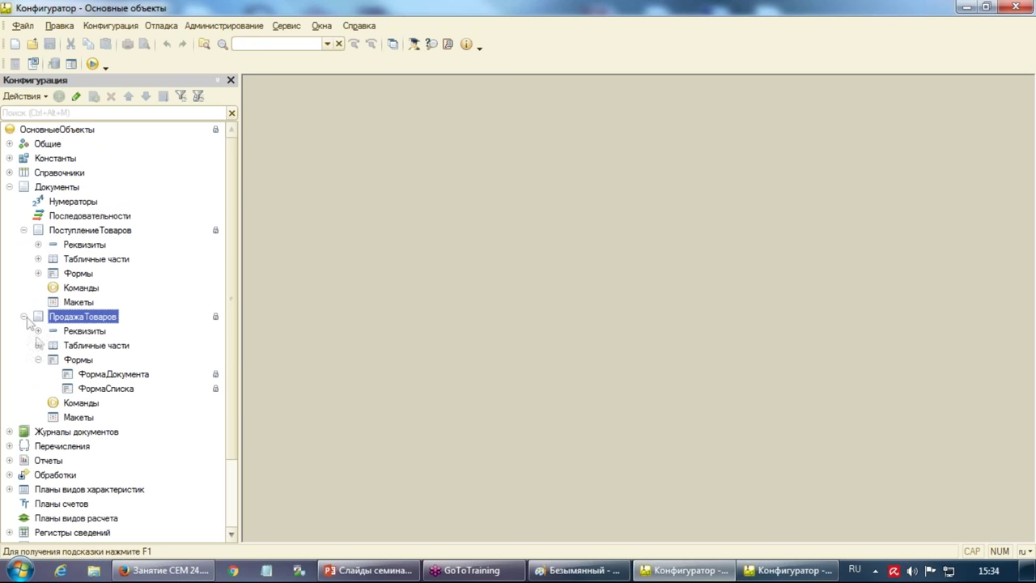
pyautogui.click(38, 274)
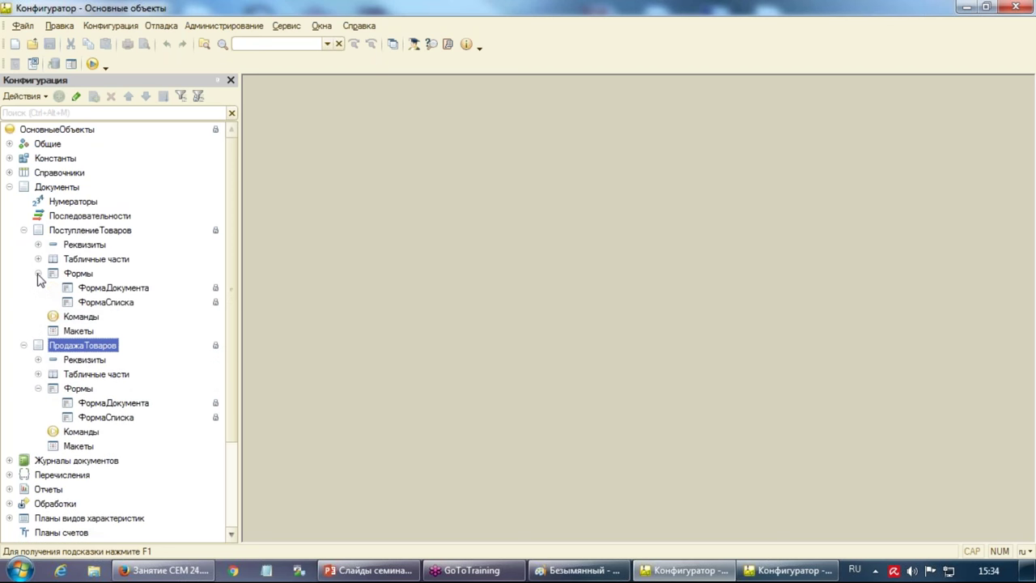
pyautogui.click(110, 288)
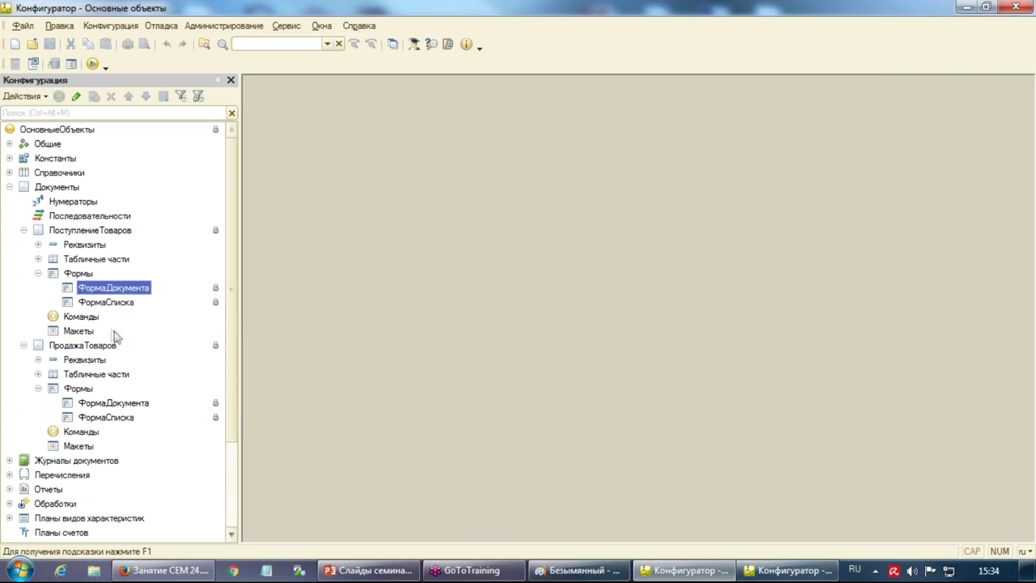
pyautogui.click(127, 405)
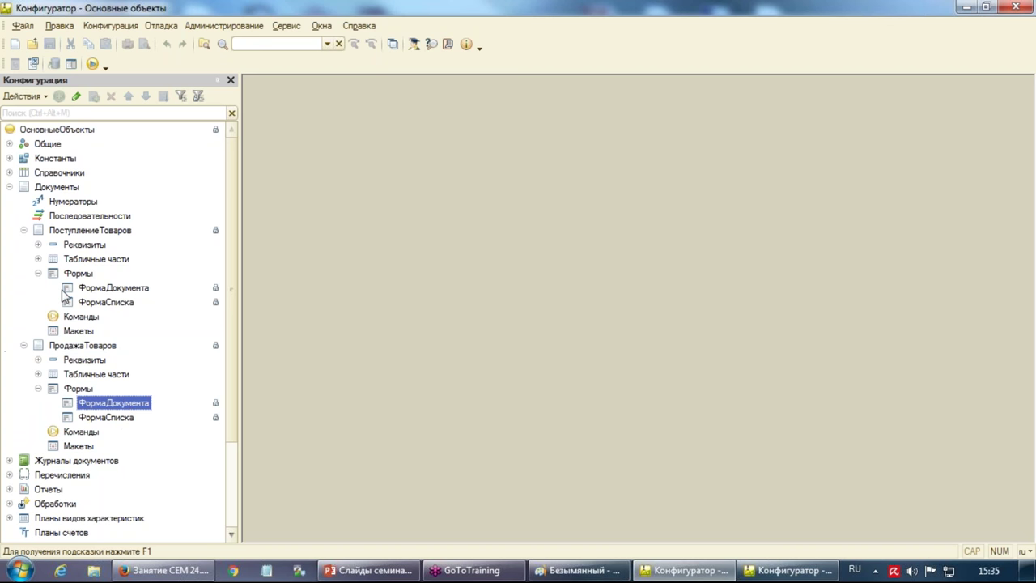
# Open the configuration repository in a maximized view and expand the forms of the ПоступлениеТоваров and ПродажаТоваров documents
pyautogui.click(121, 27)
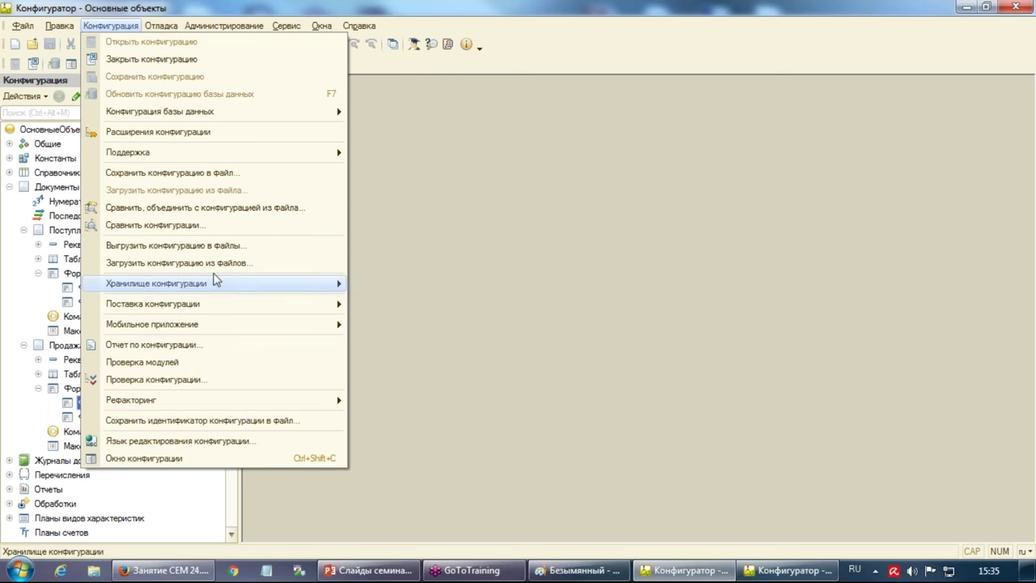
pyautogui.moveTo(216, 283)
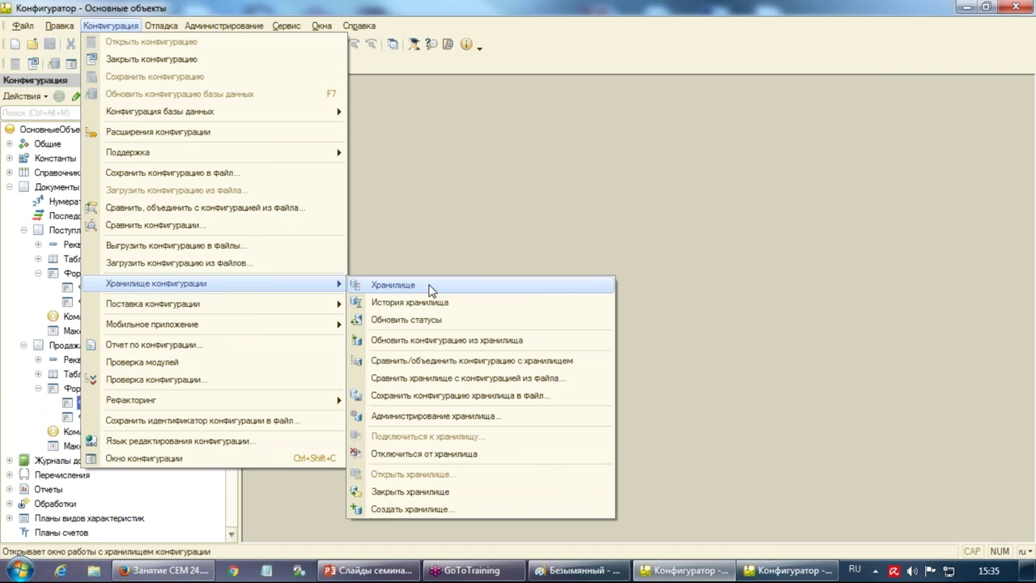
pyautogui.click(430, 287)
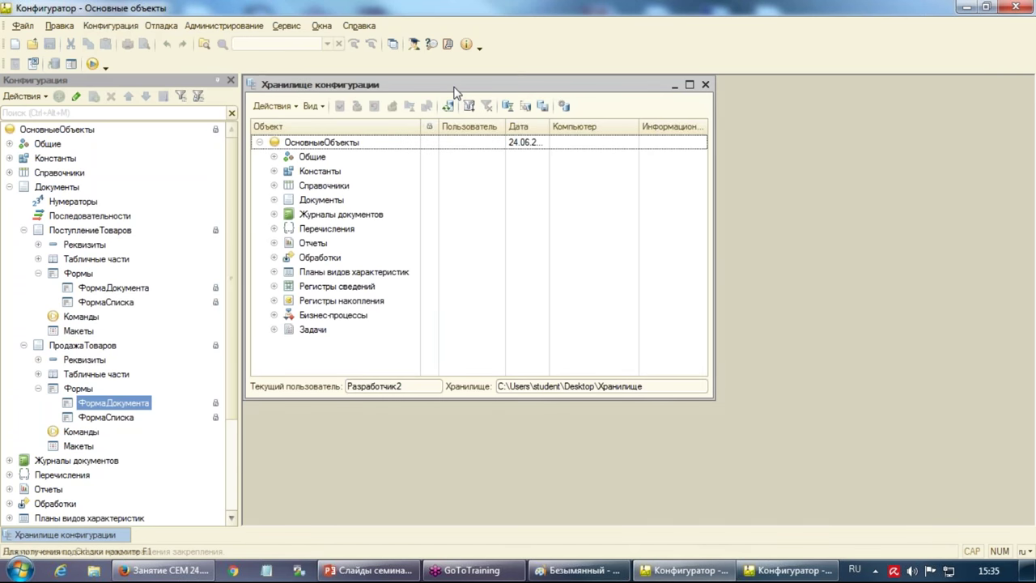
pyautogui.doubleClick(455, 86)
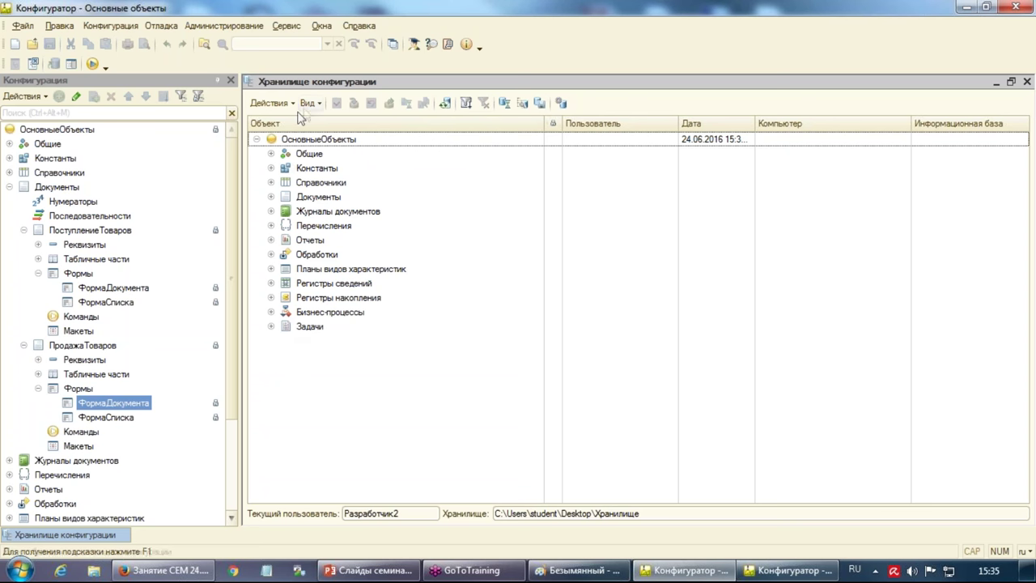
pyautogui.click(271, 197)
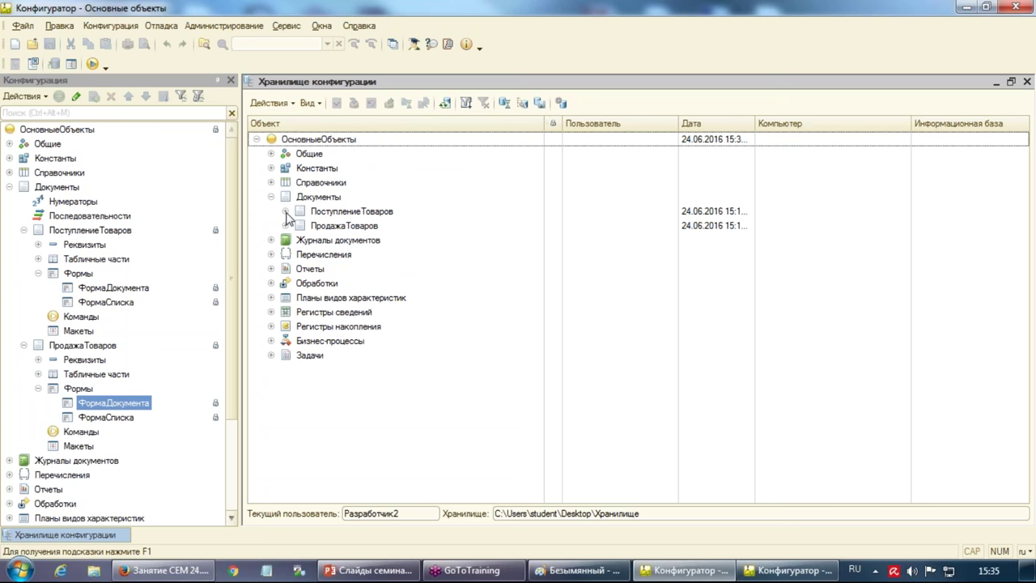
pyautogui.click(285, 212)
pyautogui.click(299, 226)
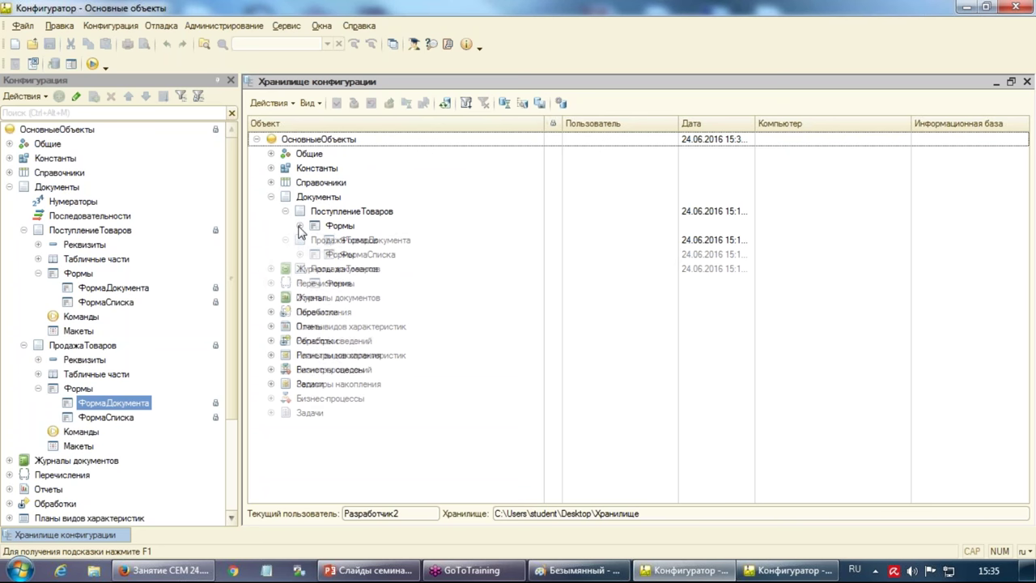
pyautogui.click(349, 241)
pyautogui.click(300, 284)
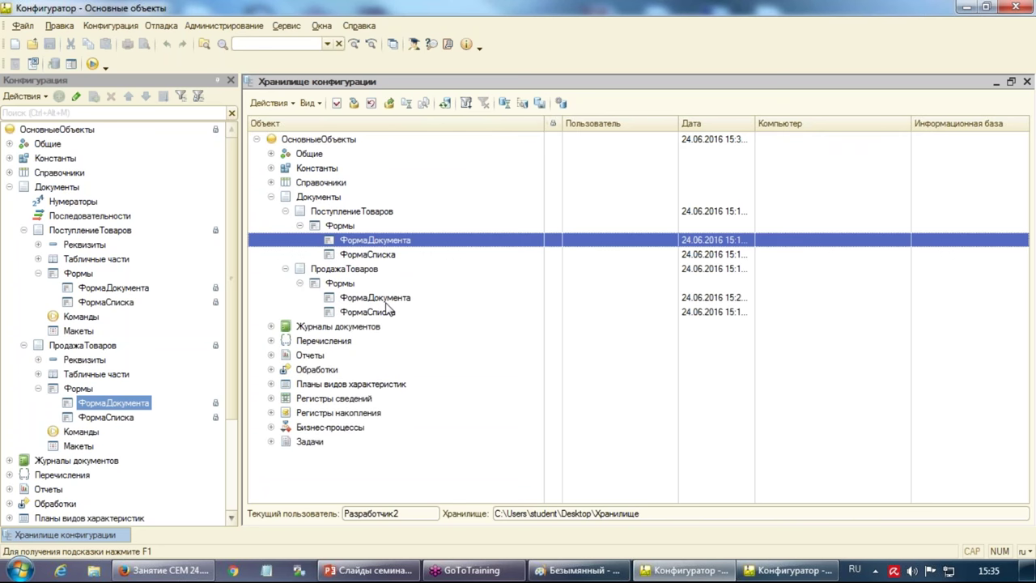
# Lock ПоступлениеТоваров, ПродажаТоваров and their ФормаДокумента forms with the comment "Добавлен реквизит Регион...", and close the repository view
pyautogui.click(379, 298)
pyautogui.keyDown('ctrl'); pyautogui.click(375, 272); pyautogui.keyUp('ctrl')
pyautogui.keyDown('ctrl'); pyautogui.click(357, 214); pyautogui.keyUp('ctrl')
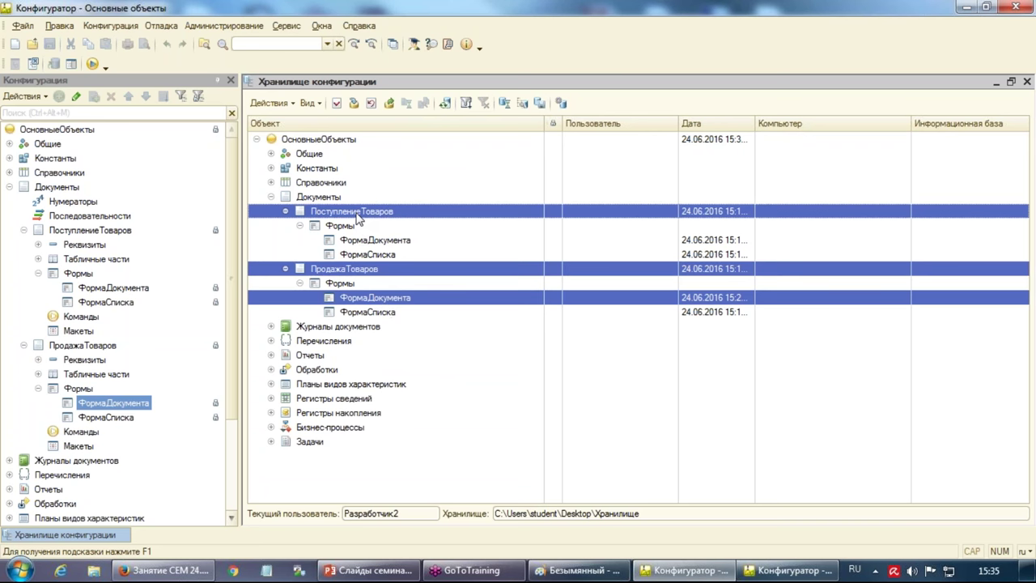
pyautogui.keyDown('ctrl'); pyautogui.click(387, 240); pyautogui.keyUp('ctrl')
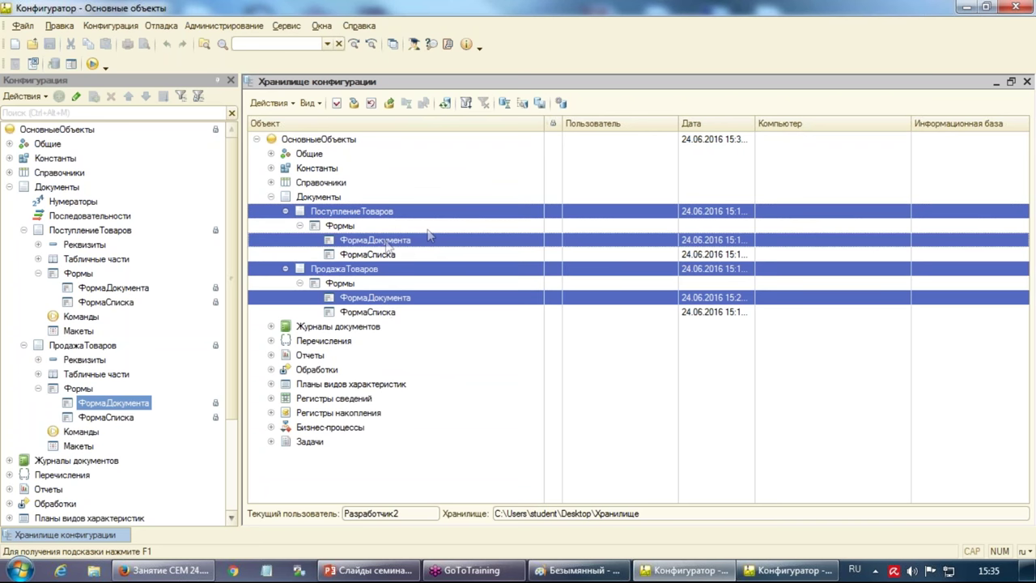
pyautogui.rightClick(442, 211)
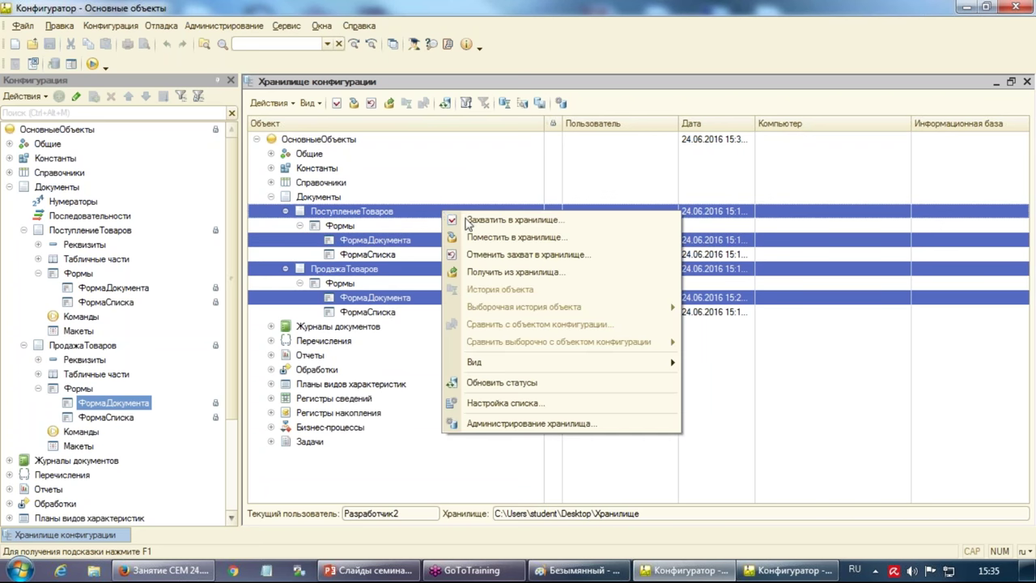
pyautogui.click(528, 222)
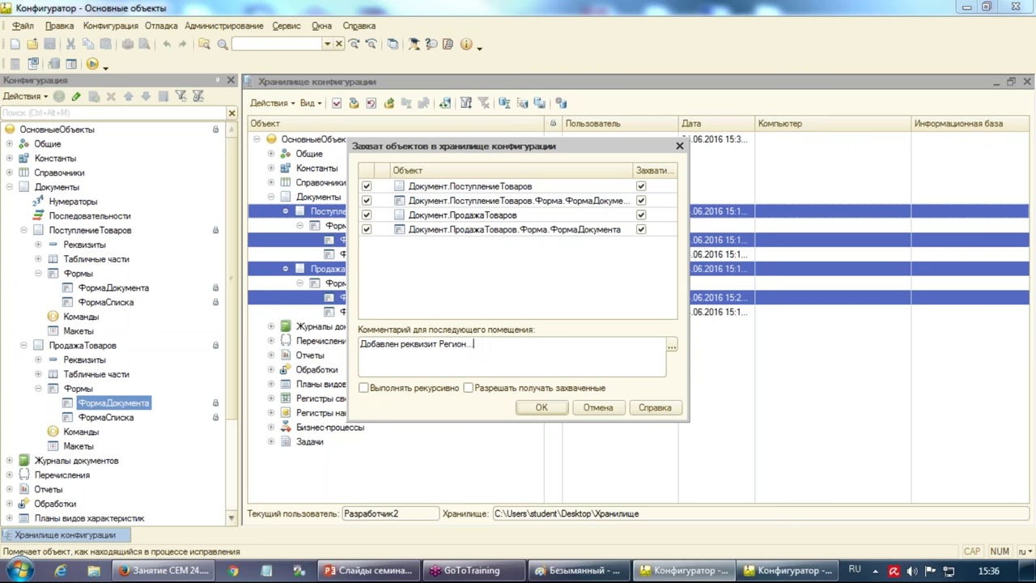
pyautogui.press('Return')
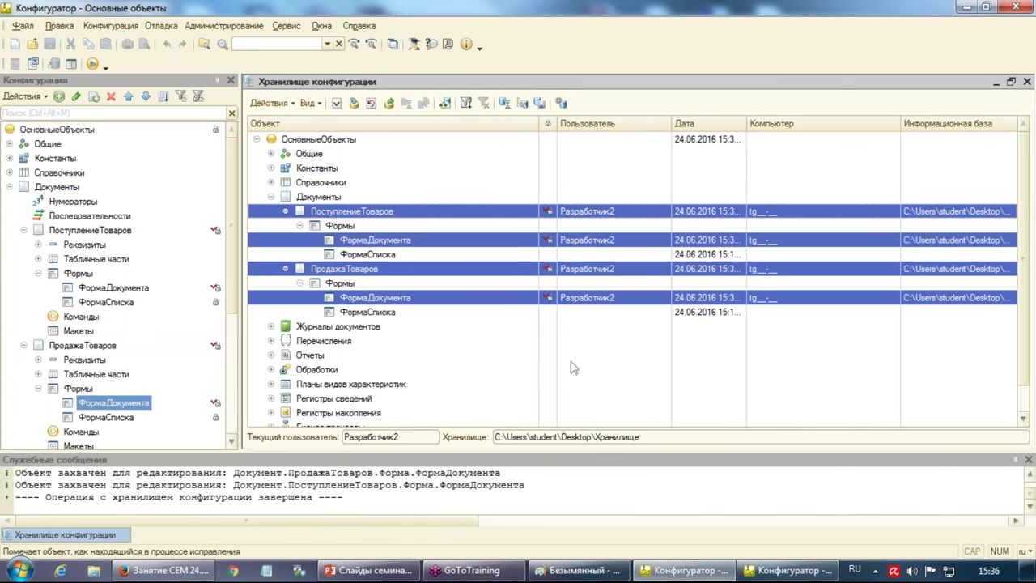
pyautogui.click(469, 513)
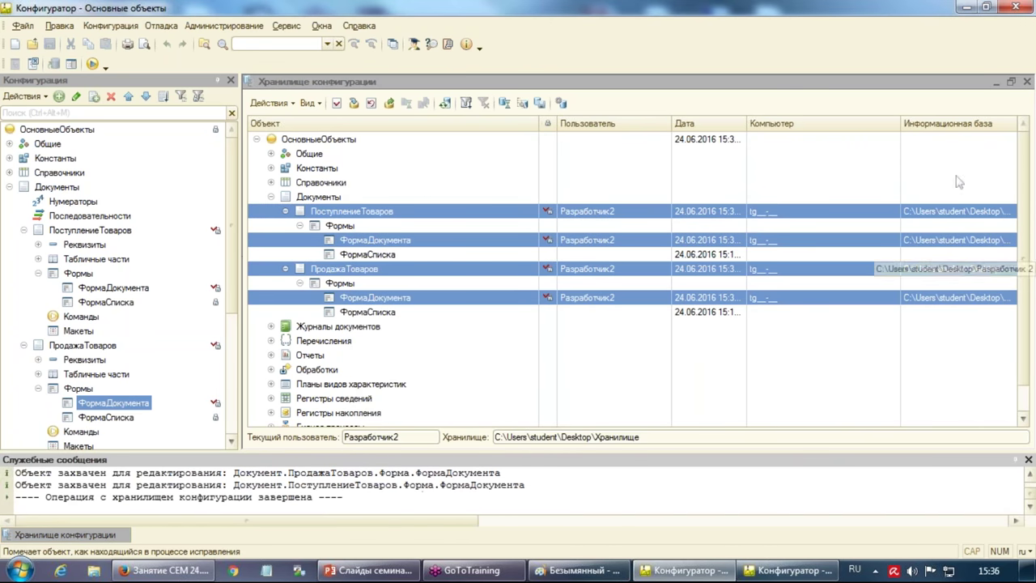
pyautogui.click(1027, 84)
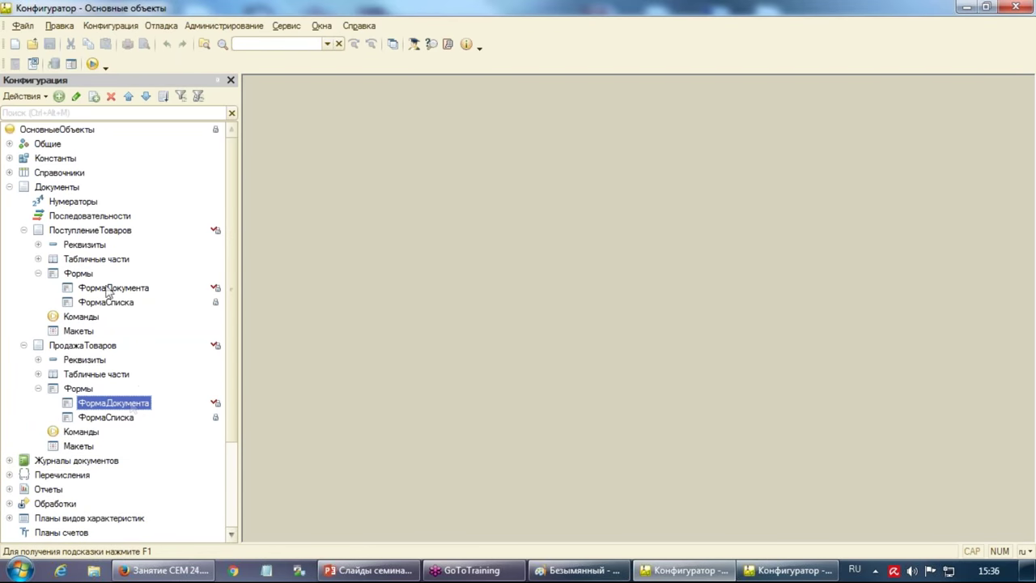
# Add a new attribute named Регион to the ПоступлениеТоваров document
pyautogui.click(39, 244)
pyautogui.click(91, 246)
pyautogui.press('Insert')
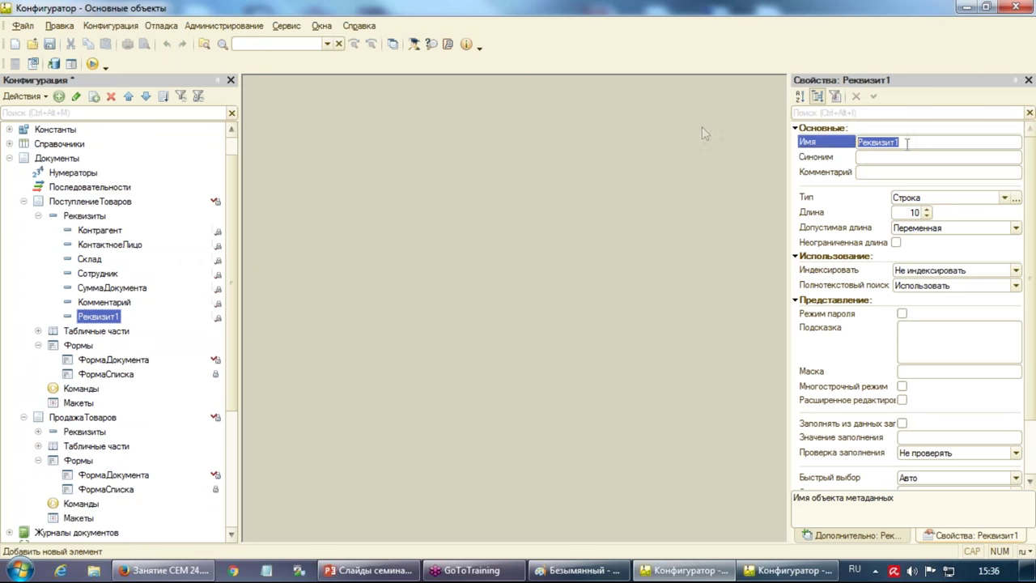
pyautogui.write('Регион')
pyautogui.press('Return')
# Look through the available data types of the Регион attribute for a reference to the Регионы catalog
pyautogui.press('F4')
pyautogui.press('Down')
pyautogui.press('Down')
pyautogui.press('Down')
pyautogui.press('Down')
pyautogui.press('Down')
pyautogui.press('Down')
pyautogui.press('Down')
pyautogui.press('Down')
pyautogui.press('Down')
pyautogui.press('Down')
pyautogui.press('Up')
pyautogui.press('Up')
pyautogui.press('Up')
pyautogui.press('Up')
pyautogui.press('Up')
pyautogui.press('Up')
pyautogui.press('Down')
pyautogui.press('Down')
pyautogui.press('Down')
pyautogui.press('Down')
pyautogui.press('Down')
pyautogui.press('Down')
pyautogui.press('Down')
pyautogui.press('Down')
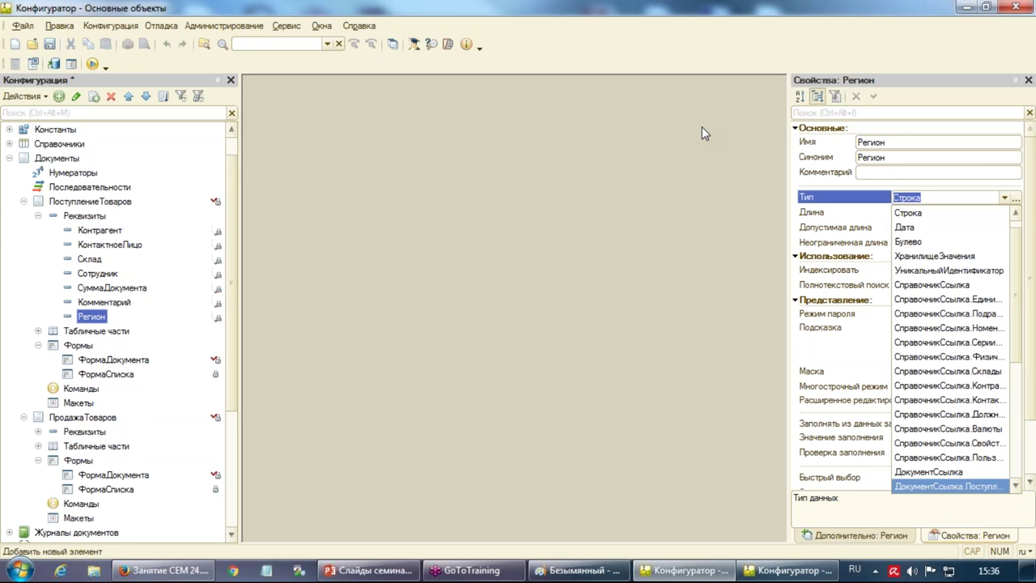
pyautogui.press('Escape')
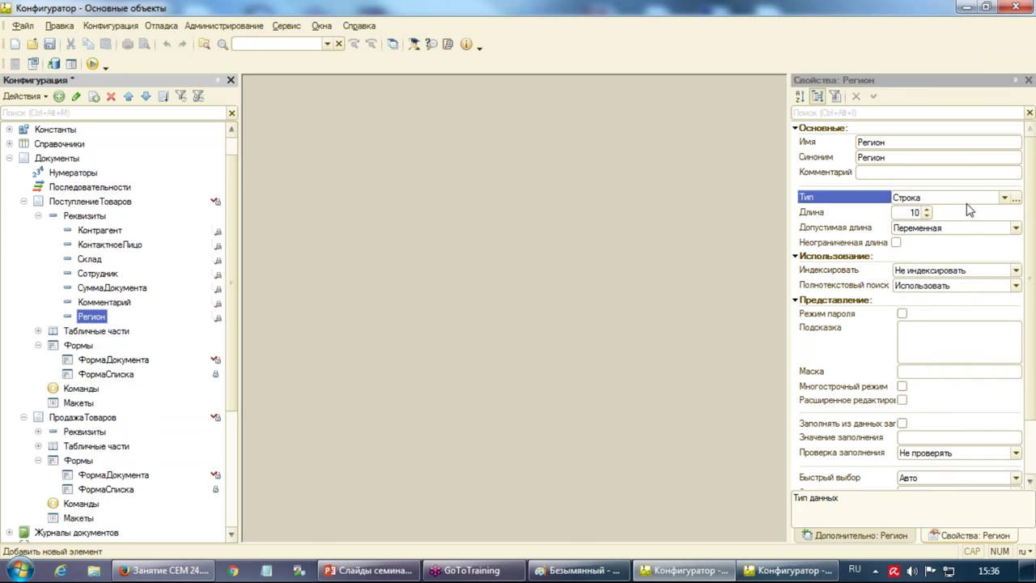
# Recheck the СправочникСсылка entries among the data types offered for the Регион attribute, leaving its type unselected
pyautogui.click(1005, 197)
pyautogui.moveTo(1016, 260); pyautogui.dragTo(1017, 308)
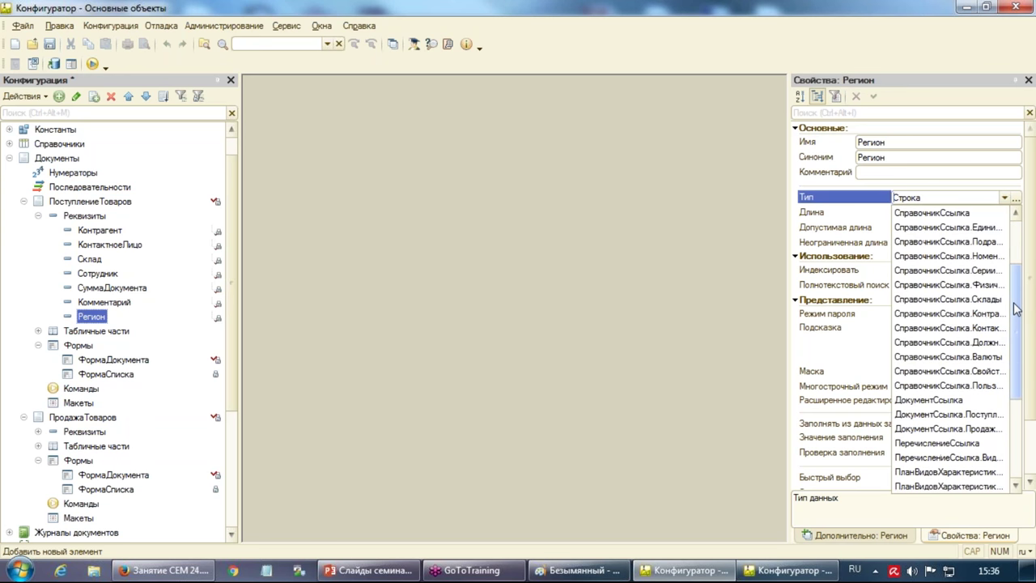
pyautogui.scroll(5, 1012, 275)
pyautogui.click(1004, 199)
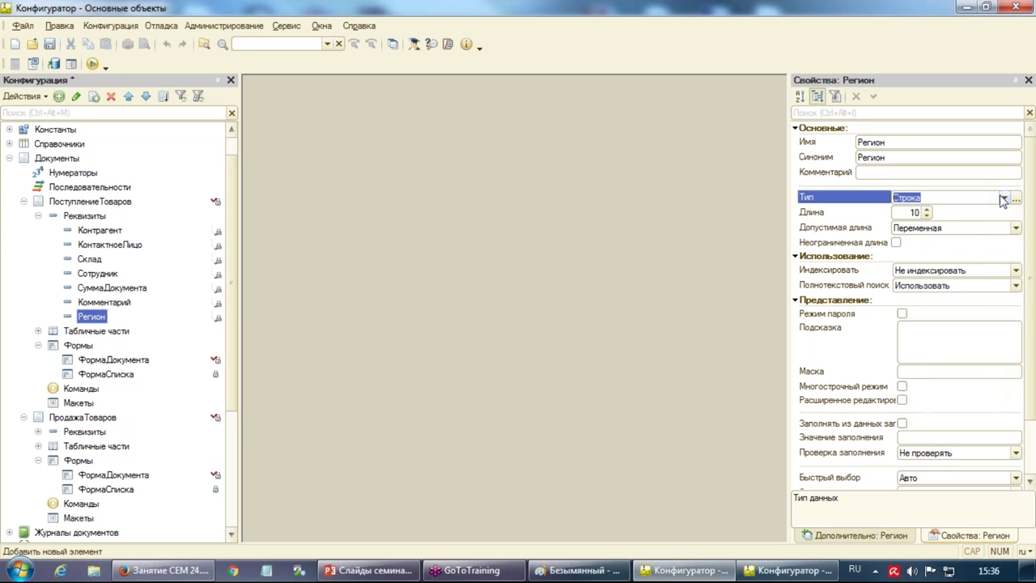
pyautogui.click(1005, 199)
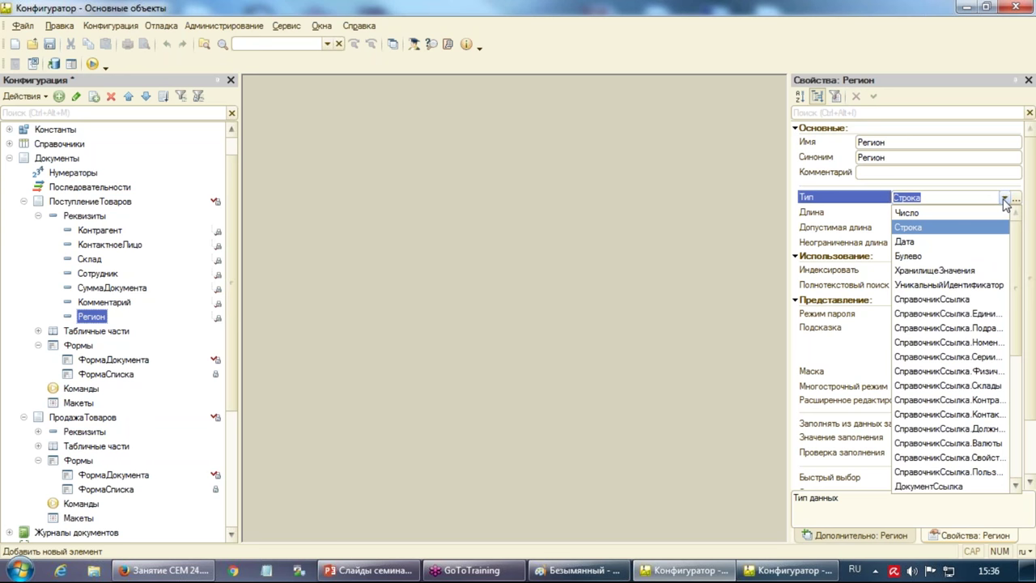
pyautogui.scroll(-4, 973, 257)
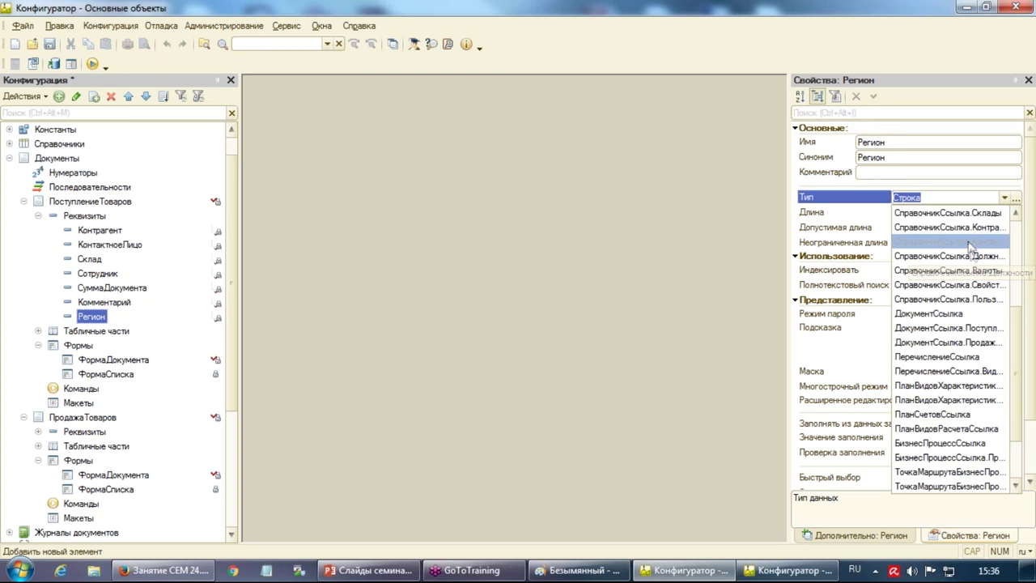
pyautogui.click(557, 236)
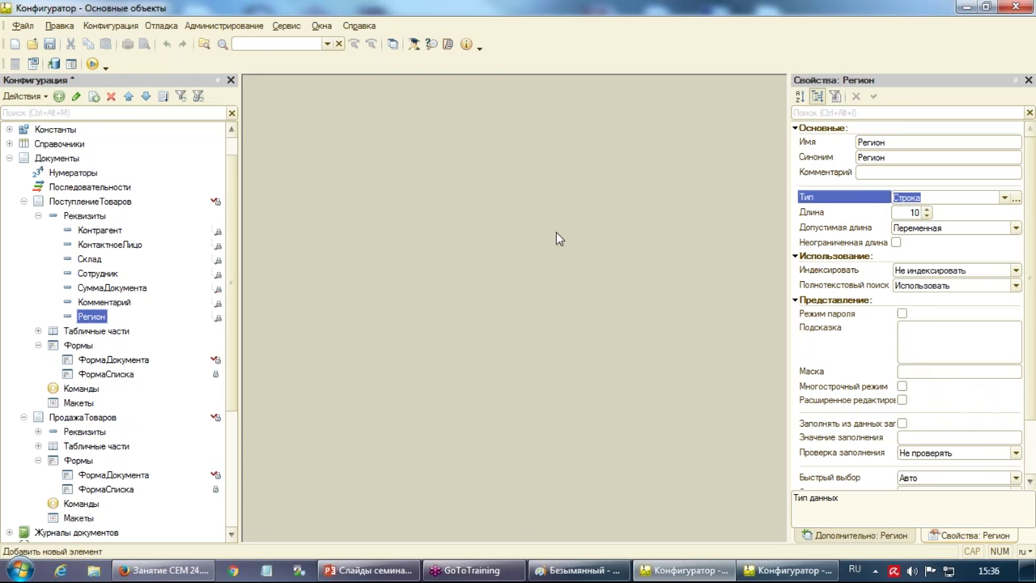
# Switch to the Paint diagram and handwrite "Рег" above the Разр. 1 label
pyautogui.click(374, 571)
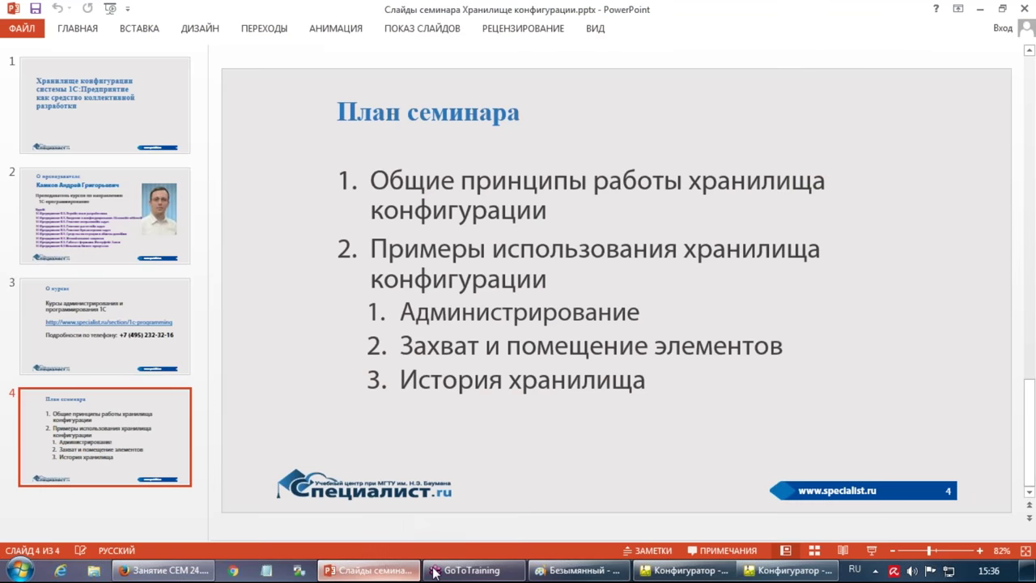
pyautogui.click(687, 571)
pyautogui.click(579, 571)
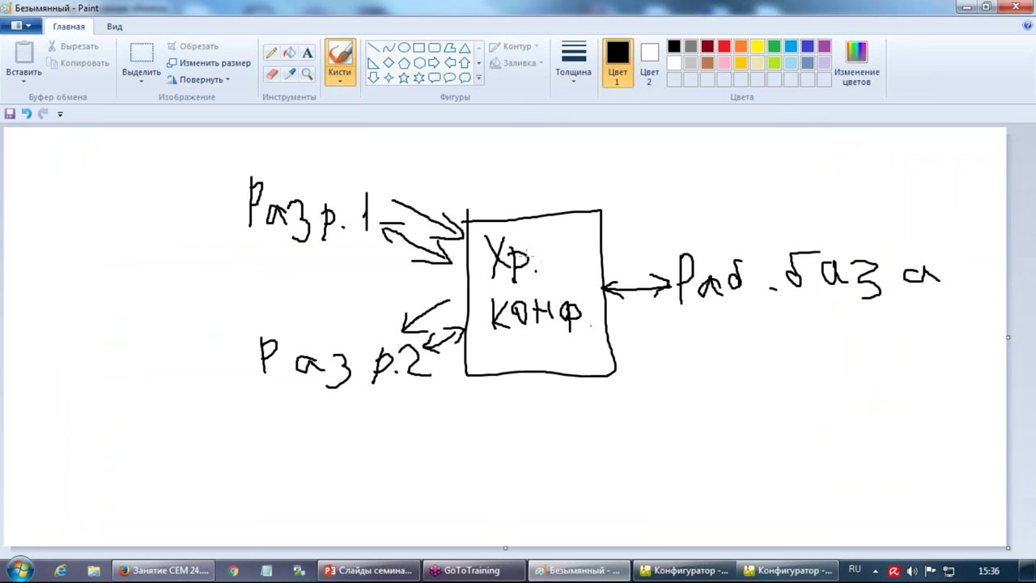
pyautogui.moveTo(285, 149); pyautogui.dragTo(286, 167)
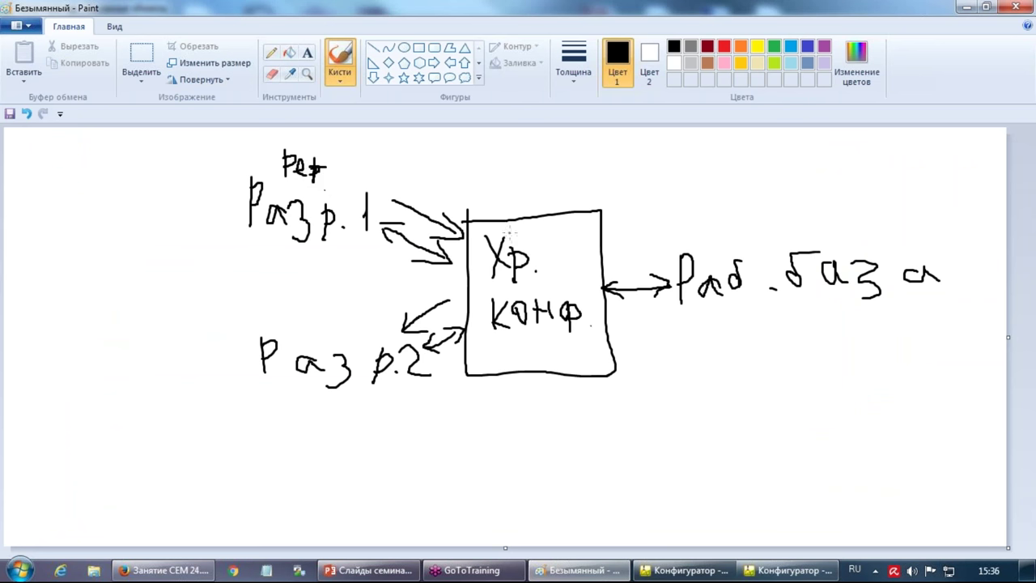
pyautogui.moveTo(535, 223); pyautogui.dragTo(535, 233)
# Switch back to the Configurator, update the configuration from the repository, saving it first, and close the service messages
pyautogui.click(688, 571)
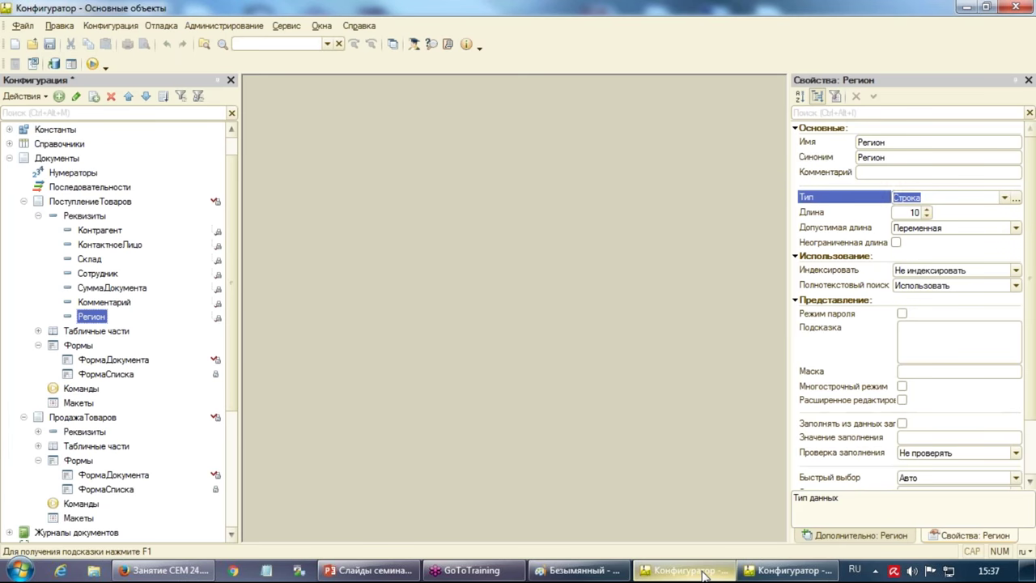
pyautogui.click(110, 25)
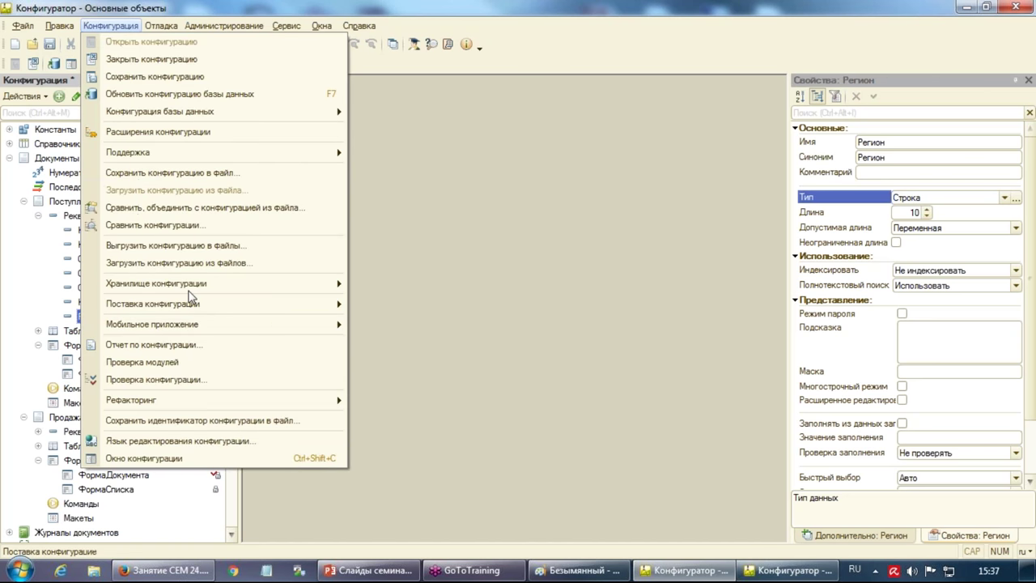
pyautogui.moveTo(187, 285)
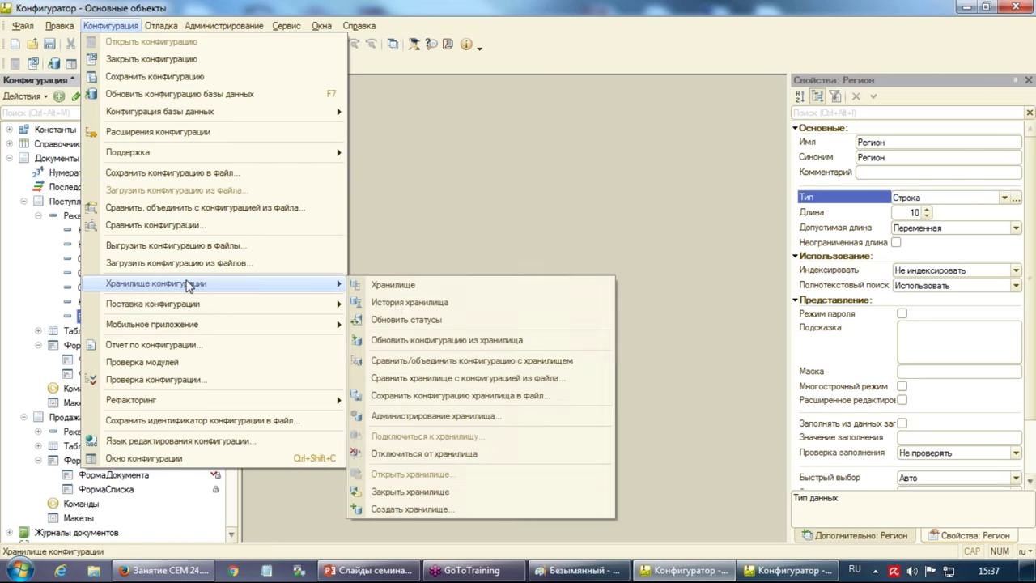
pyautogui.click(499, 342)
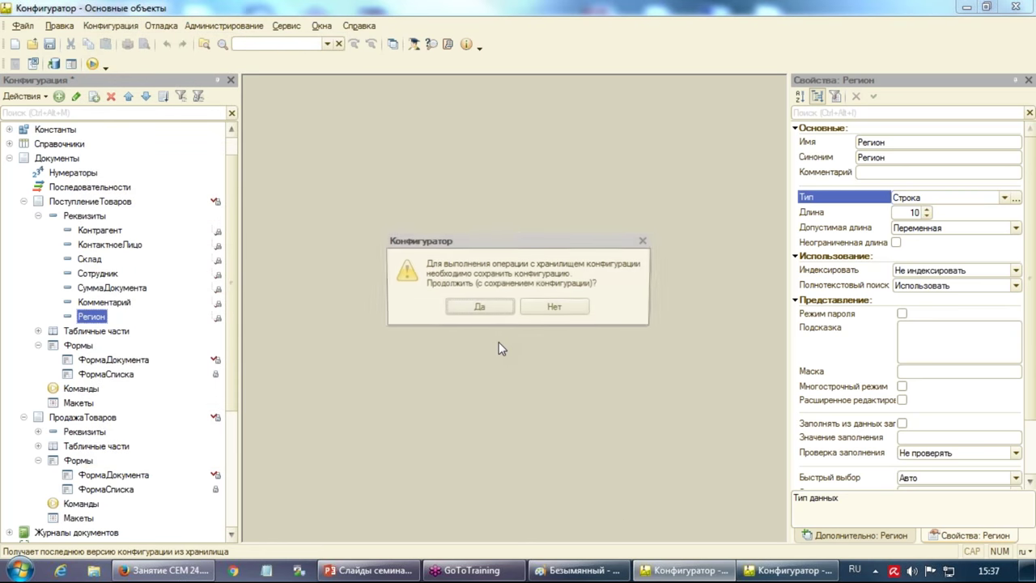
pyautogui.click(484, 309)
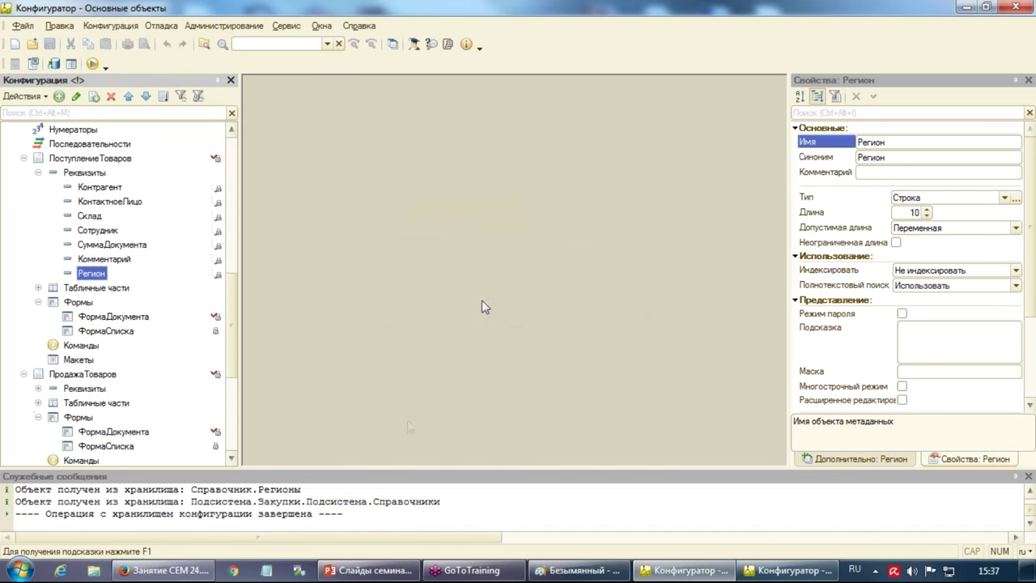
pyautogui.doubleClick(296, 489)
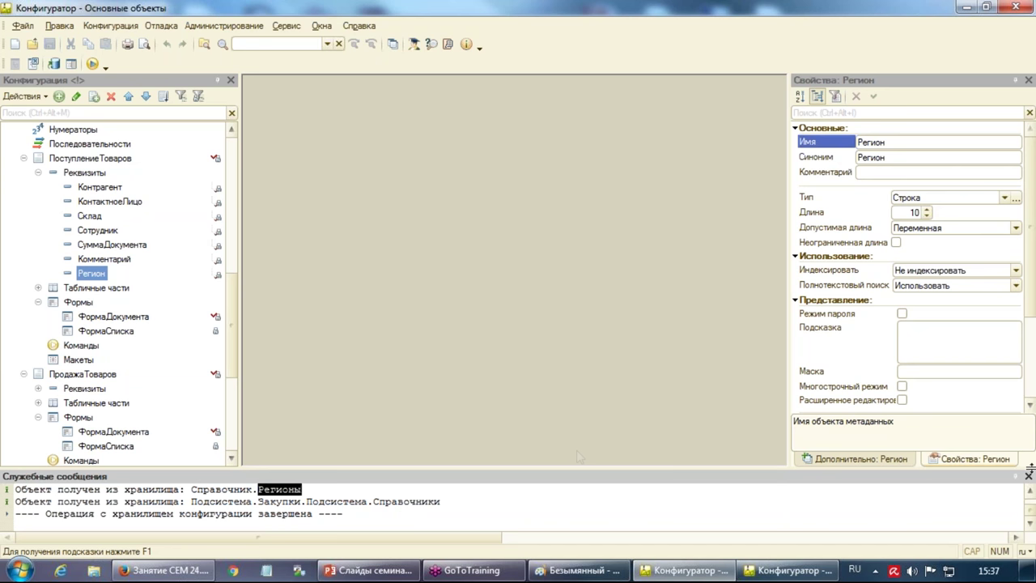
pyautogui.press('Escape')
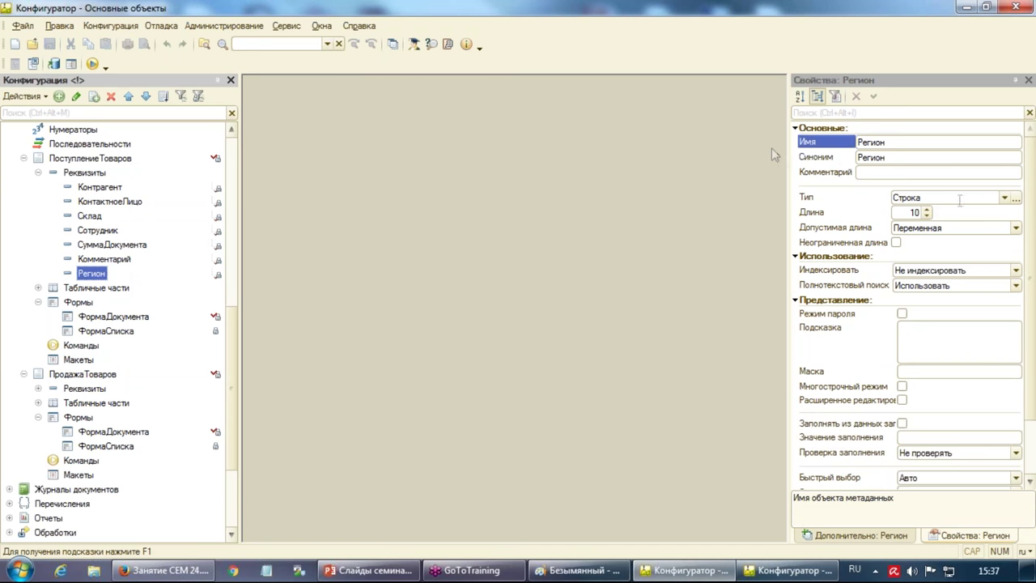
# Set the type of the Регион attribute of ПоступлениеТоваров to СправочникСсылка.Регионы
pyautogui.click(986, 199)
pyautogui.scroll(-4, 988, 324)
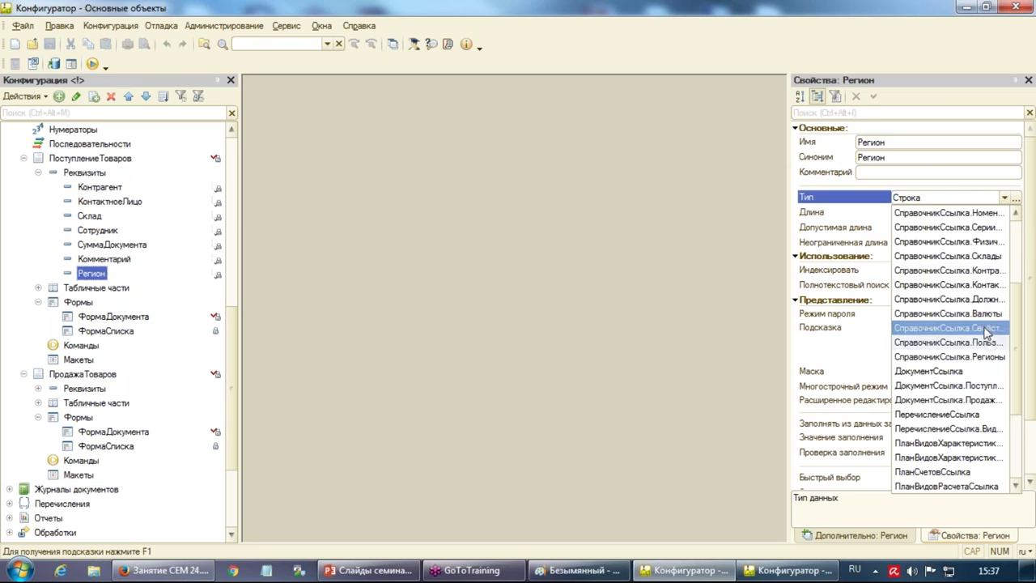
pyautogui.click(990, 357)
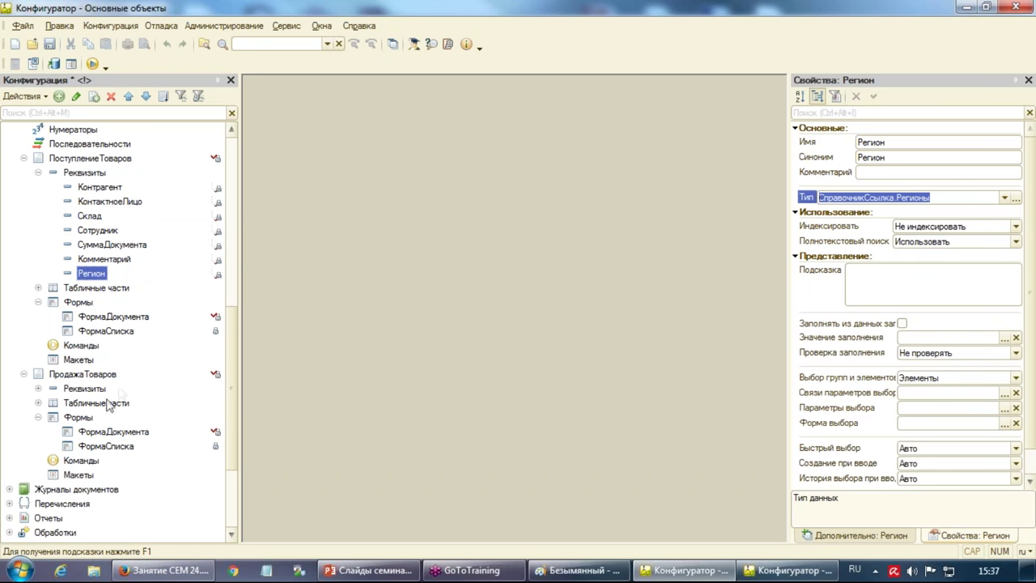
# Copy the Регион attribute from ПоступлениеТоваров into the attributes of the ПродажаТоваров document
pyautogui.click(38, 389)
pyautogui.scroll(-3, 39, 394)
pyautogui.moveTo(105, 166); pyautogui.dragTo(115, 348)
# Open the ФормаДокумента form of ПродажаТоваров maximized and add Объект.Регион to it as a field
pyautogui.doubleClick(136, 361)
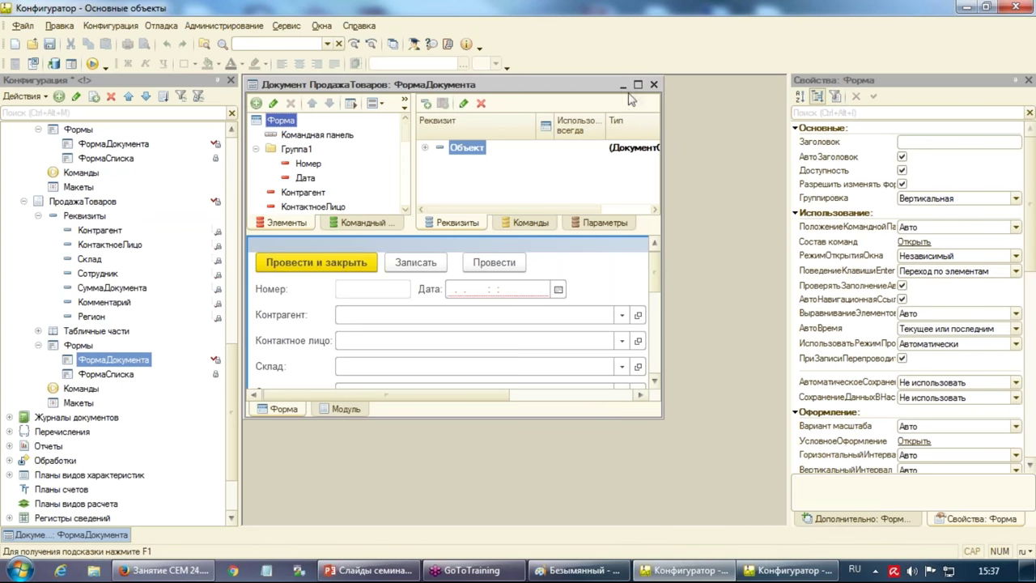
pyautogui.click(638, 84)
pyautogui.doubleClick(478, 140)
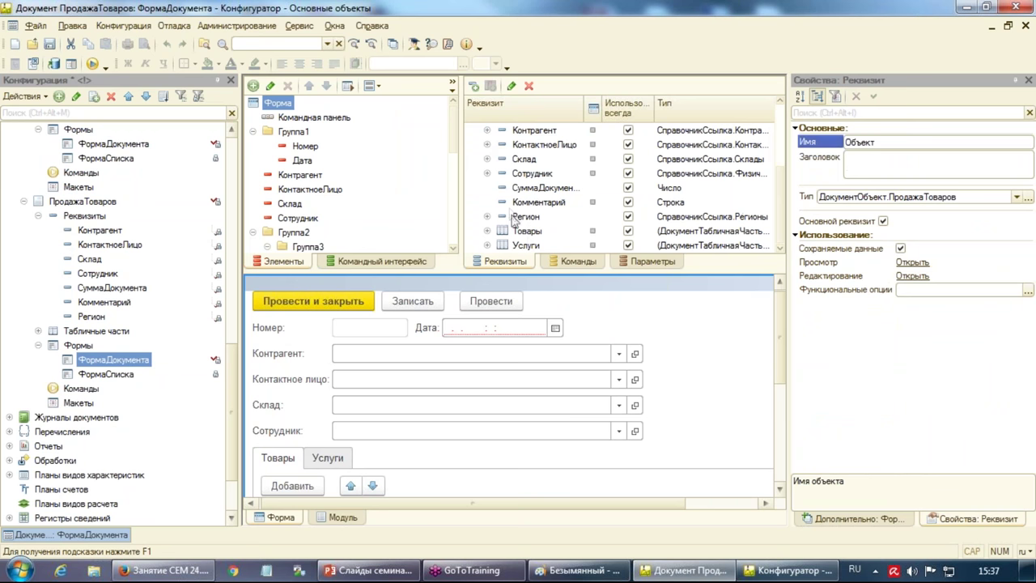
pyautogui.moveTo(522, 217); pyautogui.dragTo(328, 105)
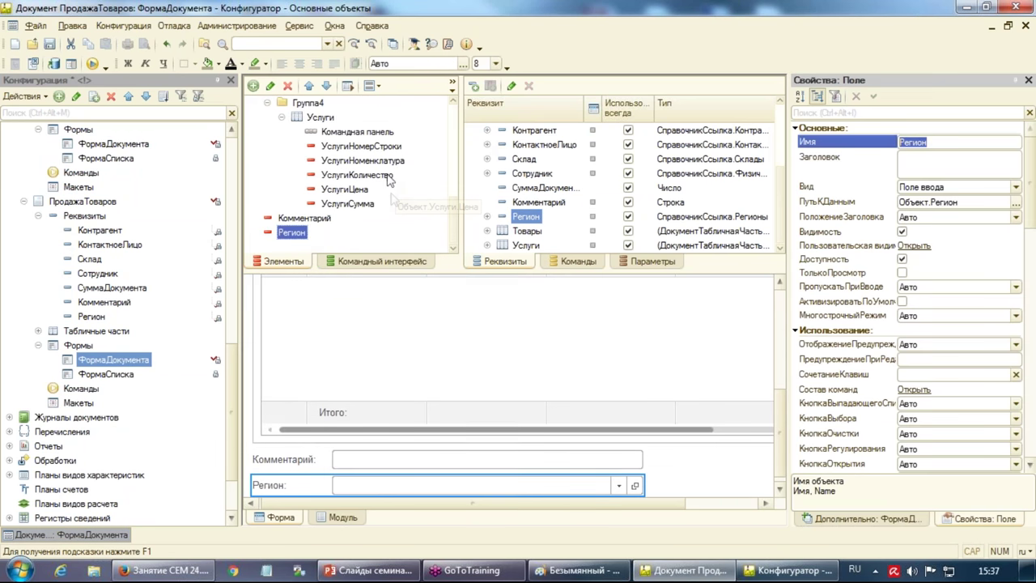
# Add Объект.Регион as a field to the ФормаДокумента form of ПоступлениеТоваров, and close the properties and both forms
pyautogui.click(116, 180)
pyautogui.scroll(3, 136, 192)
pyautogui.click(104, 231)
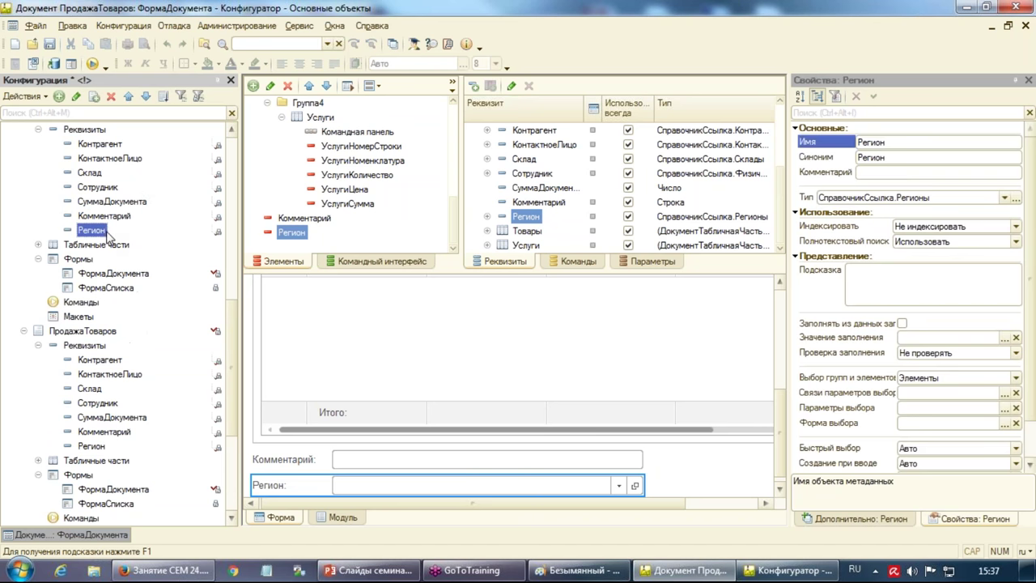
pyautogui.scroll(1, 97, 232)
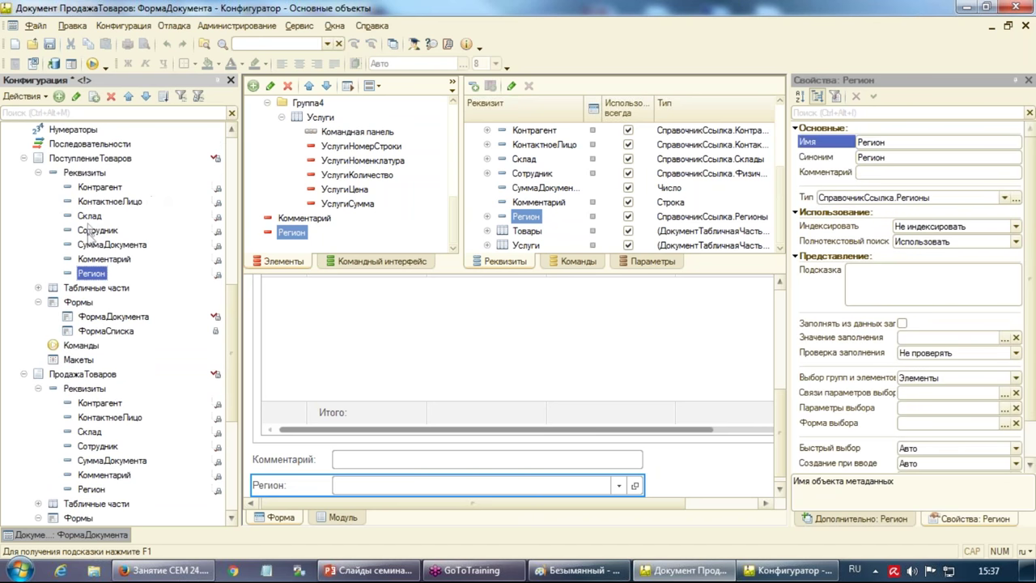
pyautogui.doubleClick(105, 317)
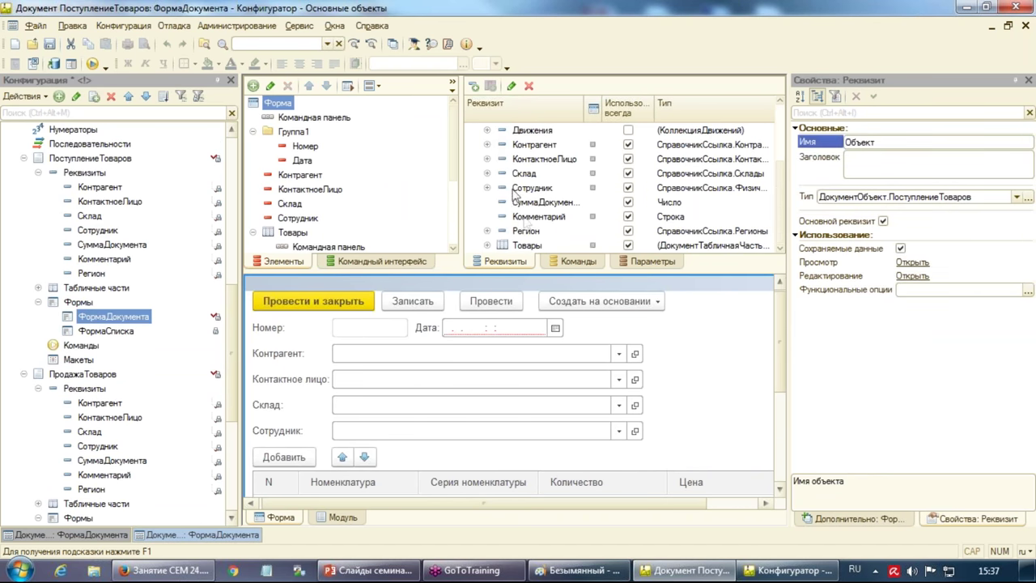
pyautogui.moveTo(527, 231); pyautogui.dragTo(346, 118)
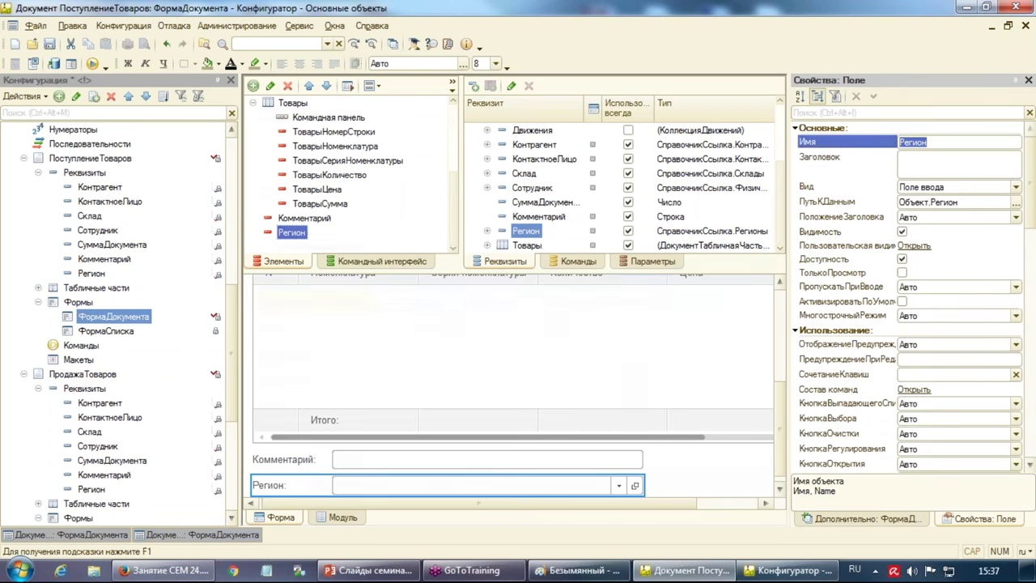
pyautogui.click(1028, 82)
pyautogui.click(1024, 26)
pyautogui.click(1024, 26)
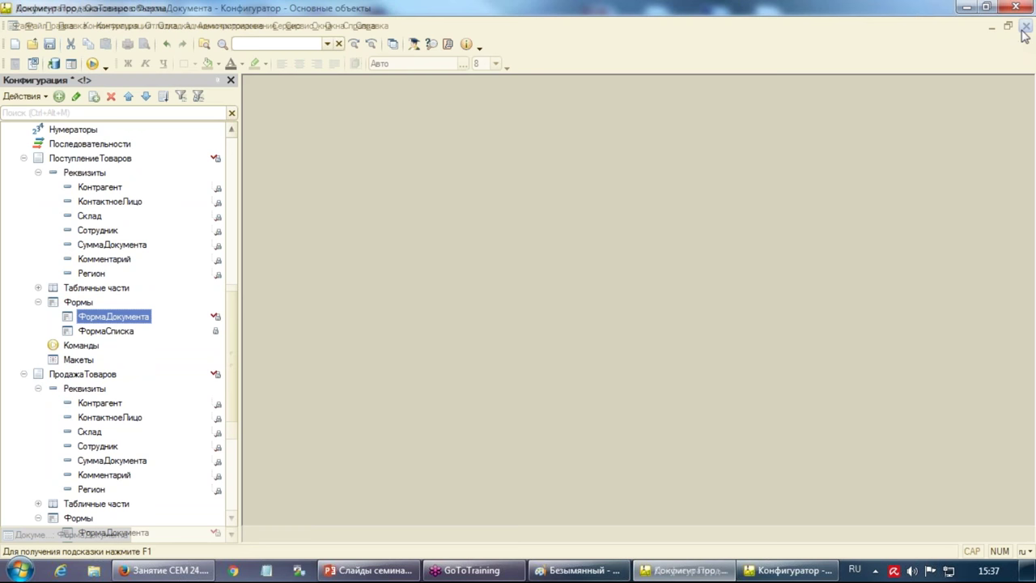
# Open the configuration repository, show its objects as a list and filter them to all locked objects (Все захваченные)
pyautogui.click(91, 26)
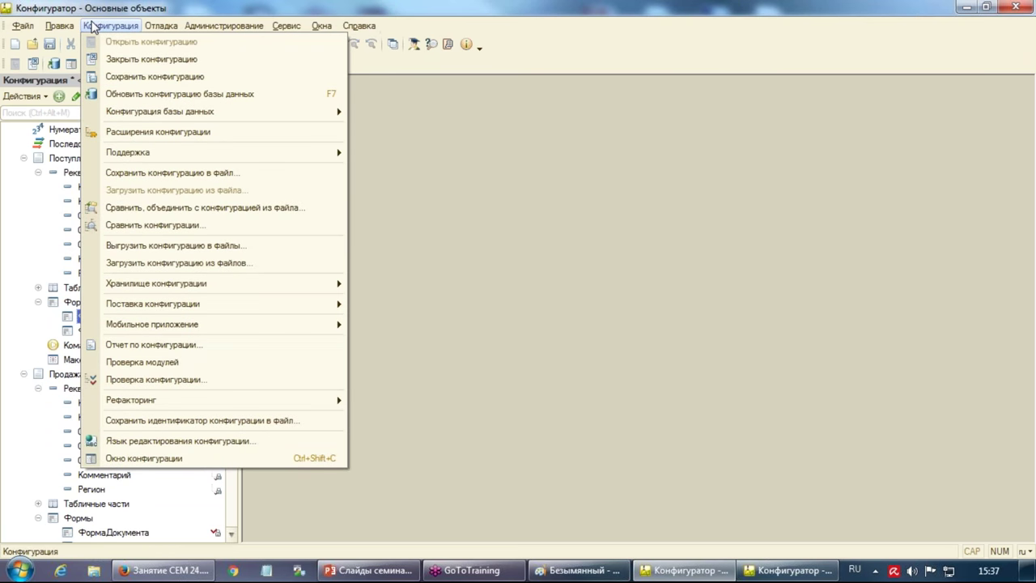
pyautogui.moveTo(202, 285)
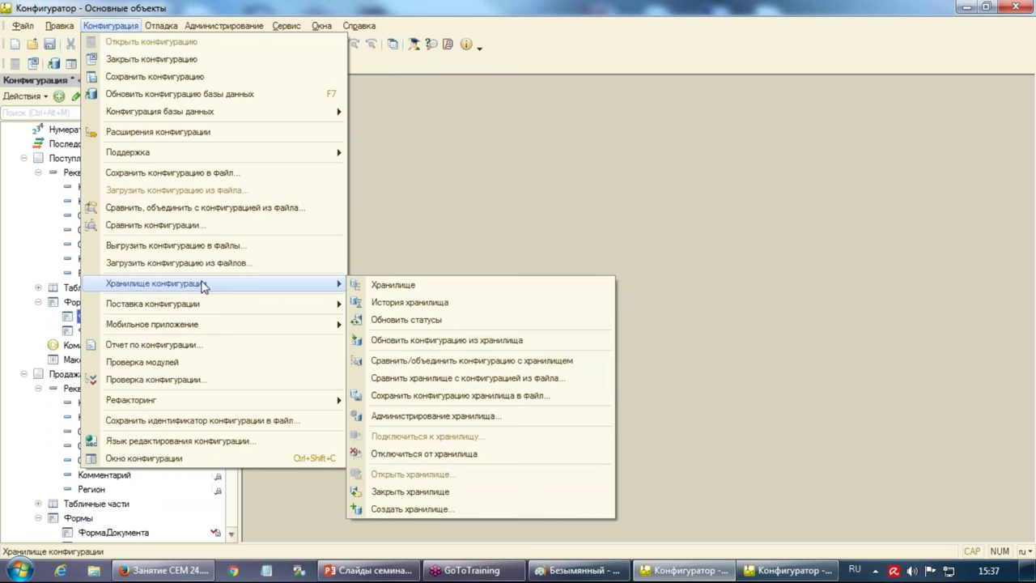
pyautogui.click(441, 288)
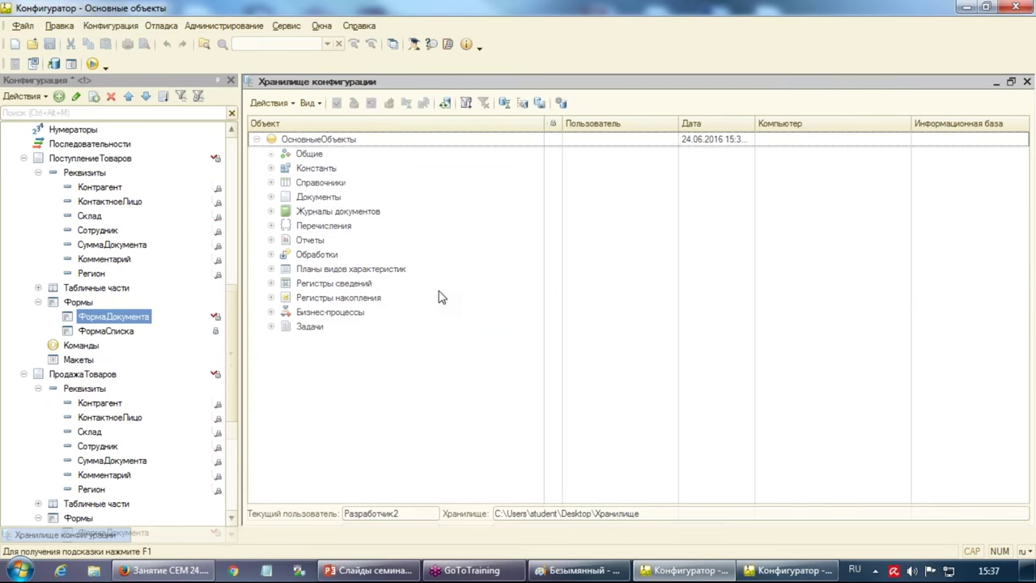
pyautogui.click(310, 103)
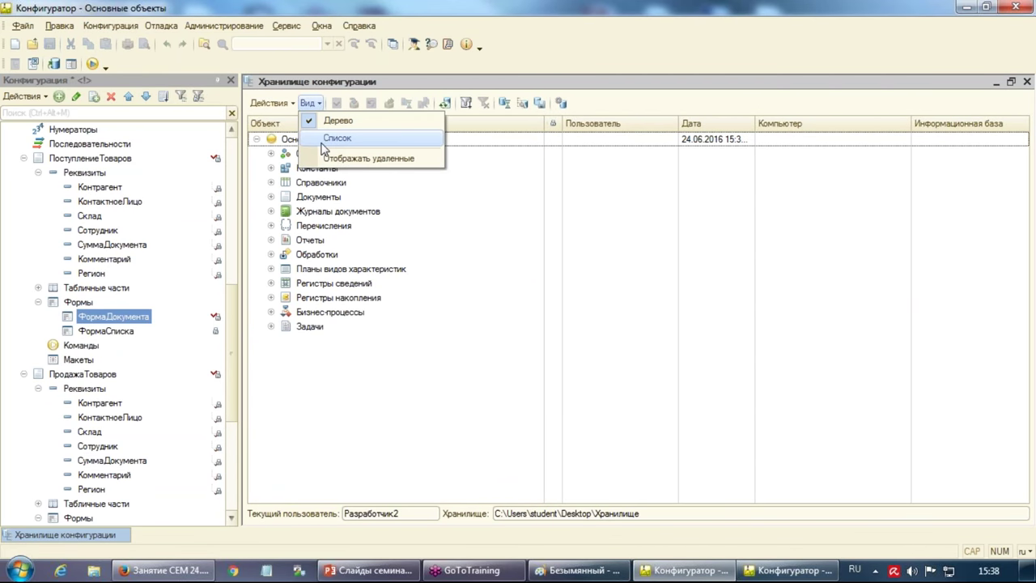
pyautogui.click(324, 144)
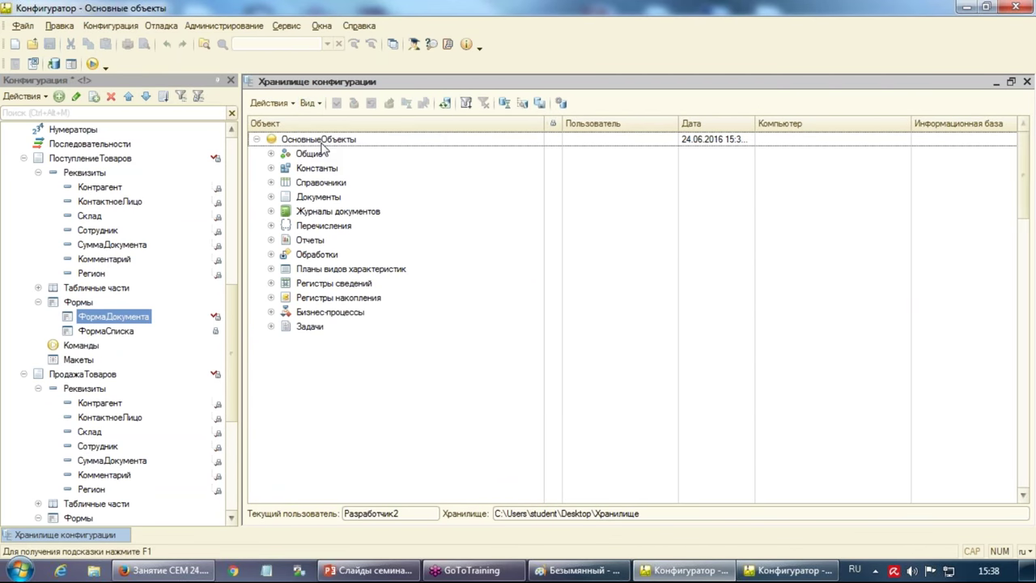
pyautogui.click(466, 104)
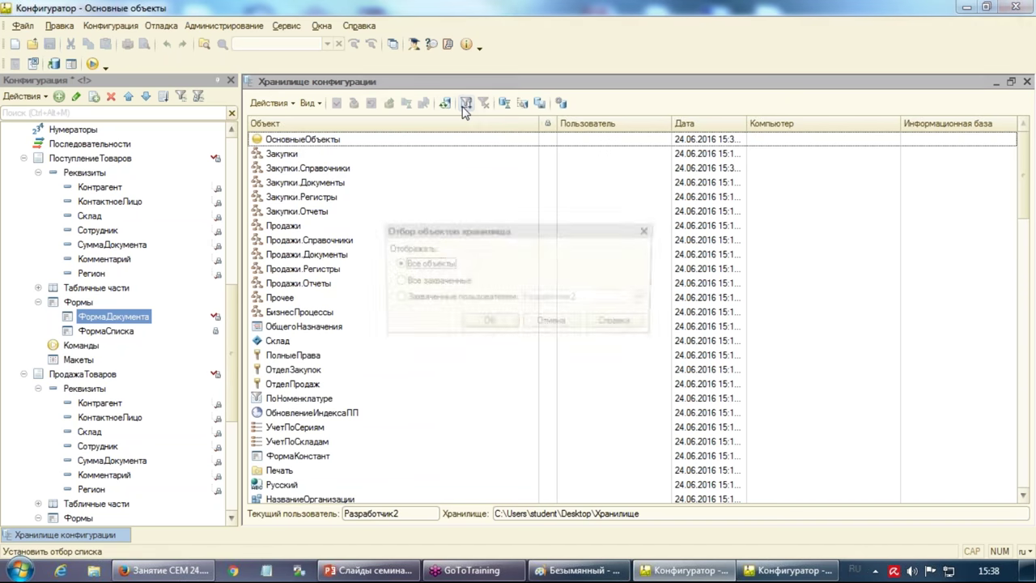
pyautogui.click(441, 282)
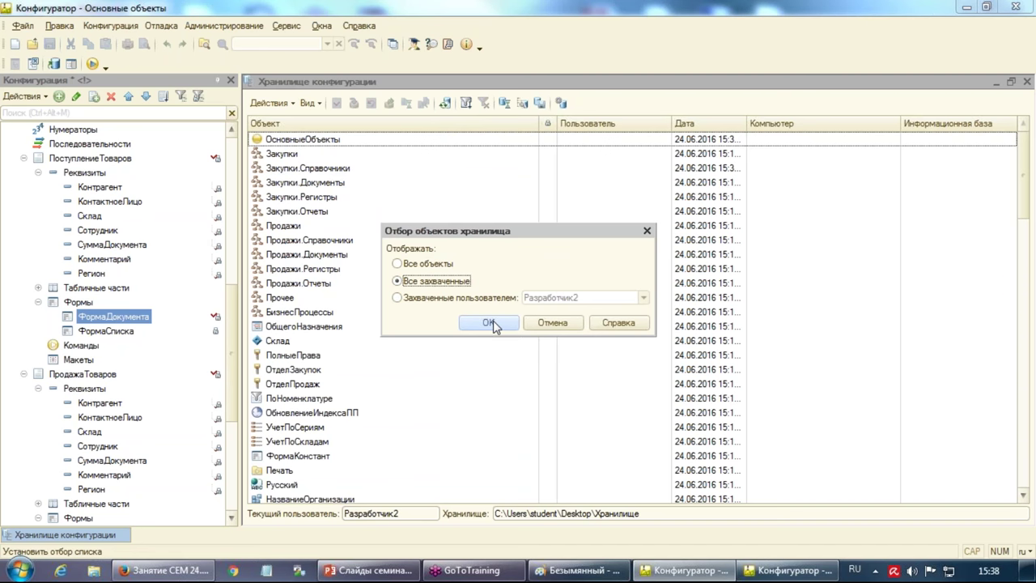
pyautogui.click(489, 322)
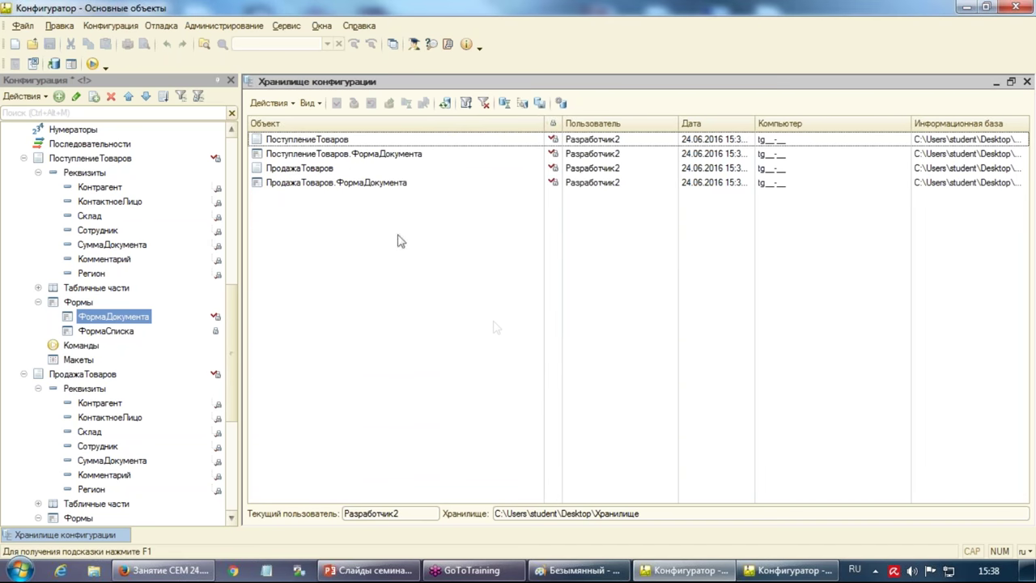
# Commit all the listed locked objects to the repository with the recent comment about the added Регион attribute, and close the repository and message windows
pyautogui.click(425, 185)
pyautogui.hotkey('ctrl', 'a')
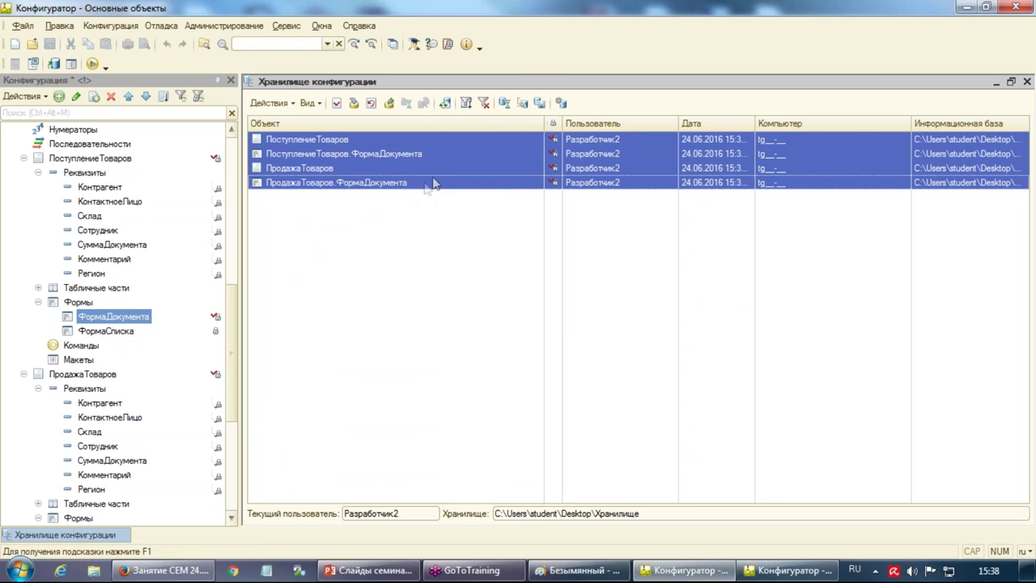
pyautogui.rightClick(488, 155)
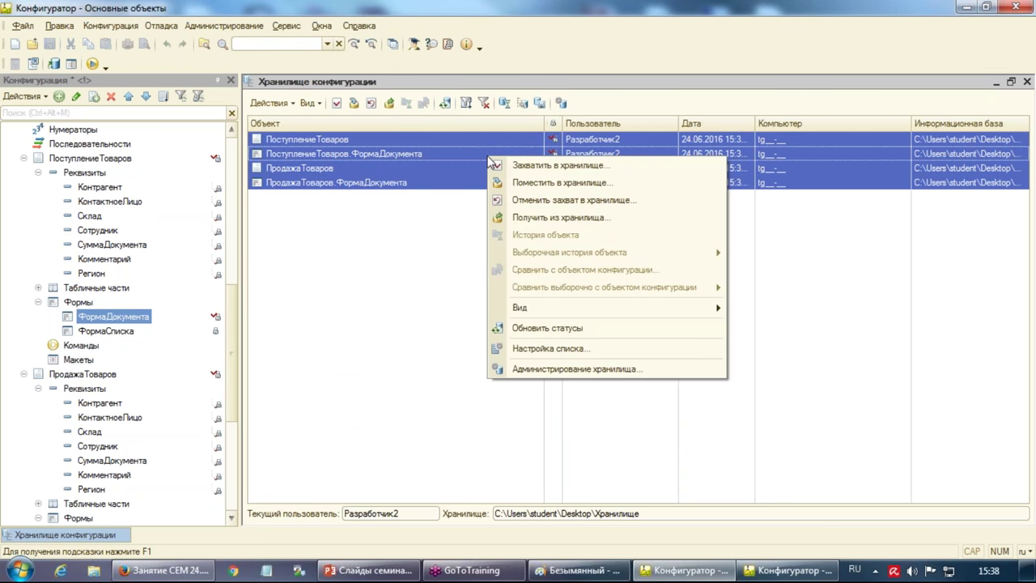
pyautogui.click(555, 183)
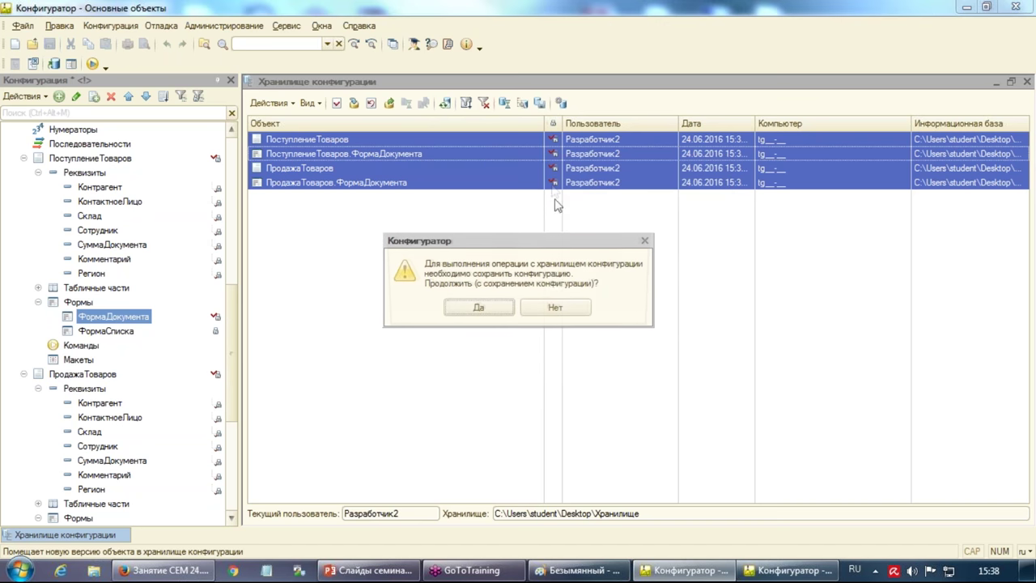
pyautogui.click(500, 306)
pyautogui.click(673, 345)
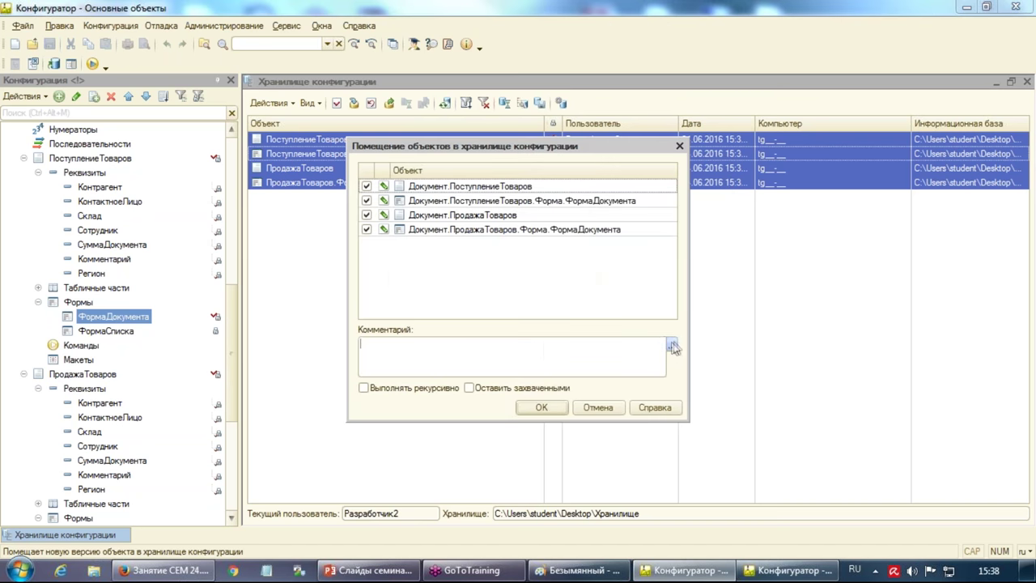
pyautogui.doubleClick(442, 241)
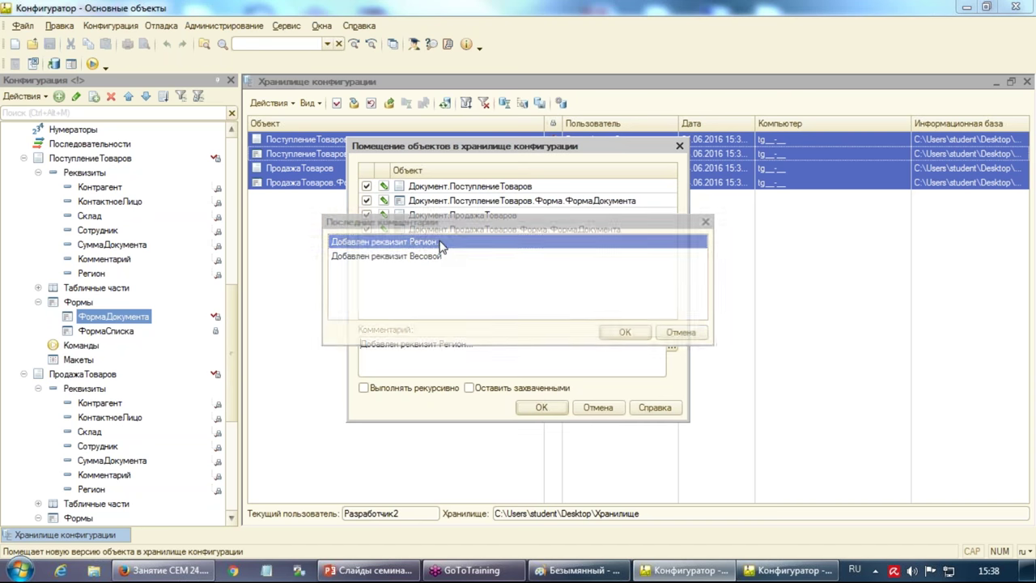
pyautogui.click(542, 408)
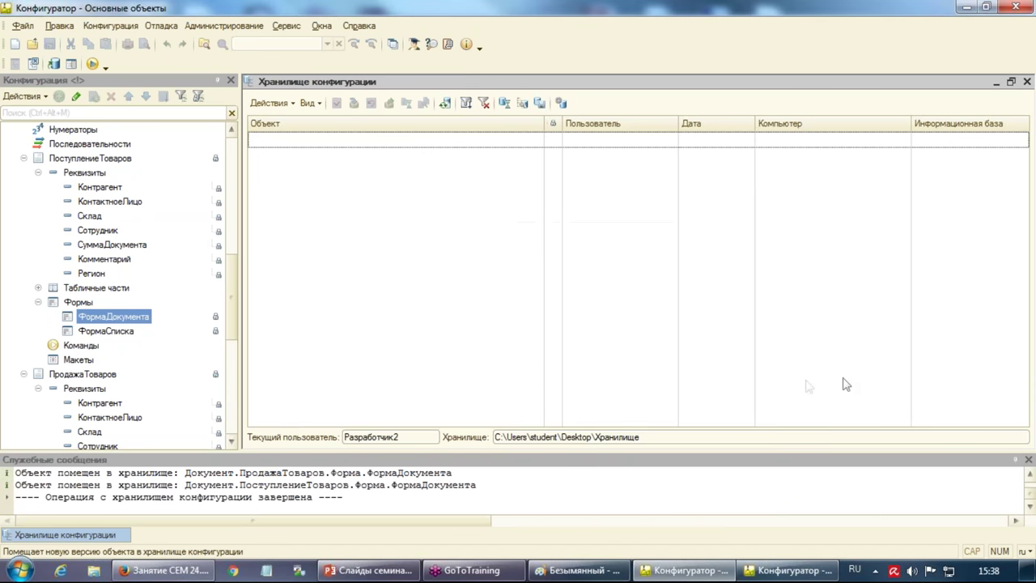
pyautogui.click(1021, 459)
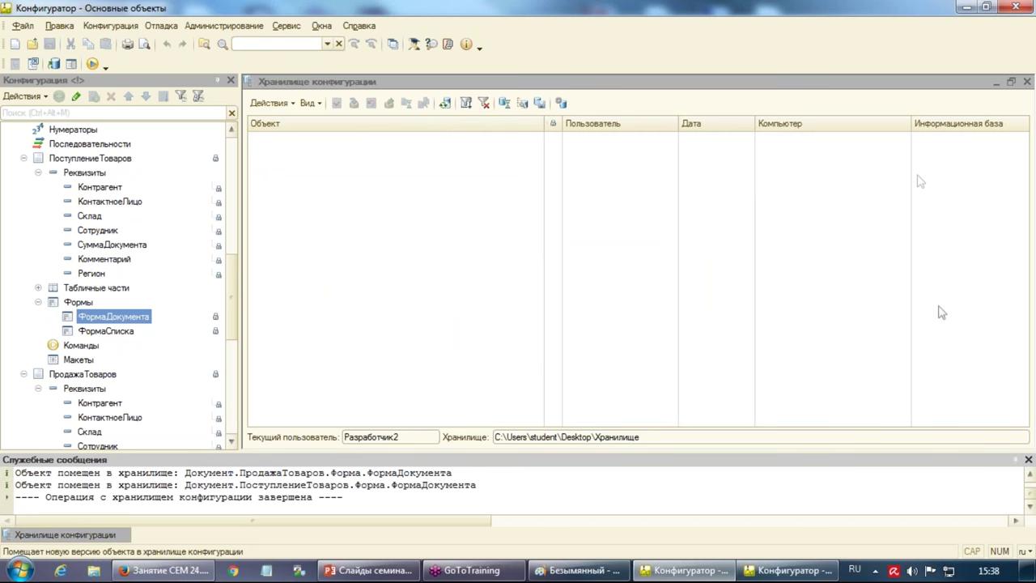
pyautogui.click(1027, 82)
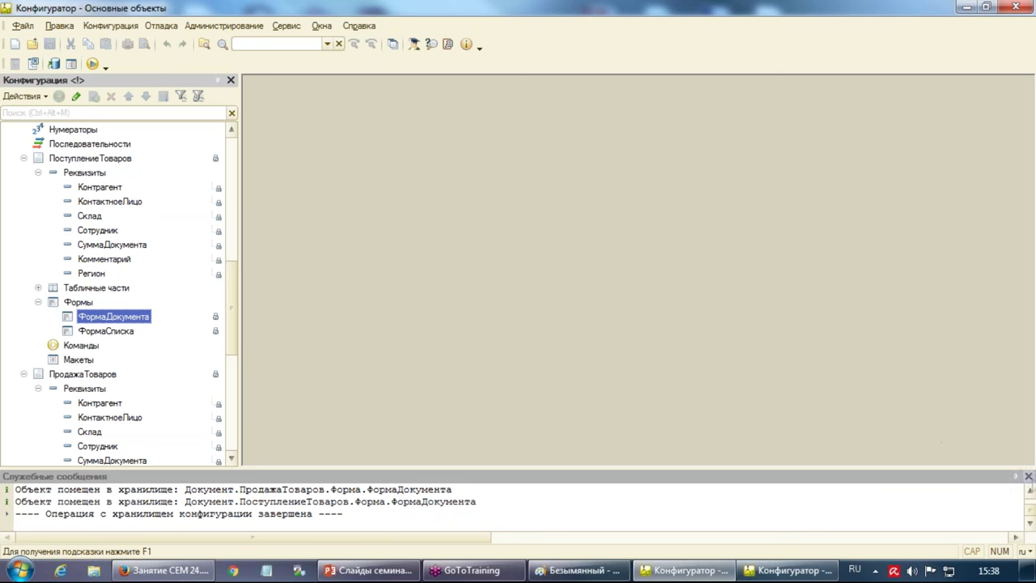
pyautogui.click(1028, 476)
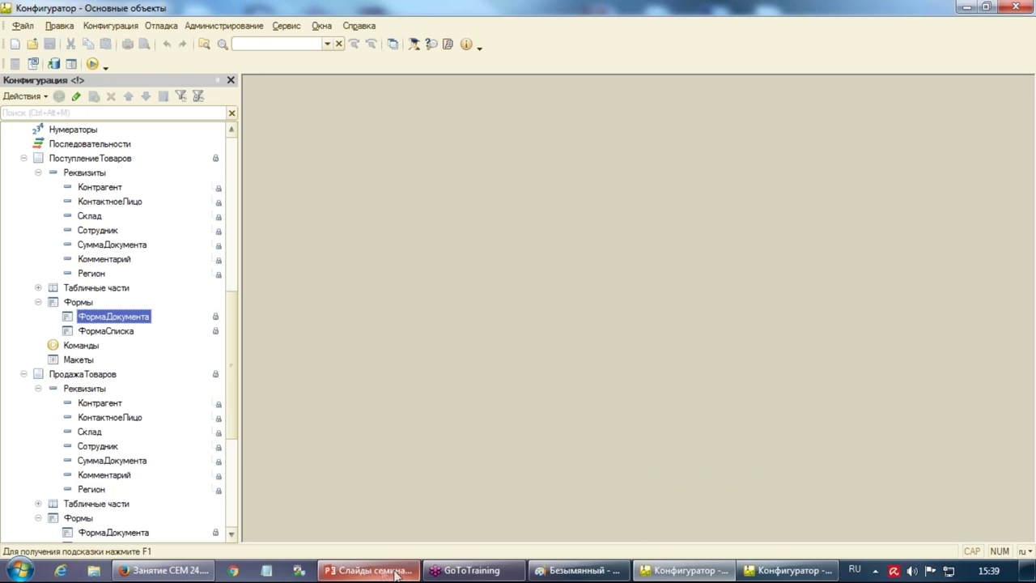
# Open the Рабочая база infobase in a new Конфигуратор session, connect it to the configuration repository, and widen the configuration tree
pyautogui.click(576, 570)
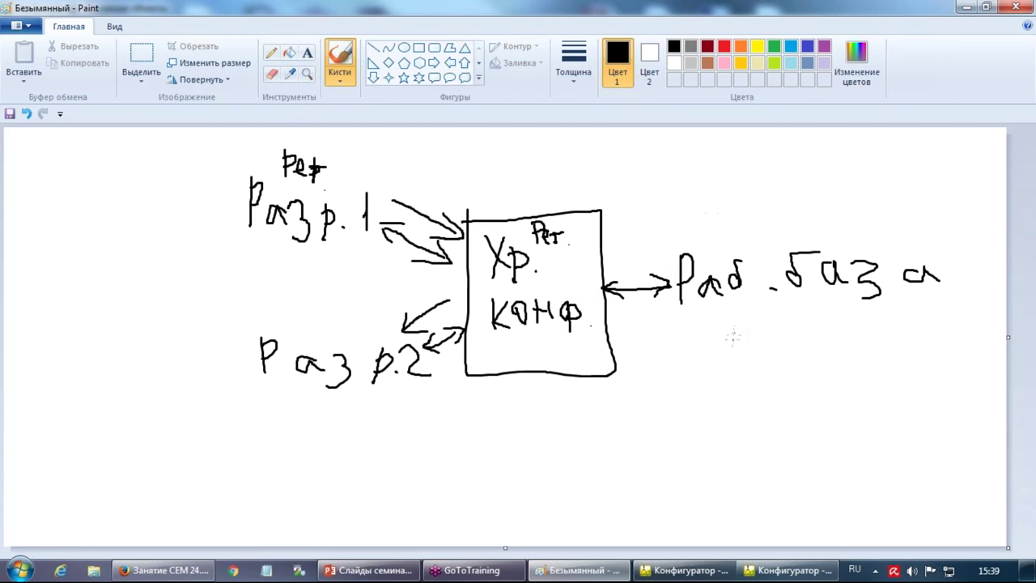
pyautogui.rightClick(687, 570)
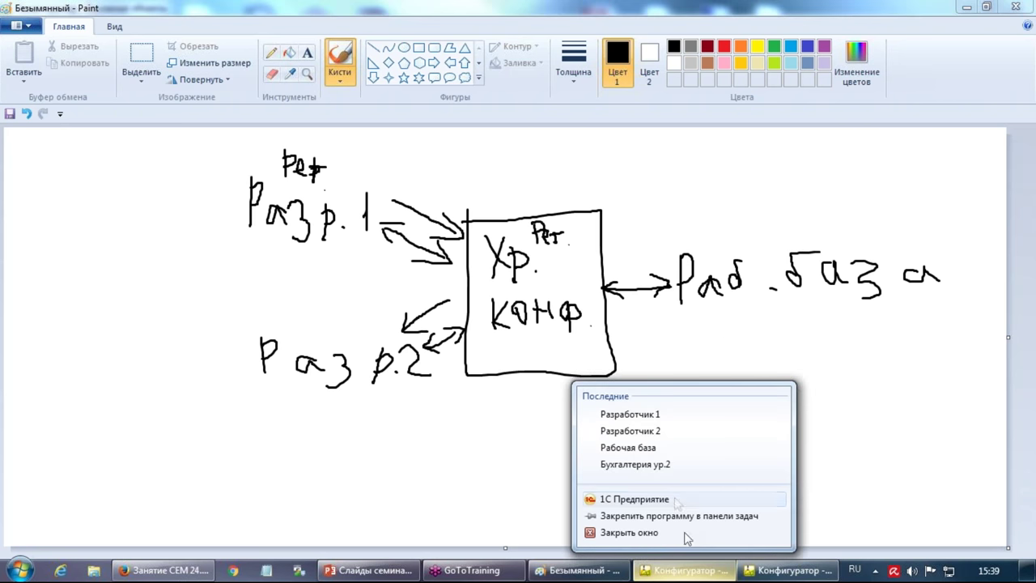
pyautogui.click(689, 500)
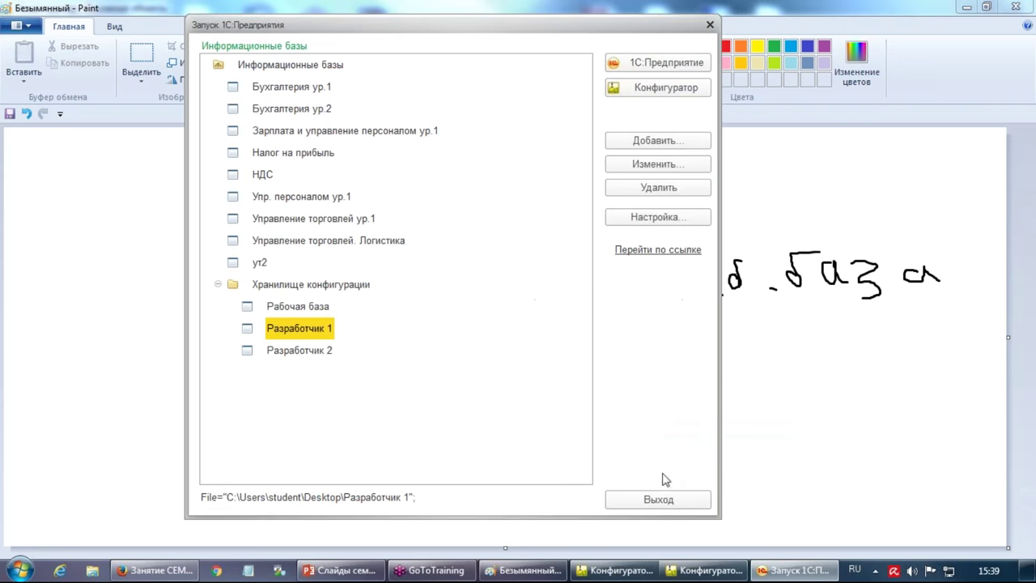
pyautogui.click(324, 306)
pyautogui.click(648, 95)
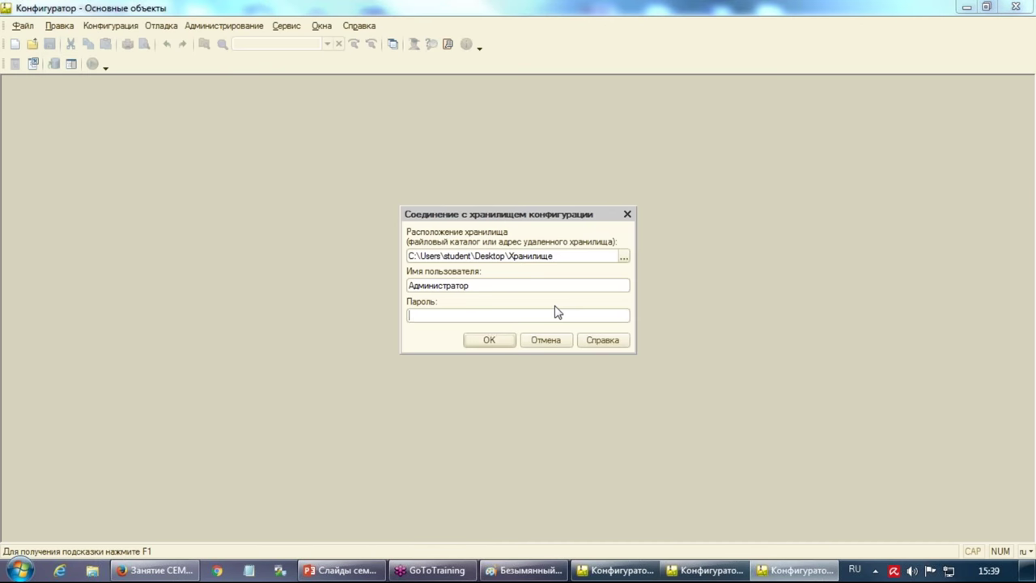
pyautogui.press('Return')
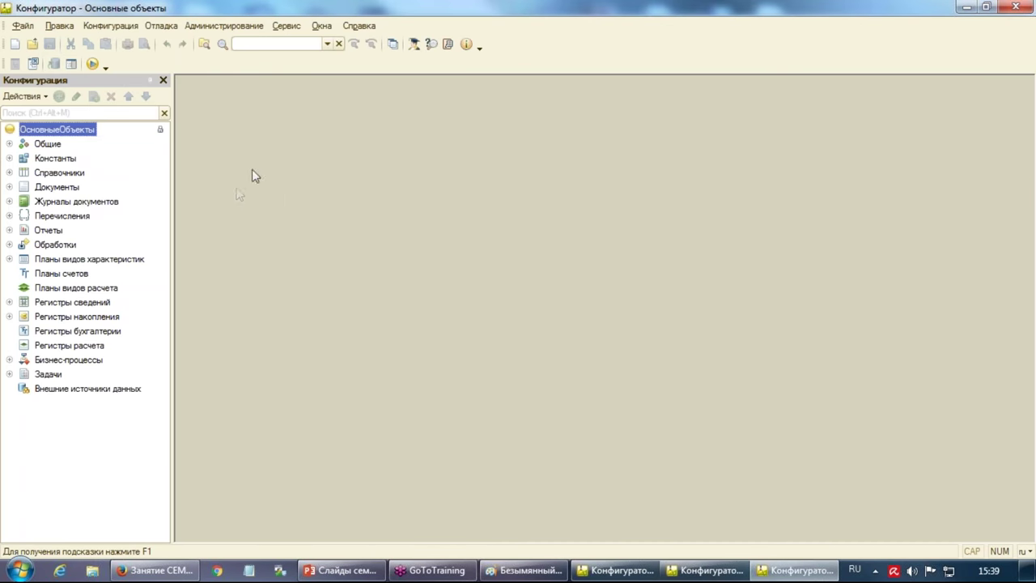
pyautogui.moveTo(178, 225); pyautogui.dragTo(204, 230)
# Compare the main configuration with the repository configuration and examine the differences under Общие, Справочники and Документы
pyautogui.click(129, 28)
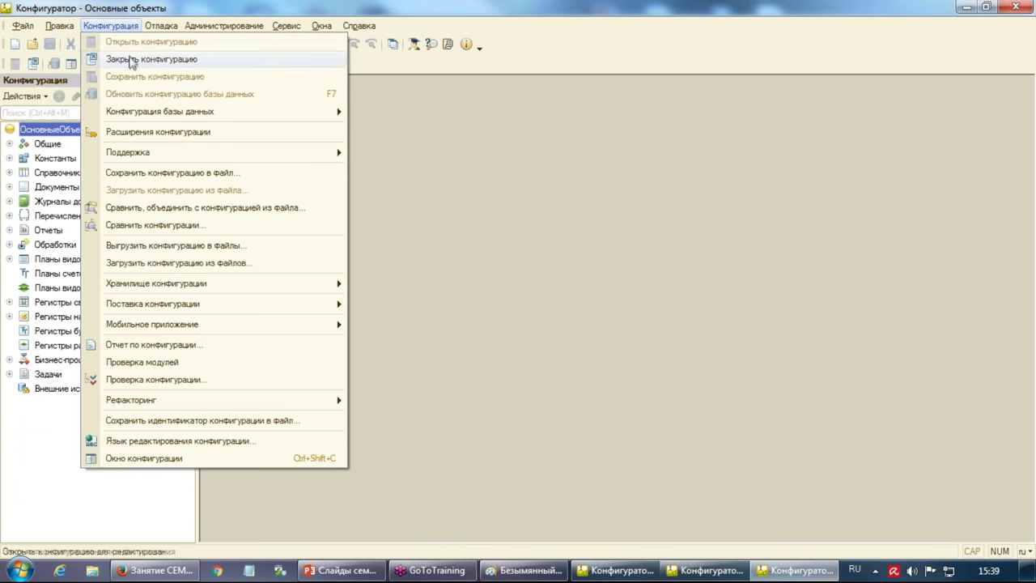
pyautogui.moveTo(188, 282)
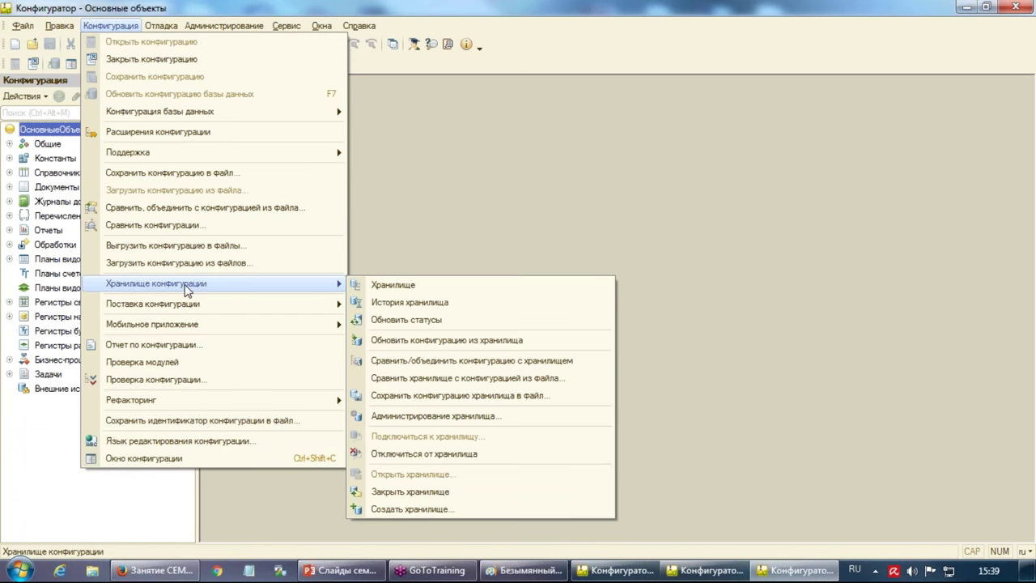
pyautogui.click(573, 366)
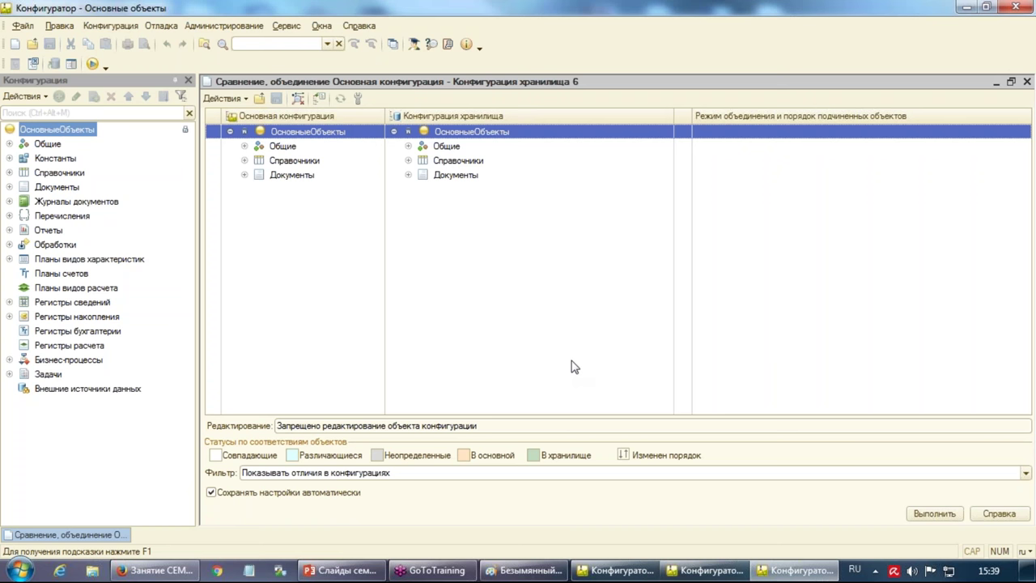
pyautogui.click(408, 175)
pyautogui.click(409, 160)
pyautogui.click(408, 147)
pyautogui.click(422, 160)
pyautogui.click(422, 161)
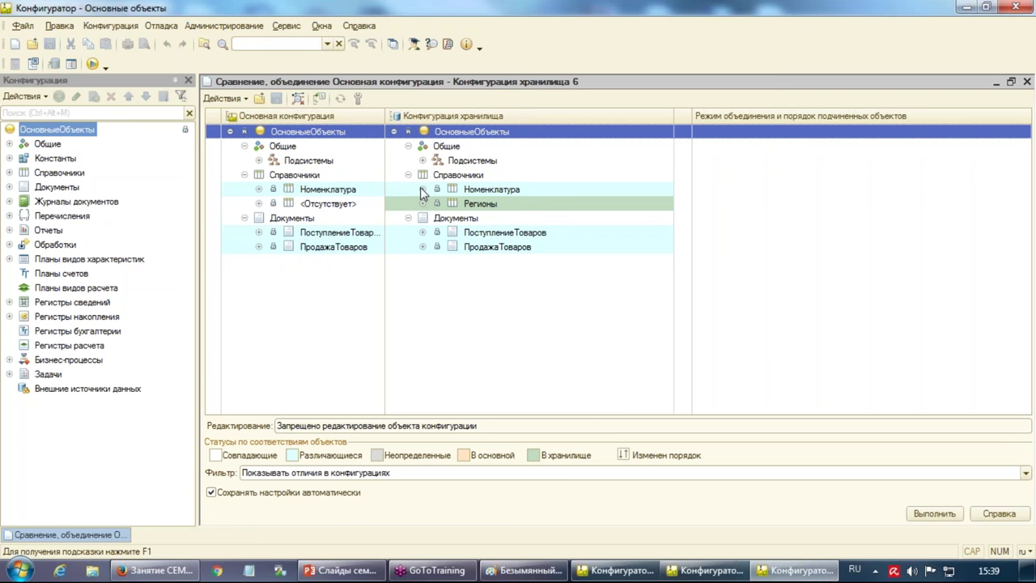
pyautogui.click(453, 160)
pyautogui.click(451, 145)
pyautogui.click(452, 135)
# Close the configuration comparison window without merging anything
pyautogui.click(1026, 83)
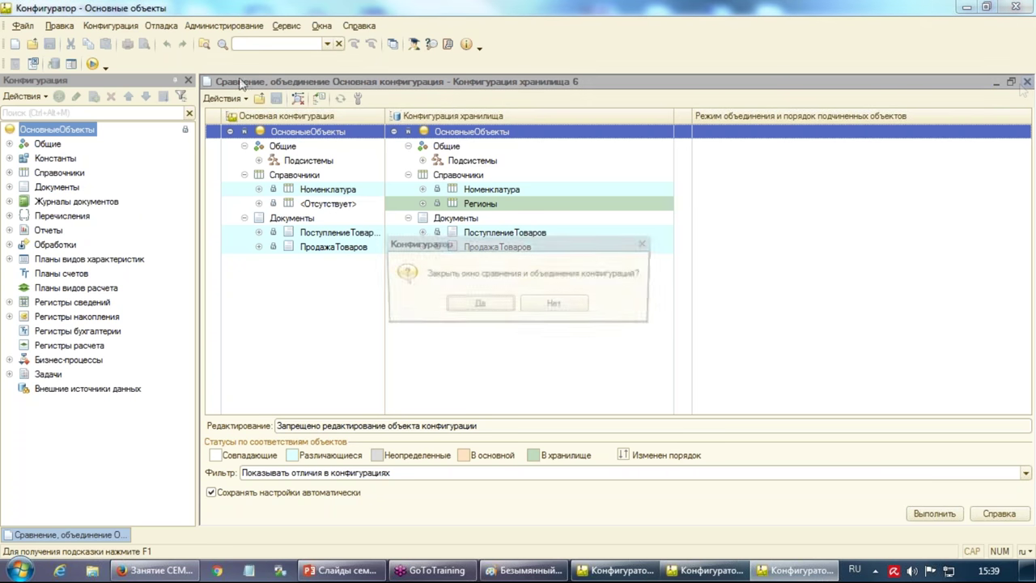
pyautogui.click(554, 305)
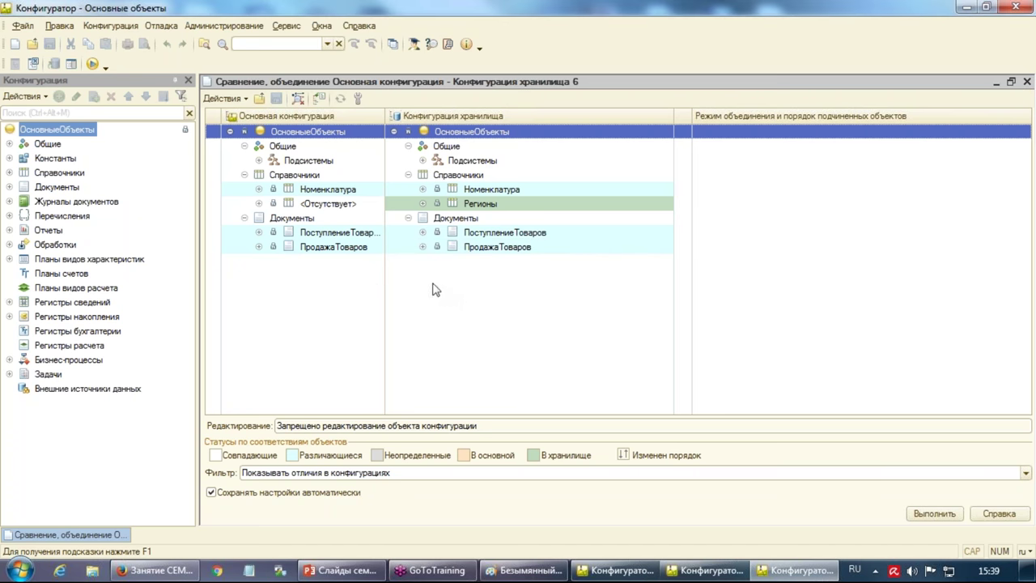
pyautogui.click(1027, 82)
pyautogui.click(468, 306)
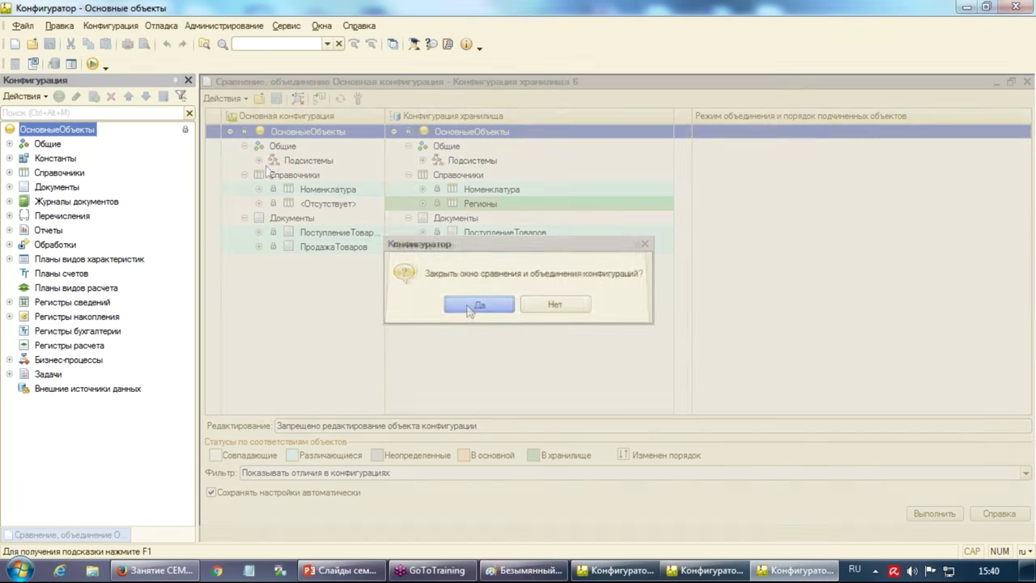
# Update the working base's configuration from the repository, and update the database configuration, accepting the restructuring changes
pyautogui.click(110, 25)
pyautogui.moveTo(226, 288)
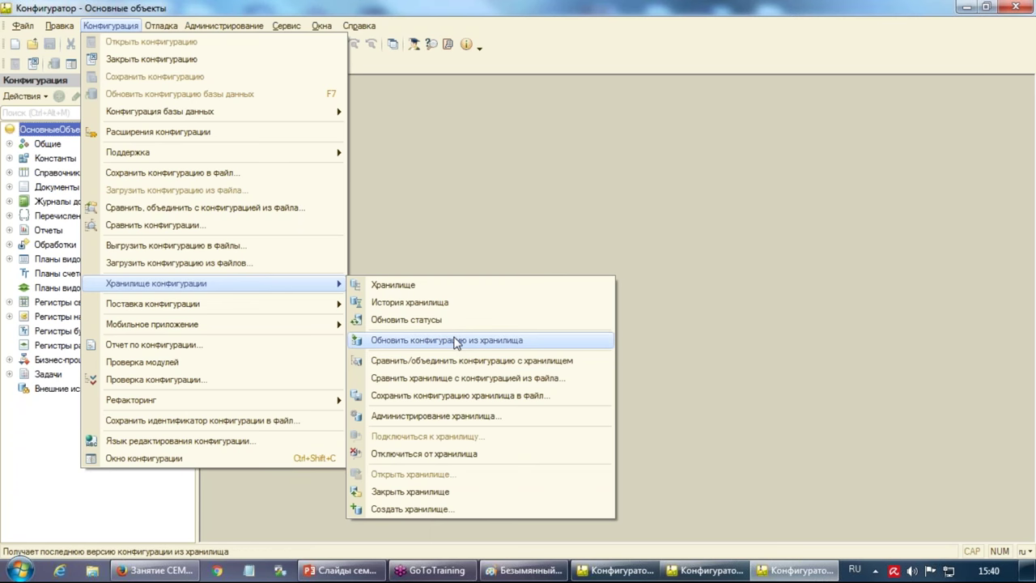
pyautogui.click(455, 341)
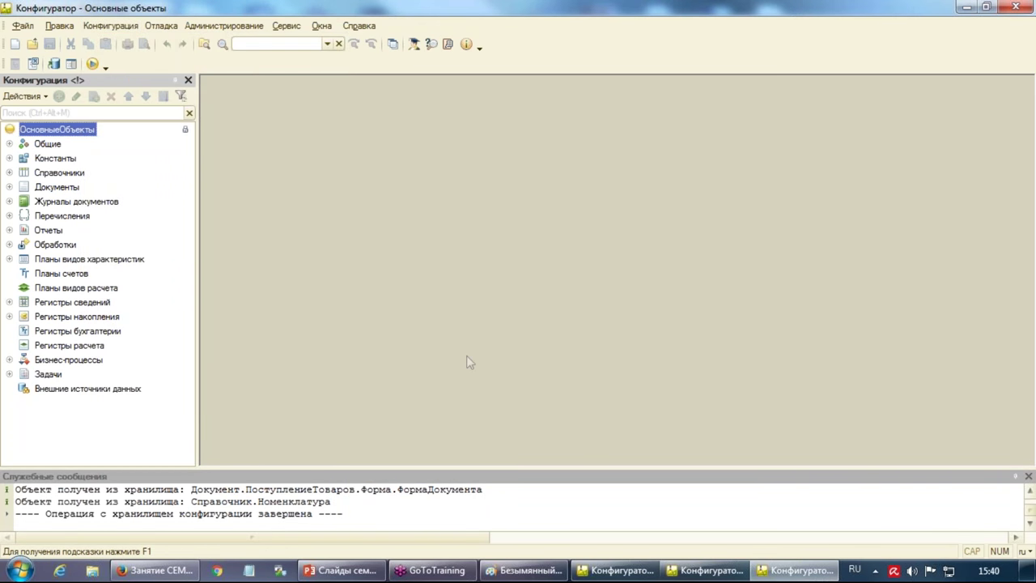
pyautogui.click(1029, 477)
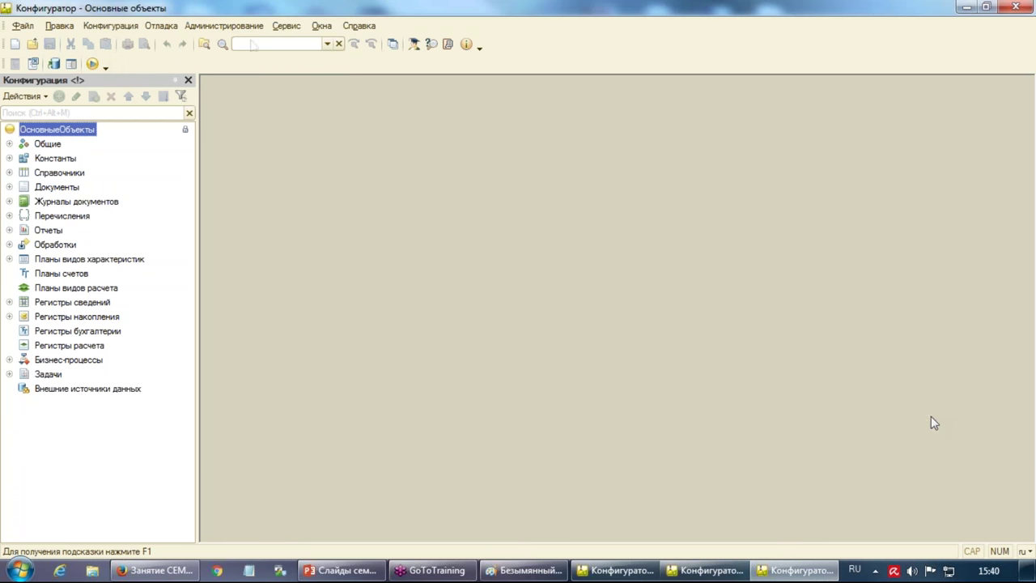
pyautogui.click(53, 64)
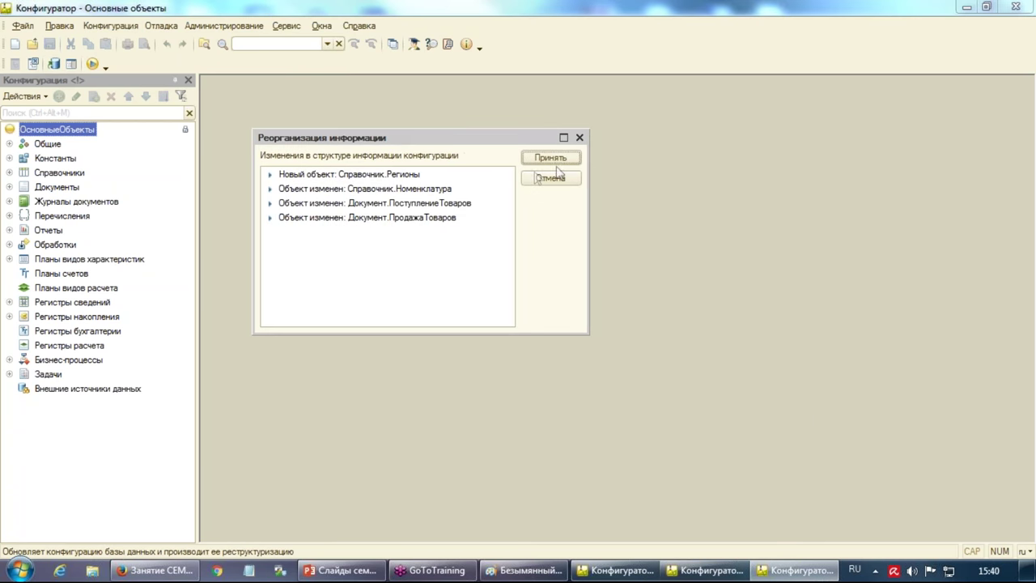
pyautogui.click(553, 160)
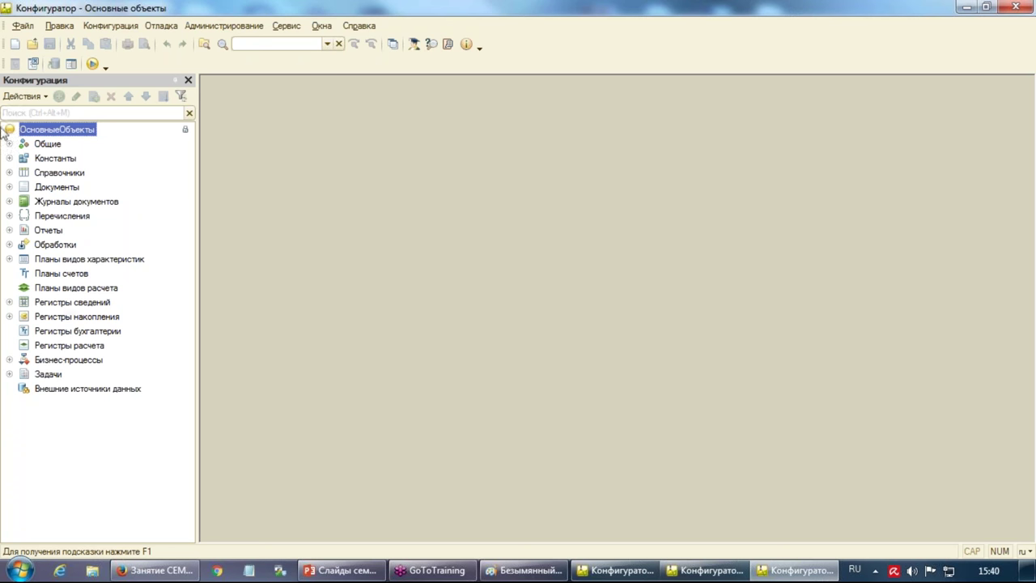
# Expand Планы видов характеристик and check for the Регионы catalog among Справочники, collapsing that branch again
pyautogui.click(9, 259)
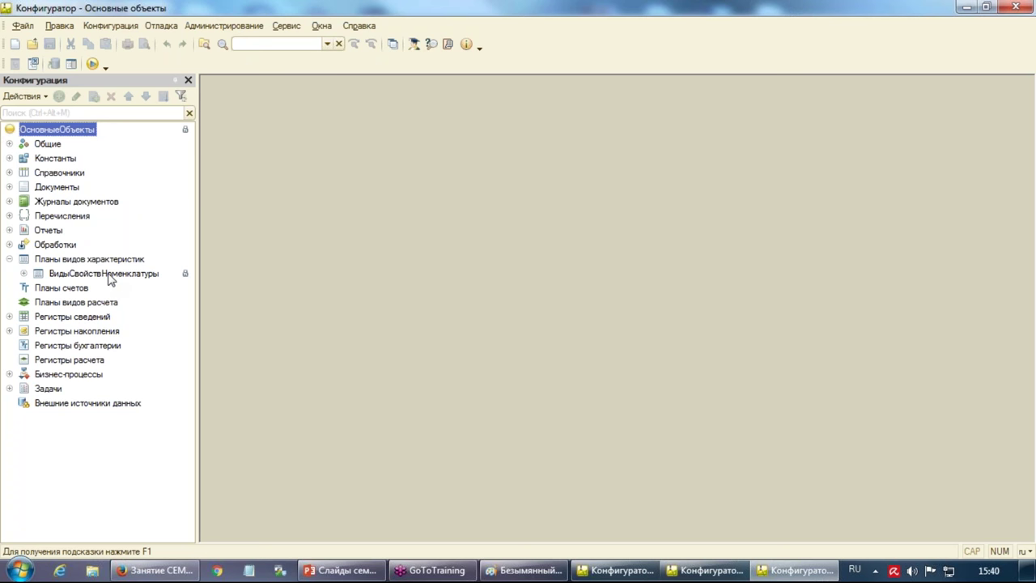
pyautogui.click(9, 172)
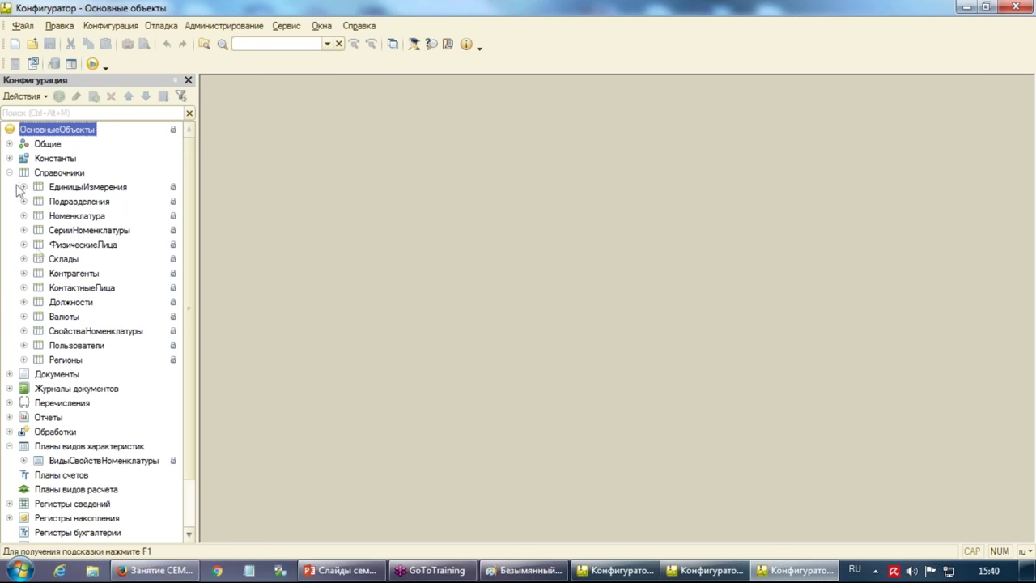
pyautogui.click(75, 361)
pyautogui.click(9, 173)
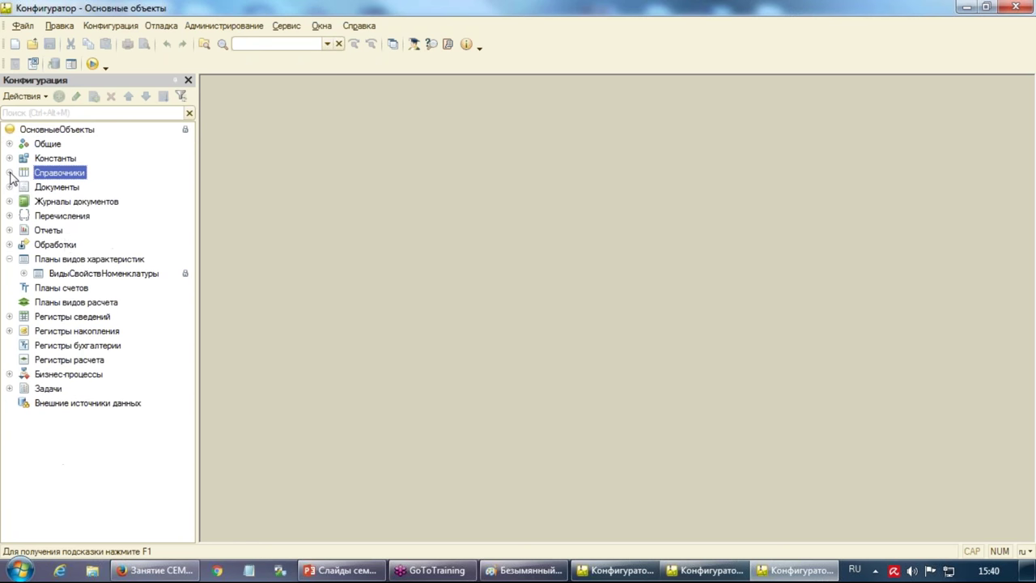
# Lock the ВидыСвойствНоменклатуры chart of characteristic types in the repository with a comment beginning "Справочник Регионы включен в состав"
pyautogui.click(143, 275)
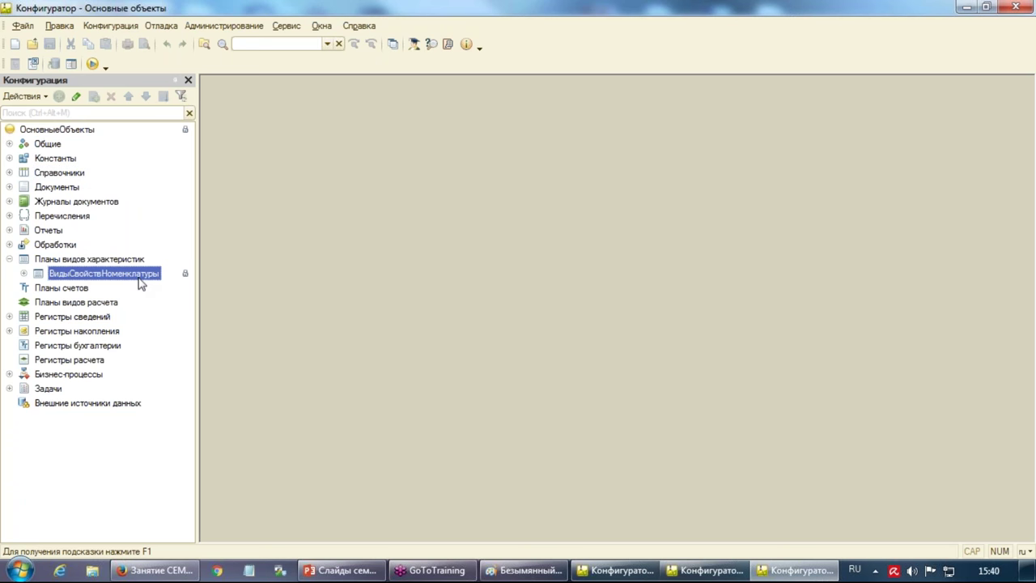
pyautogui.rightClick(145, 277)
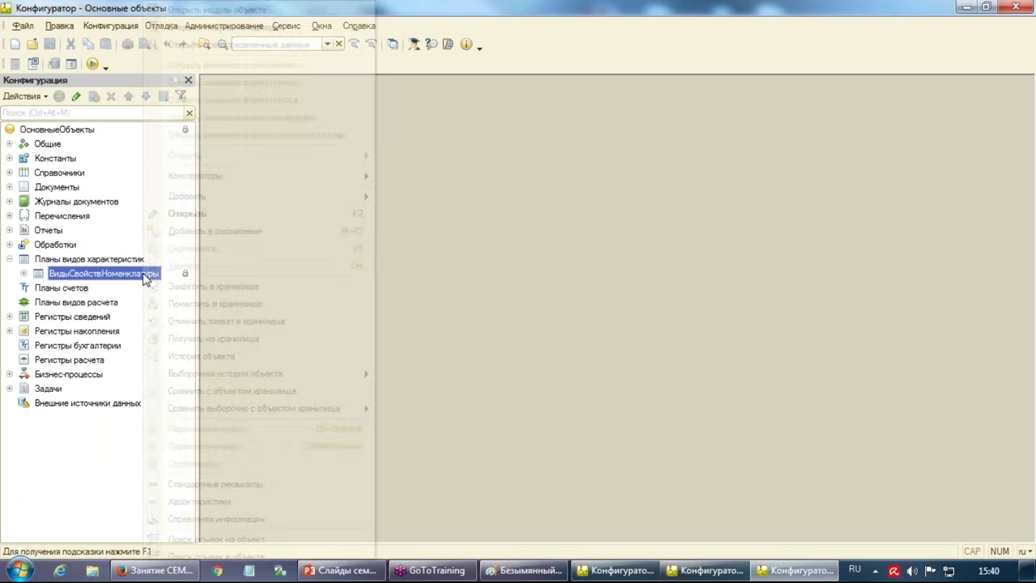
pyautogui.click(241, 288)
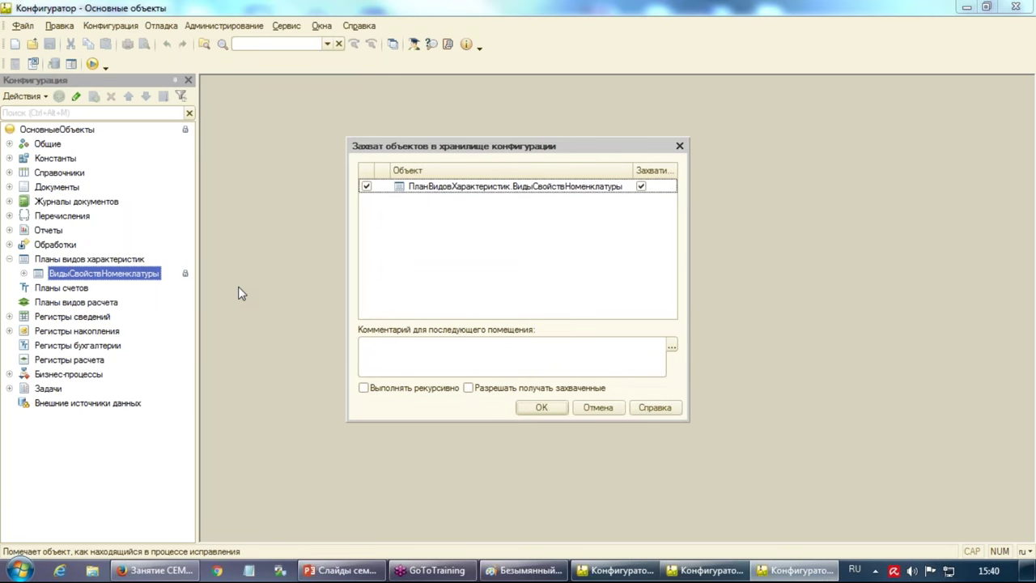
pyautogui.click(530, 354)
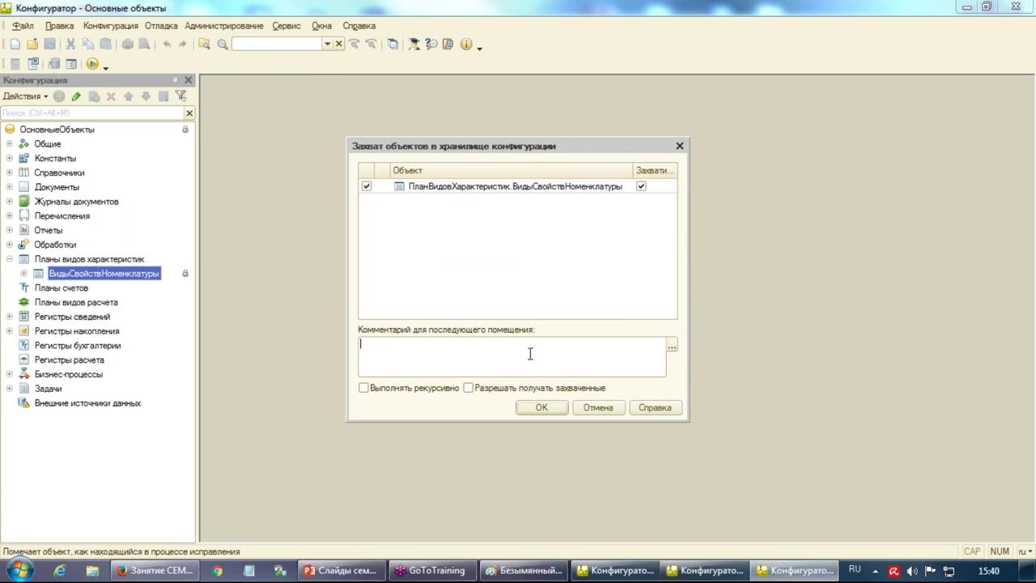
pyautogui.write('Справочник Регионы вкл')
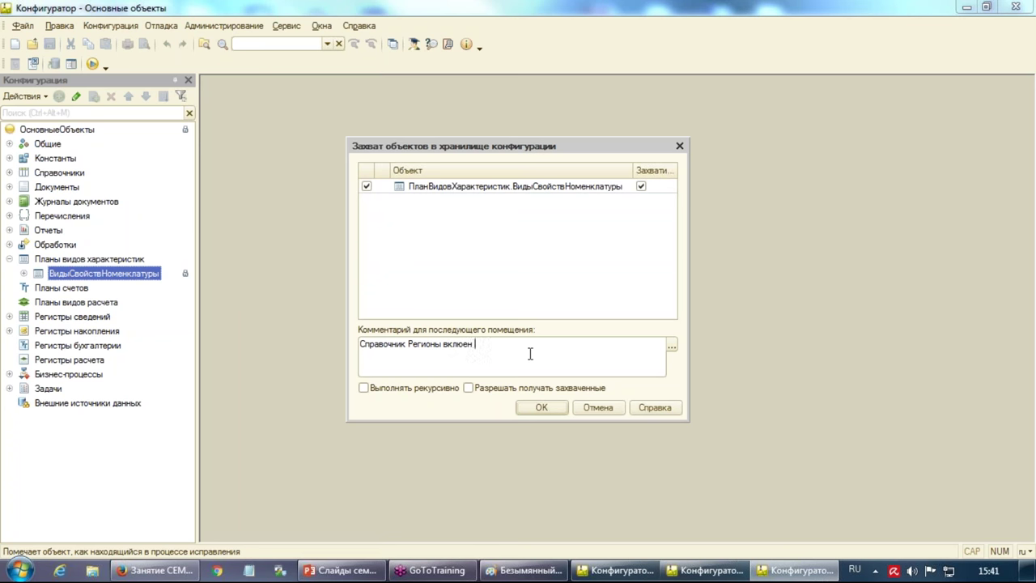
pyautogui.write('ючен')
pyautogui.press('BackSpace')
pyautogui.press('BackSpace')
pyautogui.write('чен в состав типо')
pyautogui.click(546, 410)
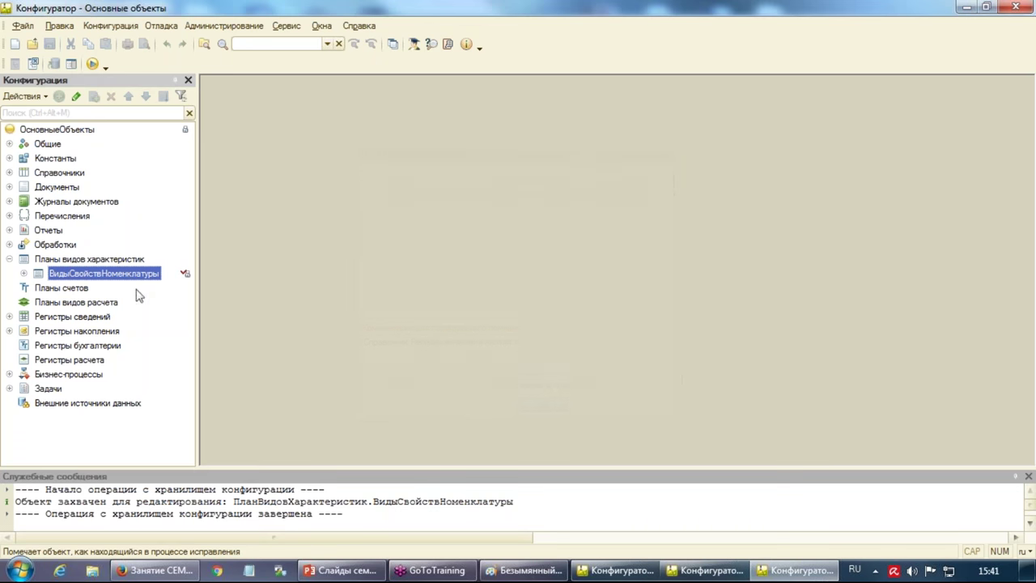
# Add the Регионы catalog reference to the characteristic value type of ВидыСвойствНоменклатуры and close its editor
pyautogui.doubleClick(136, 276)
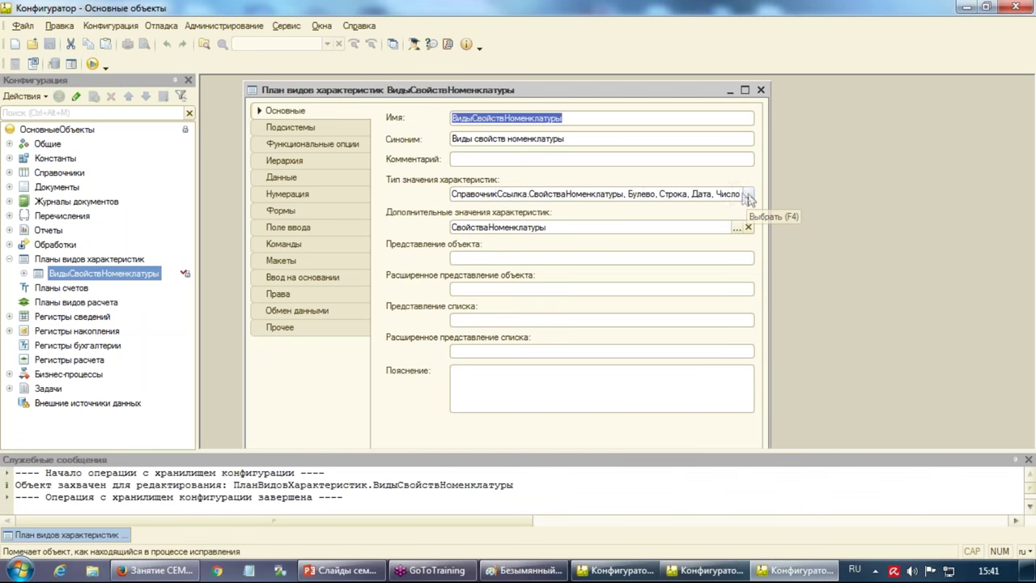
pyautogui.click(748, 196)
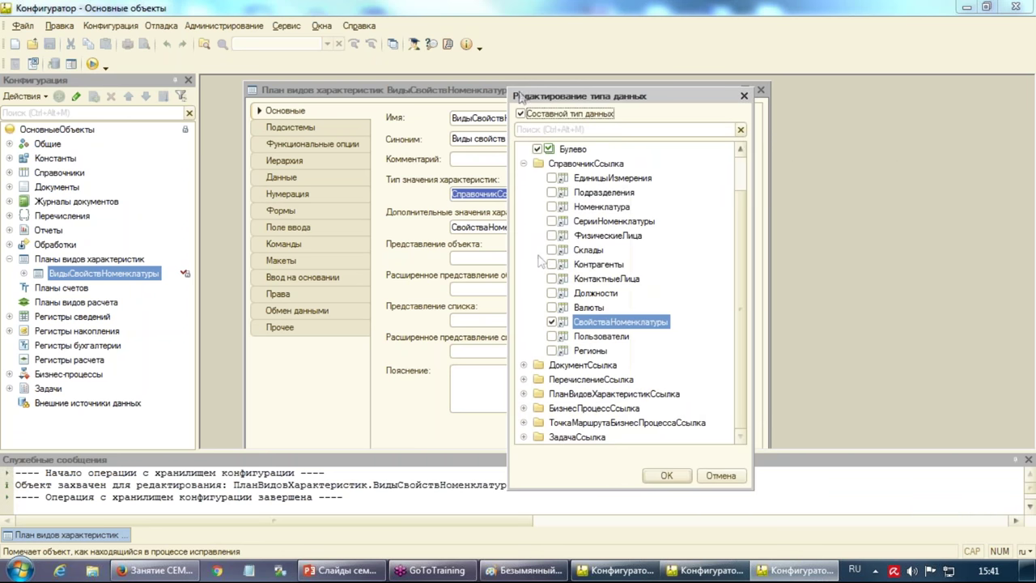
pyautogui.click(593, 353)
pyautogui.click(666, 475)
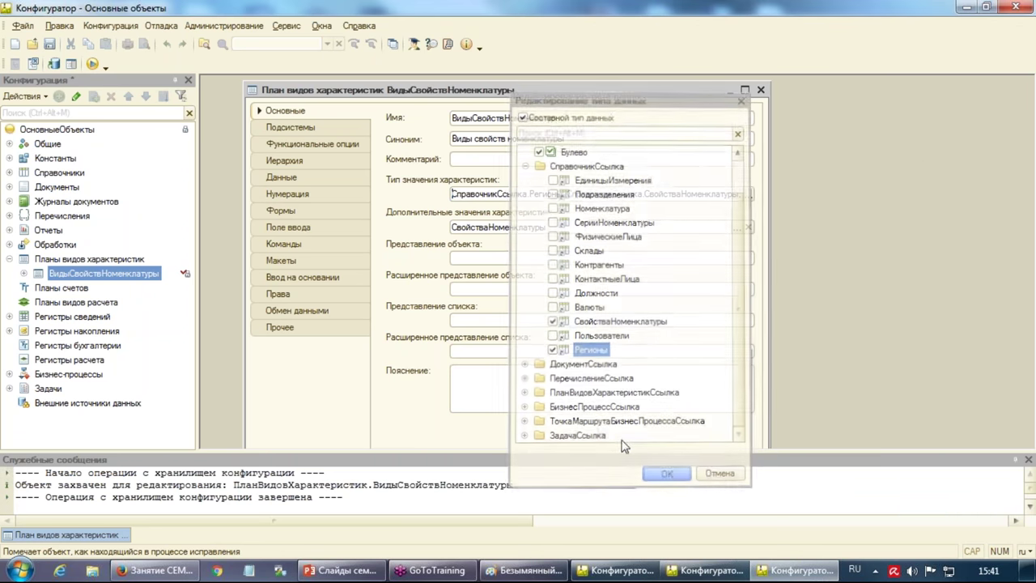
pyautogui.click(762, 90)
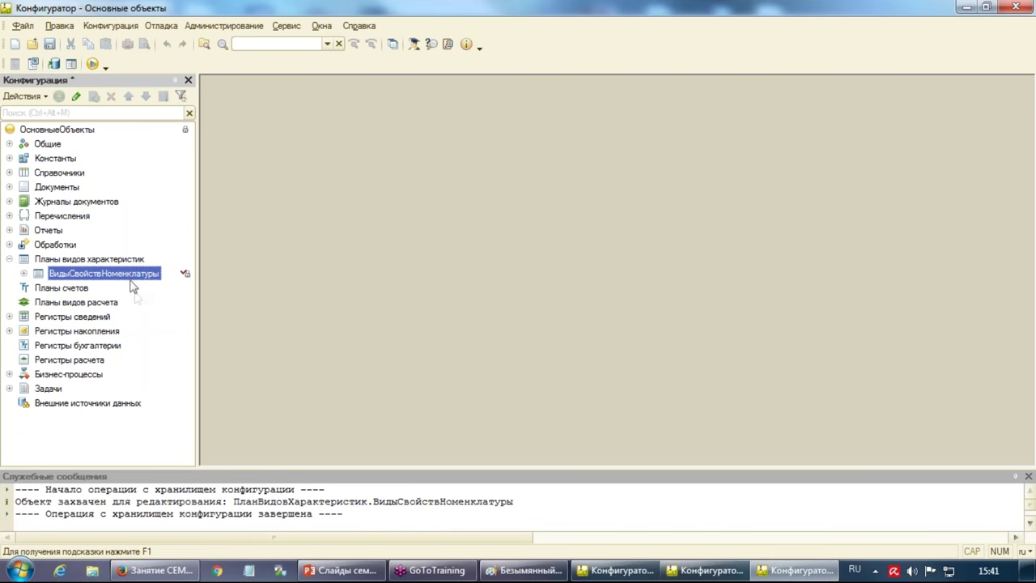
# Commit ВидыСвойствНоменклатуры to the configuration repository, agreeing to save the configuration, and close the service messages
pyautogui.rightClick(130, 278)
pyautogui.click(217, 306)
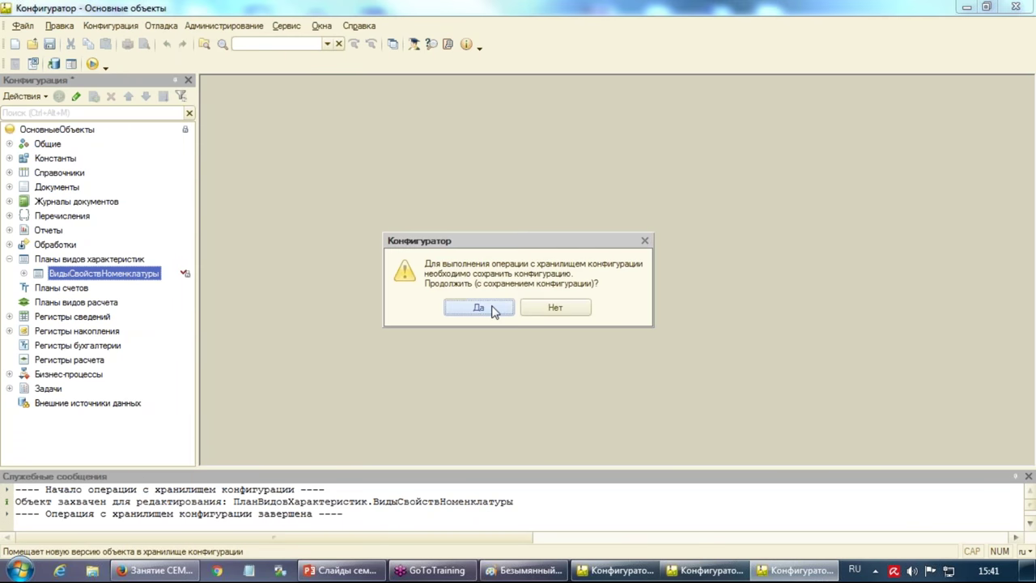
pyautogui.click(490, 308)
pyautogui.click(671, 347)
pyautogui.doubleClick(488, 243)
pyautogui.click(542, 407)
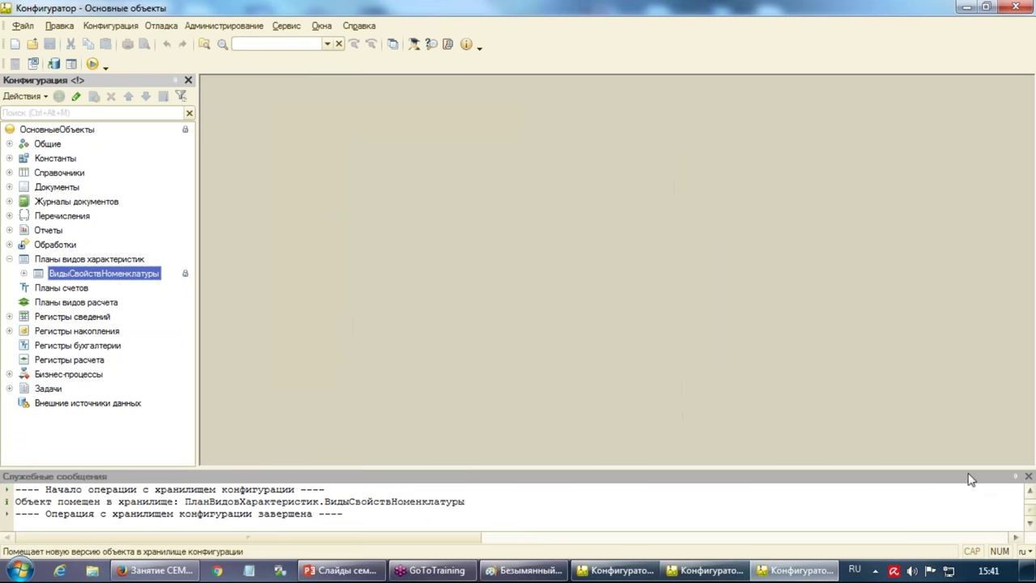
pyautogui.click(1028, 477)
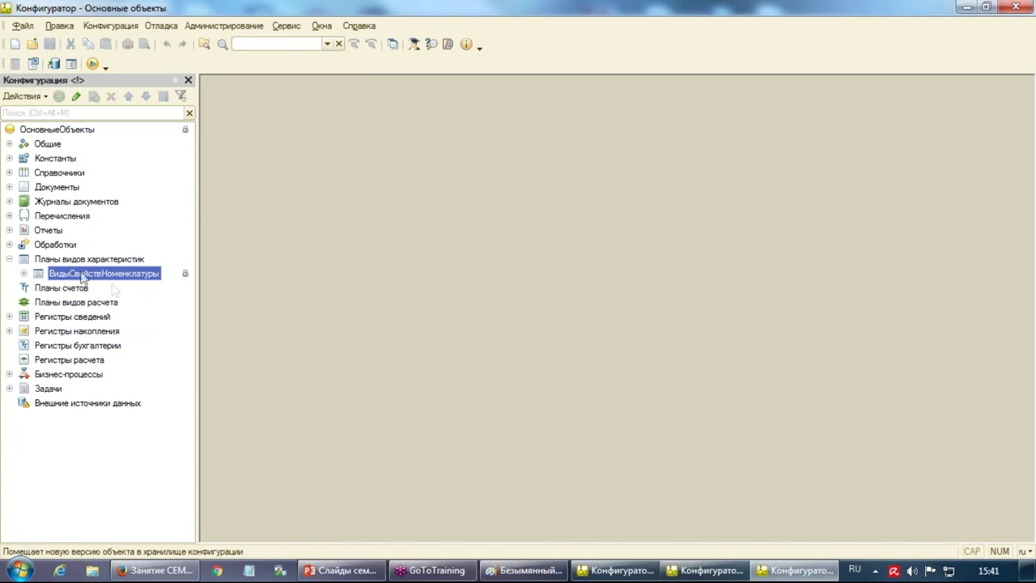
# Update the database configuration and accept the resulting structure changes
pyautogui.click(40, 260)
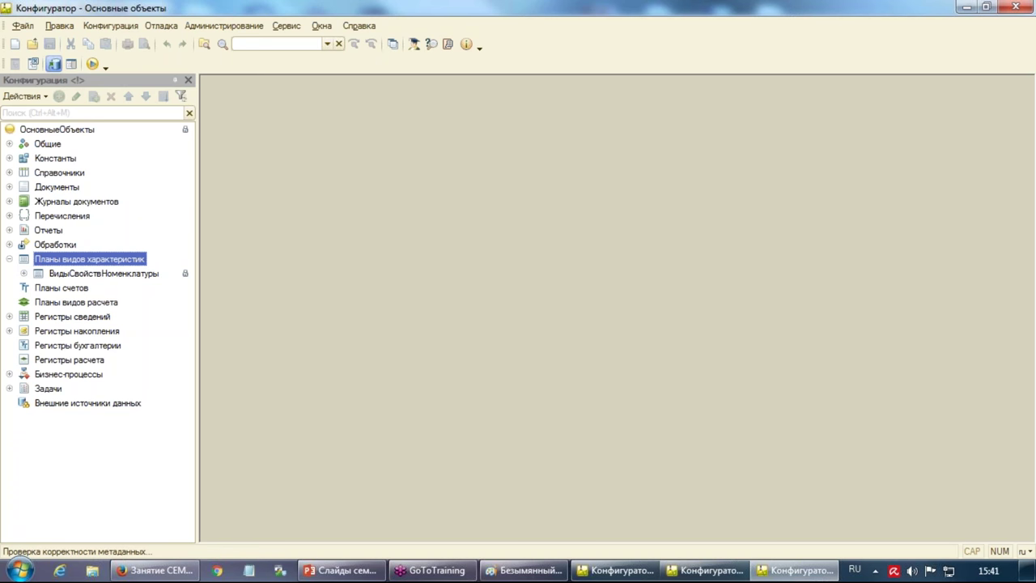
pyautogui.click(54, 63)
pyautogui.press('Return')
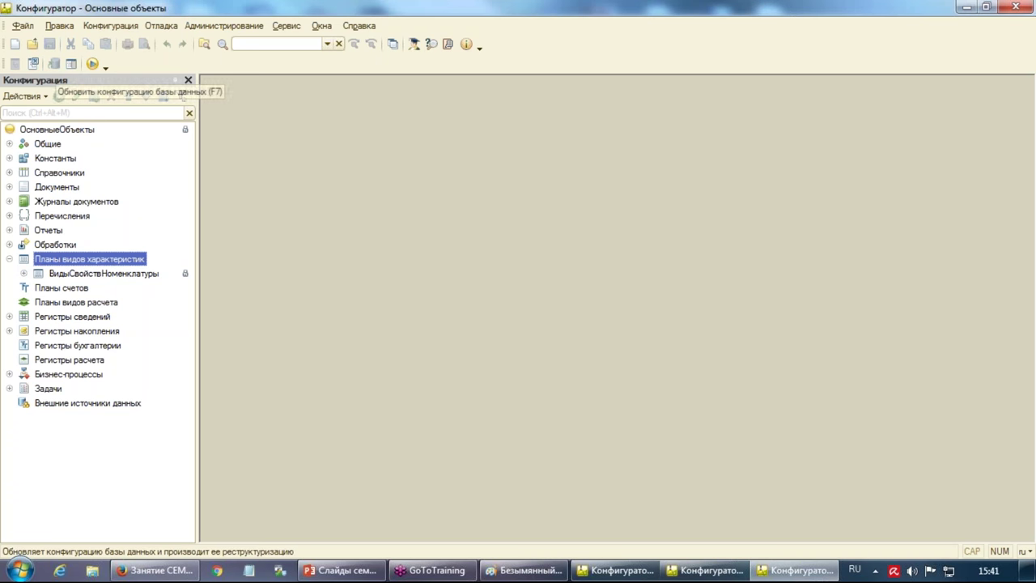
# Open the configuration repository history and examine the changed objects and comments of its versions
pyautogui.click(110, 25)
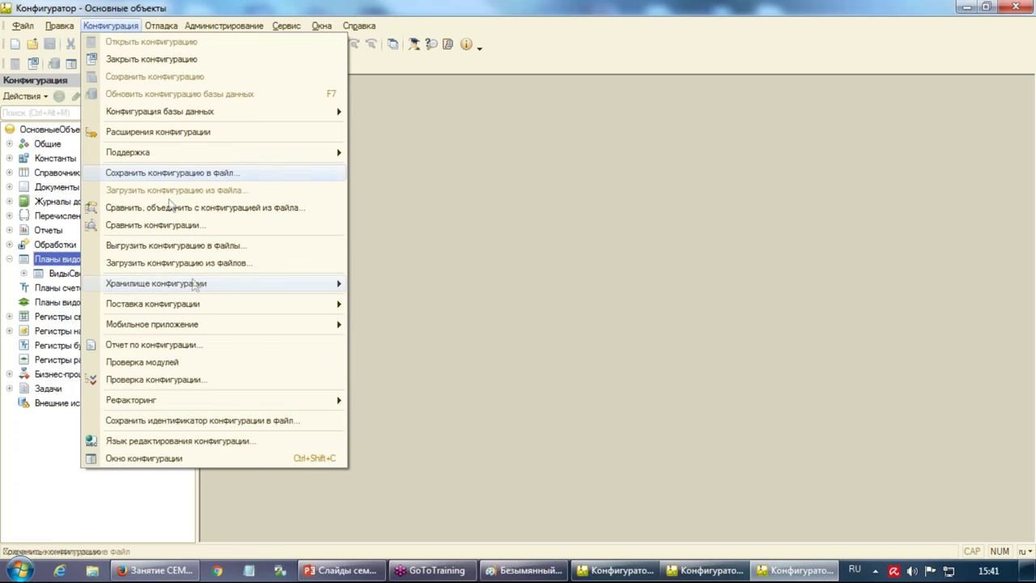
pyautogui.moveTo(194, 287)
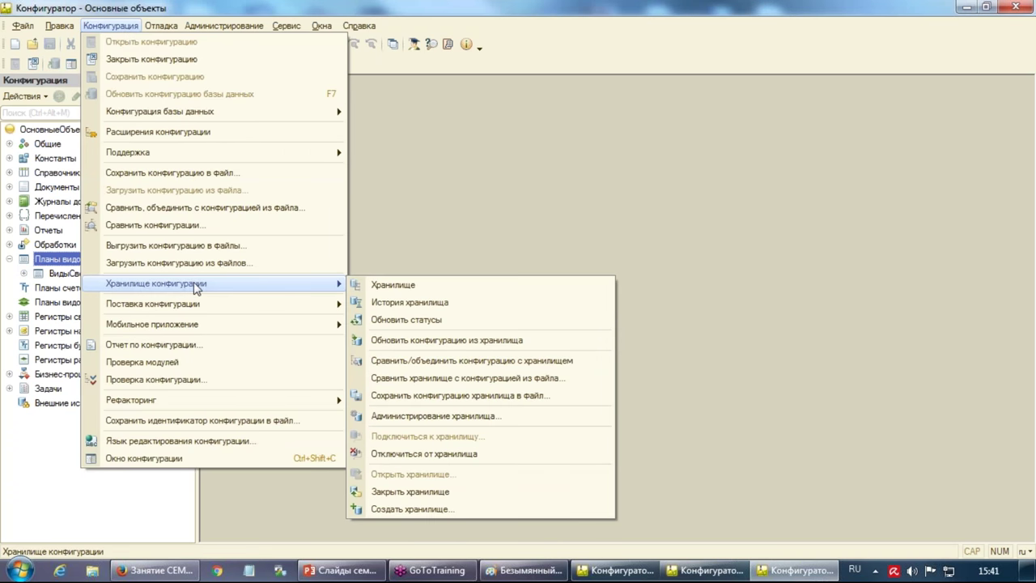
pyautogui.click(457, 304)
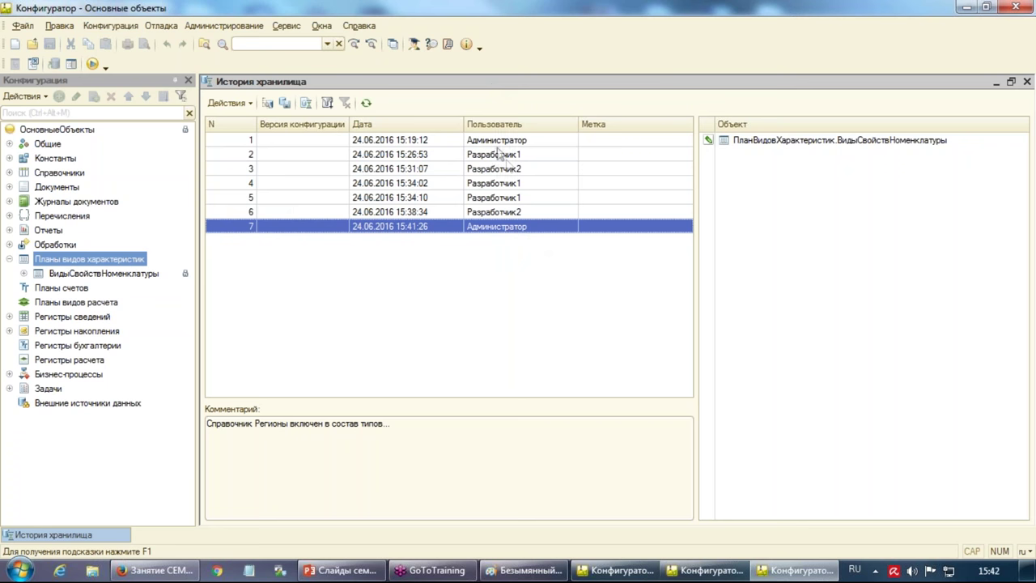
pyautogui.click(494, 140)
pyautogui.click(495, 154)
pyautogui.click(495, 168)
pyautogui.click(498, 183)
pyautogui.click(499, 197)
pyautogui.click(498, 211)
pyautogui.click(334, 227)
pyautogui.click(507, 143)
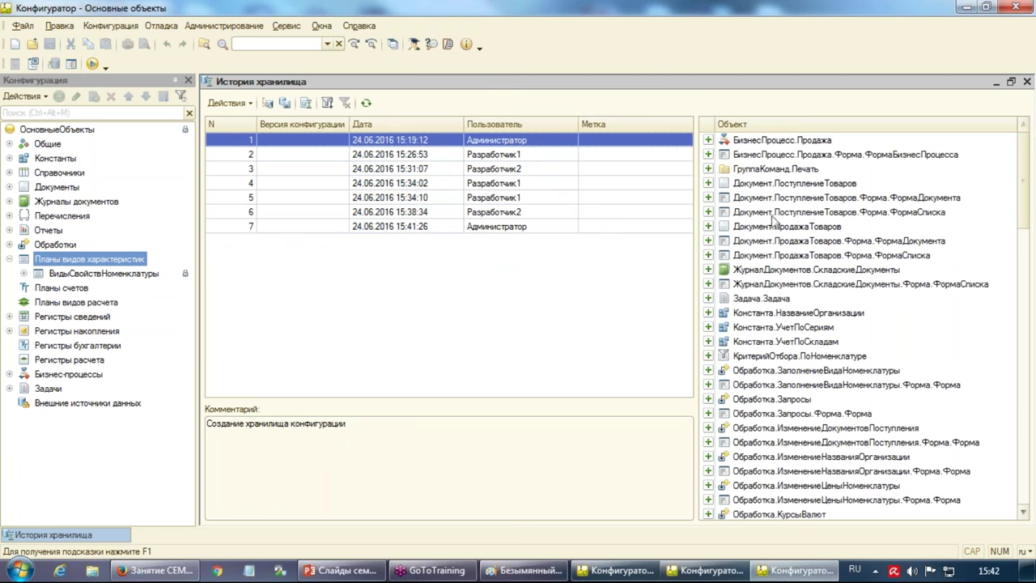
pyautogui.click(515, 160)
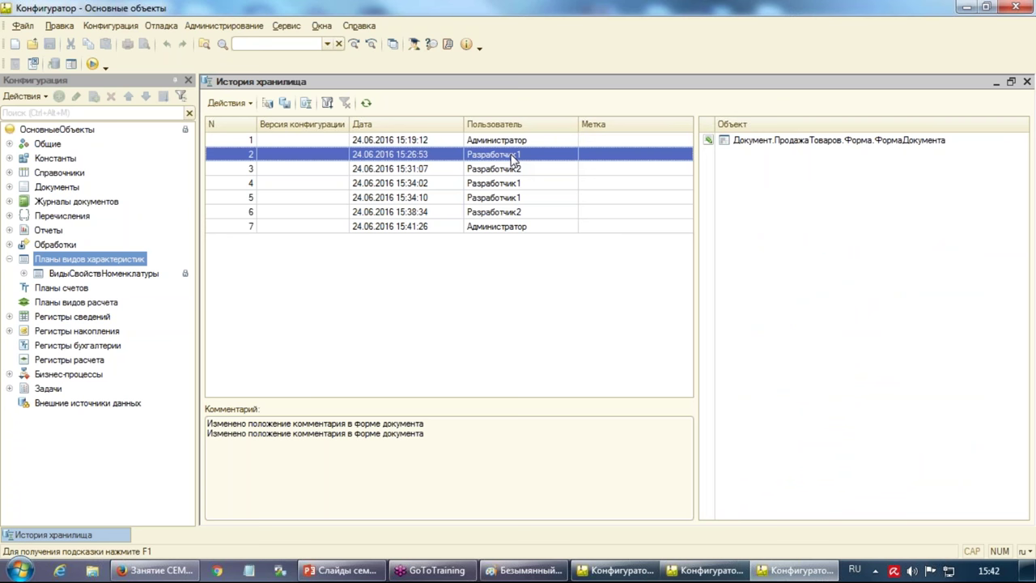
pyautogui.click(527, 214)
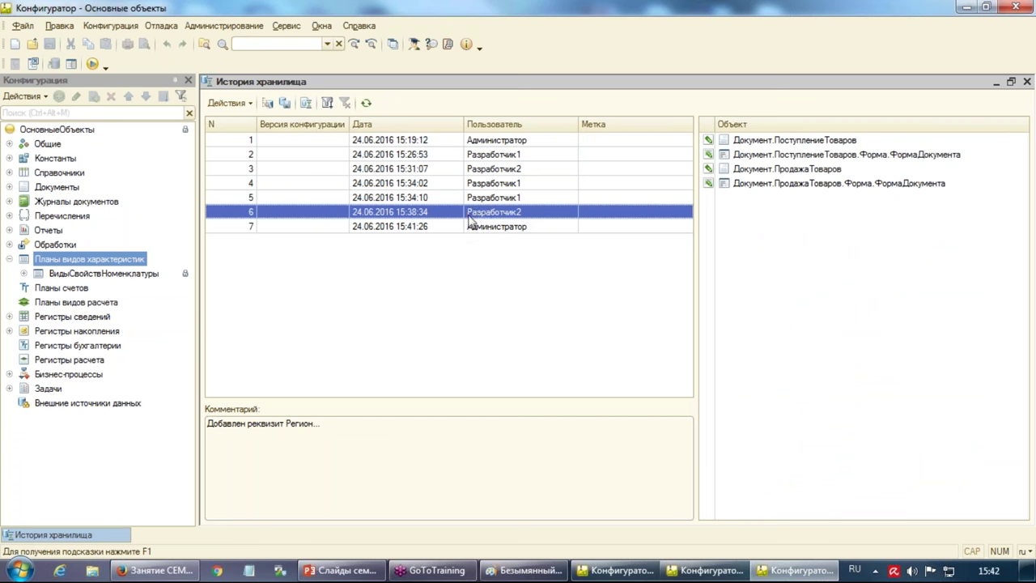
pyautogui.click(510, 228)
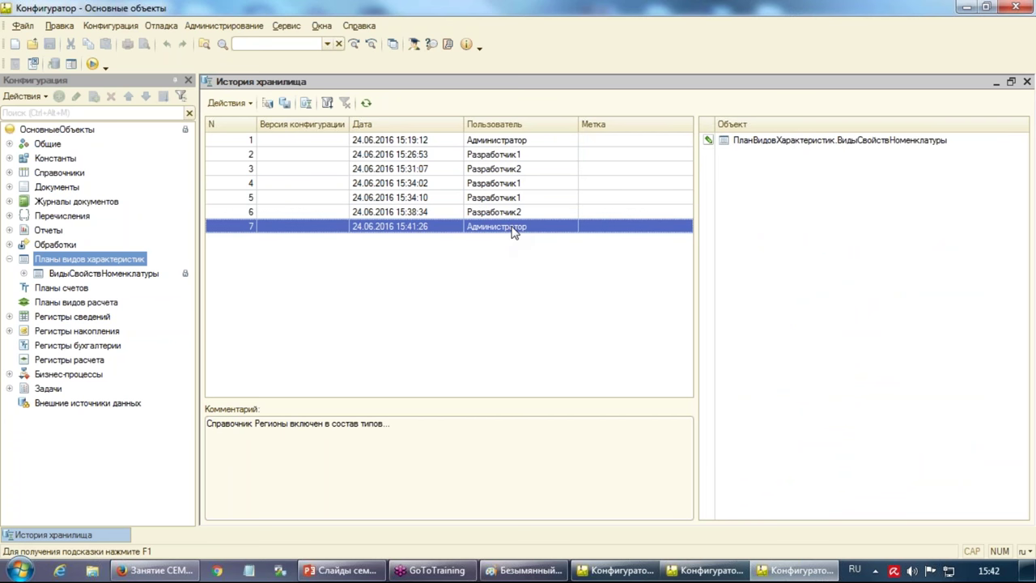
# Roll the repository back to version 6, agreeing to permanent deletion of the newer version's information
pyautogui.click(534, 213)
pyautogui.rightClick(535, 213)
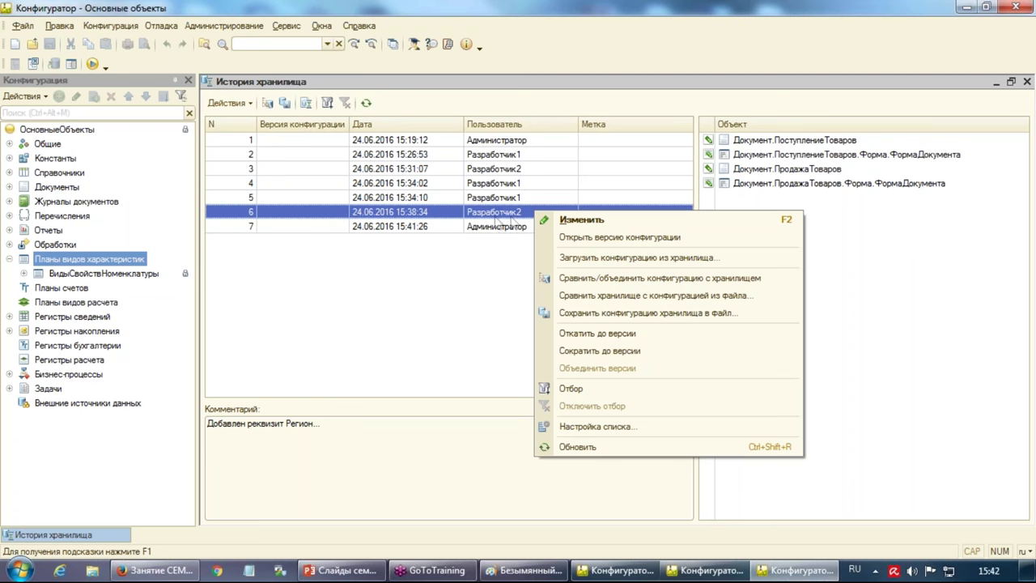
pyautogui.click(664, 340)
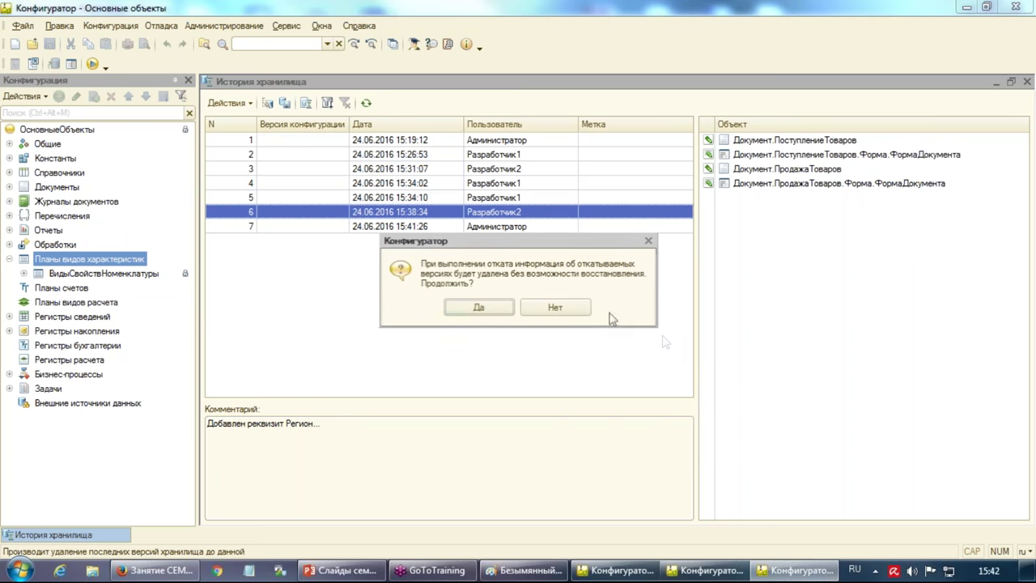
pyautogui.click(477, 308)
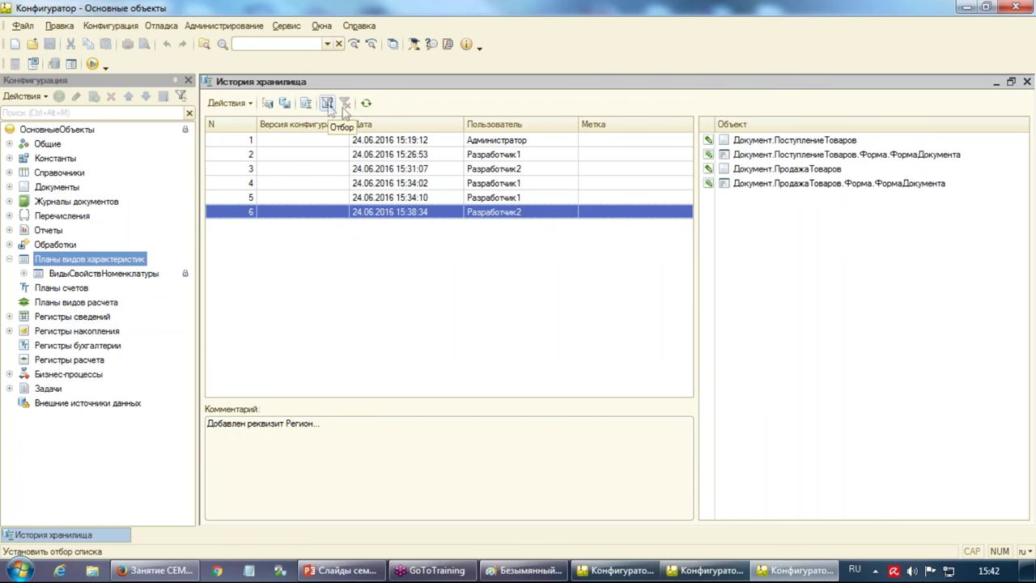
# Open the repository version filter, expand Справочники and clear the selection of all objects
pyautogui.click(543, 148)
pyautogui.click(544, 184)
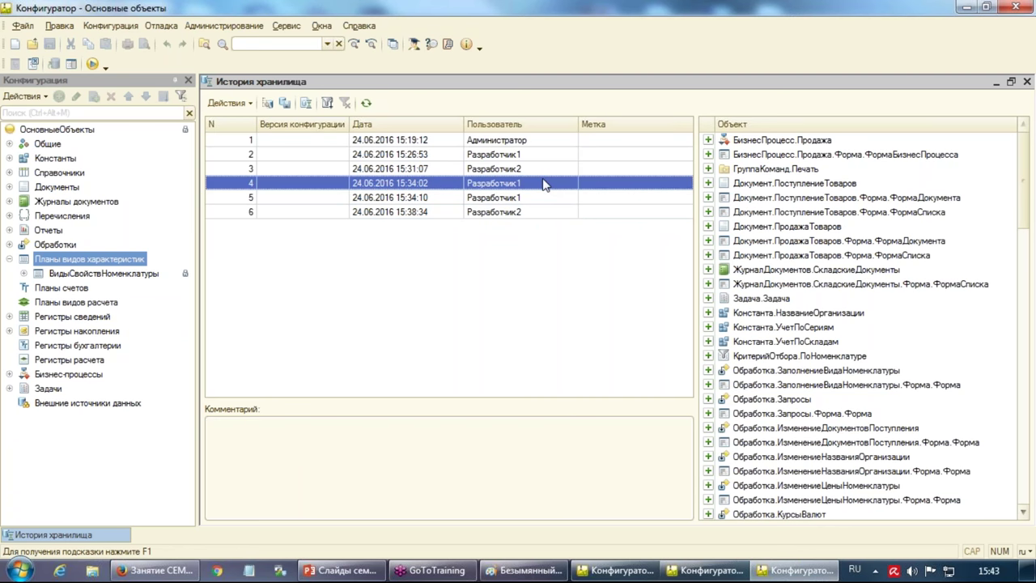
pyautogui.rightClick(544, 183)
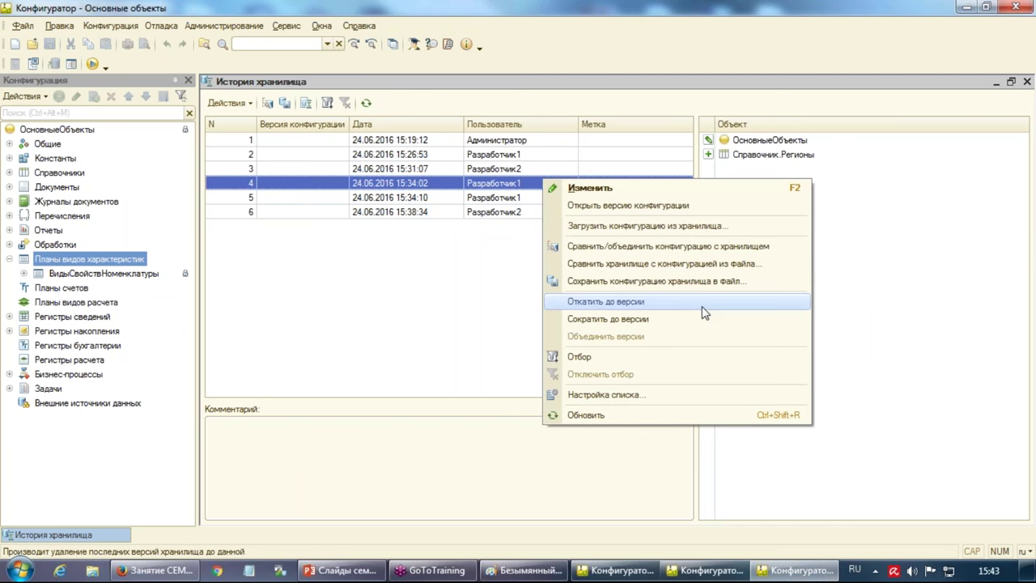
pyautogui.click(696, 357)
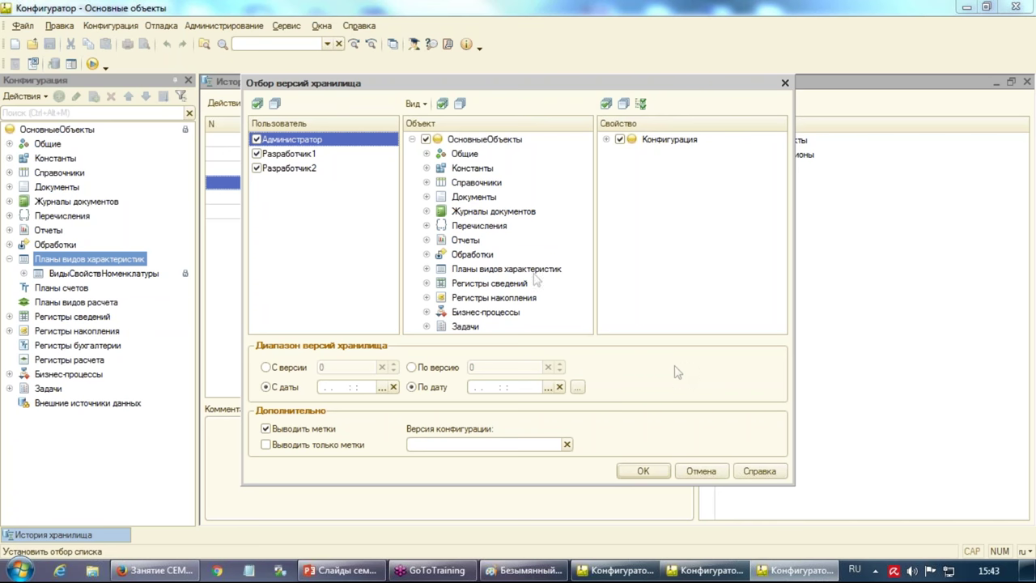
pyautogui.click(426, 142)
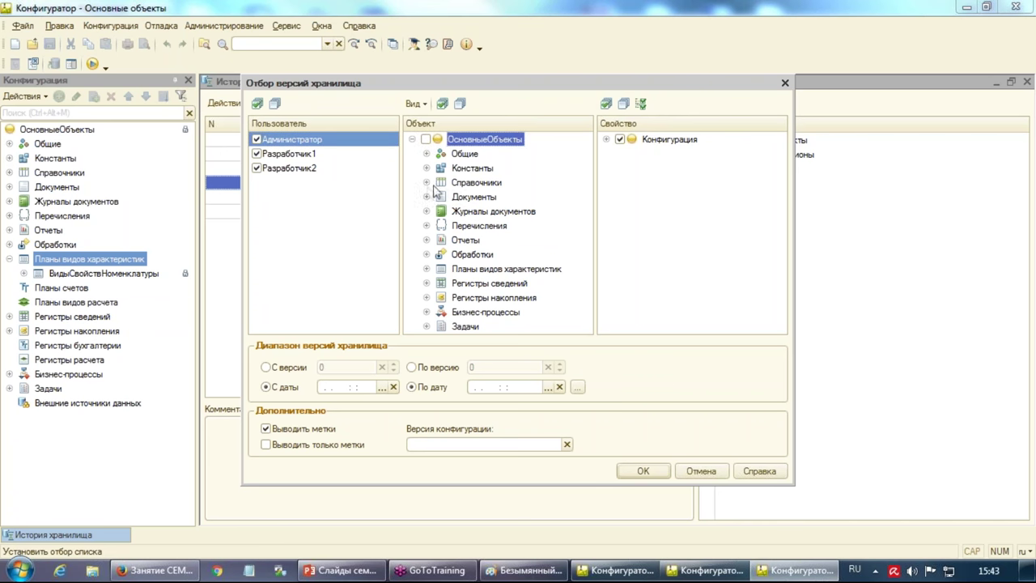
pyautogui.click(427, 183)
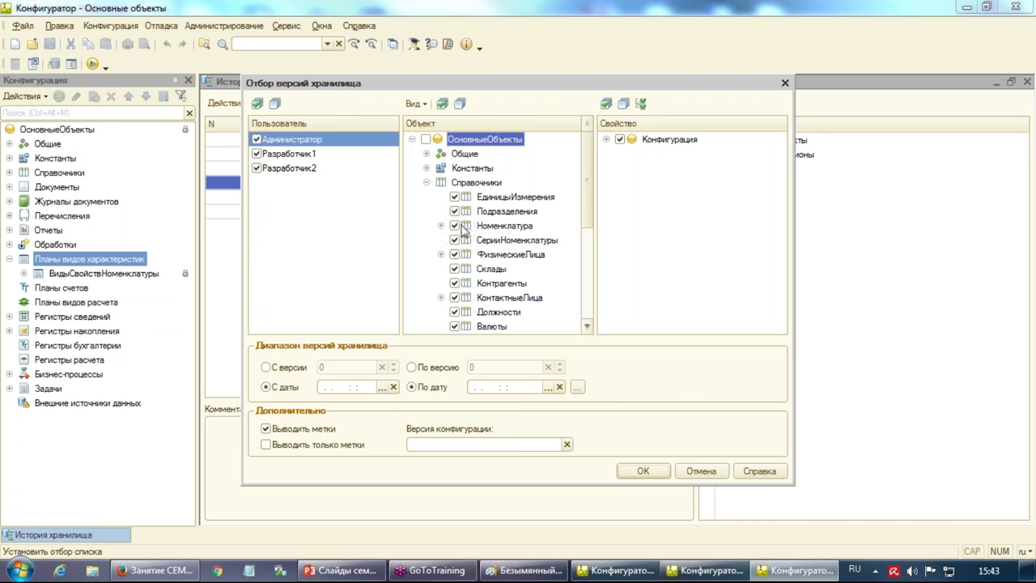
pyautogui.click(480, 184)
pyautogui.click(459, 104)
# Filter the repository versions by the Номенклатура catalog together with its ФормаЭлемента form and Печать template
pyautogui.click(455, 226)
pyautogui.click(440, 226)
pyautogui.click(455, 241)
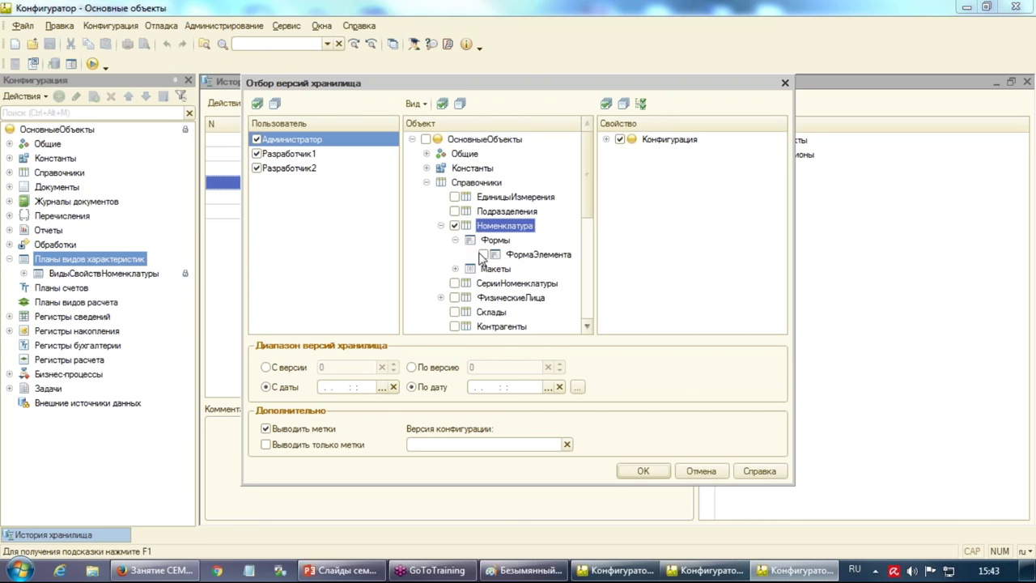
pyautogui.click(483, 254)
pyautogui.click(455, 269)
pyautogui.click(483, 284)
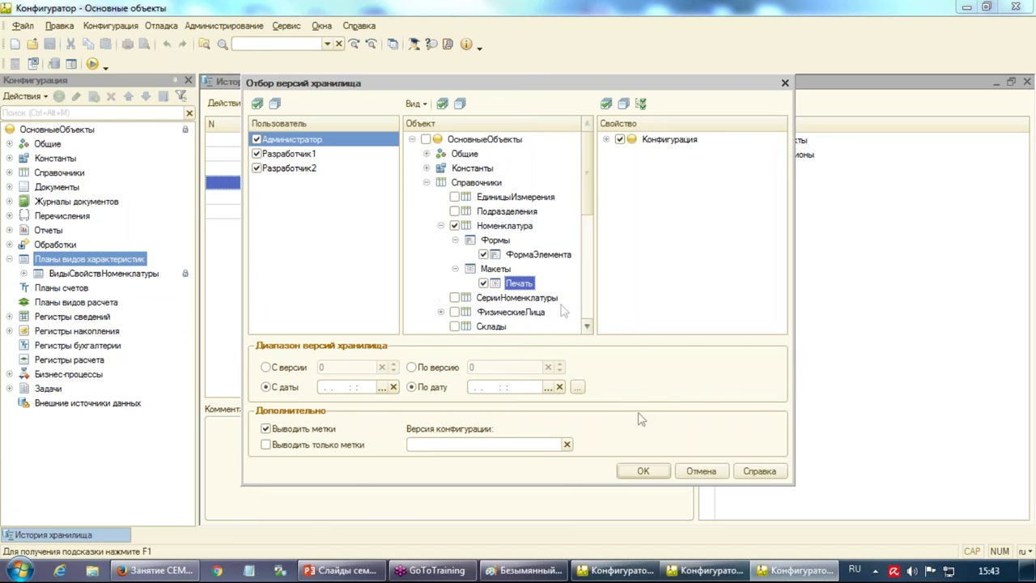
pyautogui.click(641, 470)
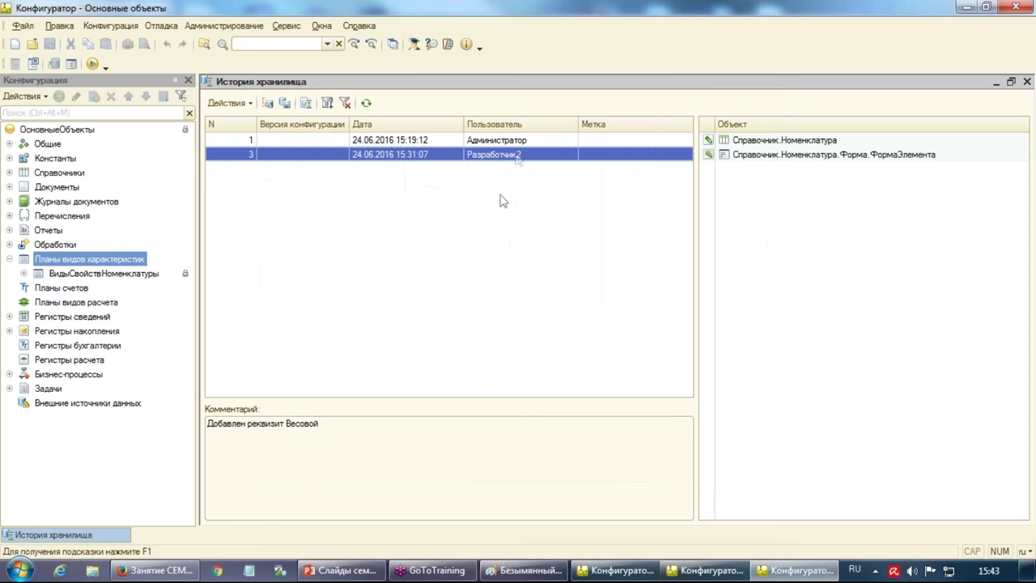
# Examine the filtered versions' changed objects and the comment on version 3, and close the repository history
pyautogui.press('Up')
pyautogui.press('Down')
pyautogui.moveTo(802, 154); pyautogui.dragTo(751, 162)
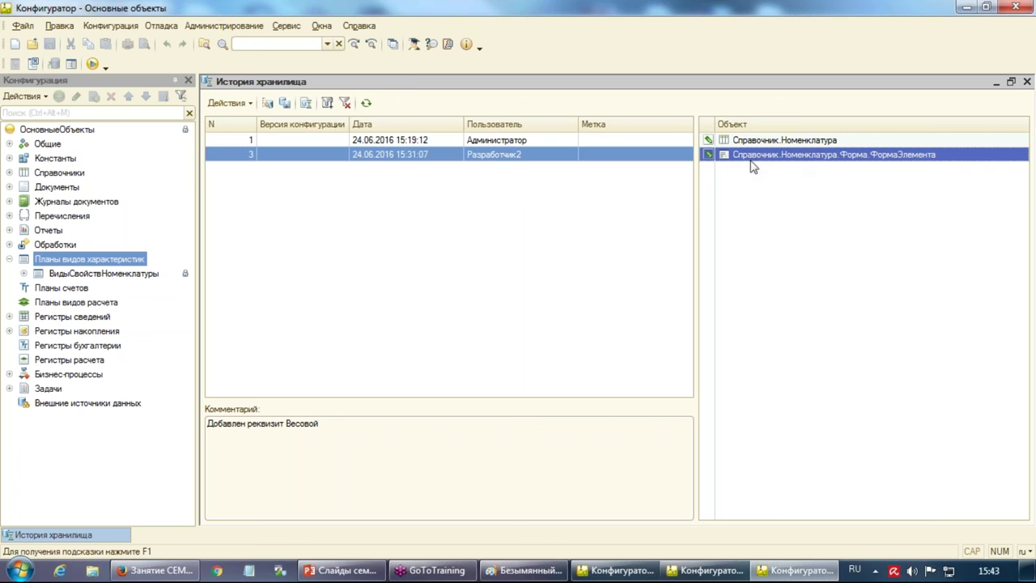
pyautogui.moveTo(329, 428); pyautogui.dragTo(111, 422)
pyautogui.click(392, 443)
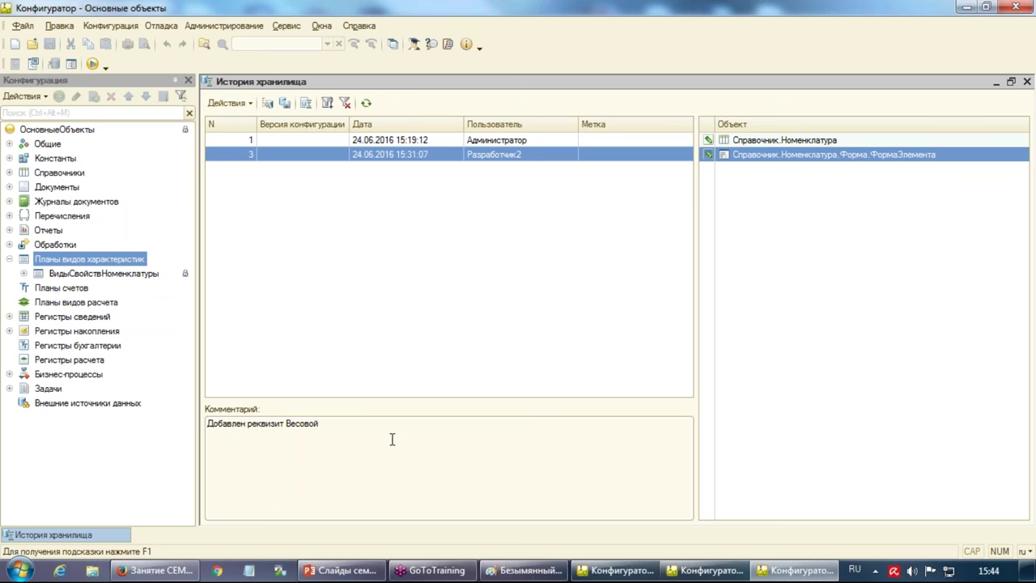
pyautogui.doubleClick(208, 83)
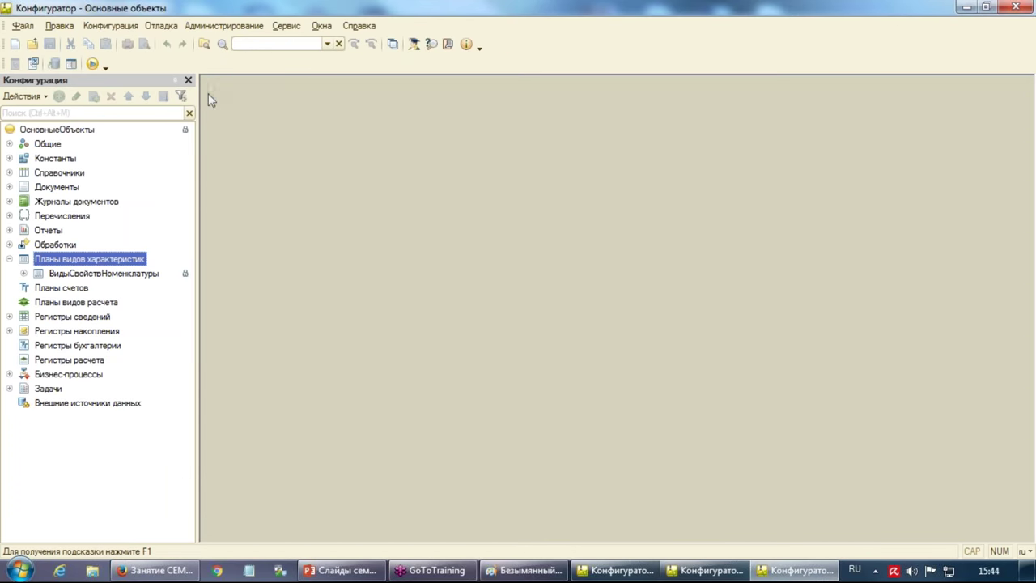